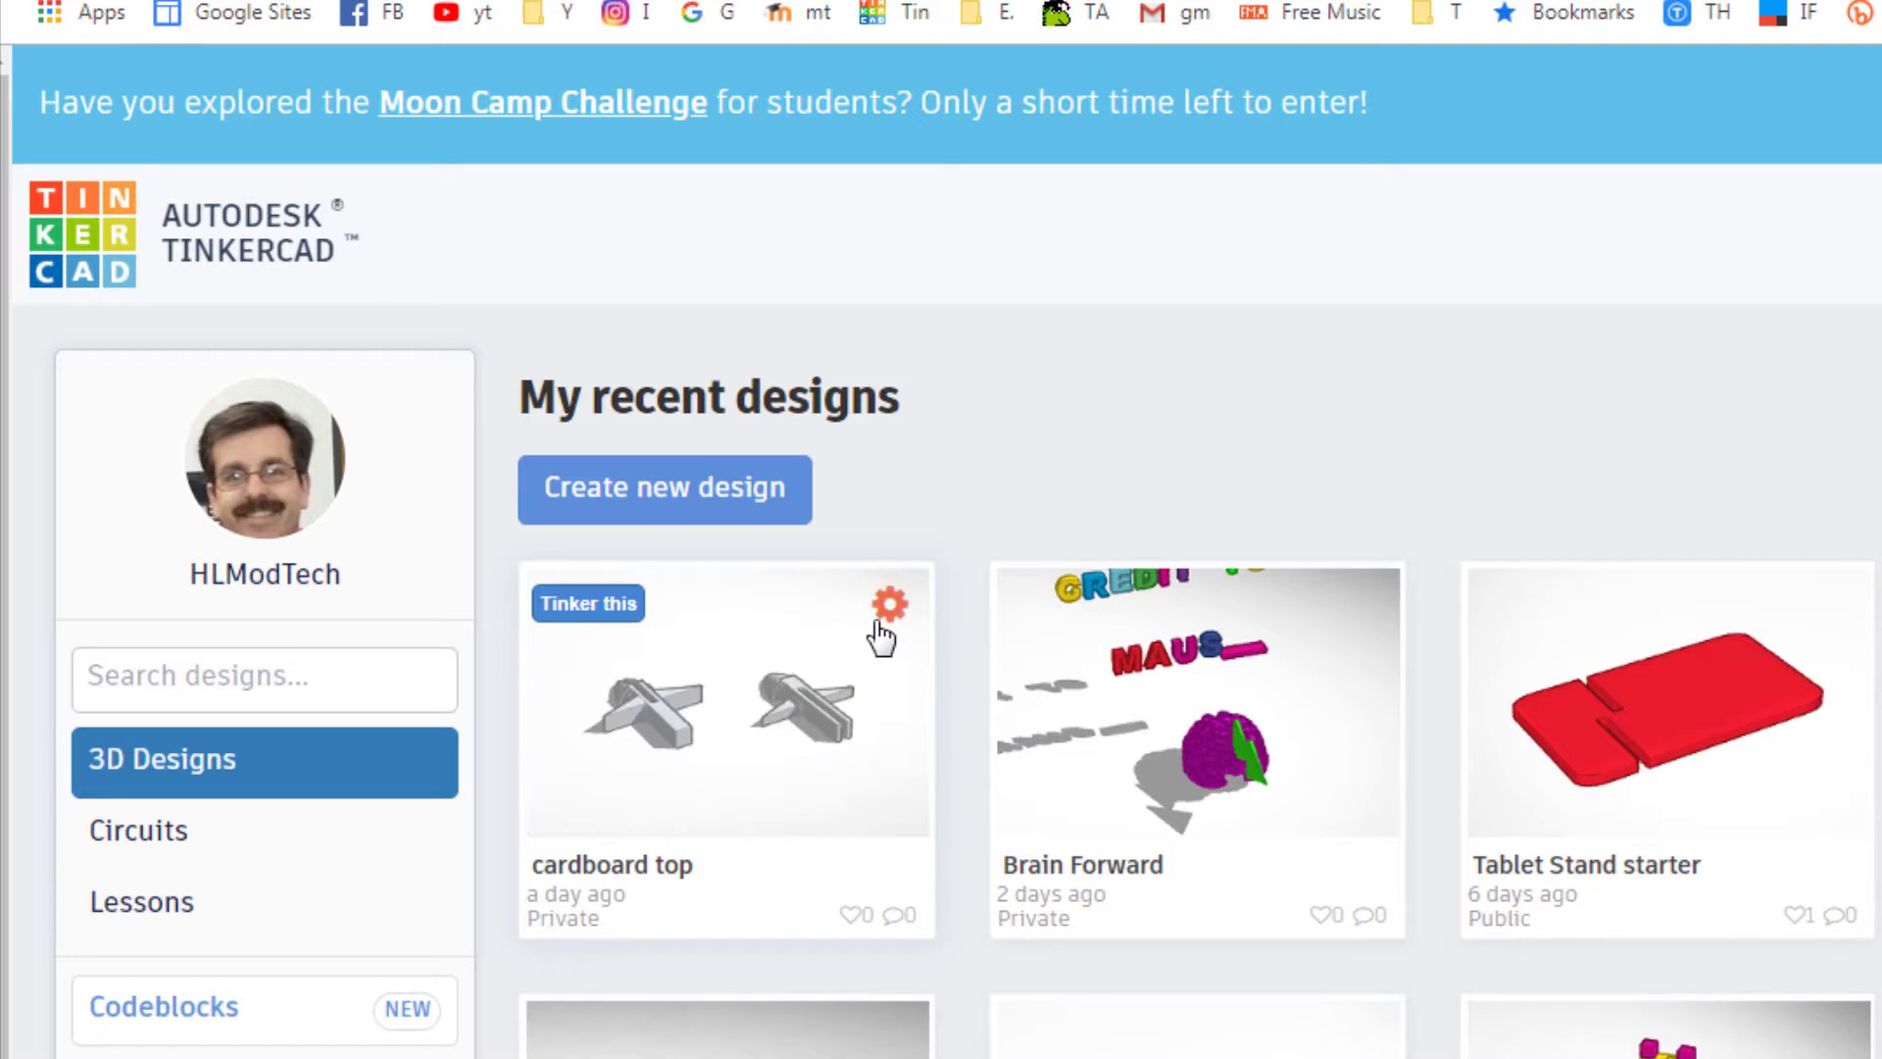
- Duplicate the "cardboard top" design and open the copy for editing
left_click(890, 614)
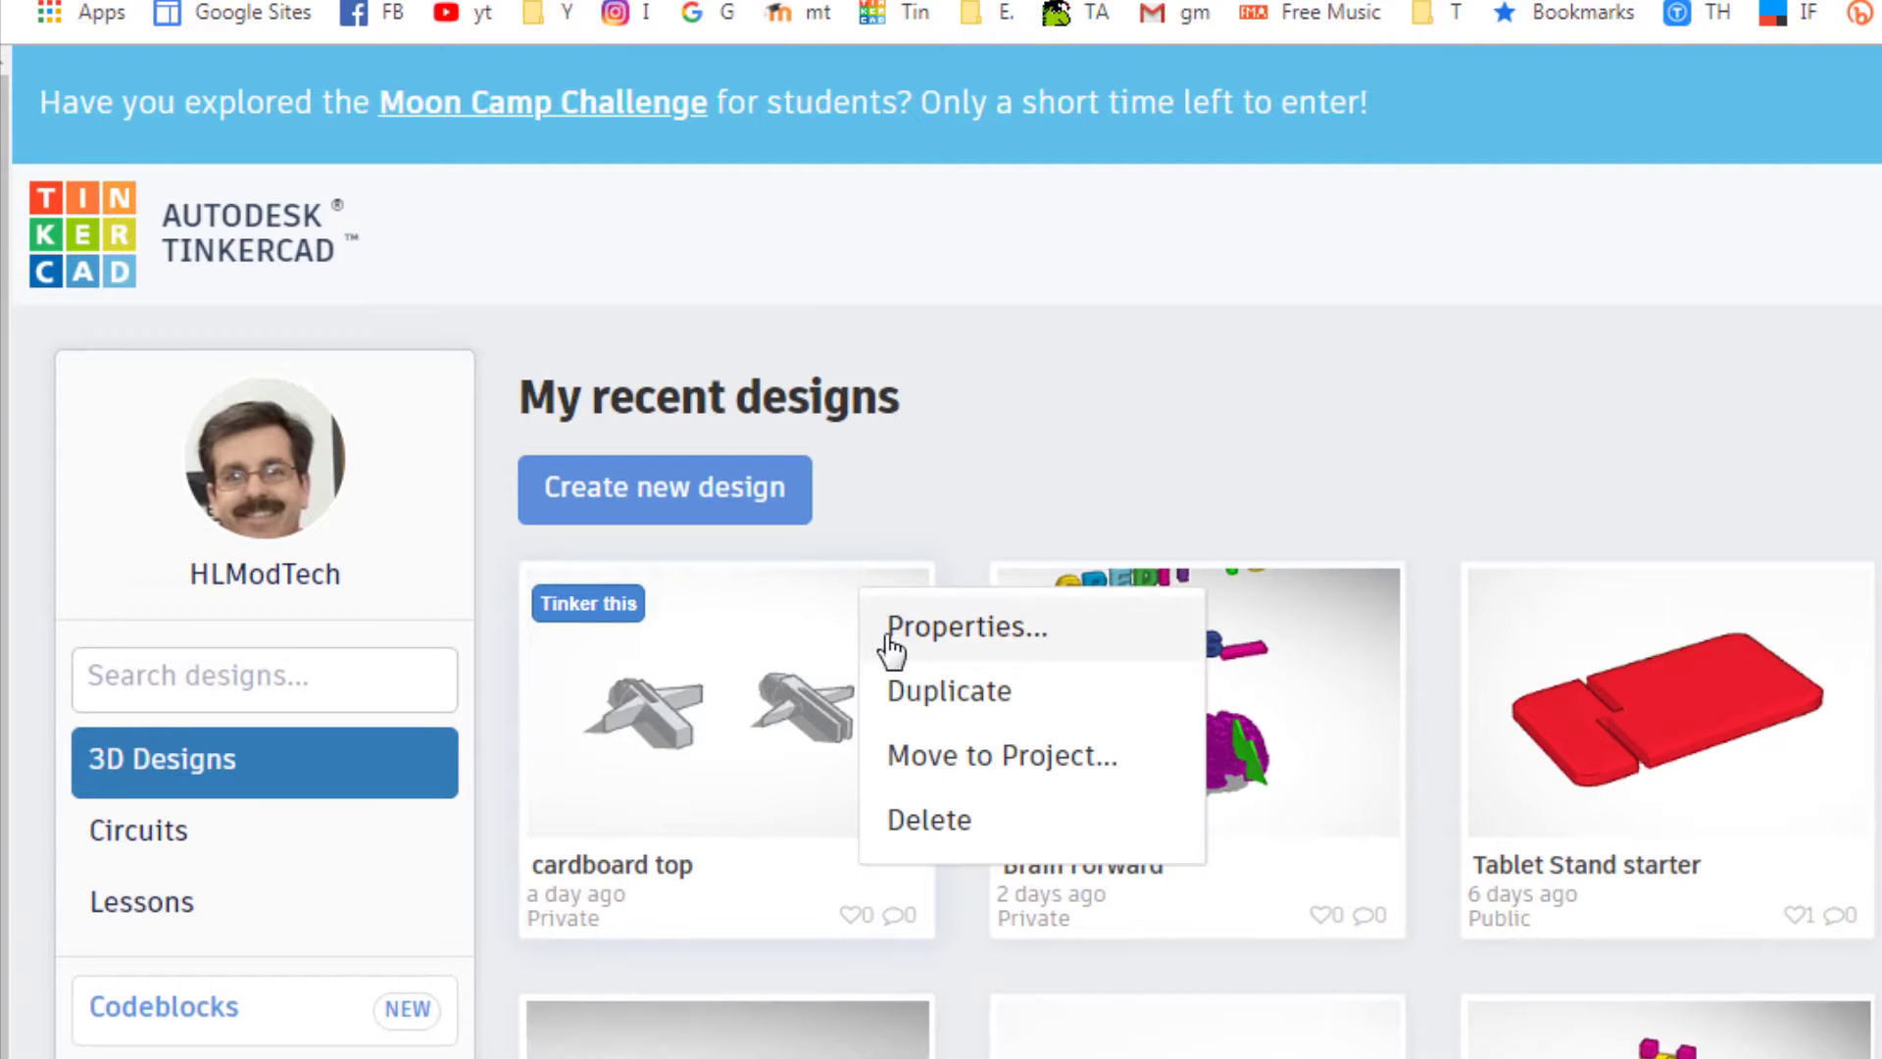
left_click(919, 699)
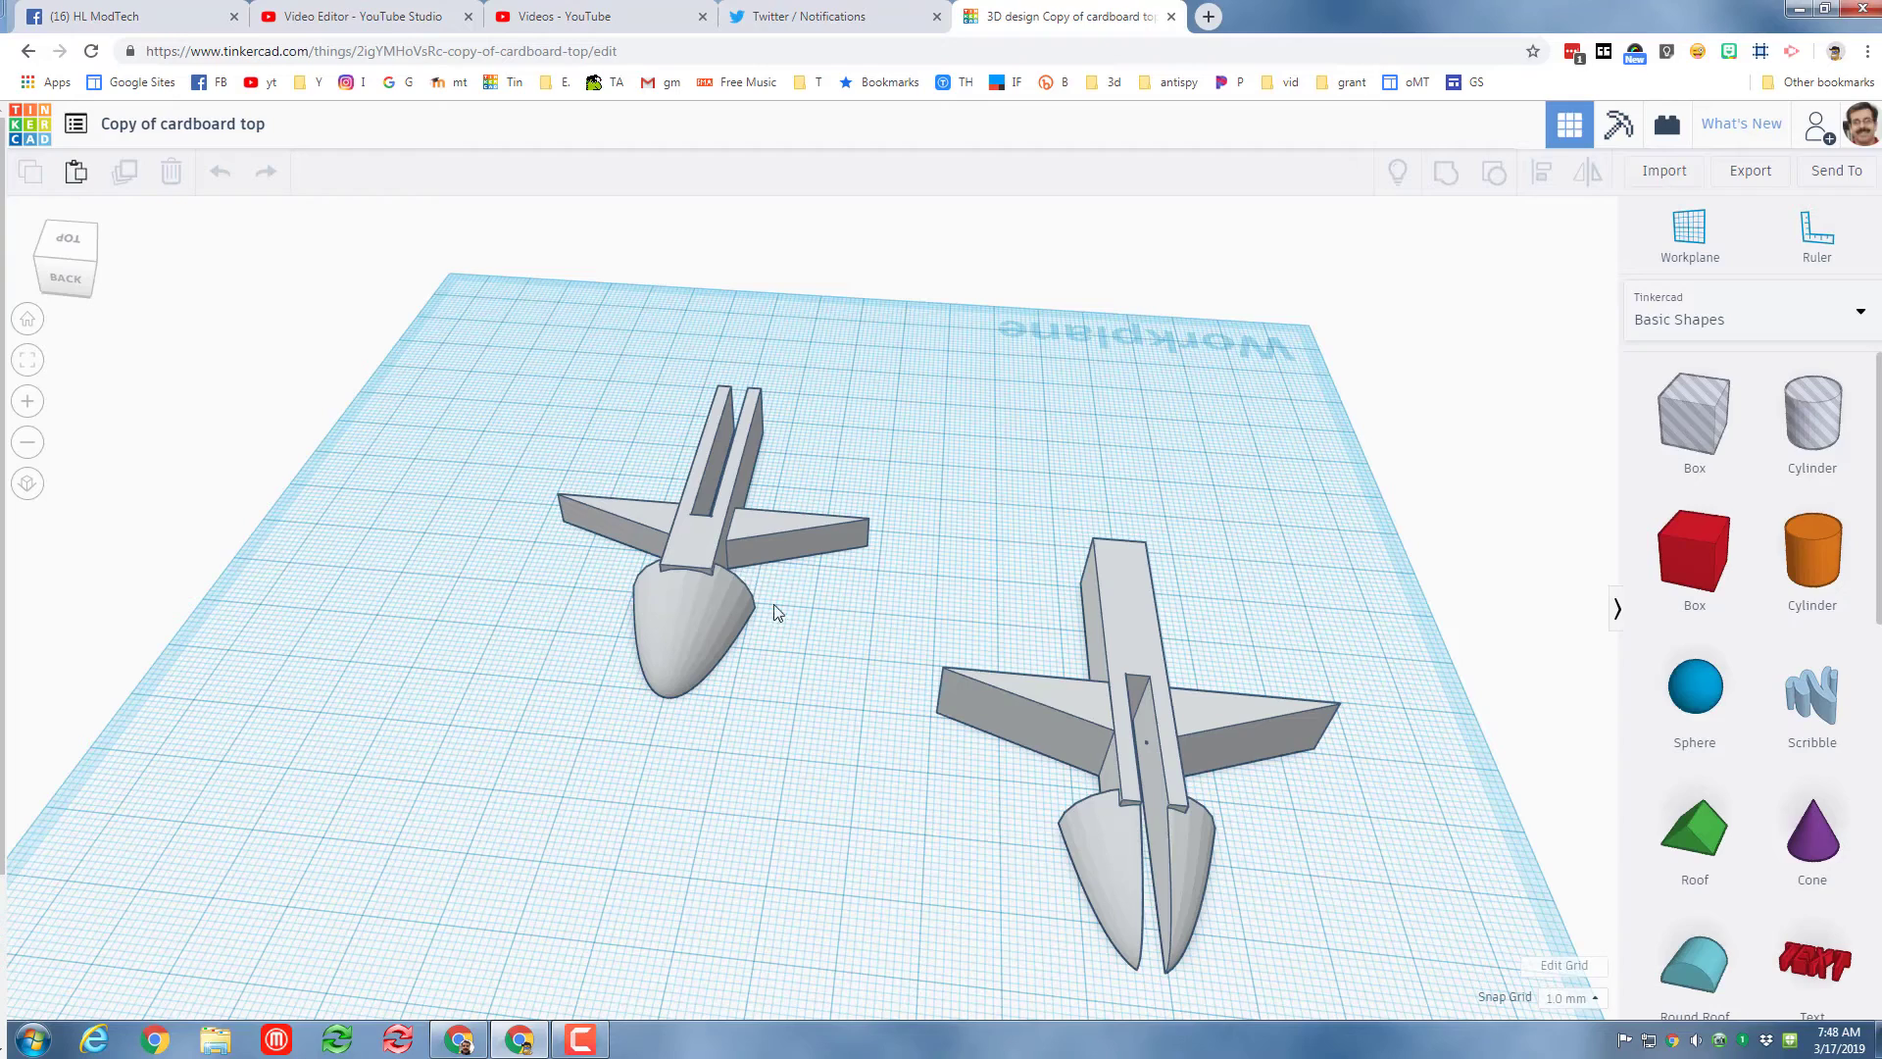
- Place a hole box over the smaller rocket-shaped piece and raise it 1 mm above the workplane
right_click_drag(808, 685, 750, 528)
right_click_drag(592, 700, 664, 609)
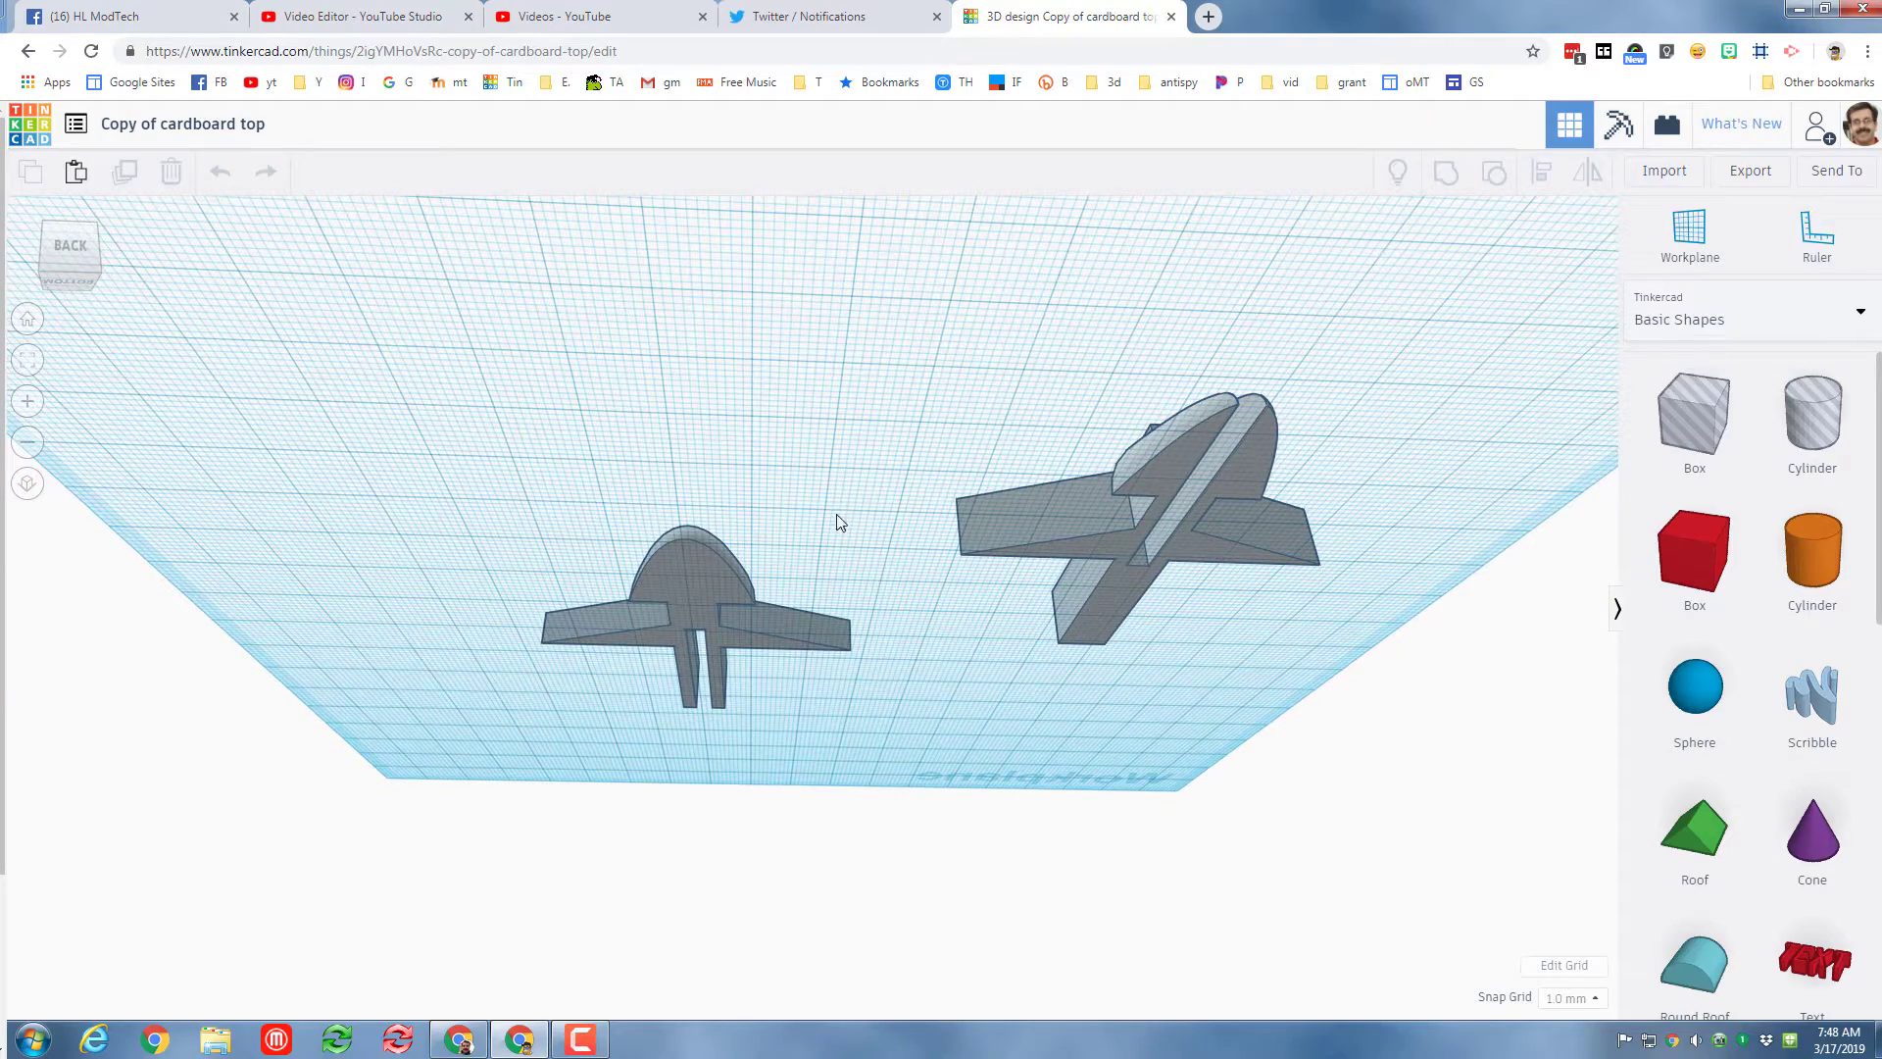
right_click_drag(841, 522, 674, 602)
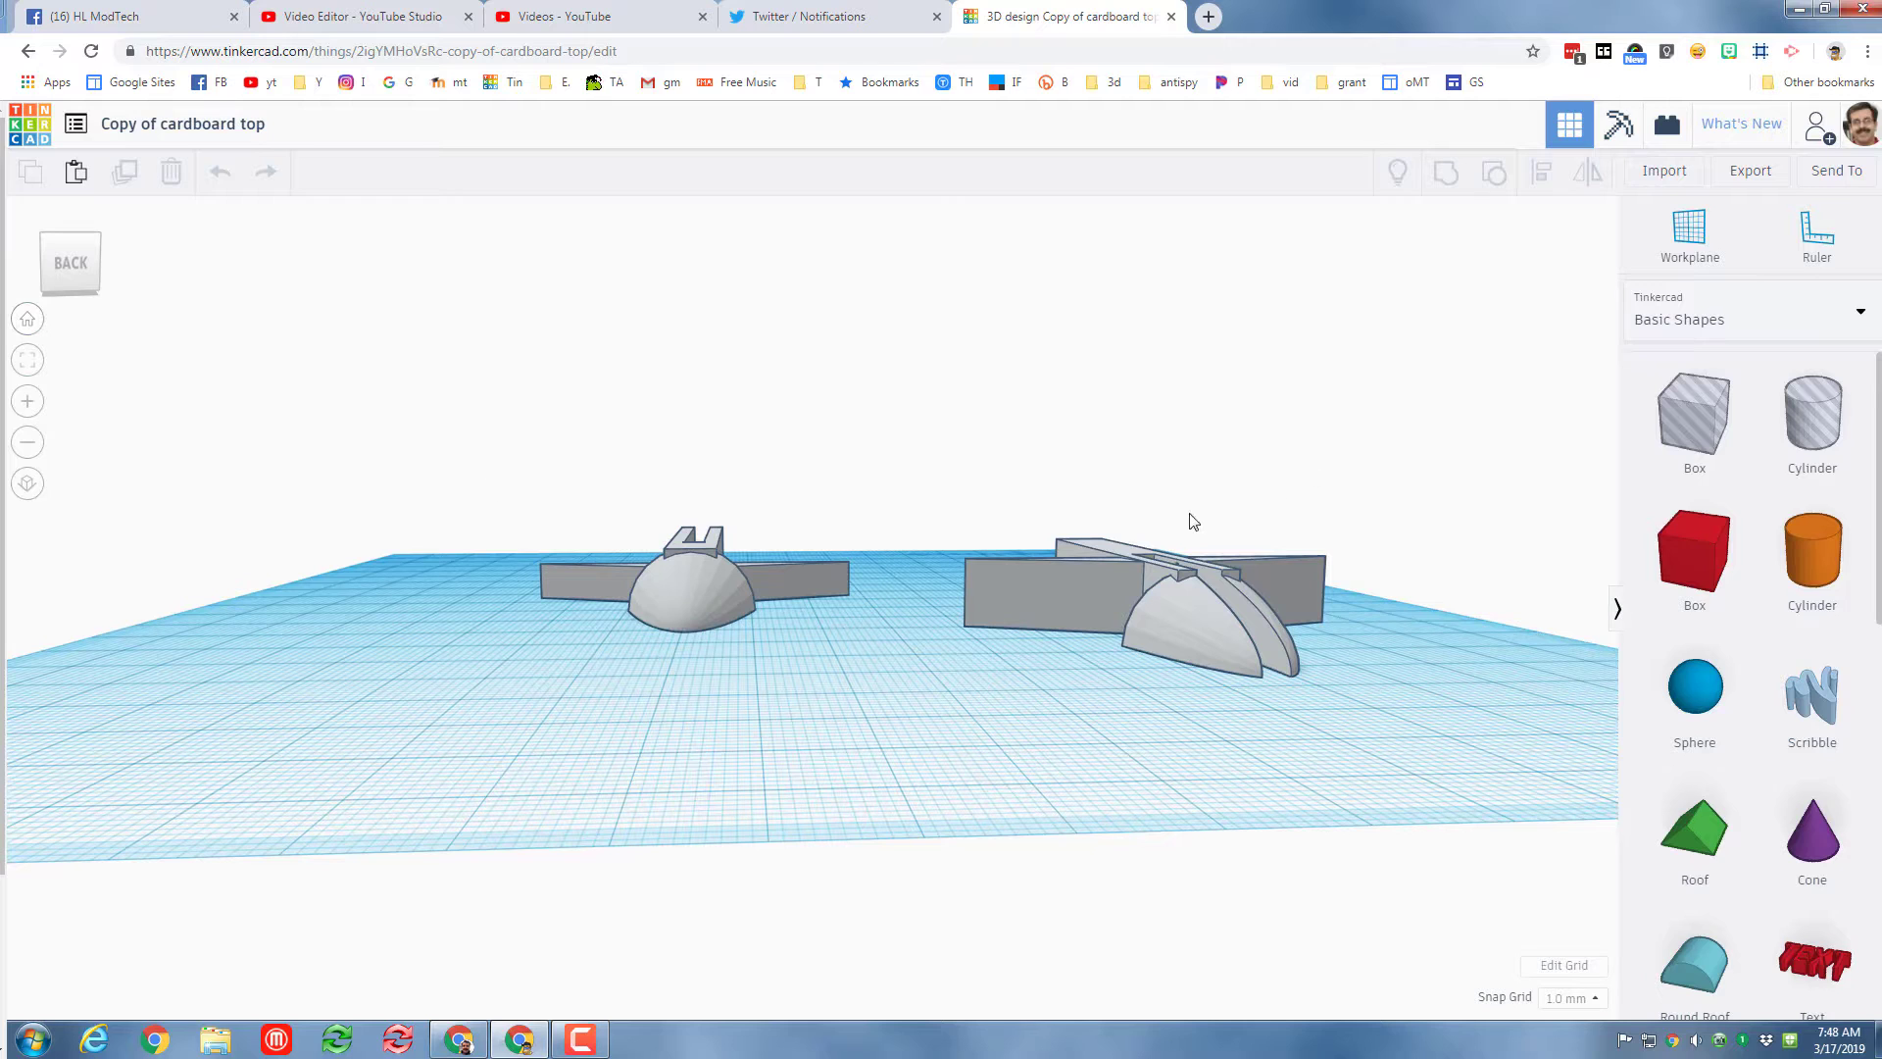
left_click_drag(1706, 436, 690, 611)
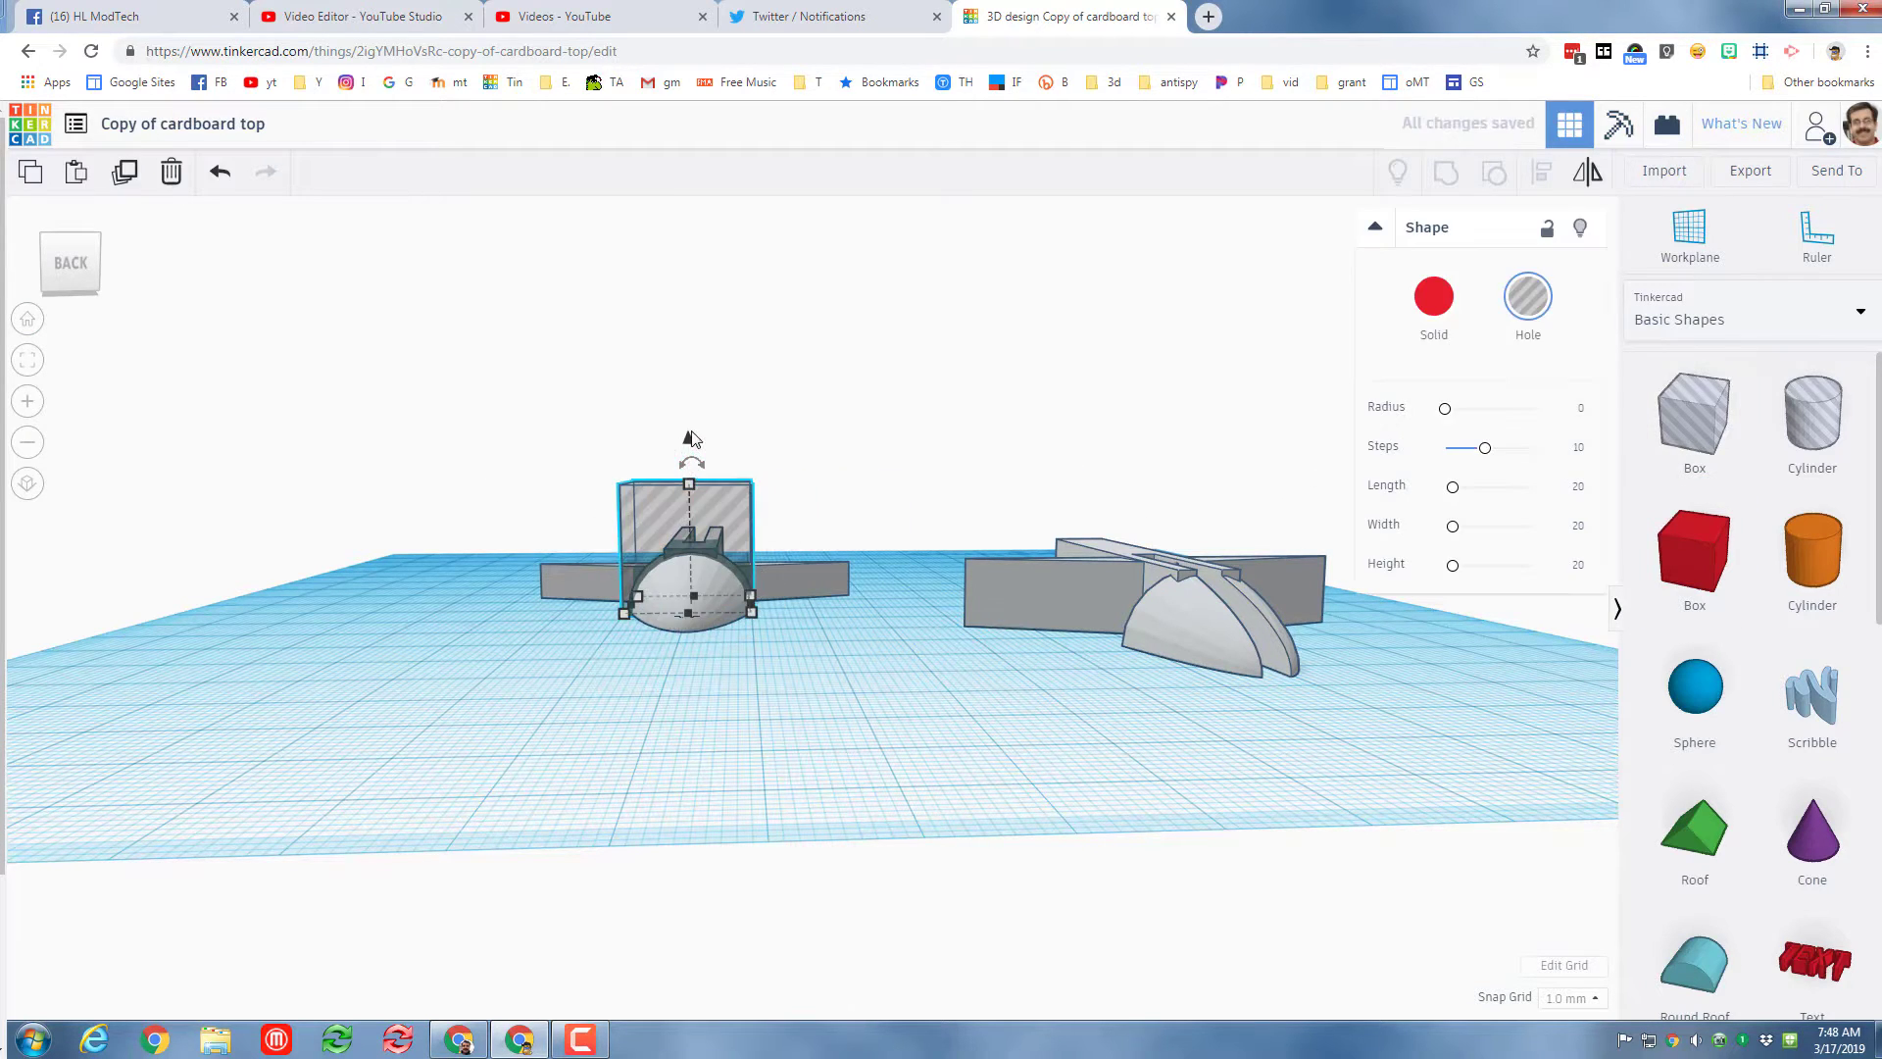
left_click_drag(686, 441, 687, 440)
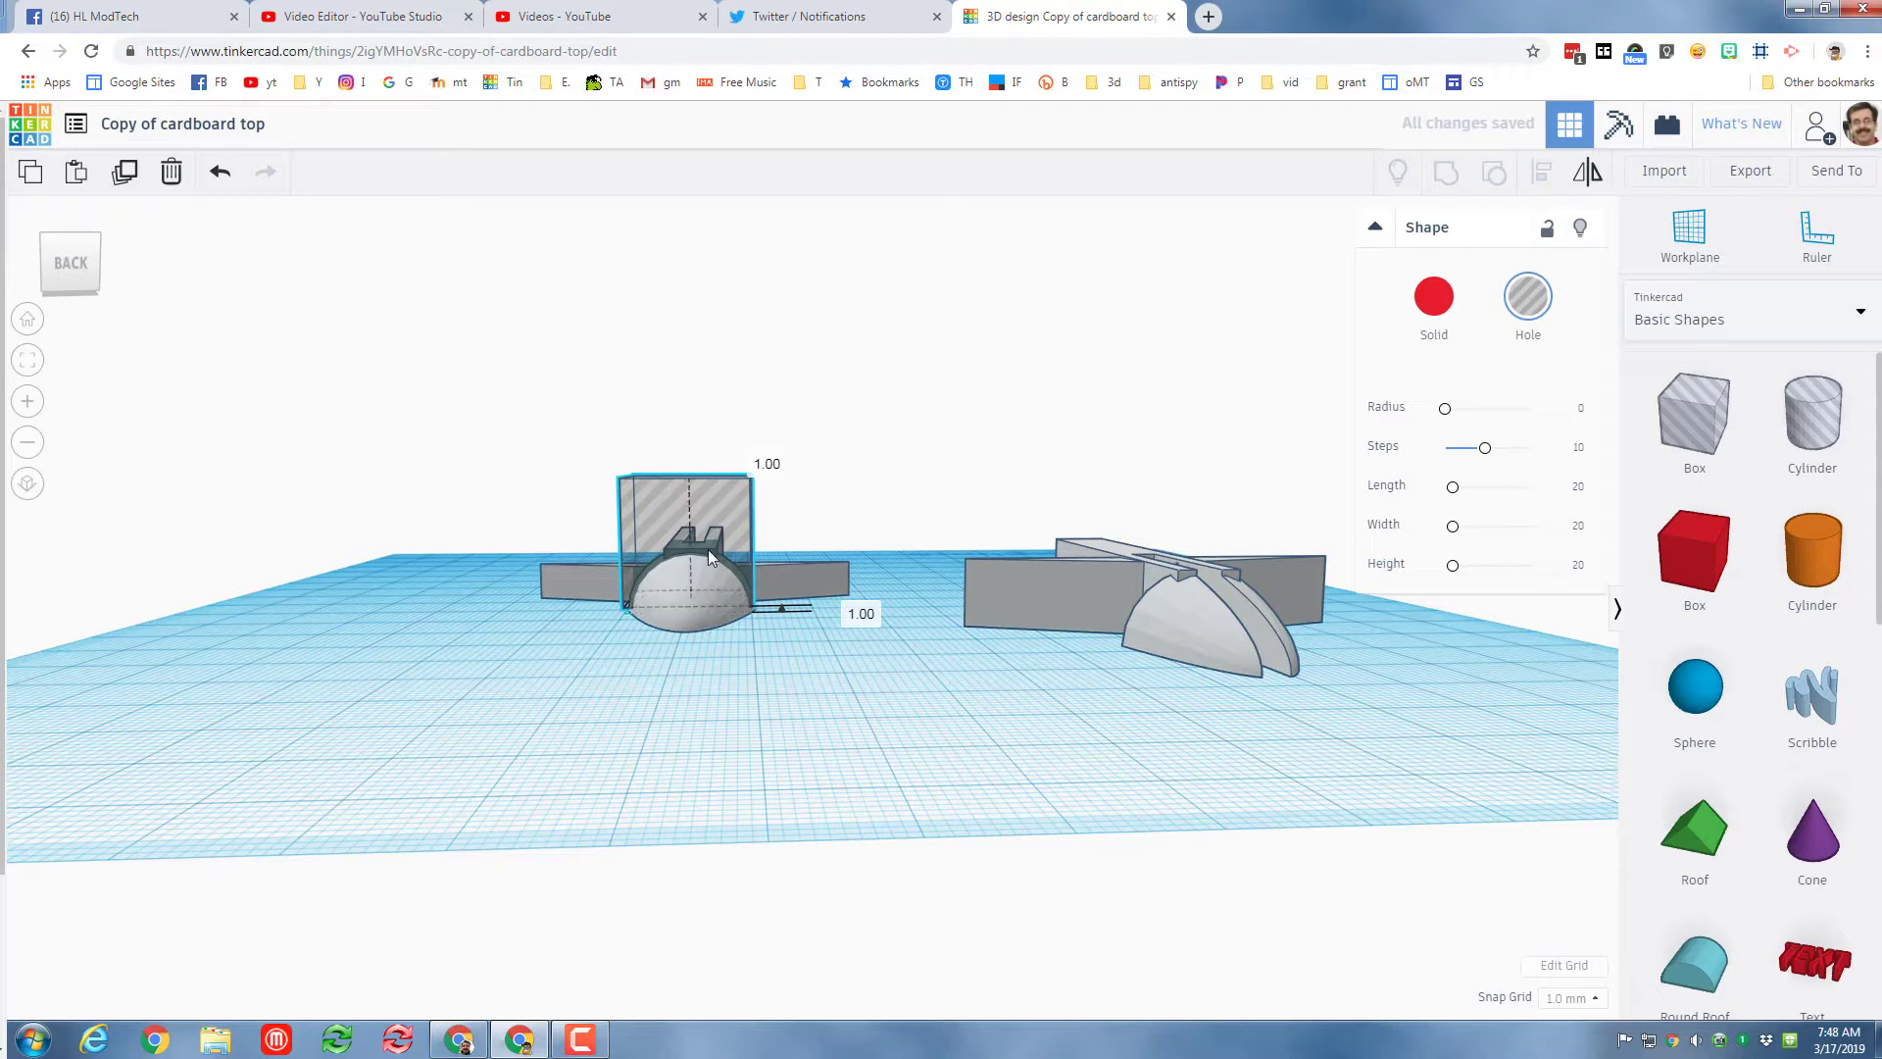
left_click_drag(711, 558, 712, 560)
- Stretch the hole box to about 68 mm wide and extend it lengthwise past both ends of the smaller rocket
right_click_drag(882, 661, 884, 827)
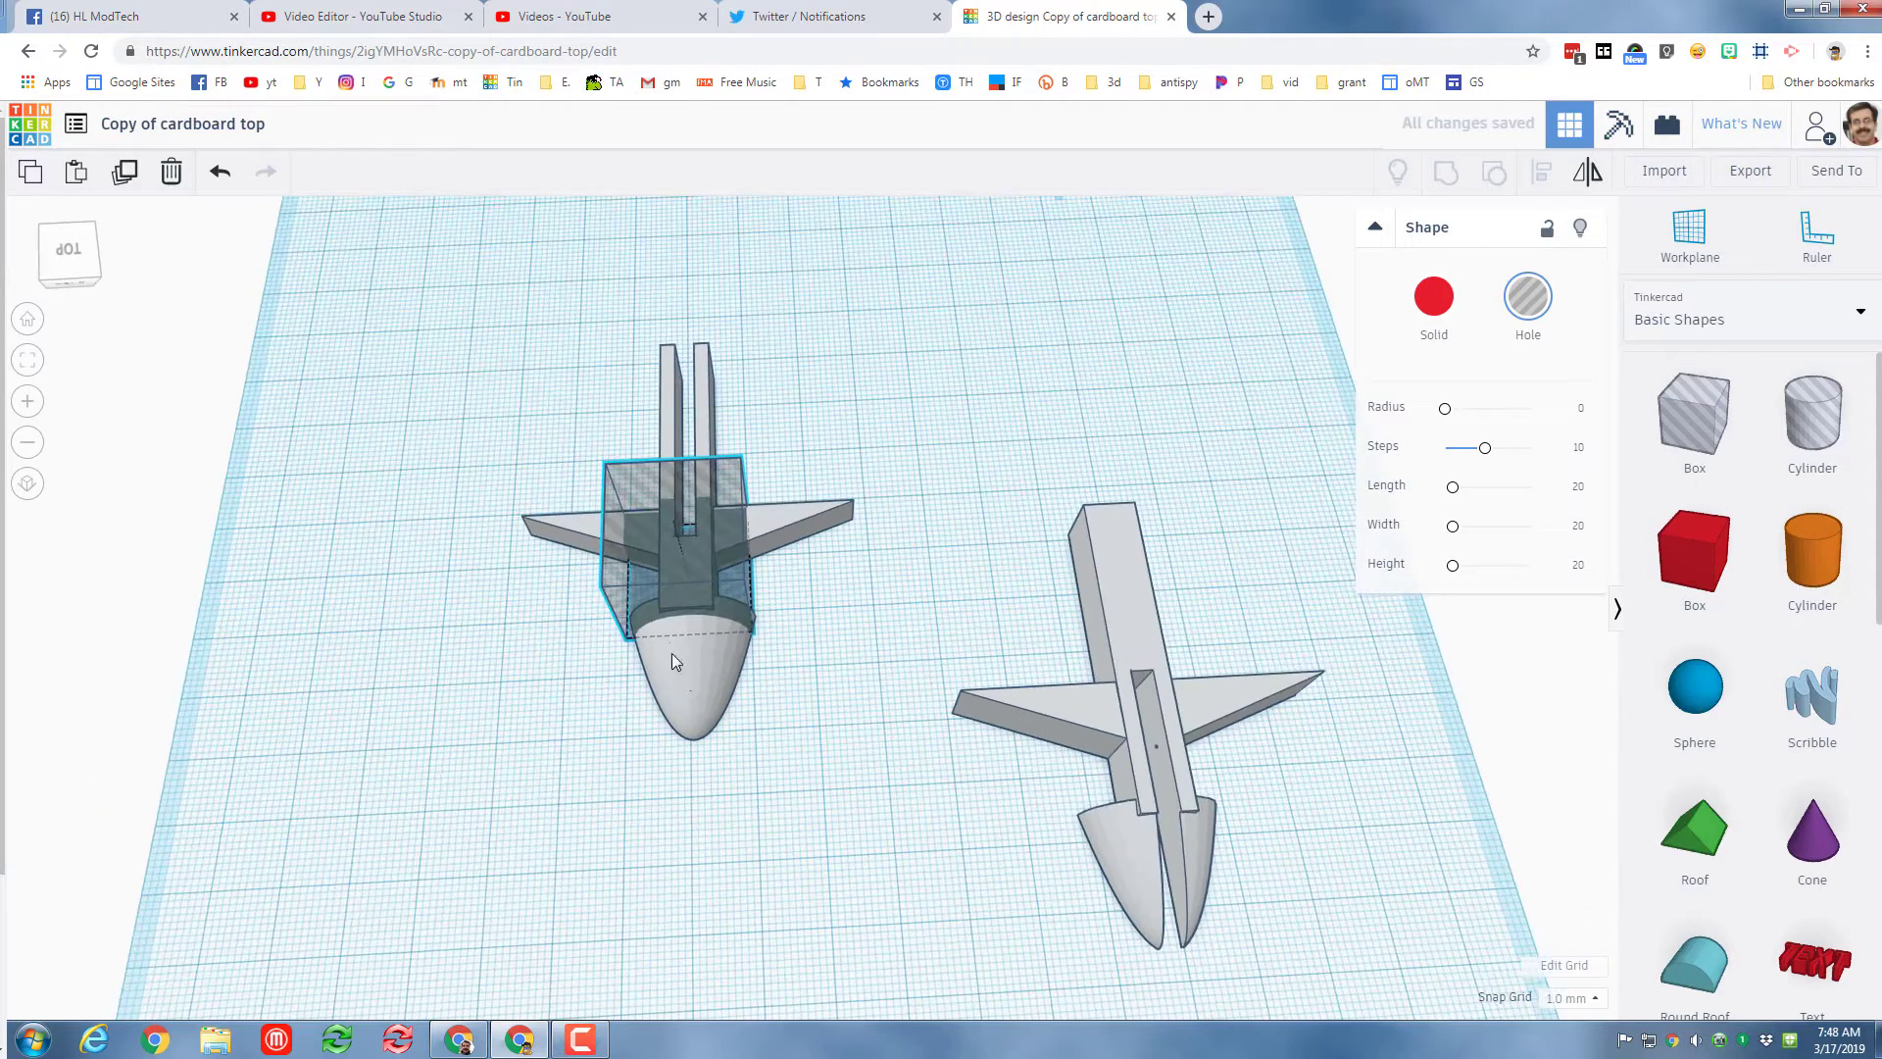
left_click_drag(660, 384, 647, 267)
left_click_drag(622, 449, 494, 455)
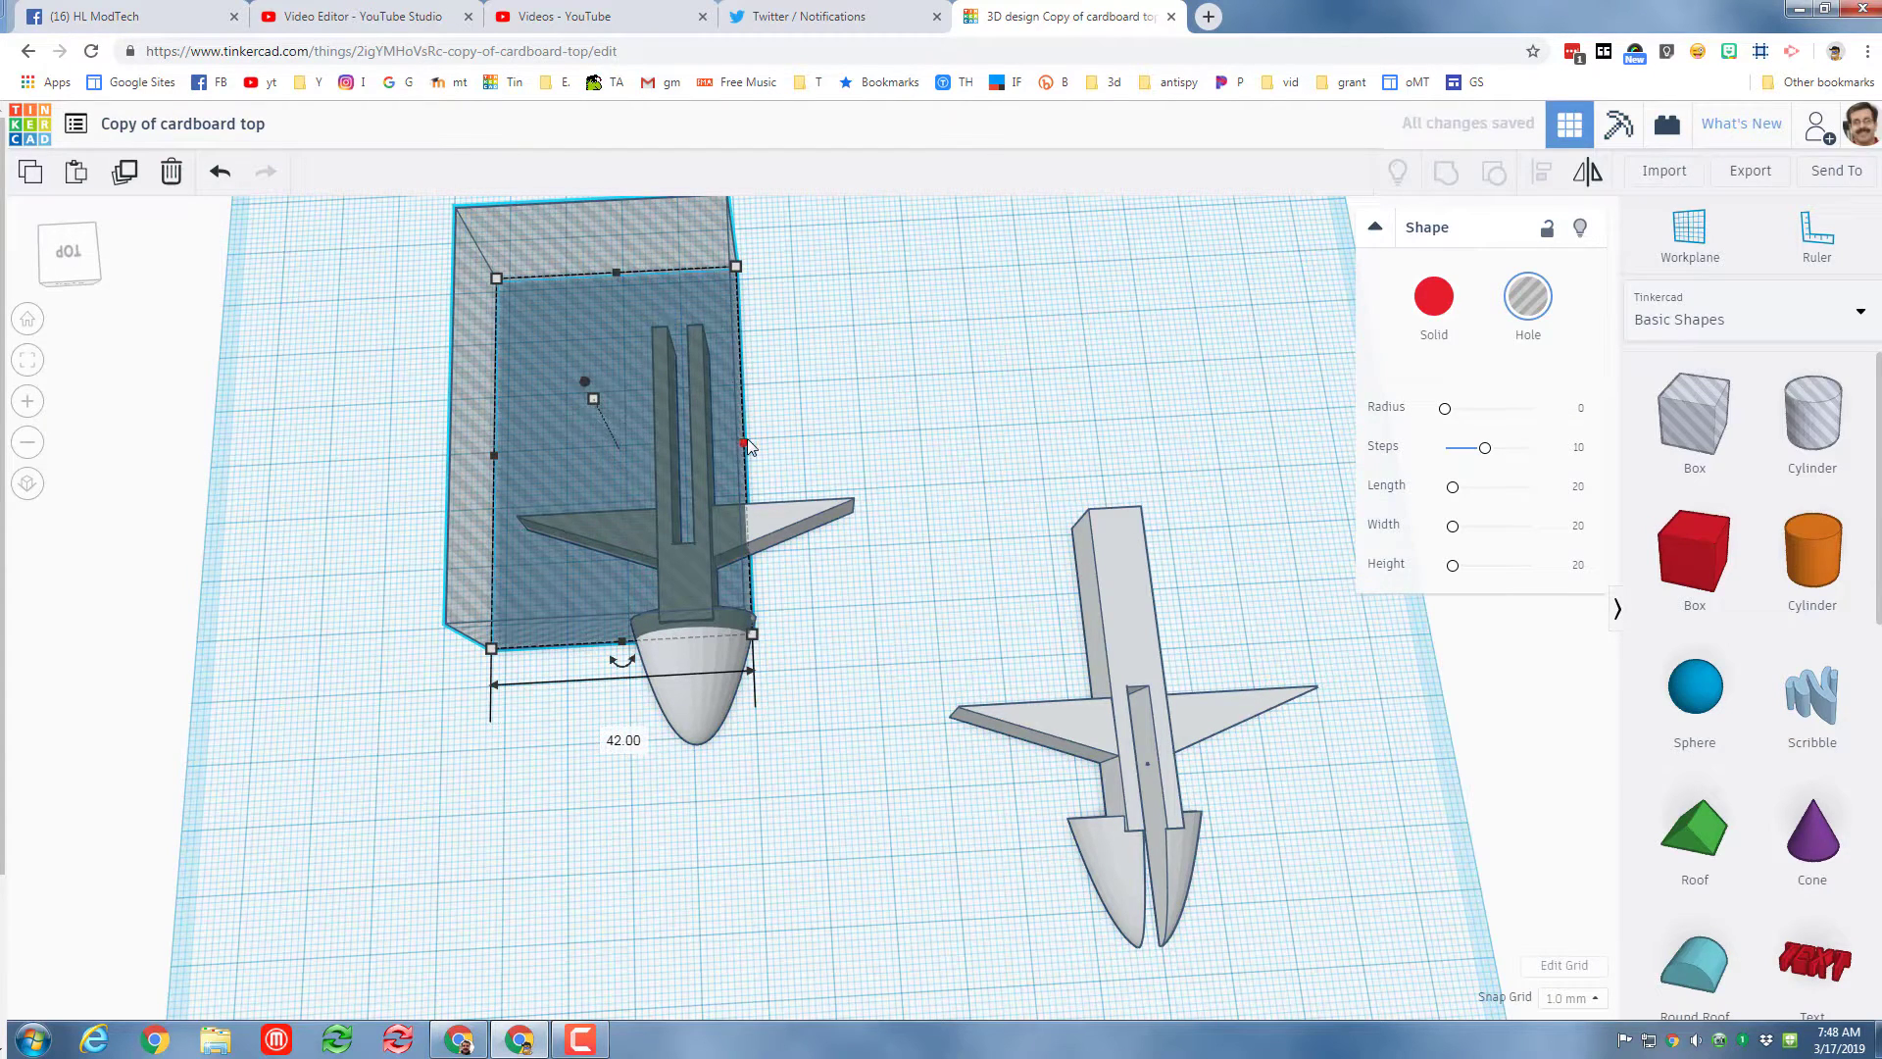
left_click_drag(747, 438, 896, 437)
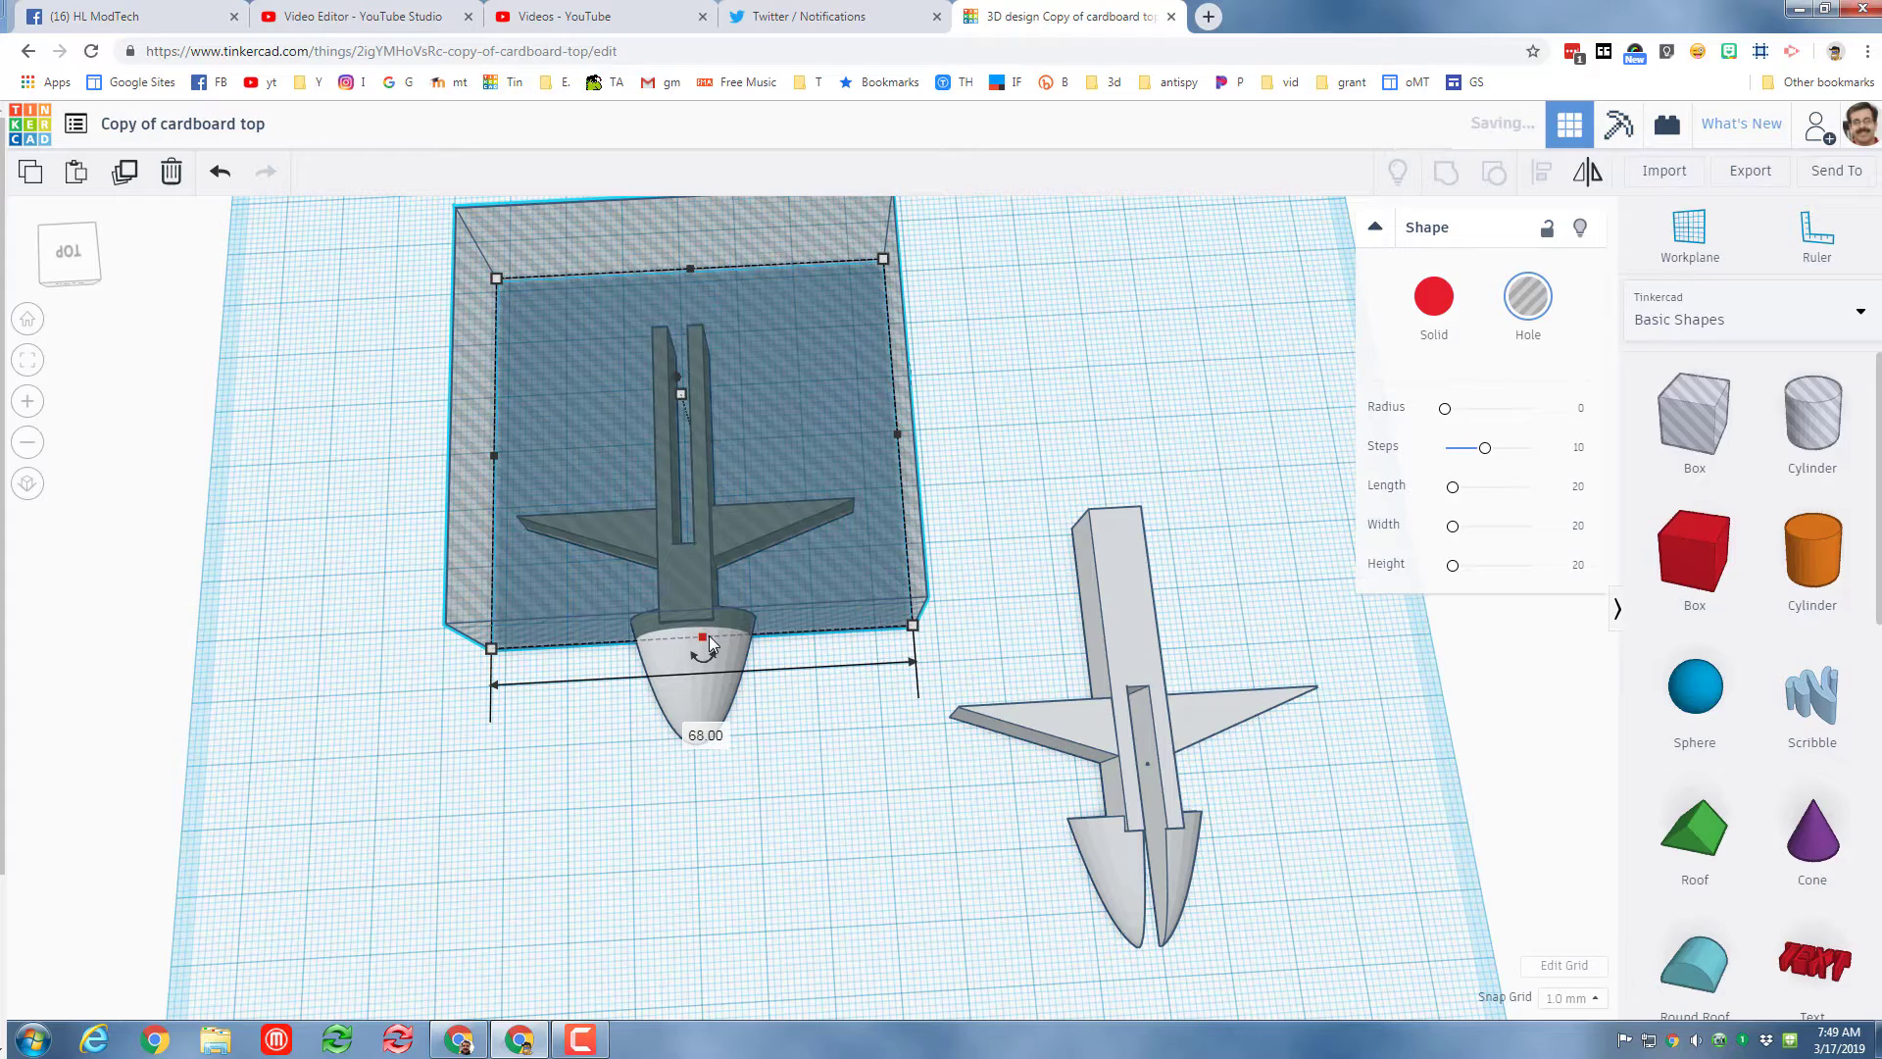
left_click_drag(703, 638, 707, 757)
right_click_drag(707, 757, 683, 570)
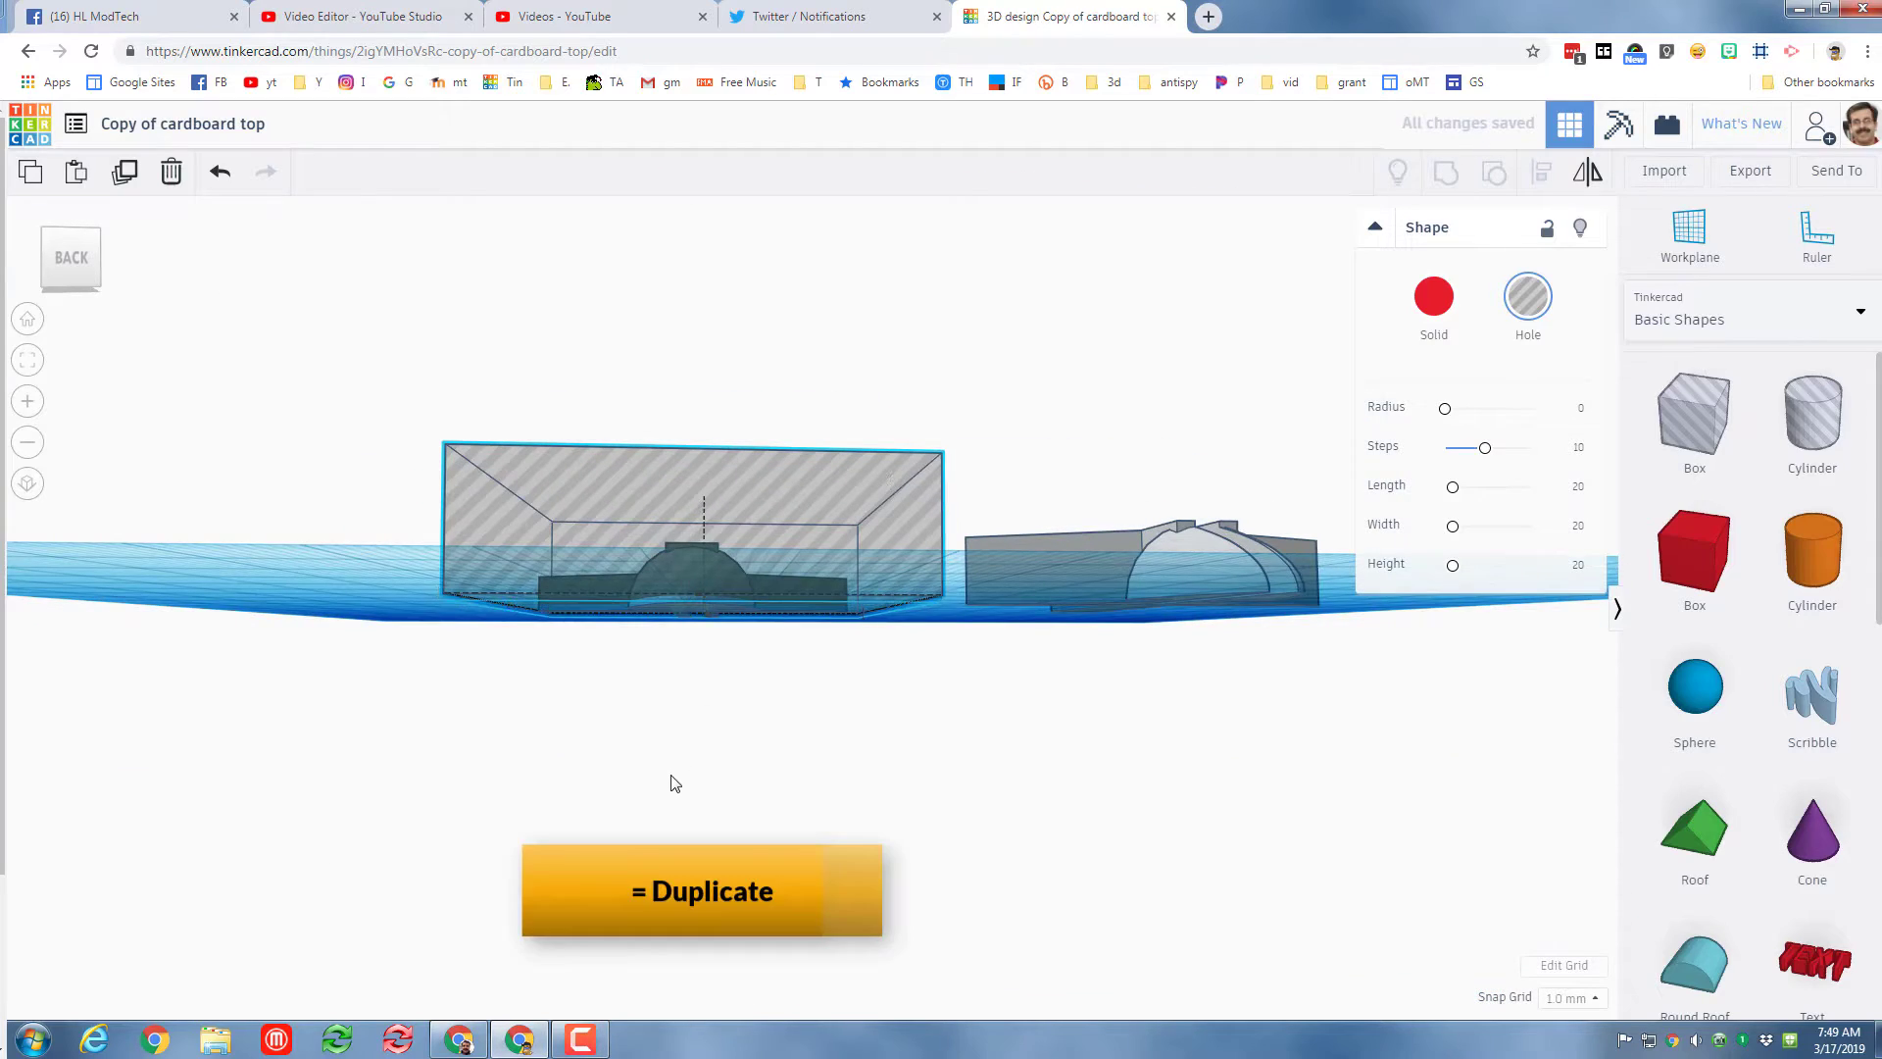
right_click_drag(673, 780, 671, 822)
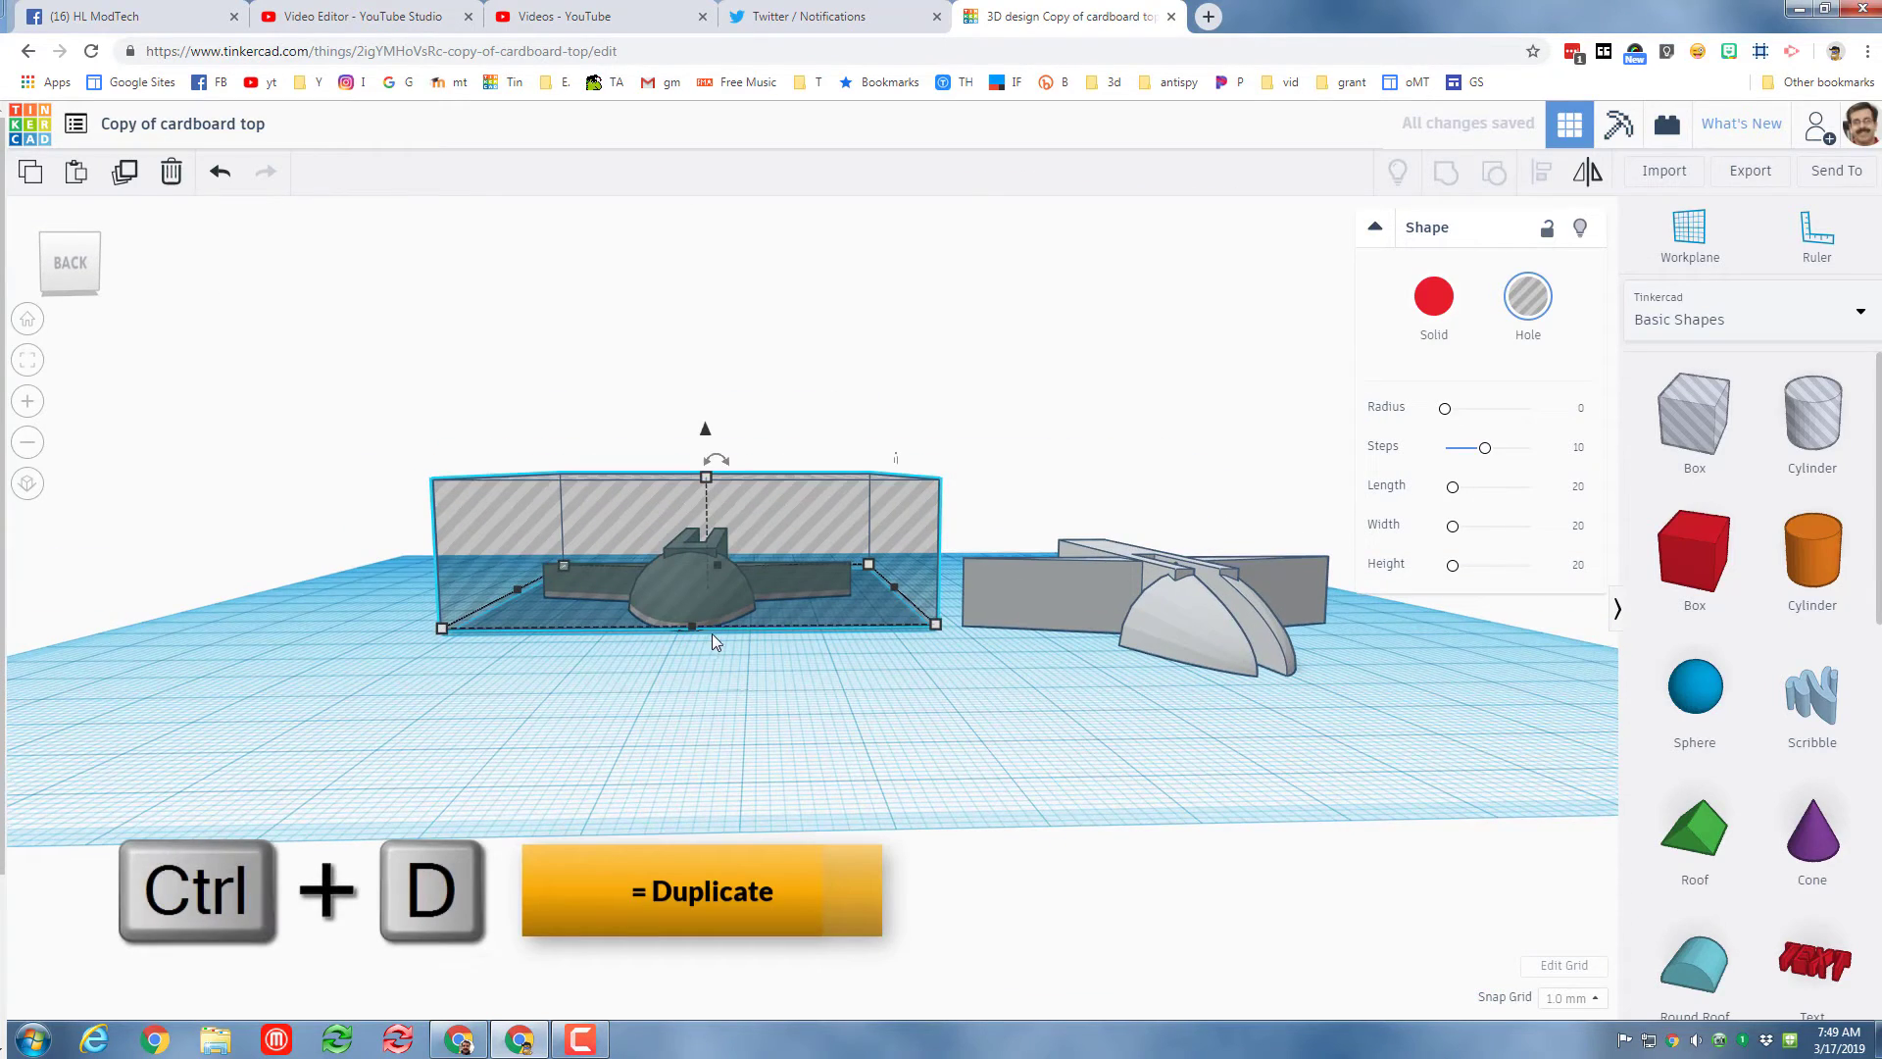
- Duplicate the hole box and move the copy over the larger rocket, fine-tuning its position in 1 mm nudges
key("ctrl+d")
left_click_drag(761, 584, 1484, 640)
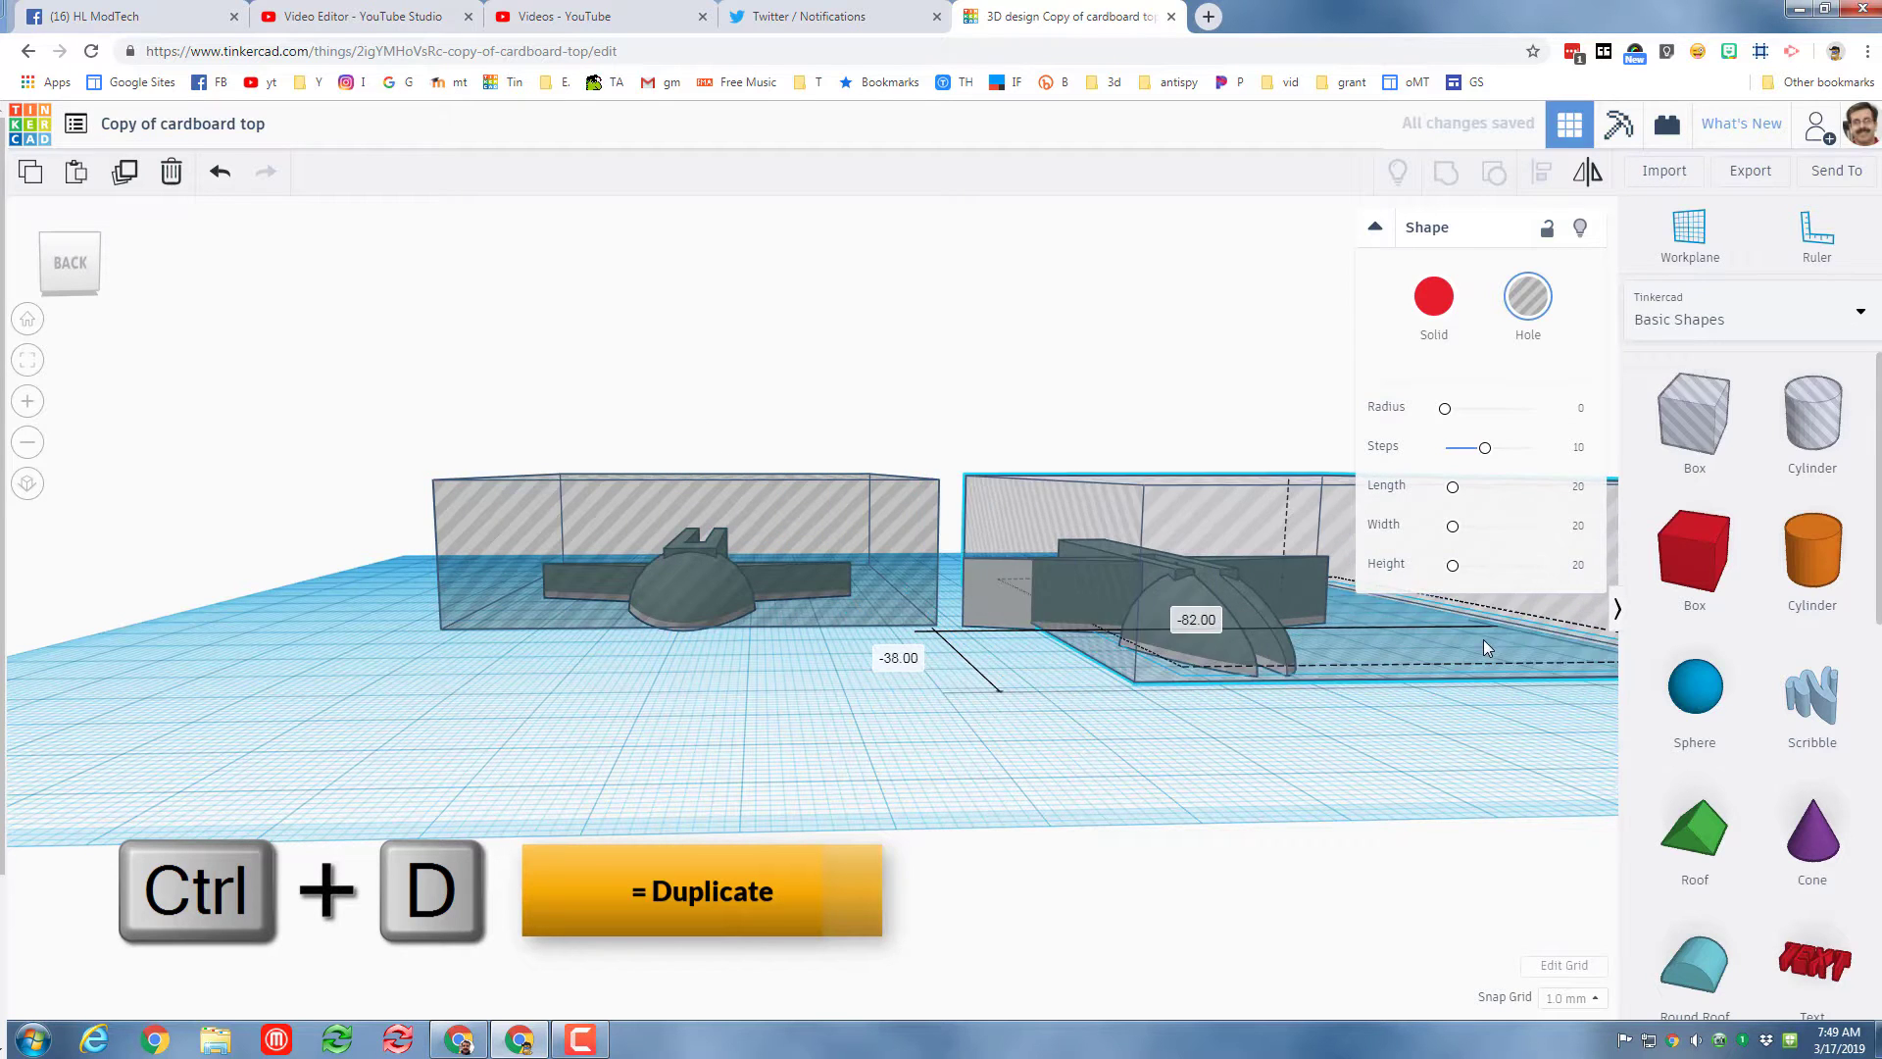
key("Right")
key("Right")
key("Right")
key("Right")
key("Right")
key("Right")
key("Right")
key("Right")
key("Right")
key("Right")
key("Right")
key("Right")
key("Right")
key("Up")
key("Up")
key("Up")
key("Up")
key("Up")
key("Up")
key("Up")
key("Up")
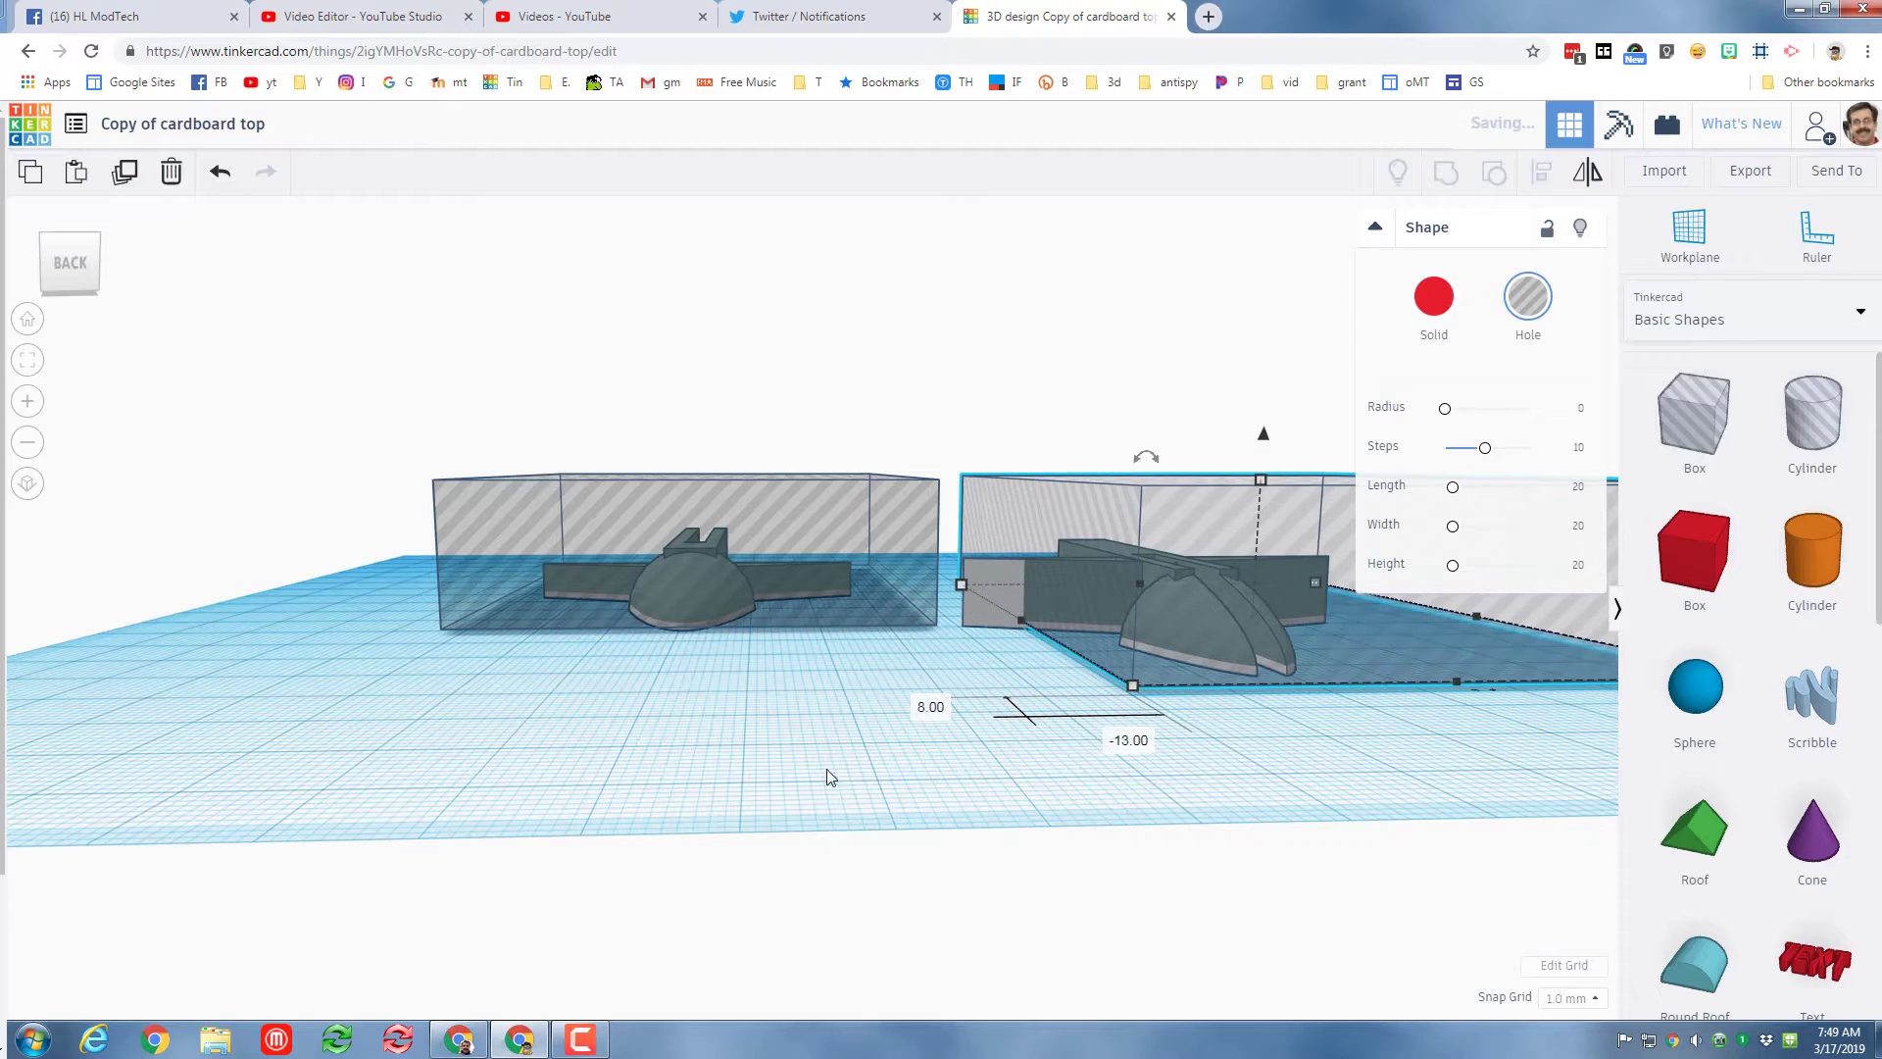
- Group the first hole box with the smaller rocket to cut away everything above 1 mm
left_click(631, 546)
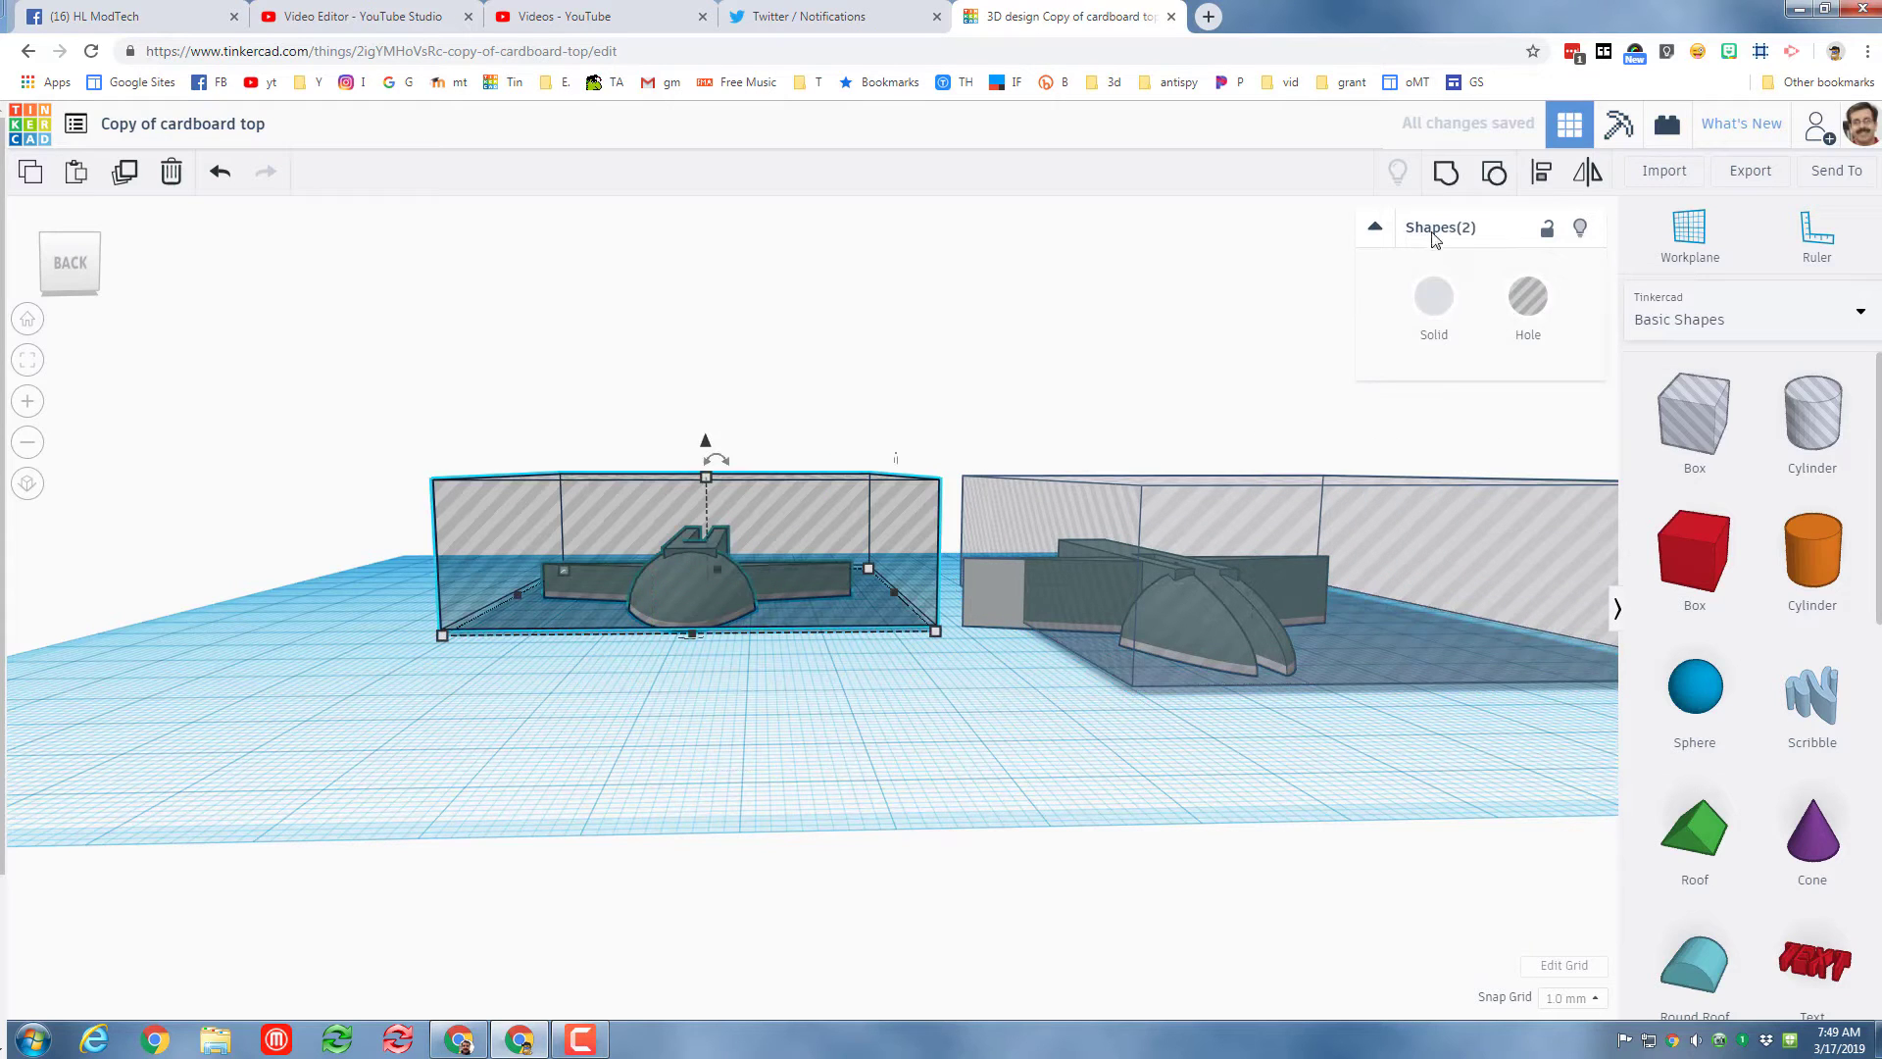
left_click(1446, 174)
- Shift the second hole box about 15 mm sideways to cover the whole larger rocket and group the two to cut it flat
scroll(588, 745, "up", 2)
right_click_drag(581, 793, 584, 793)
right_click_drag(584, 639, 1082, 775)
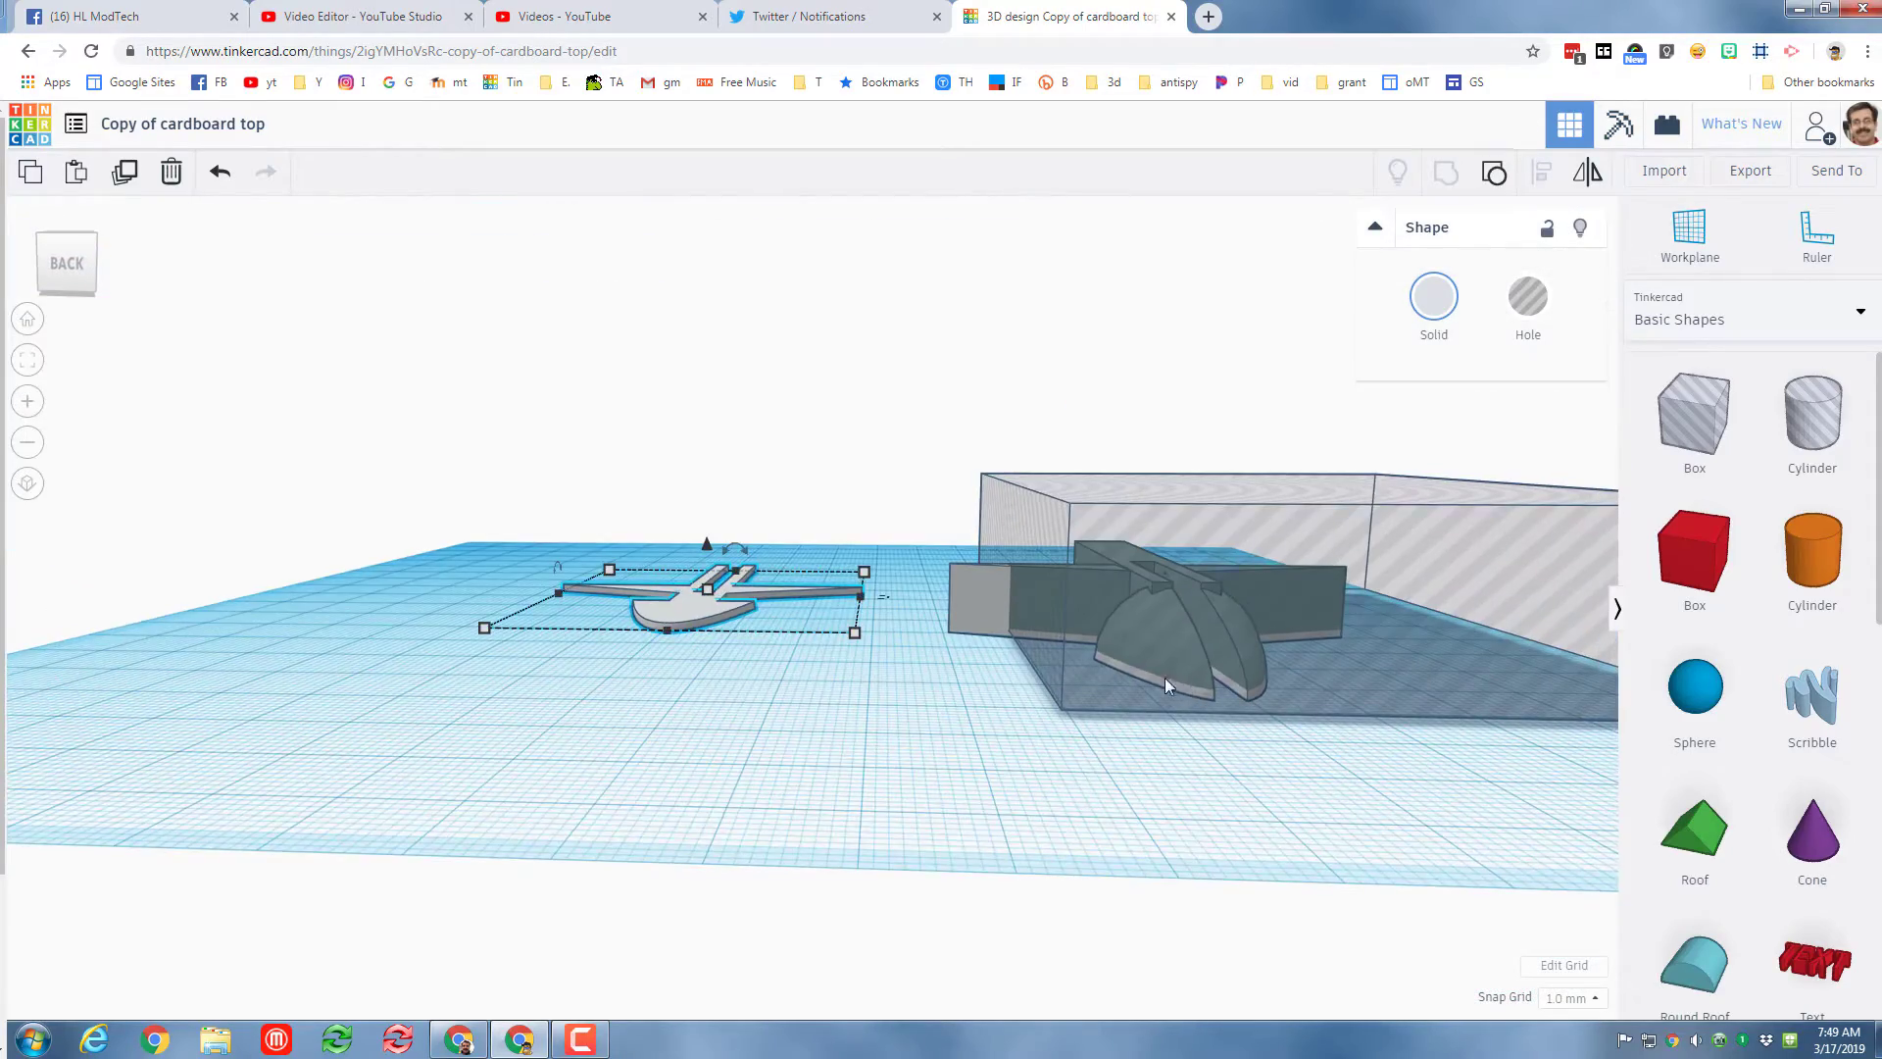
left_click_drag(1087, 684, 1000, 688)
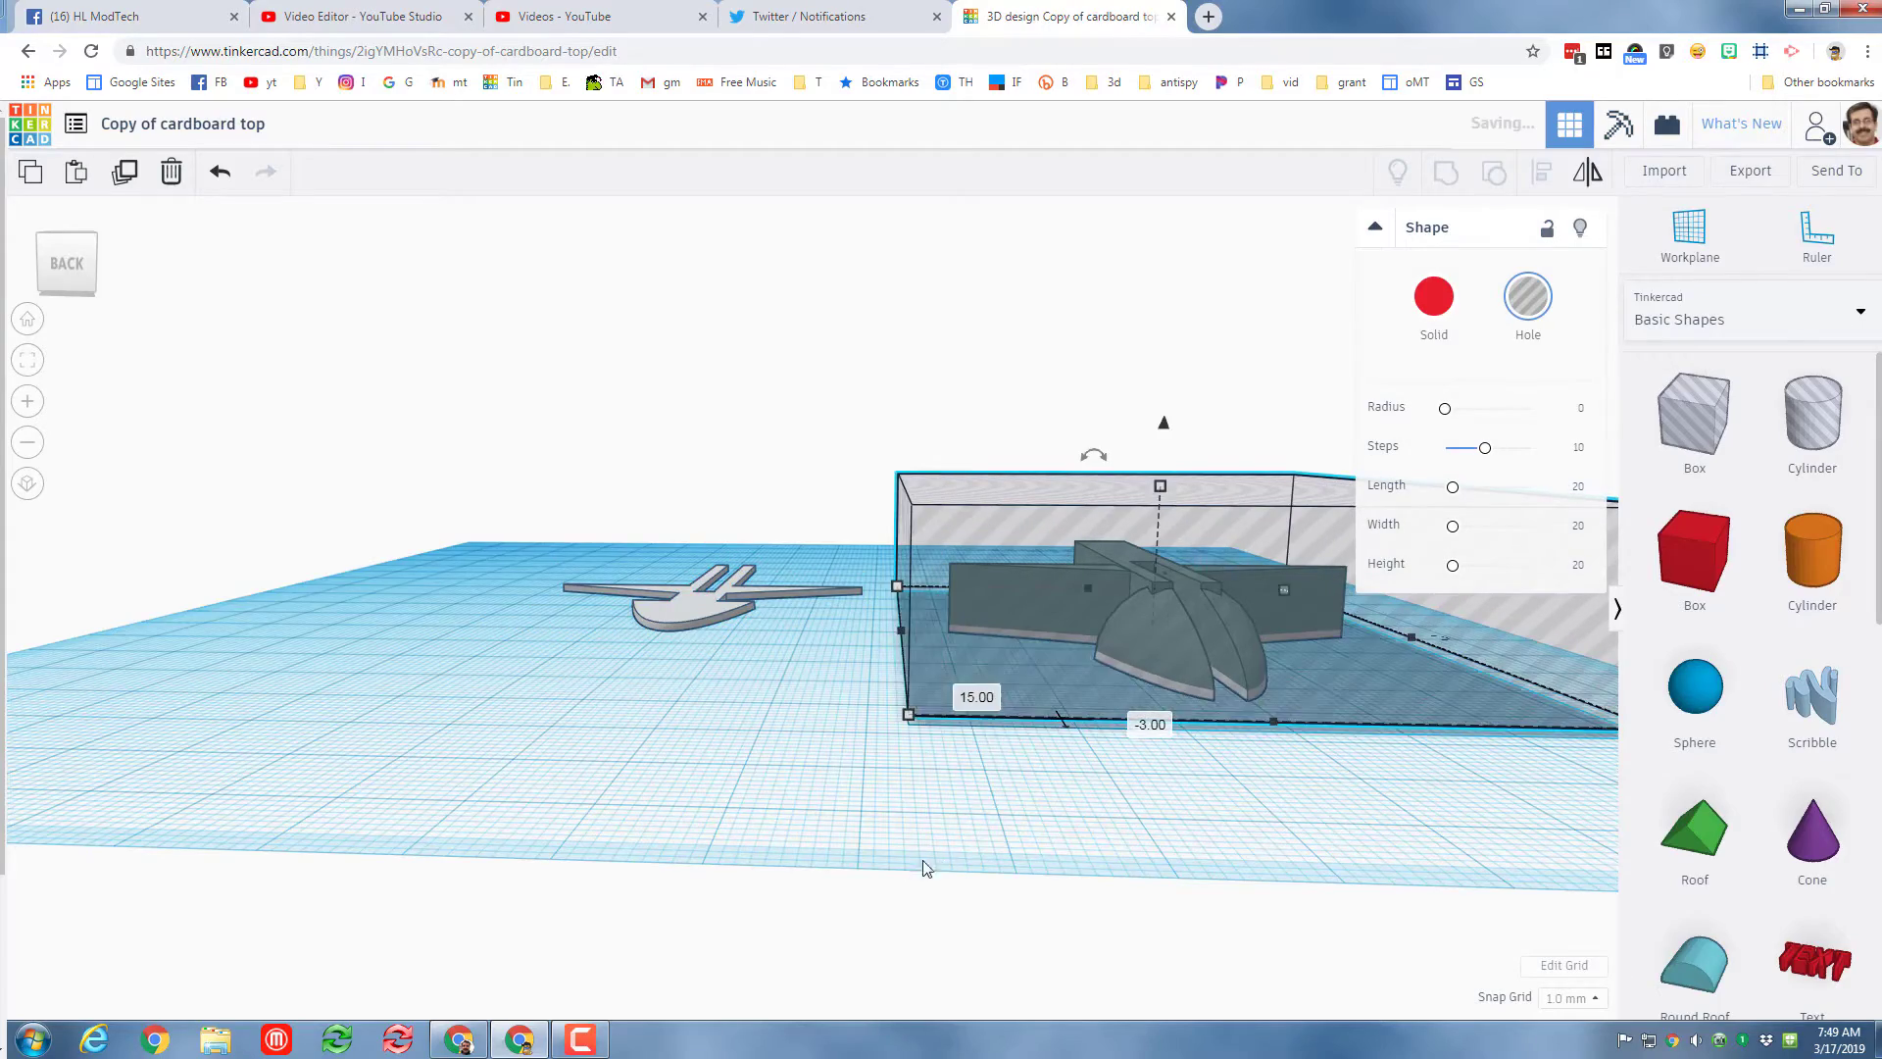
right_click_drag(925, 868, 953, 420)
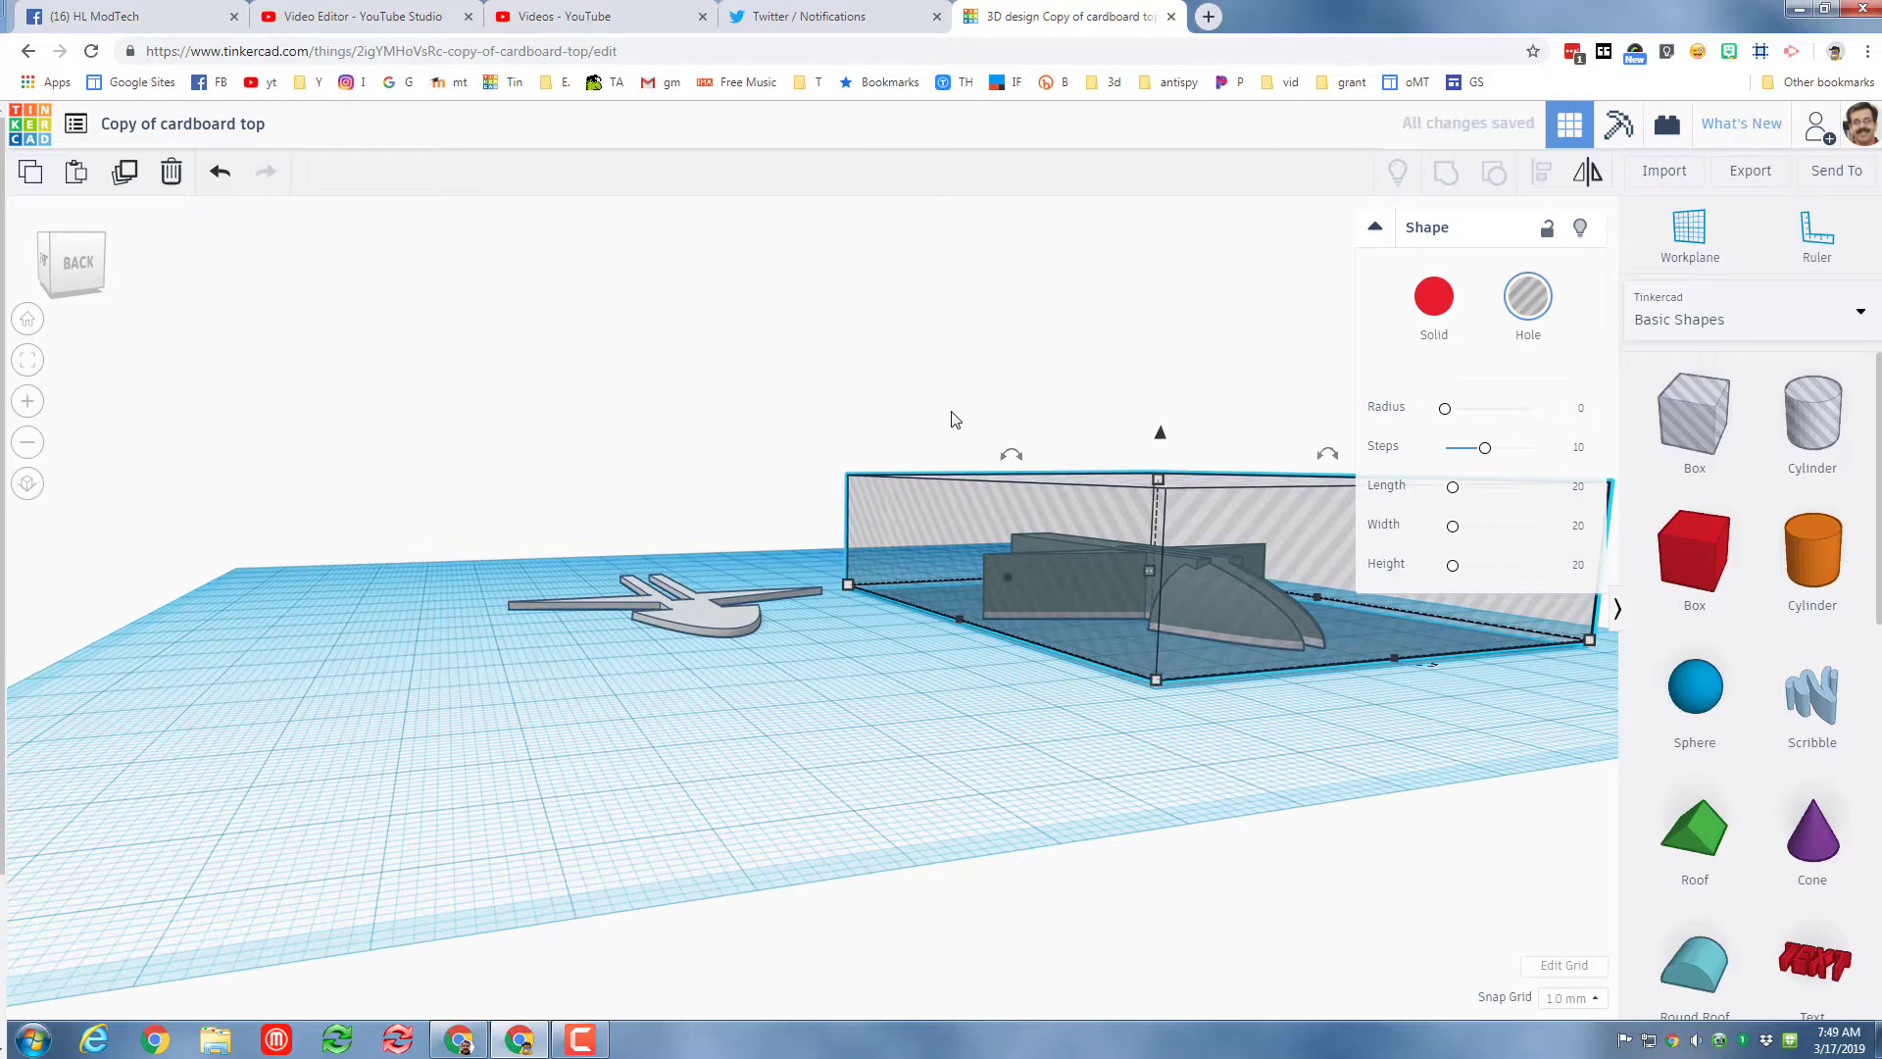
left_click_drag(956, 388, 1188, 735)
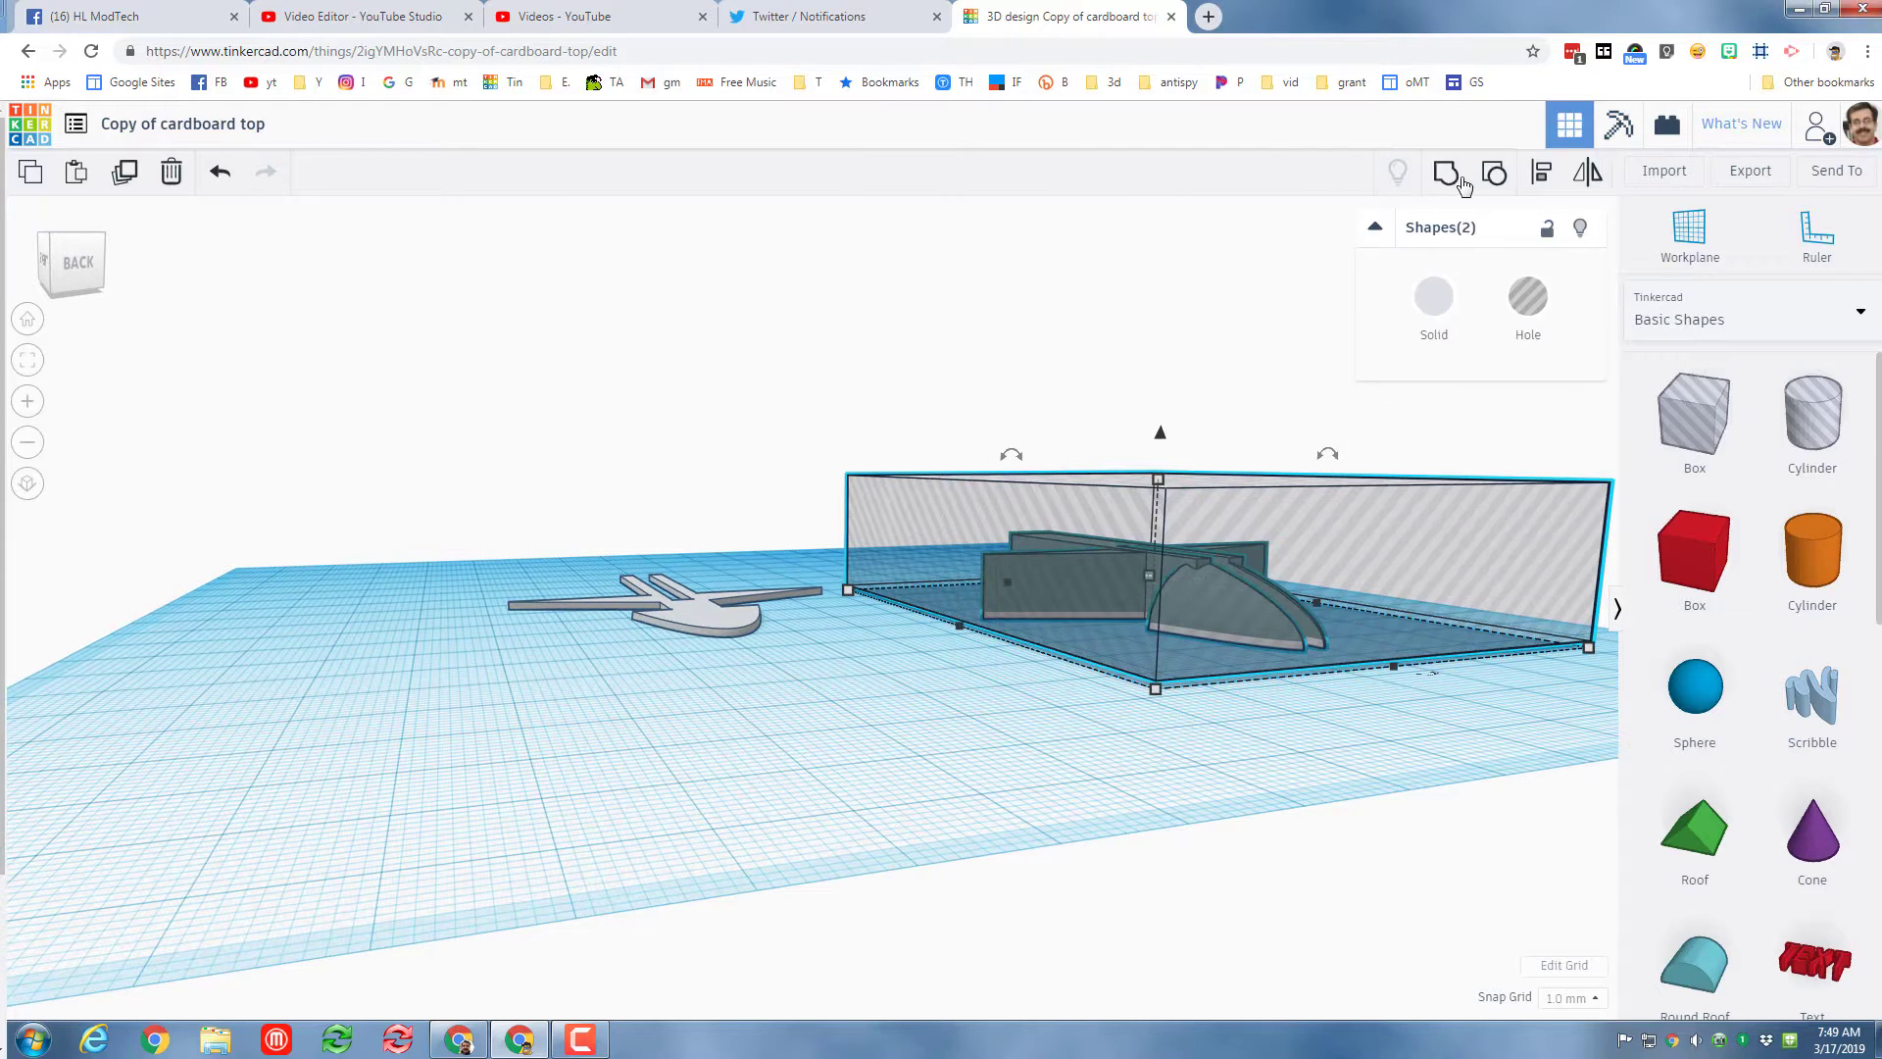
left_click(1449, 184)
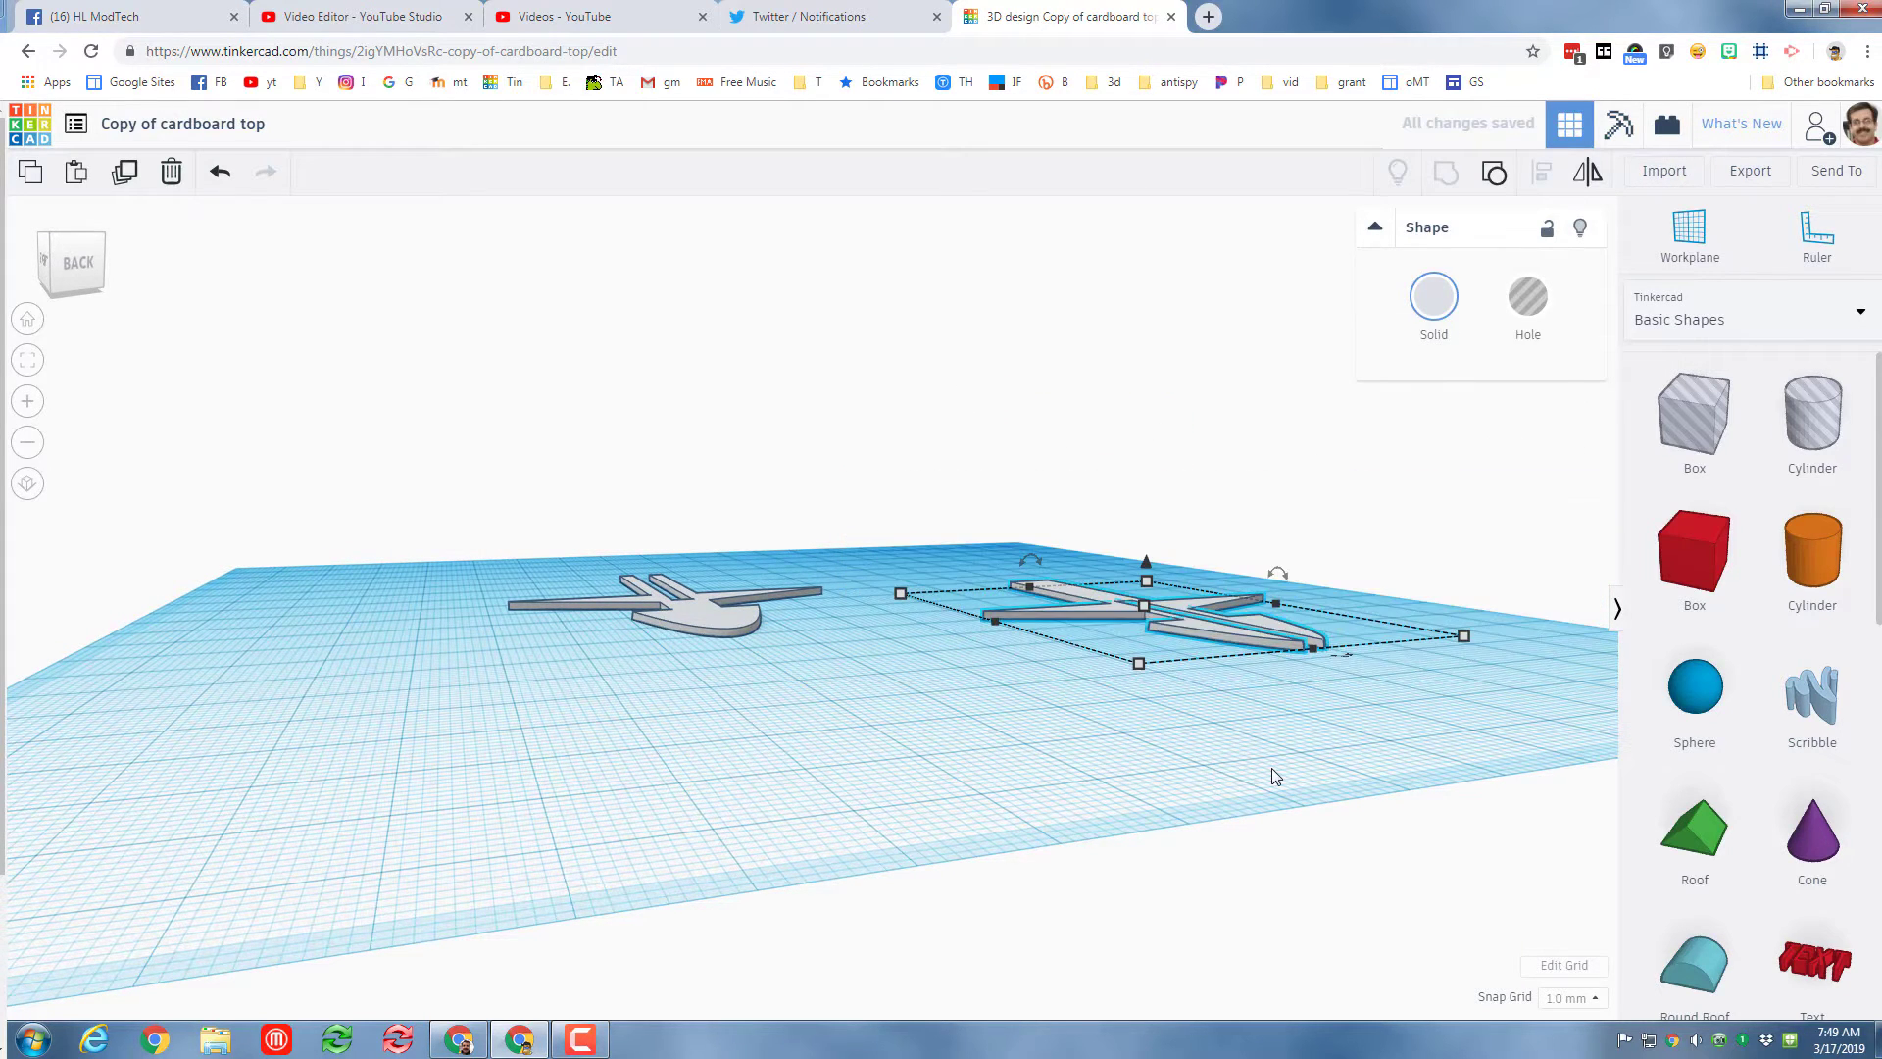
- Set the height of the smaller flattened rocket to 4 mm
right_click_drag(1135, 855, 998, 808)
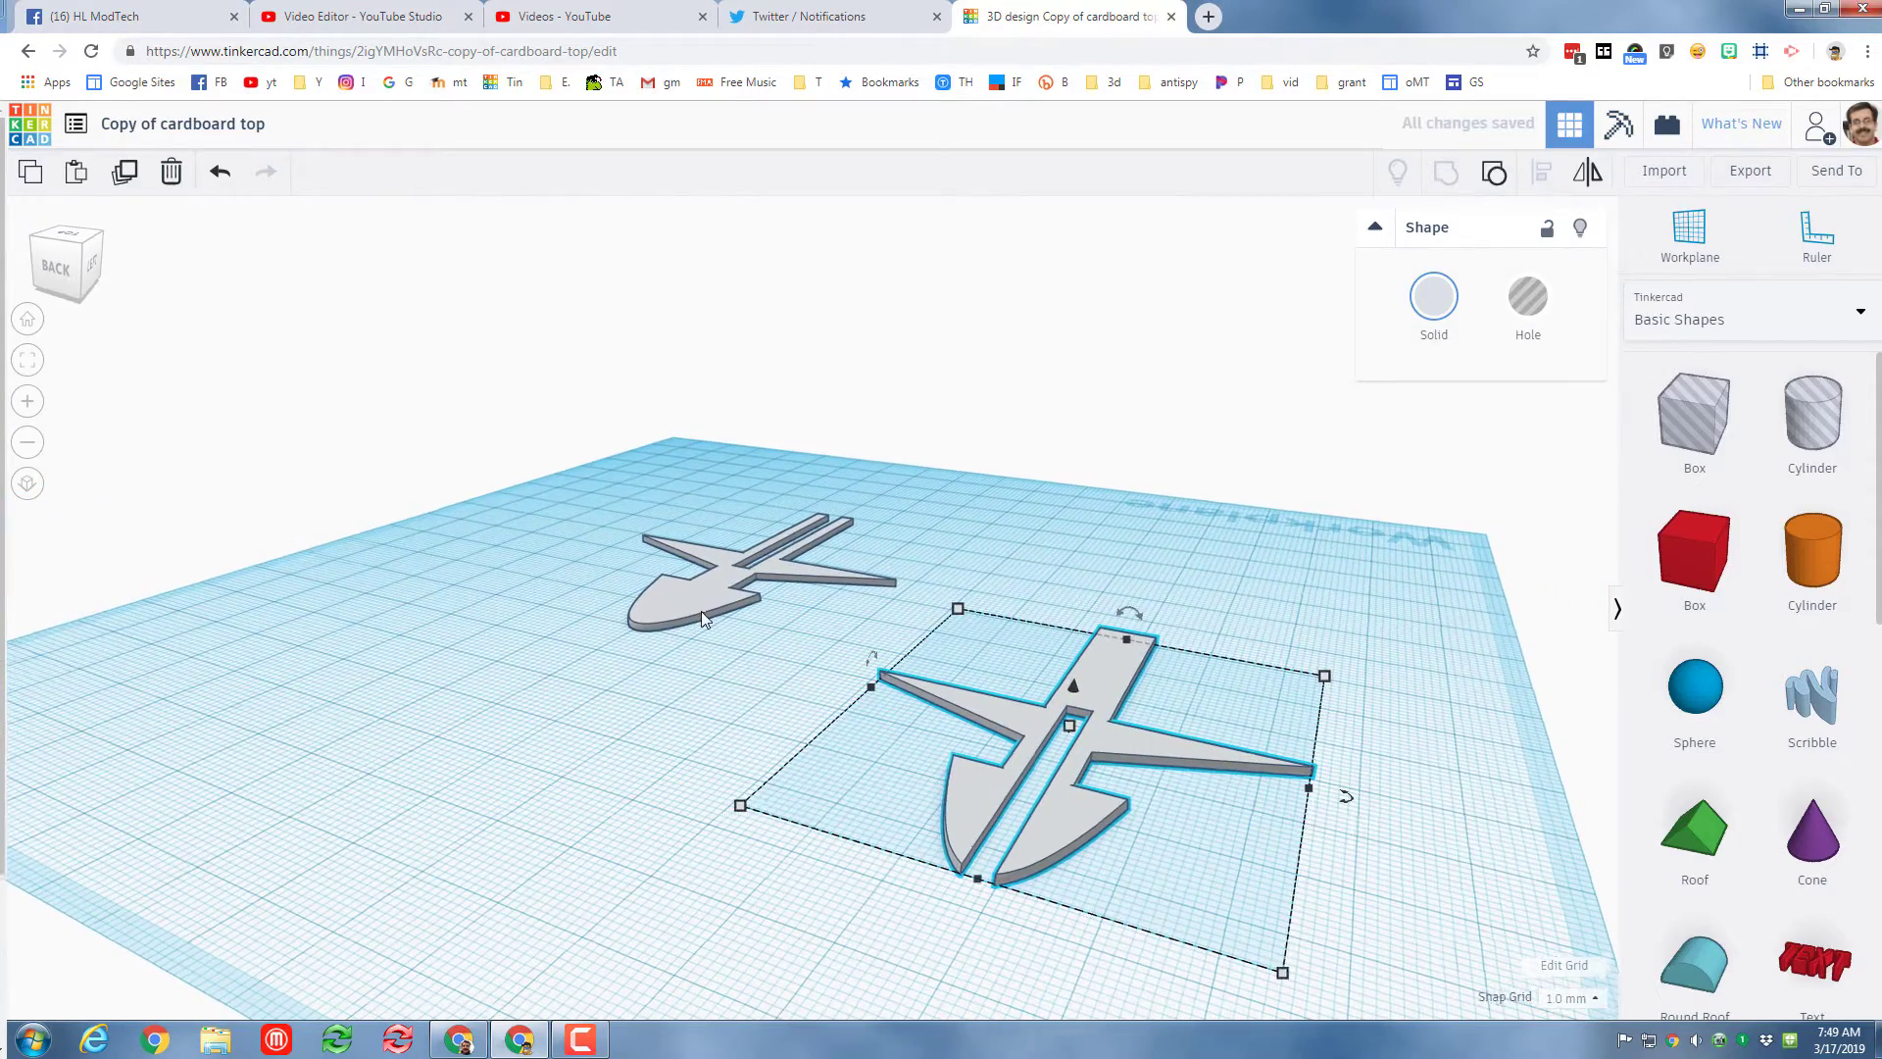
left_click(702, 616)
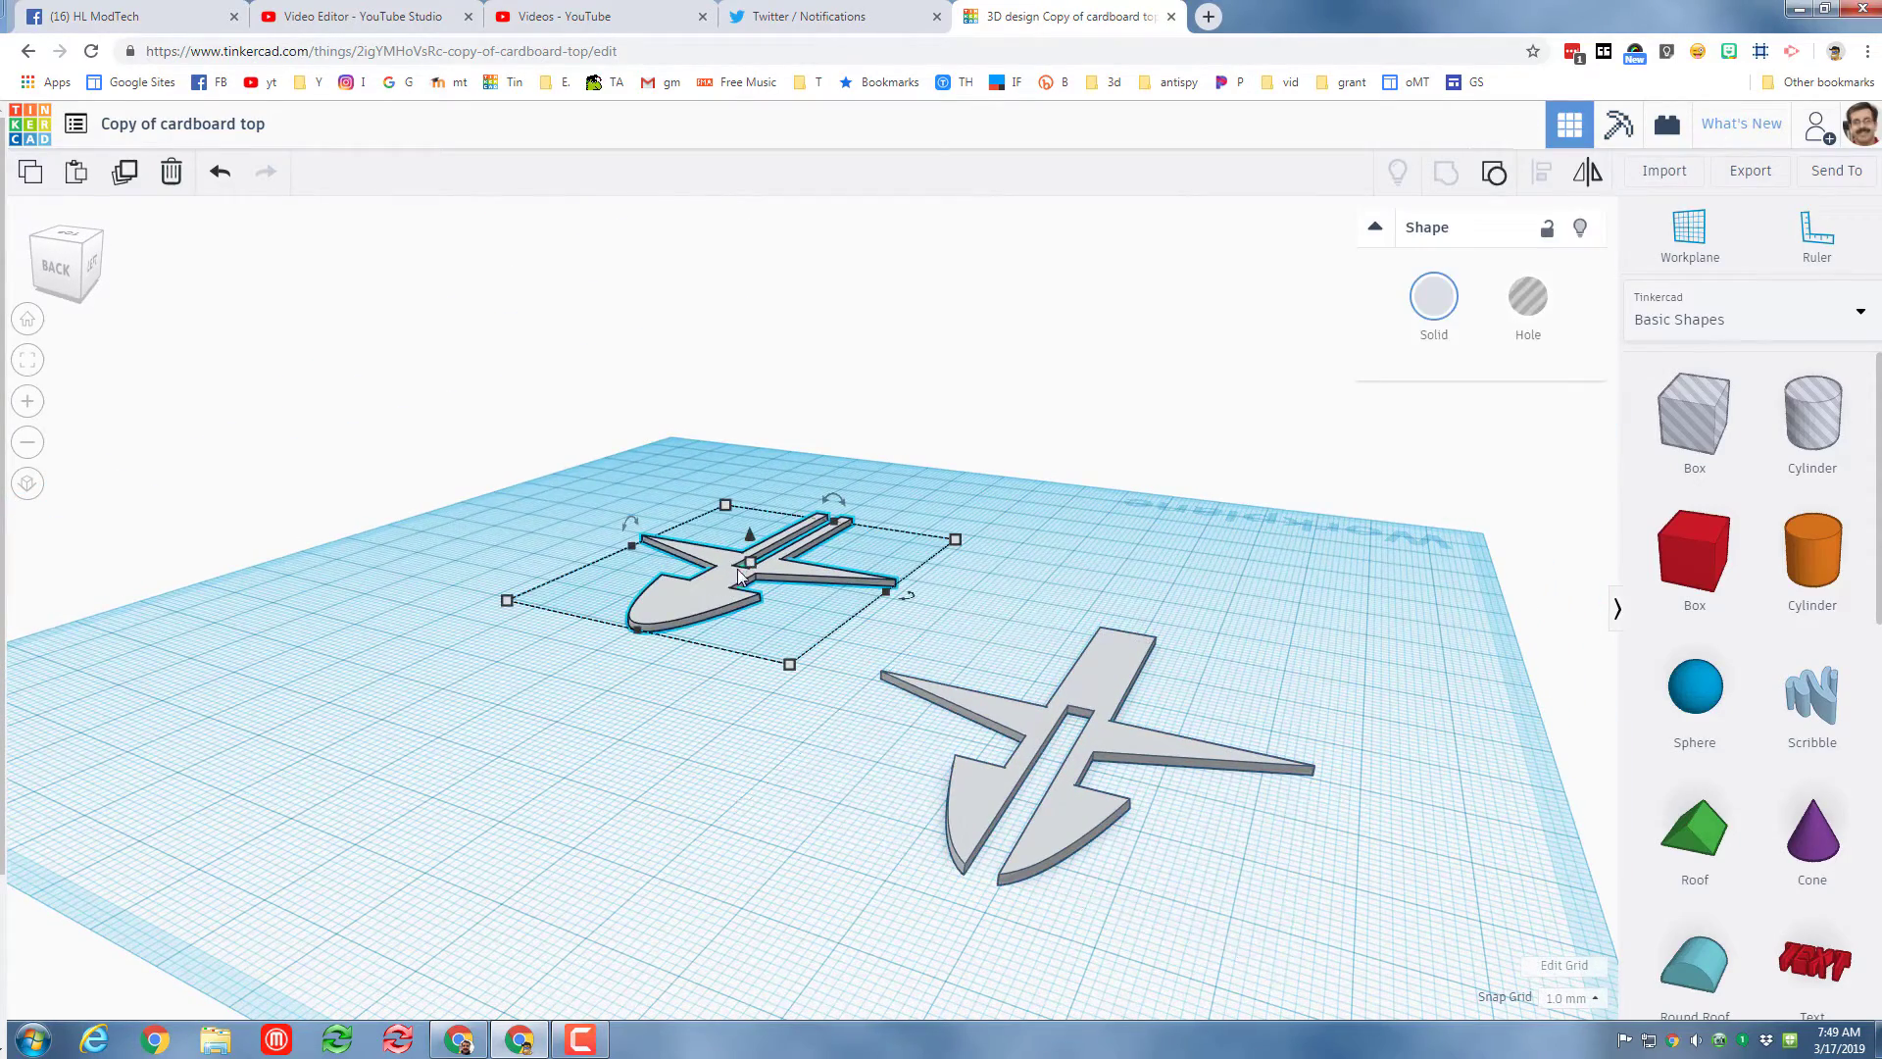
mouse_move(751, 564)
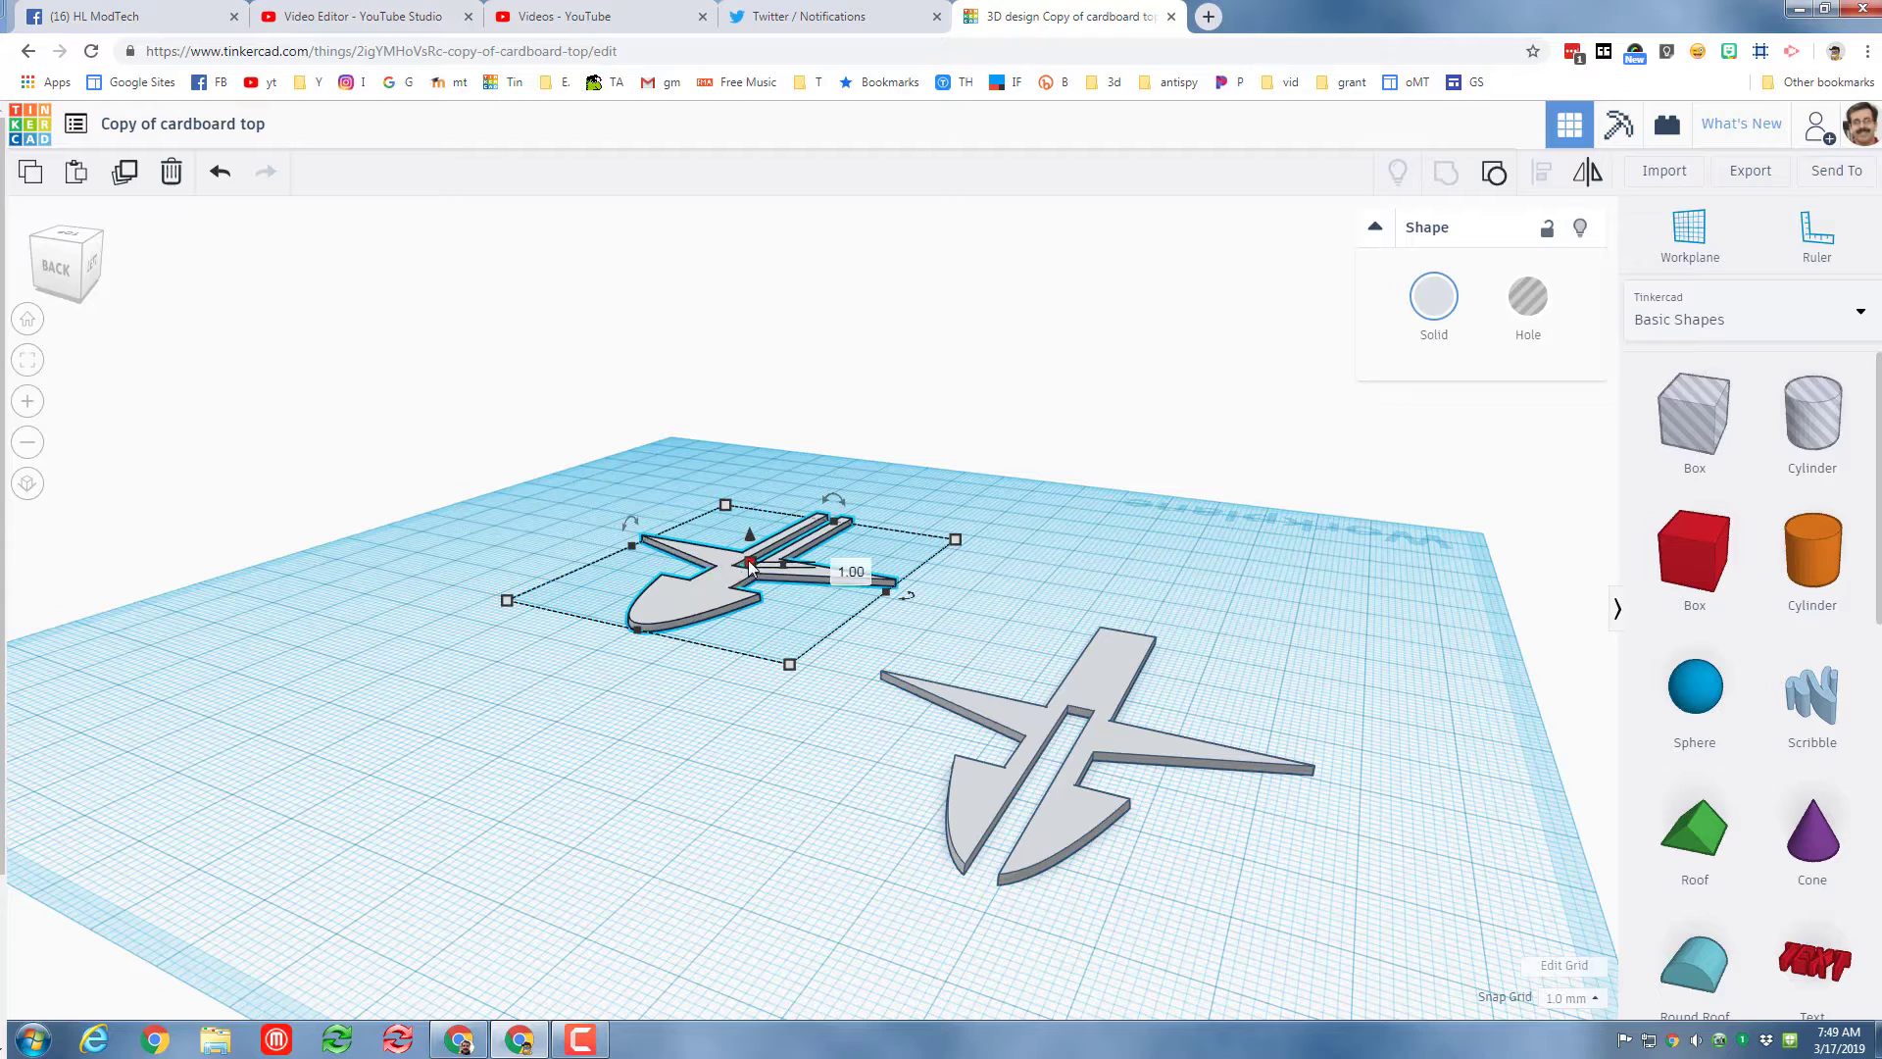
left_click(836, 566)
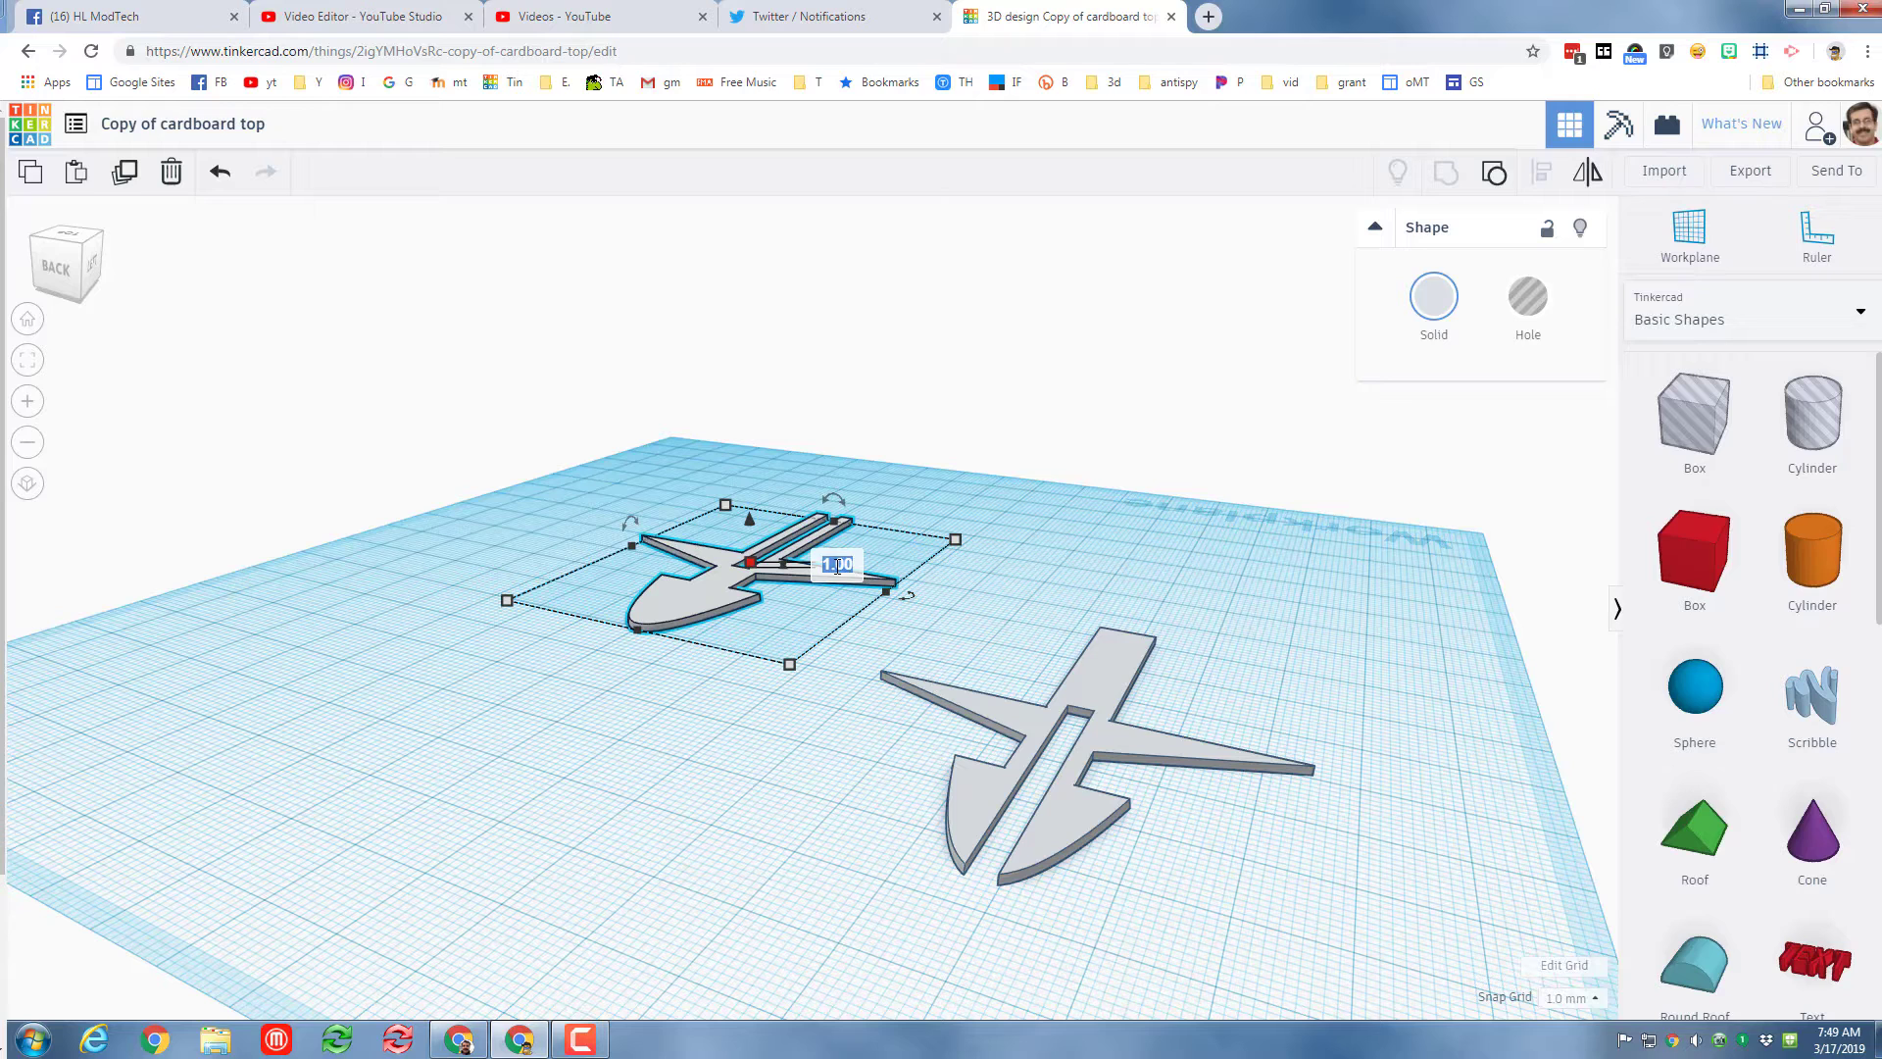
key("Return")
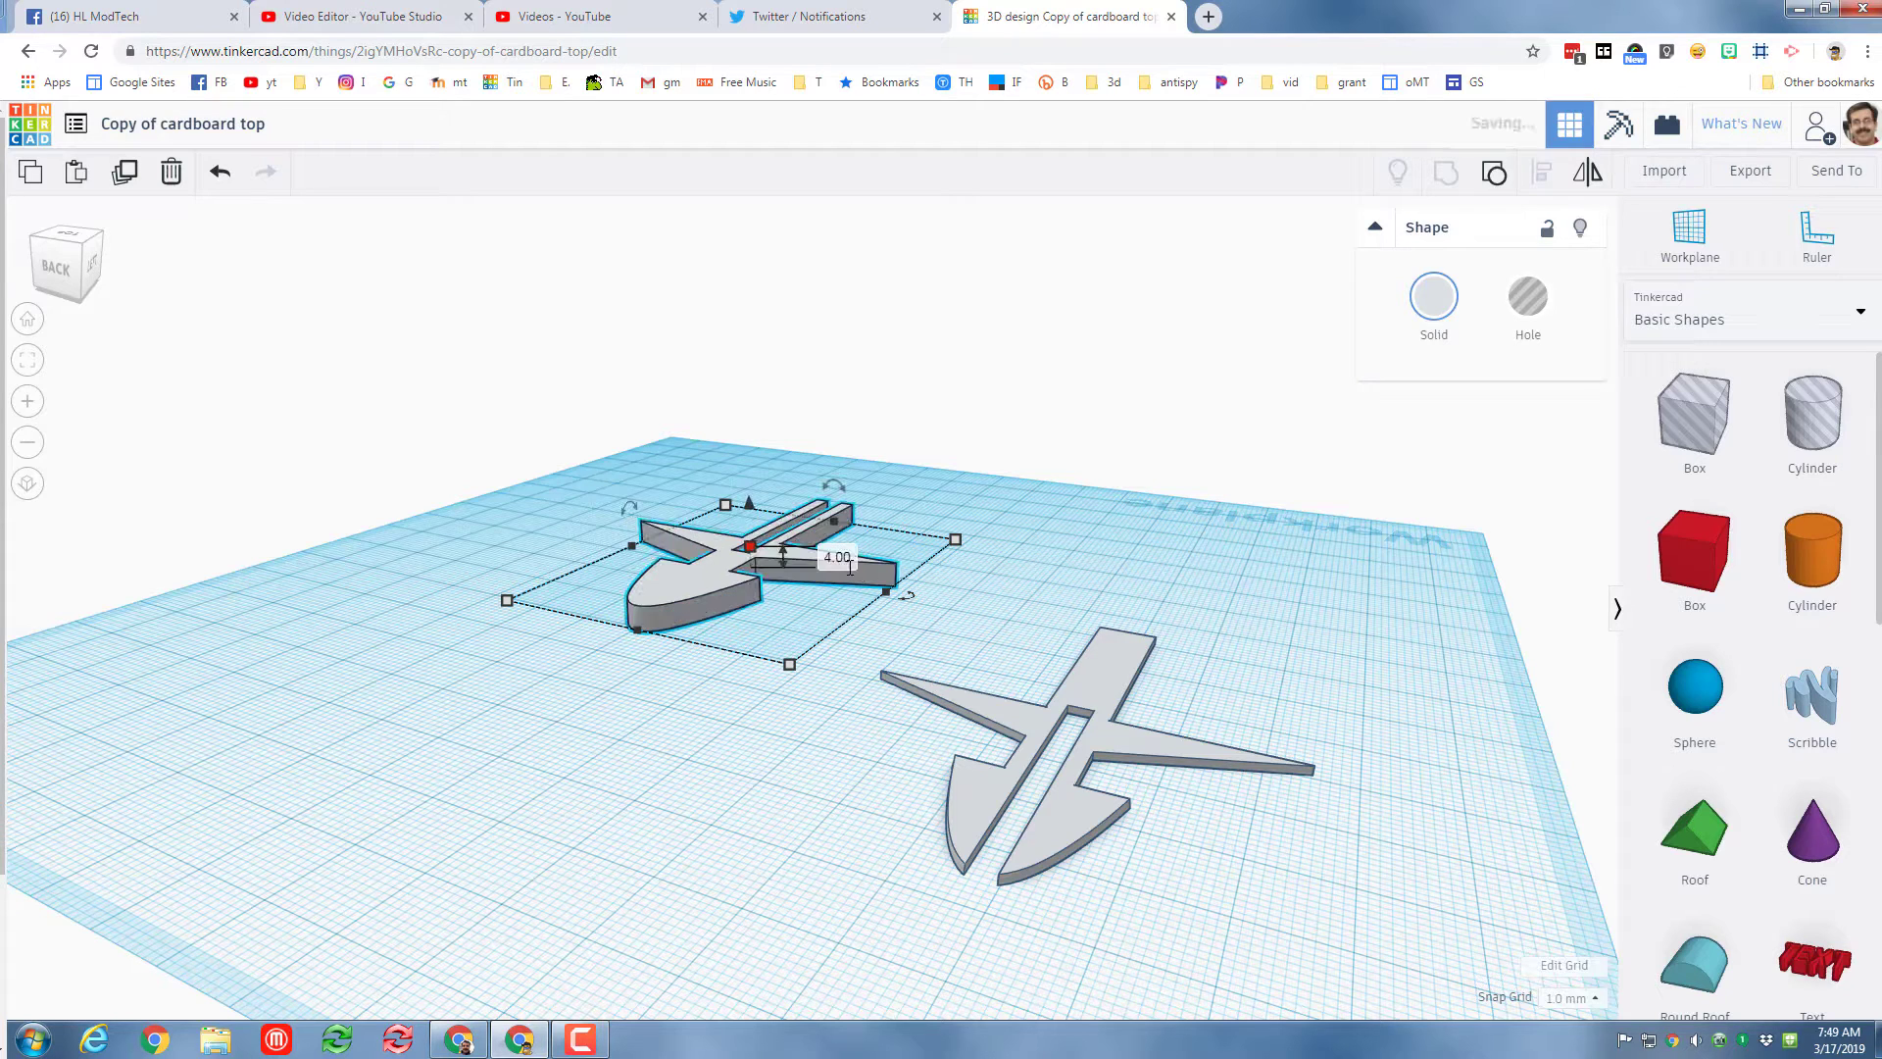
- Set the height of the larger flattened rocket to 4 mm and deselect it
left_click(1015, 733)
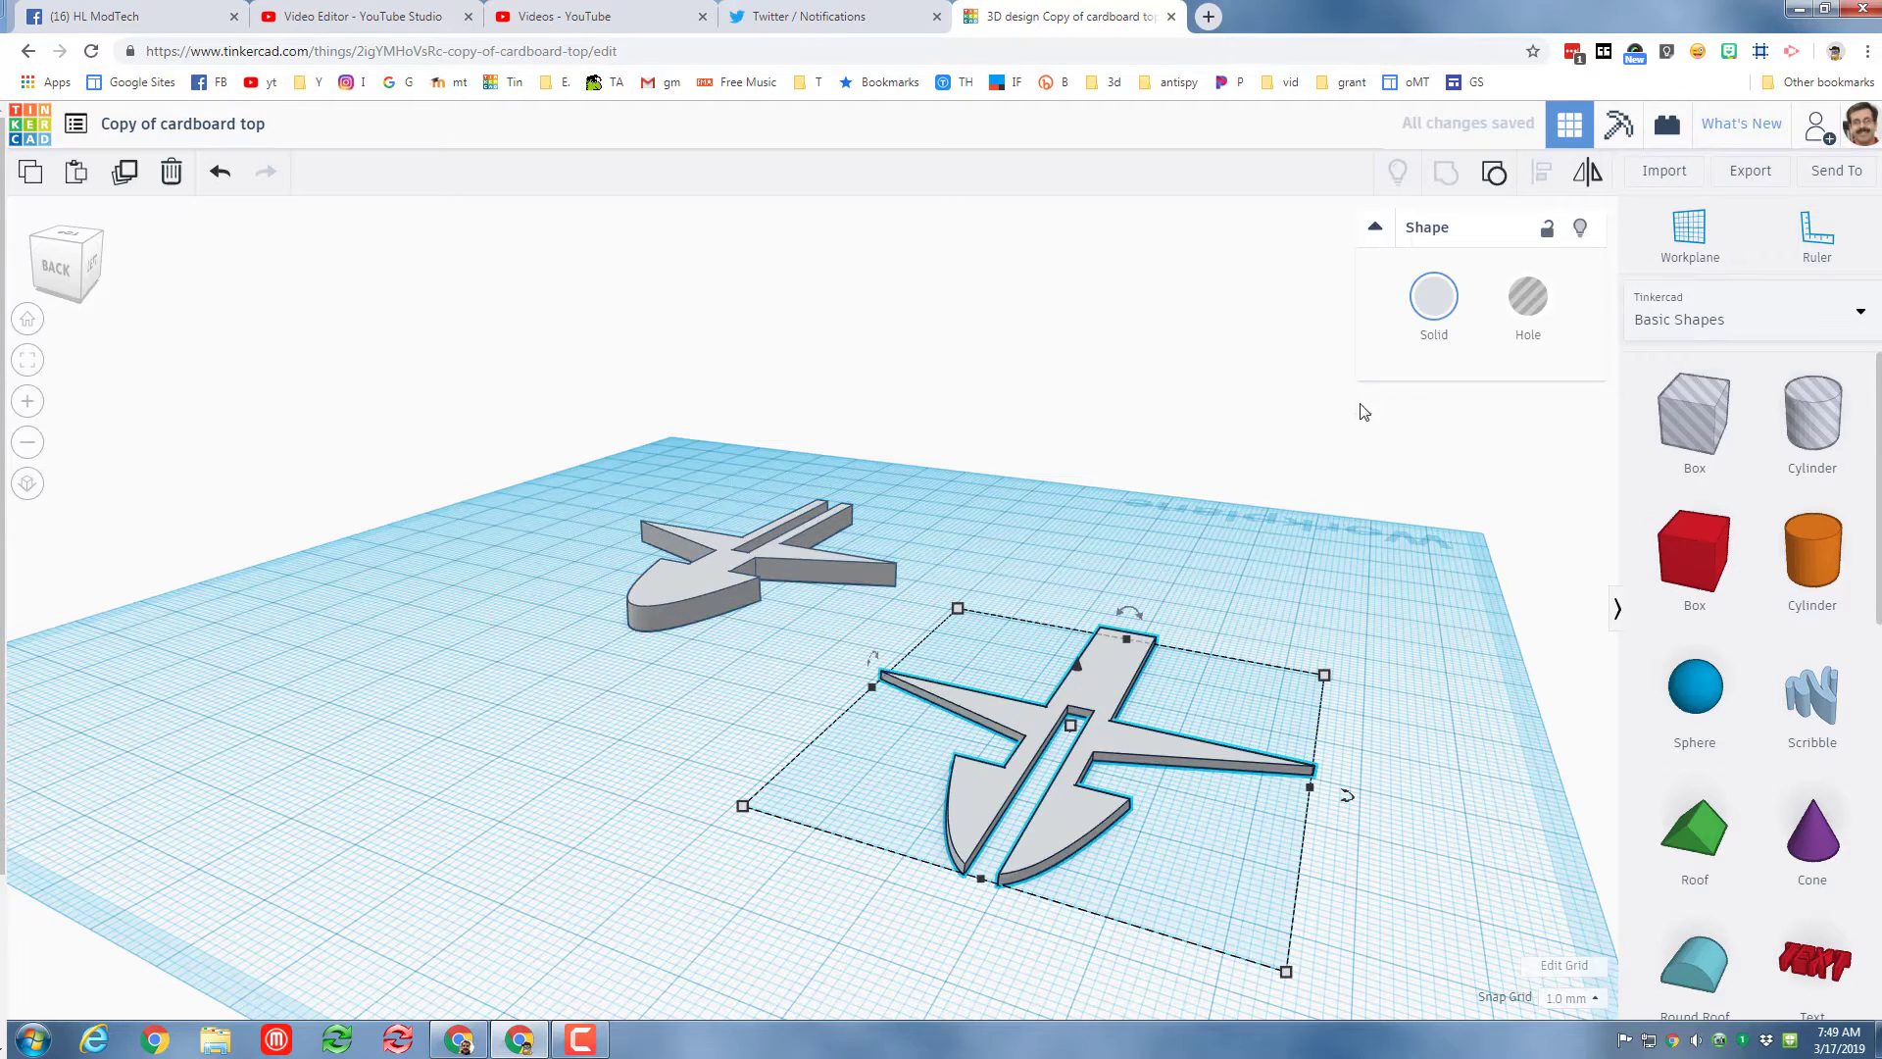
left_click(1072, 727)
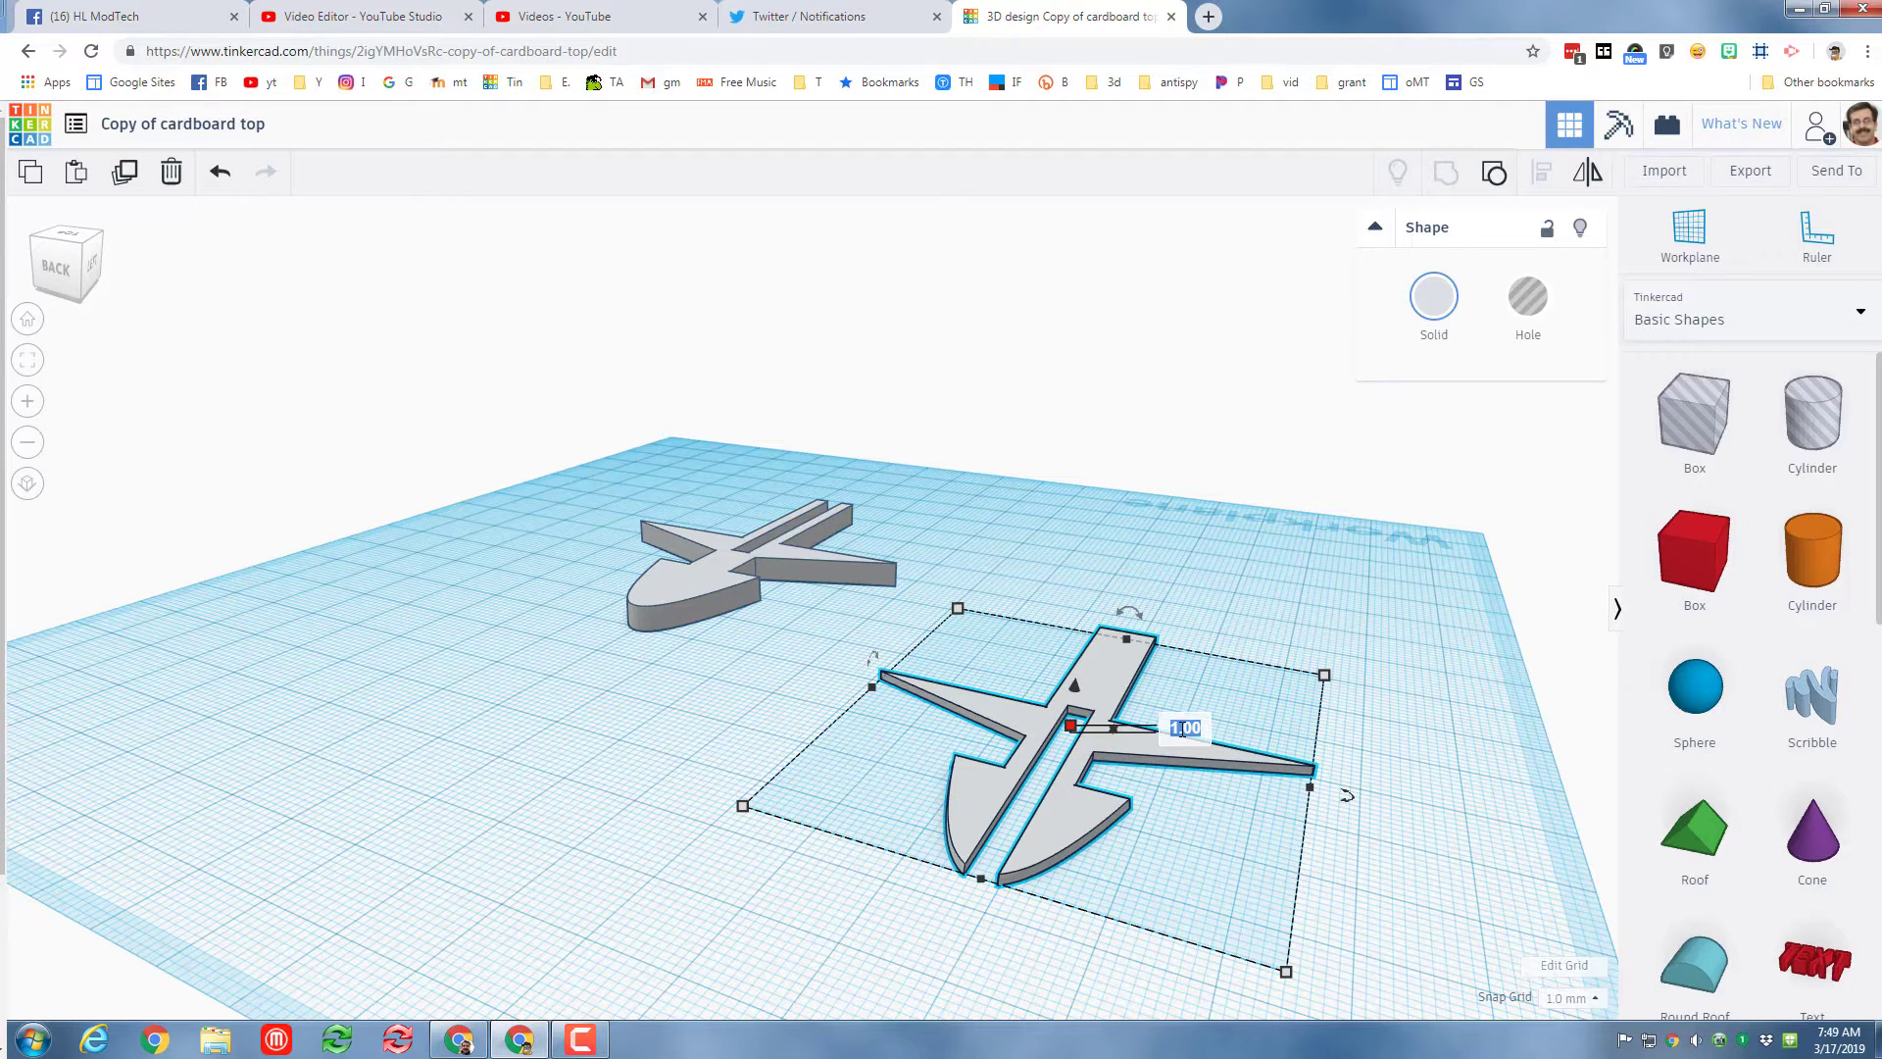
key("Return")
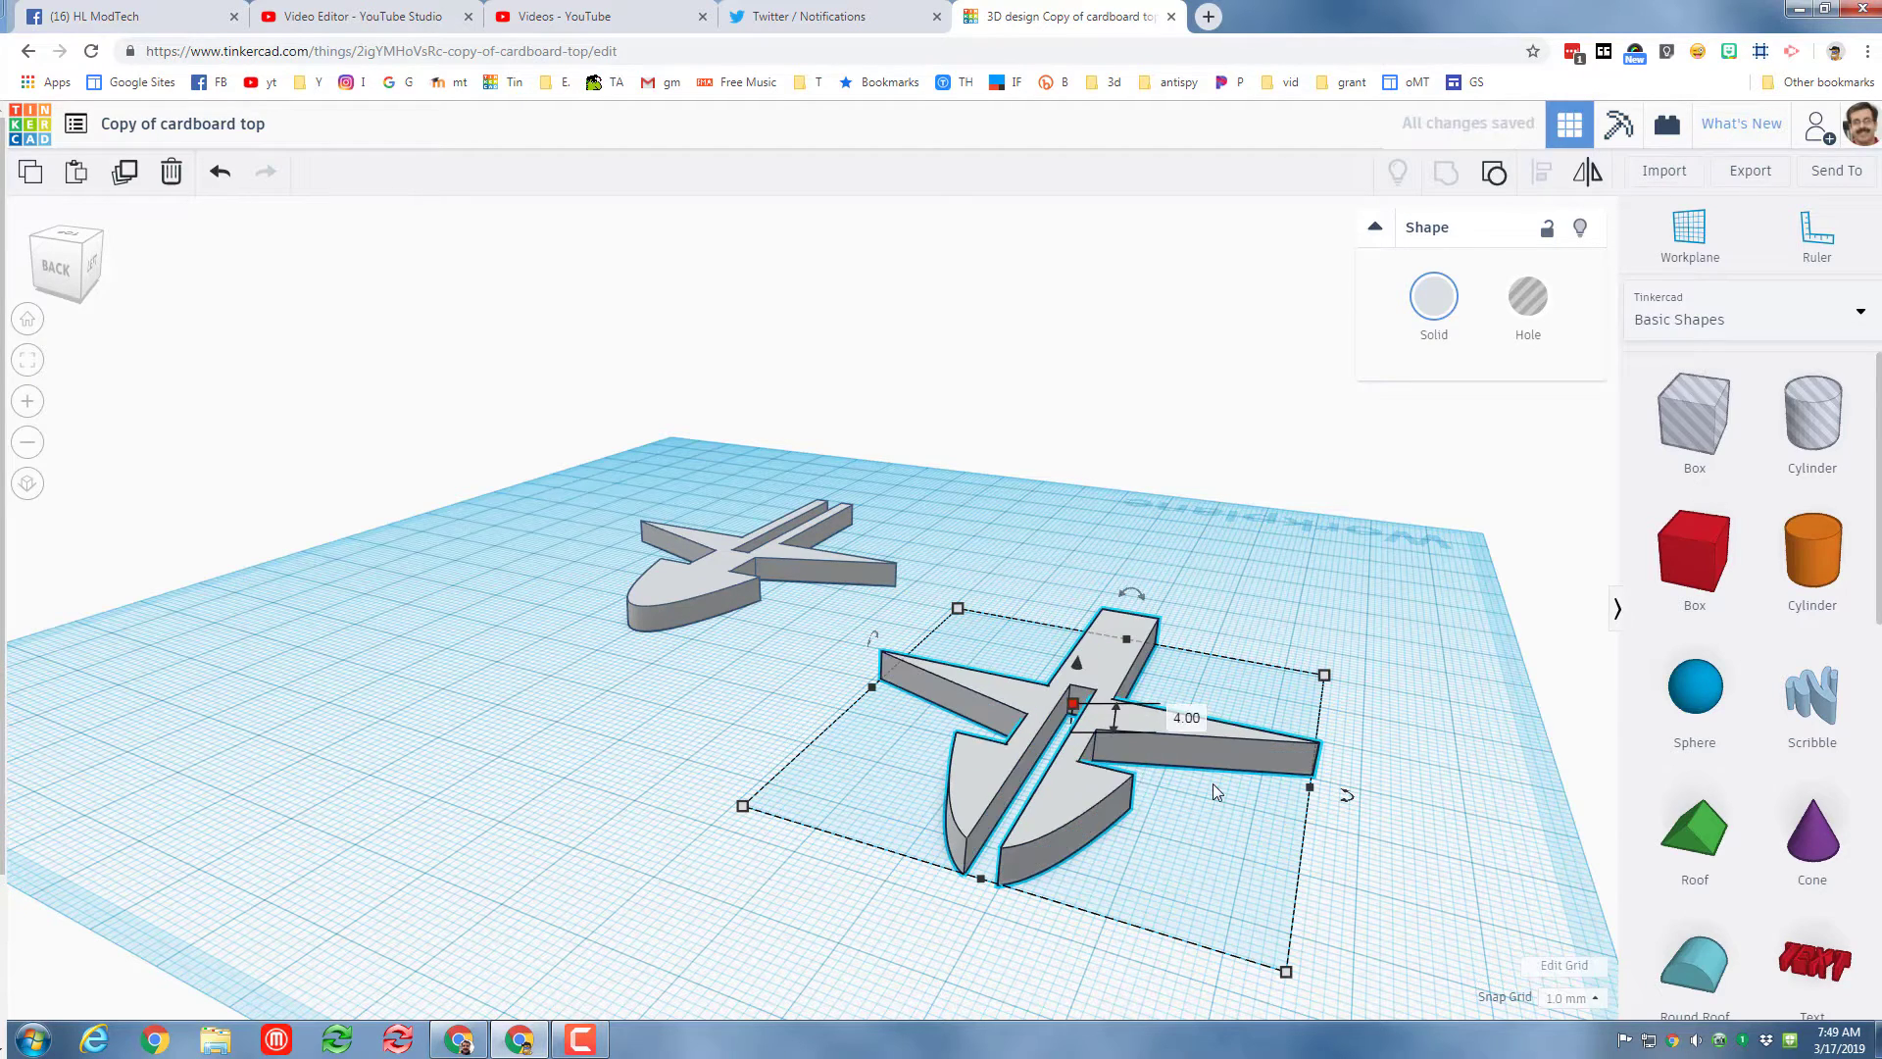
left_click(1223, 822)
- Rotate the larger rocket 90° so it stands upright with its nose pointing up
right_click_drag(975, 855, 743, 798)
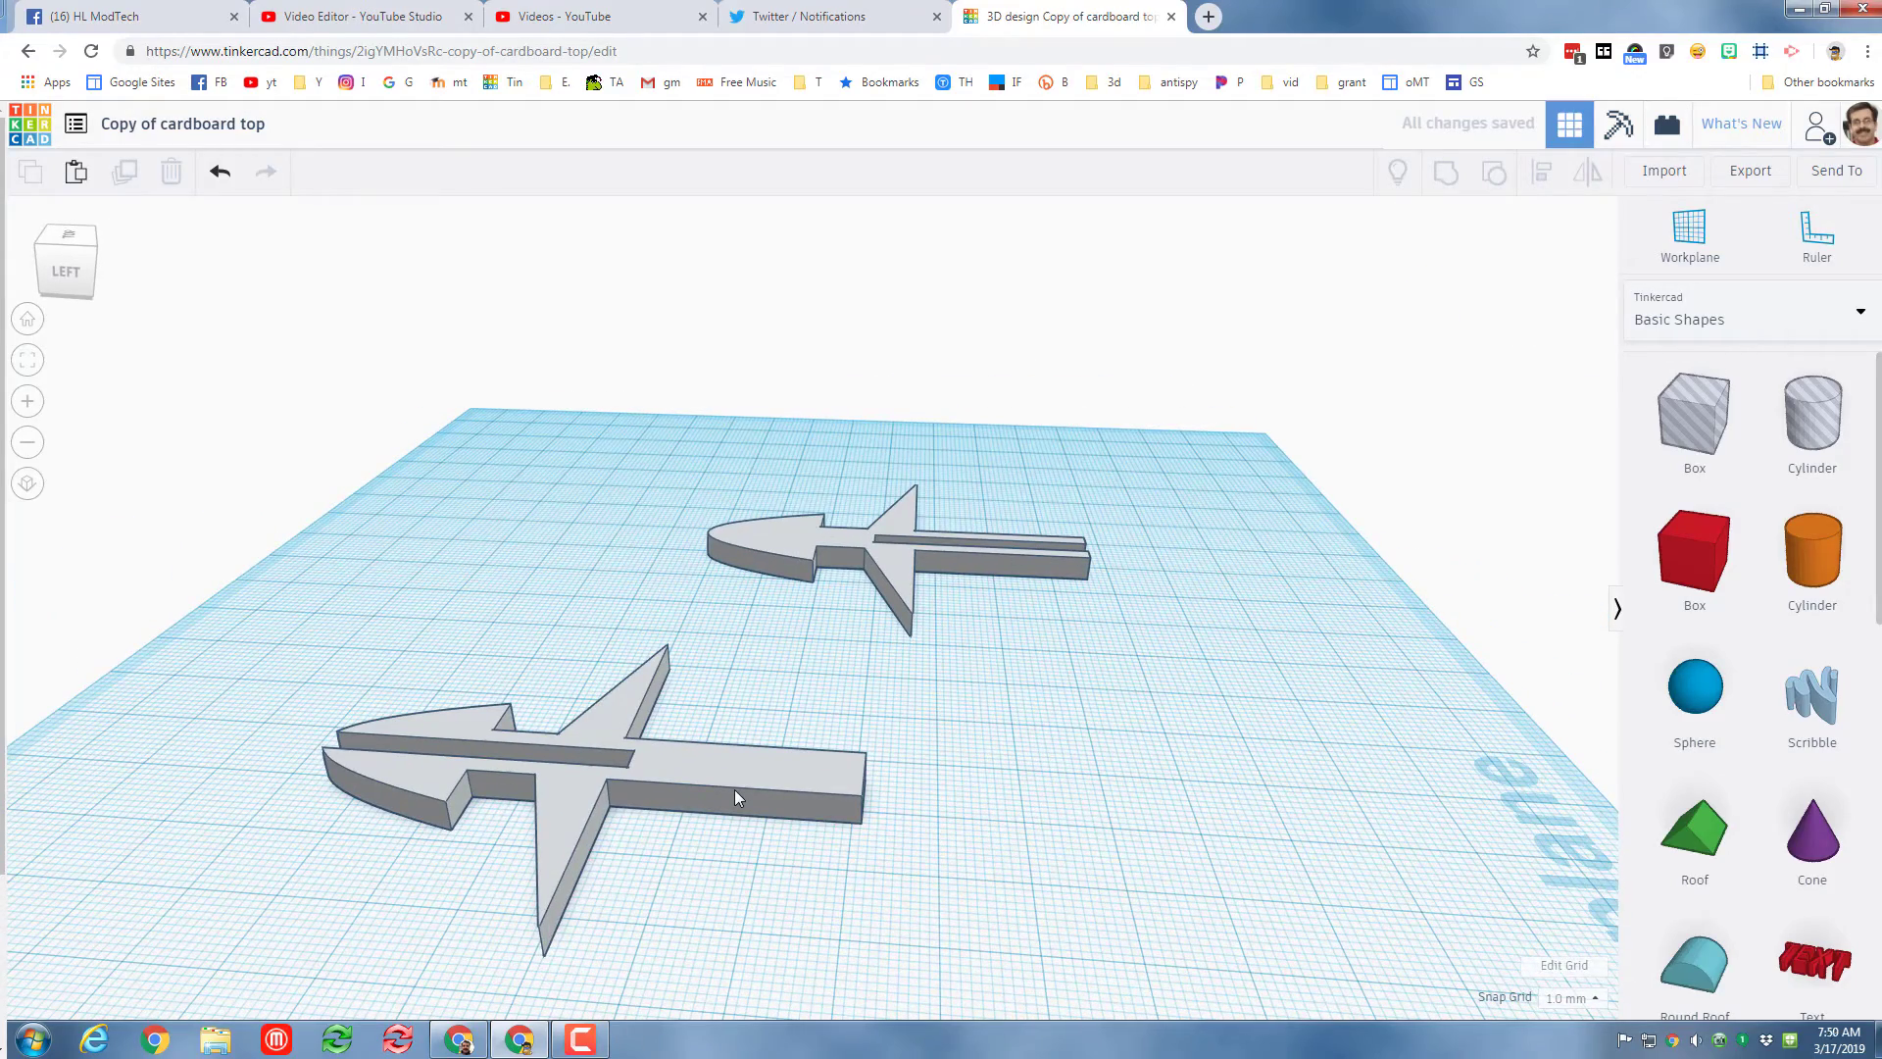
left_click(710, 814)
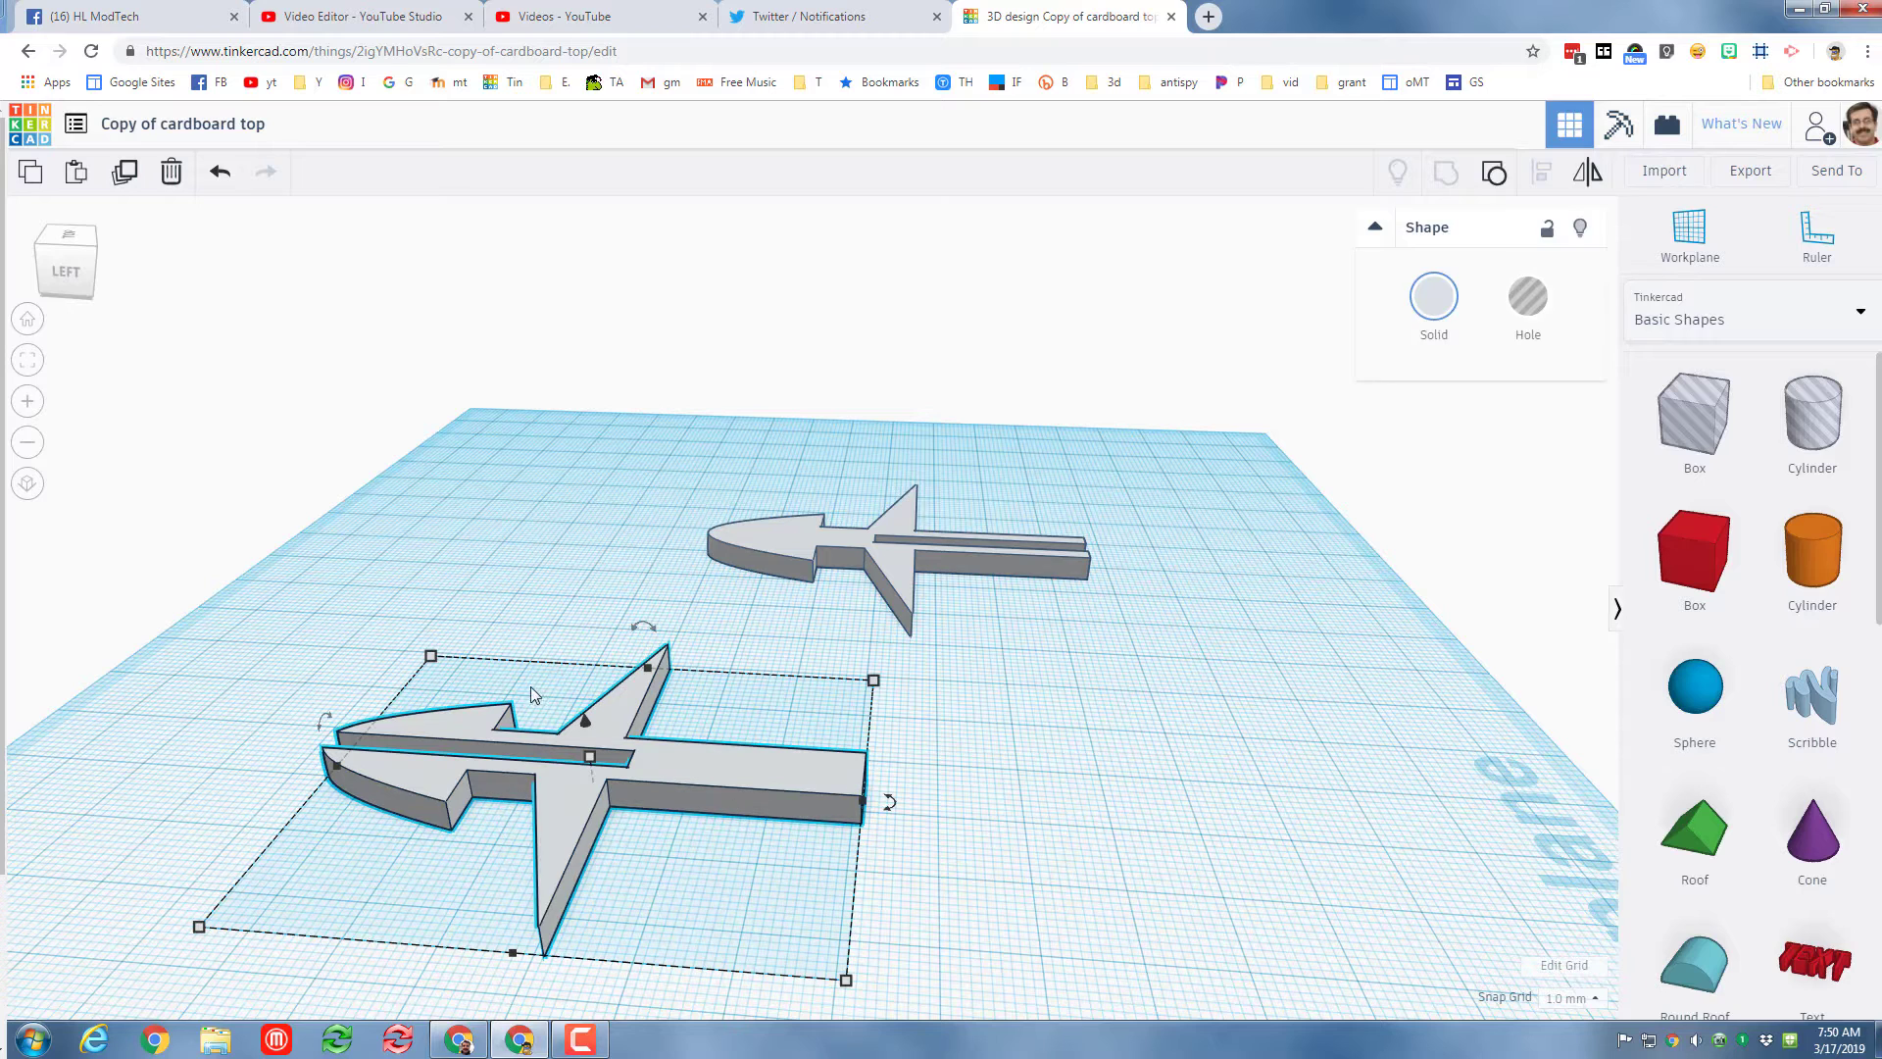
left_click_drag(644, 635, 785, 668)
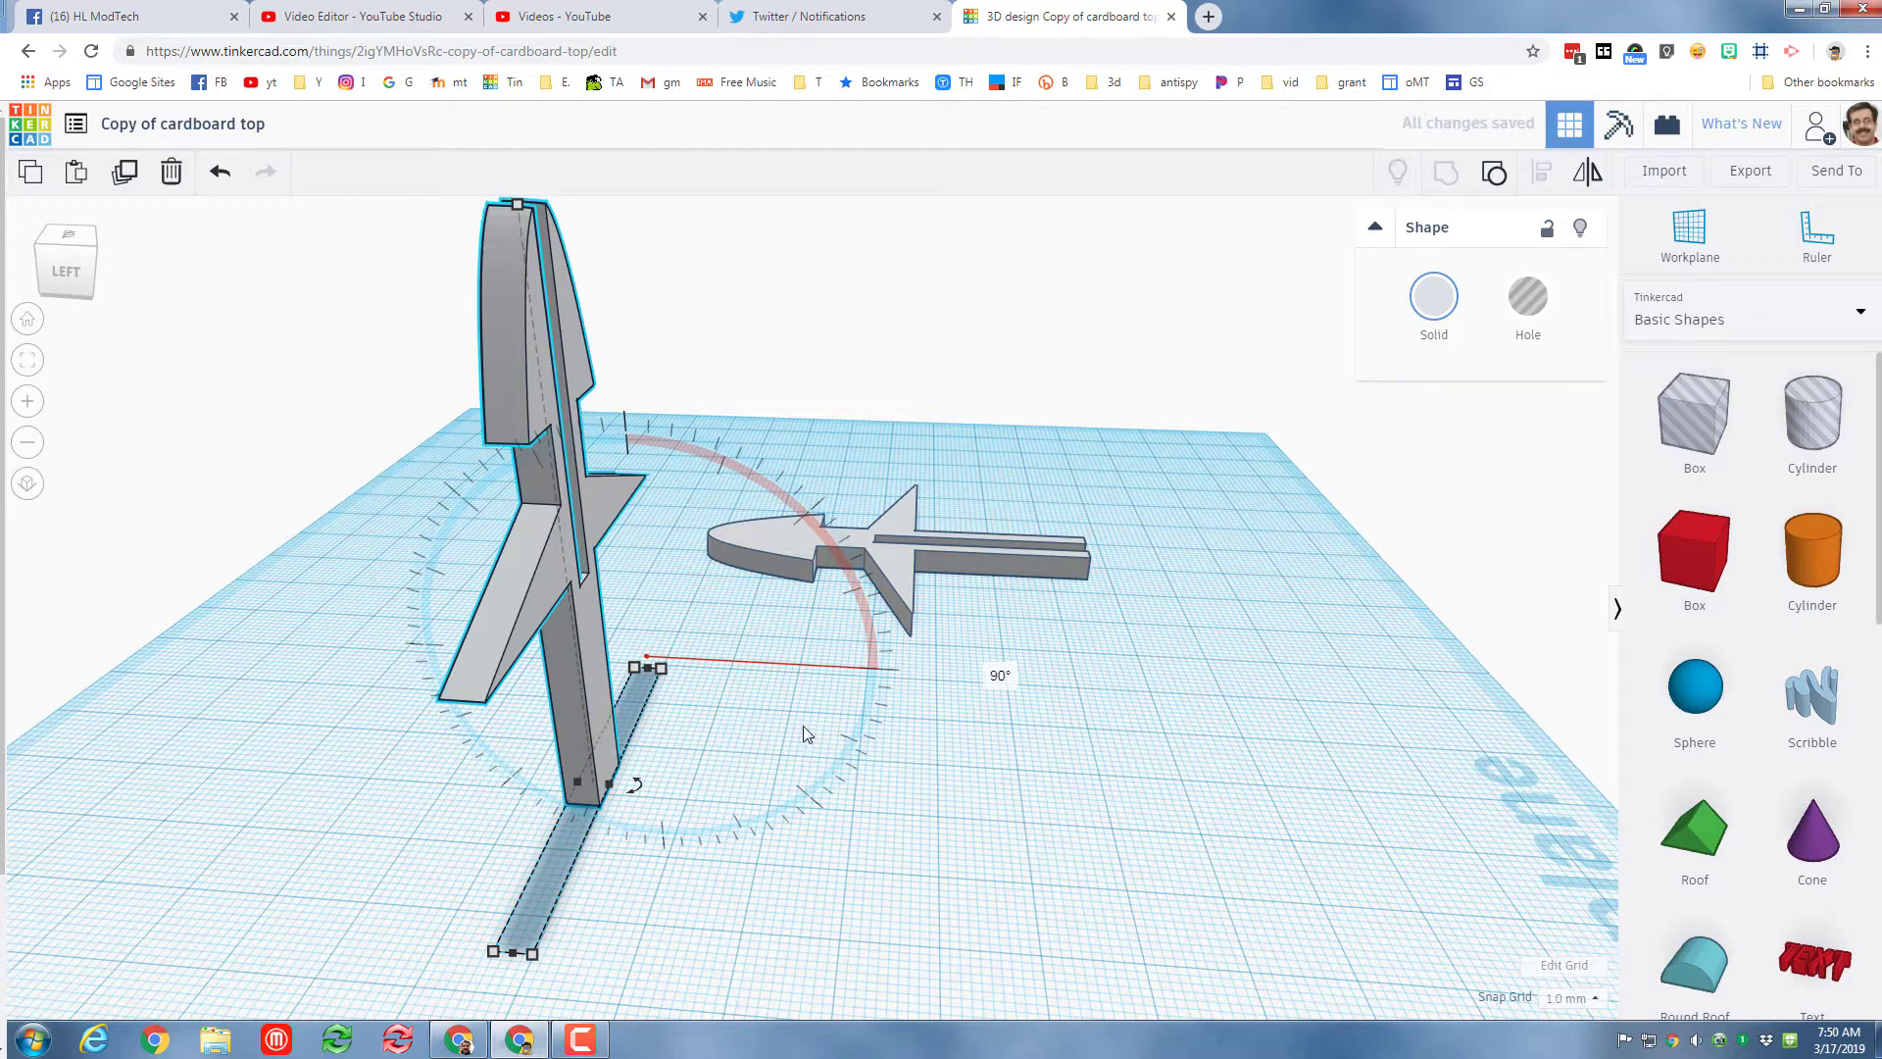
- Rotate the smaller rocket 90° upright and drop it onto the workplane
left_click(865, 567)
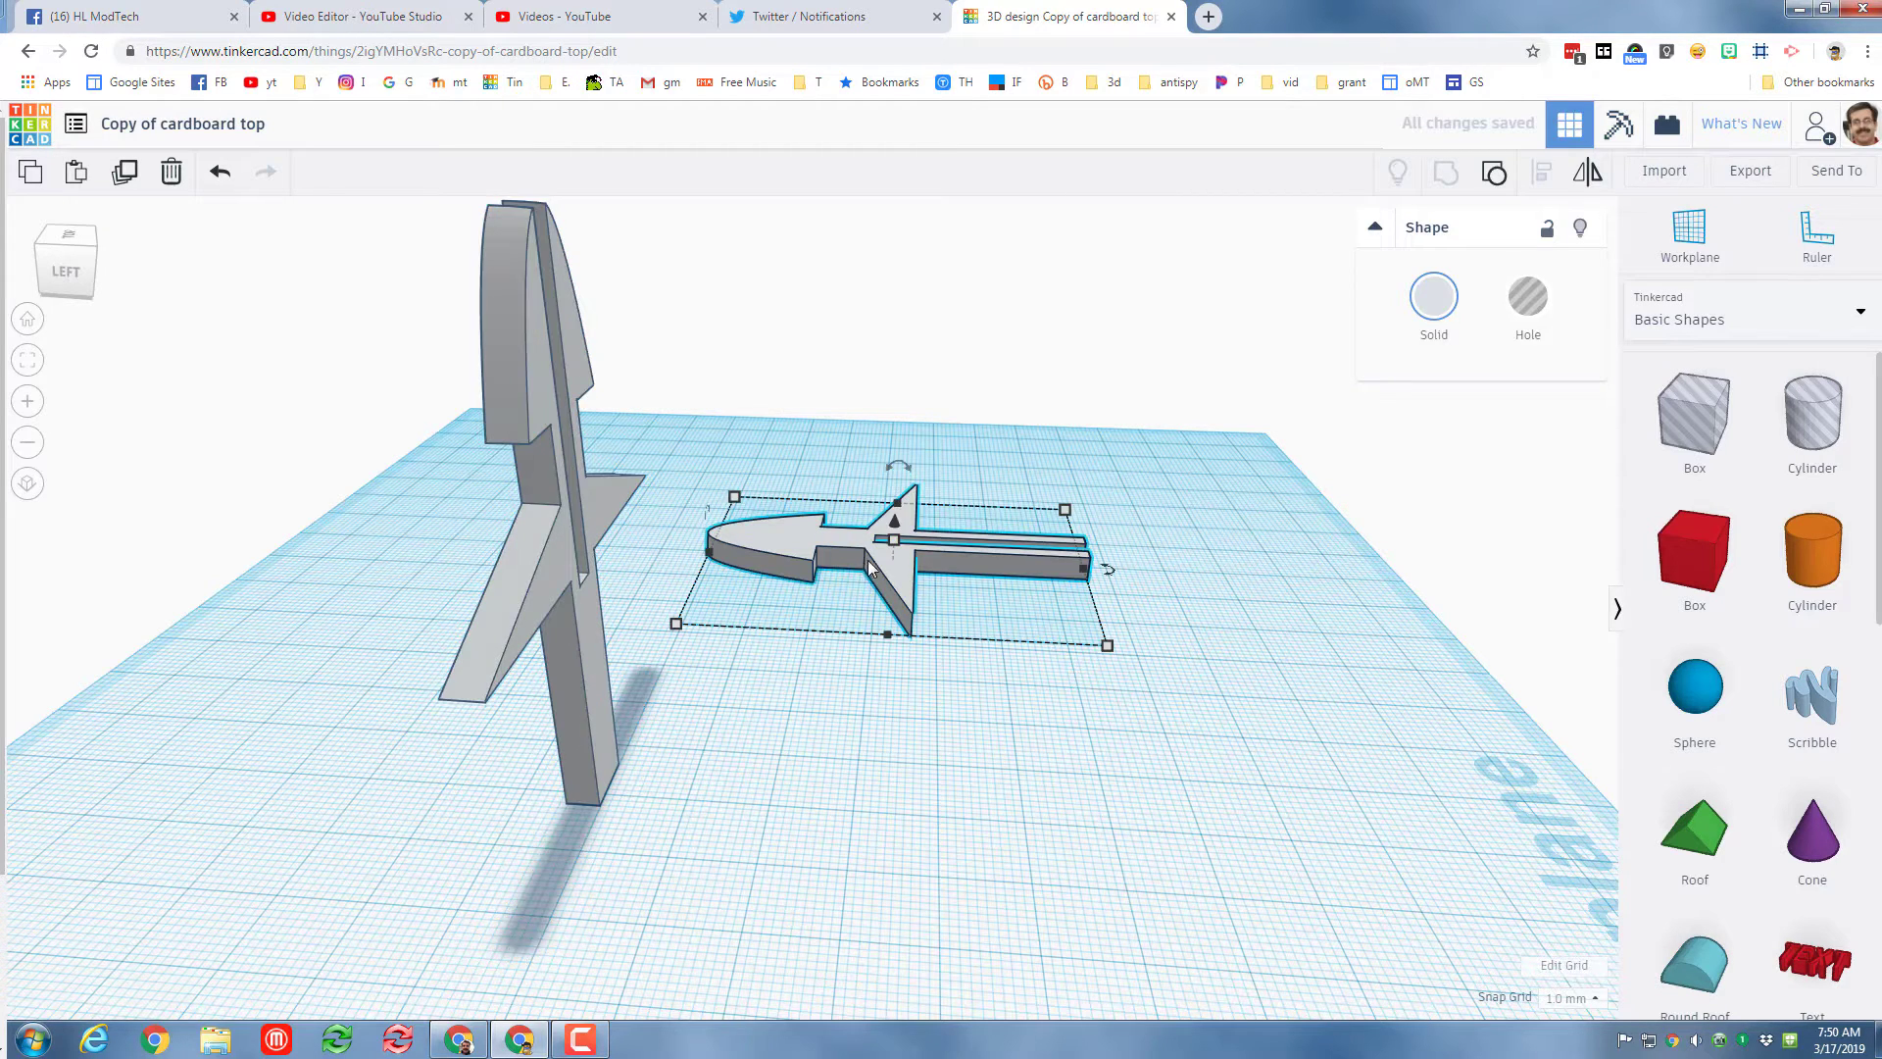
left_click_drag(900, 472, 1034, 496)
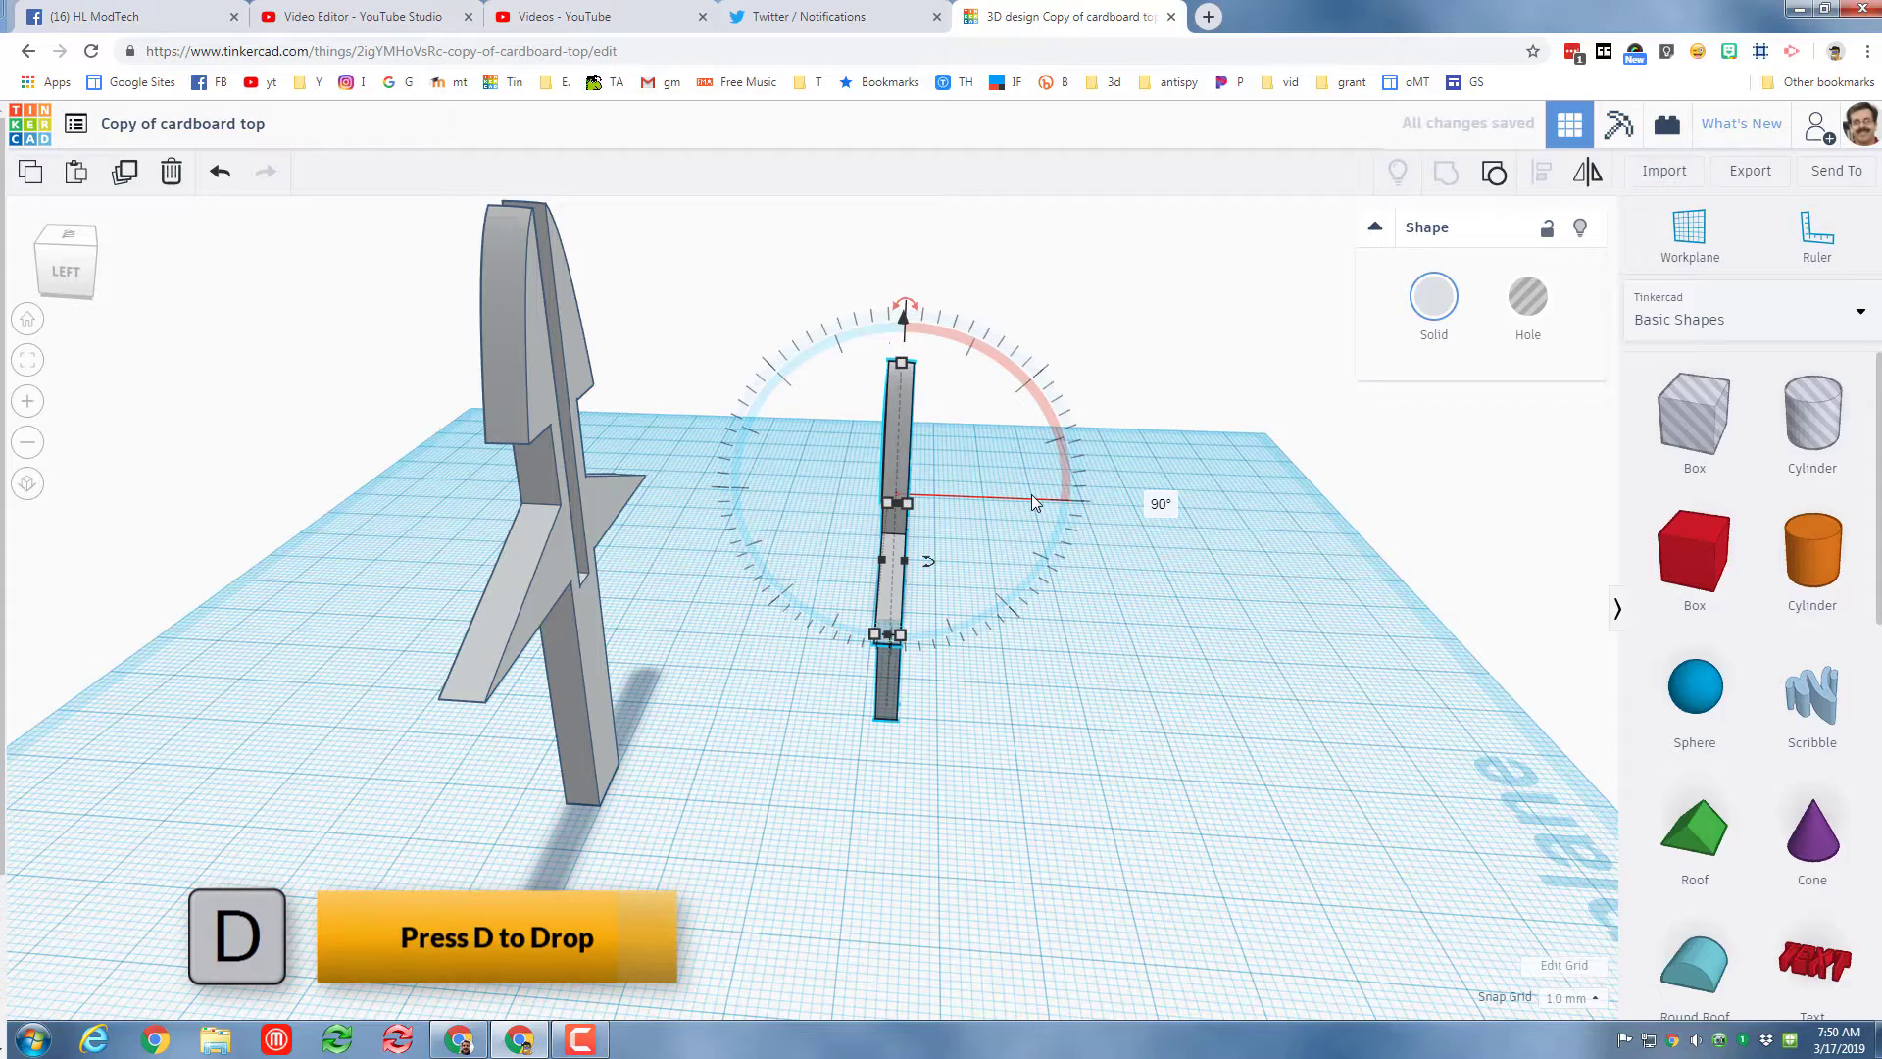
key("d")
- Select both upright rockets and align them to each other's centres in both horizontal directions
right_click_drag(884, 688, 550, 533)
left_click_drag(446, 374, 1037, 756)
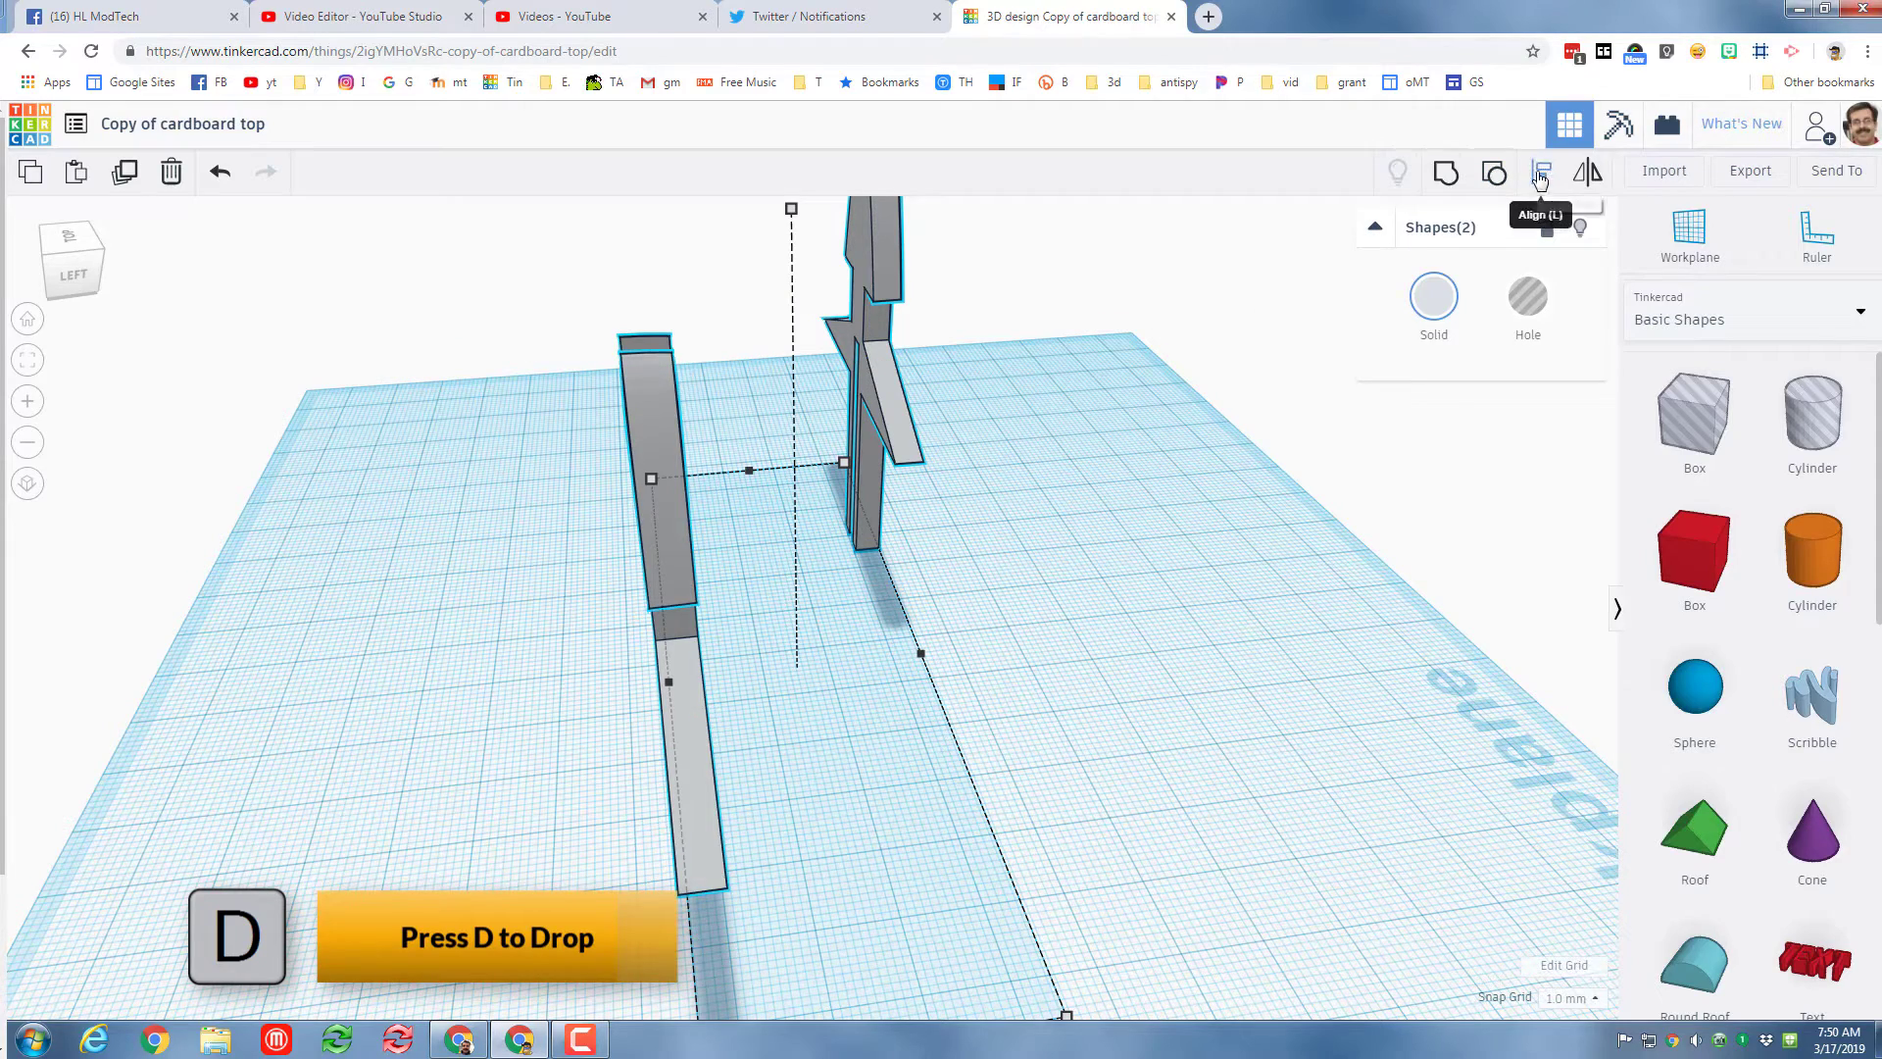
left_click(1541, 172)
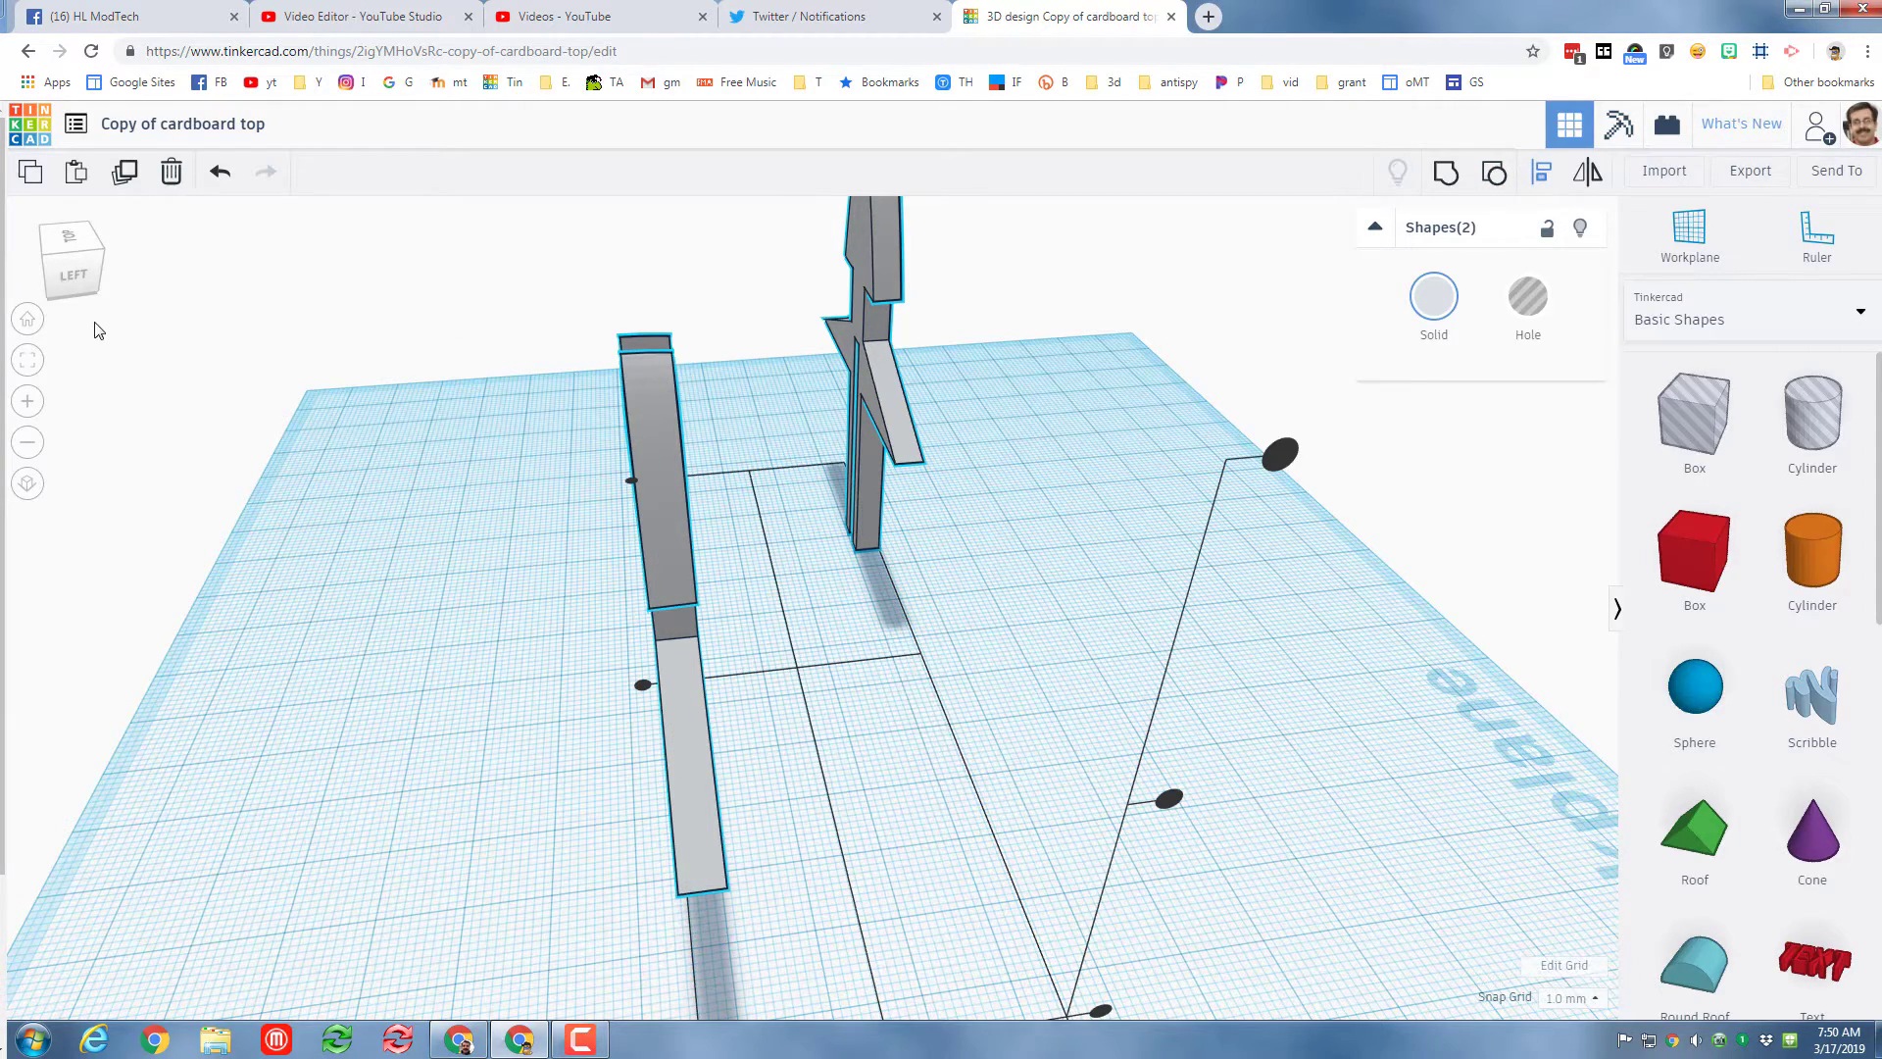
scroll(449, 555, "up", 3)
scroll(449, 555, "down", 3)
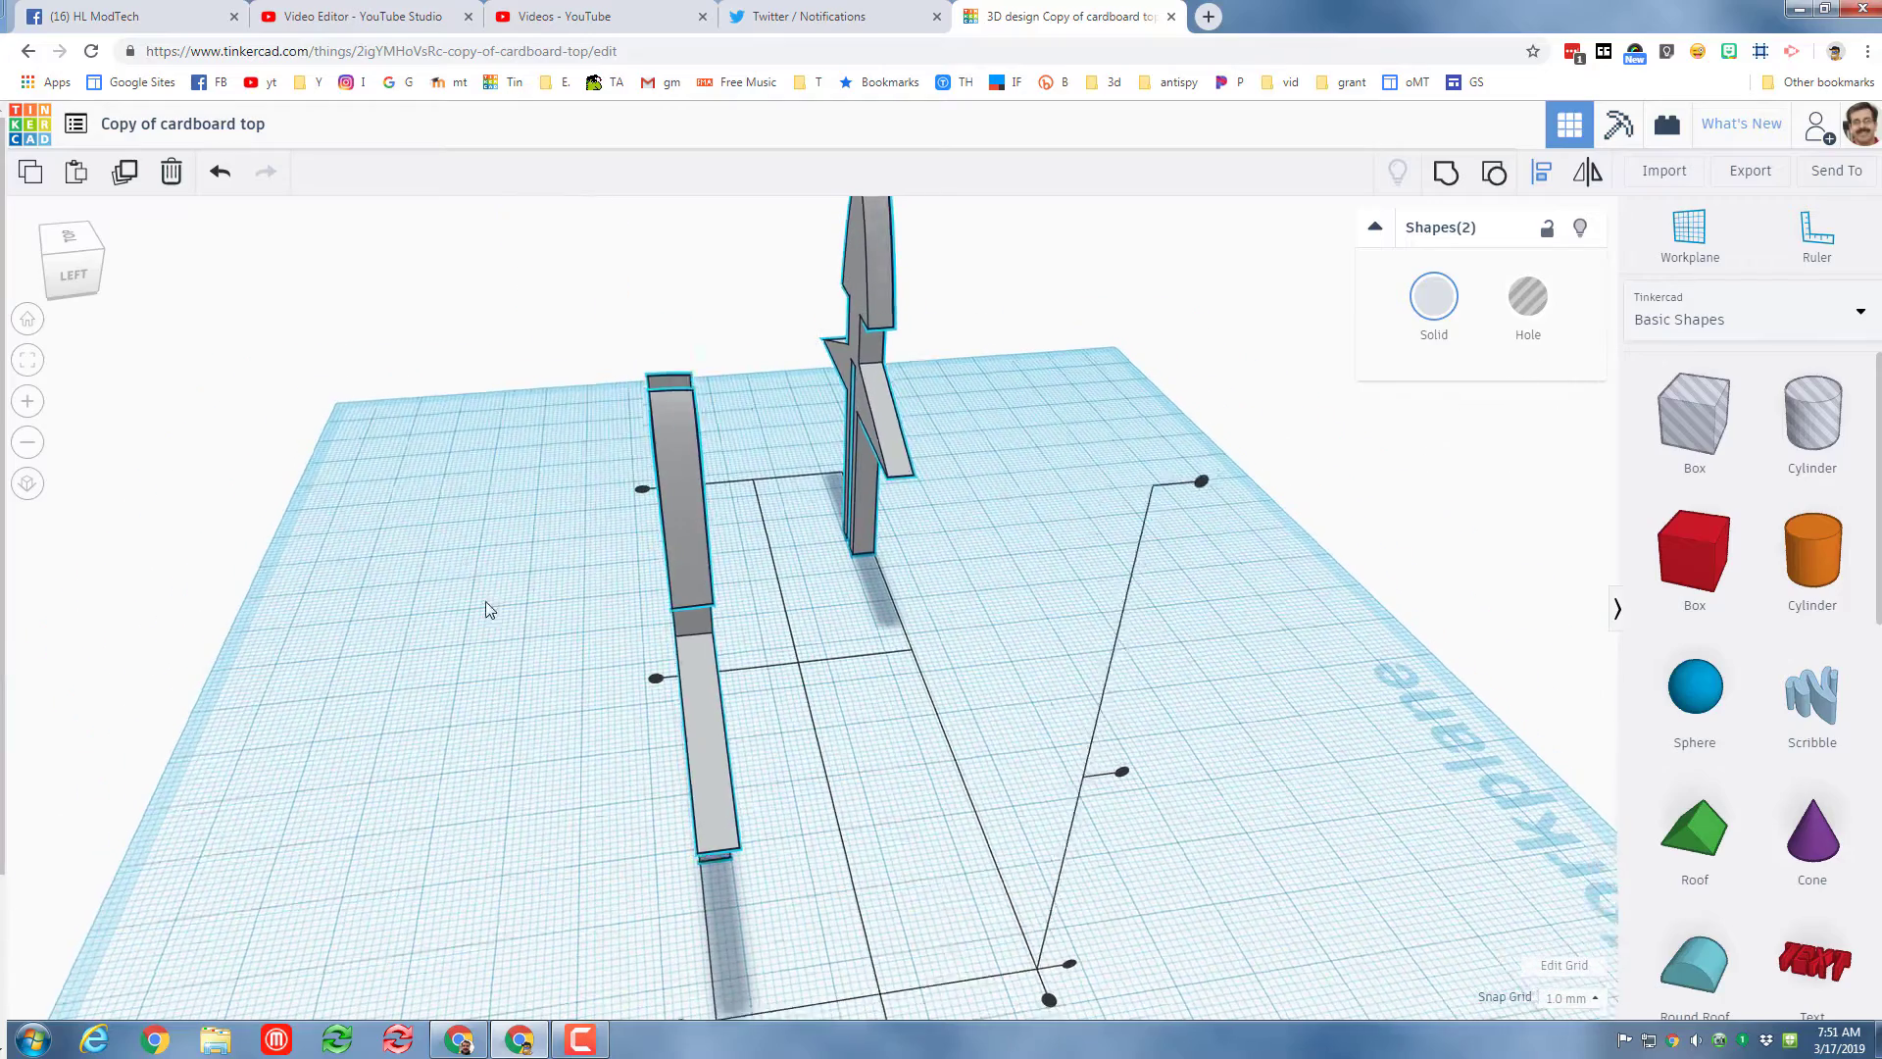
scroll(644, 666, "down", 2)
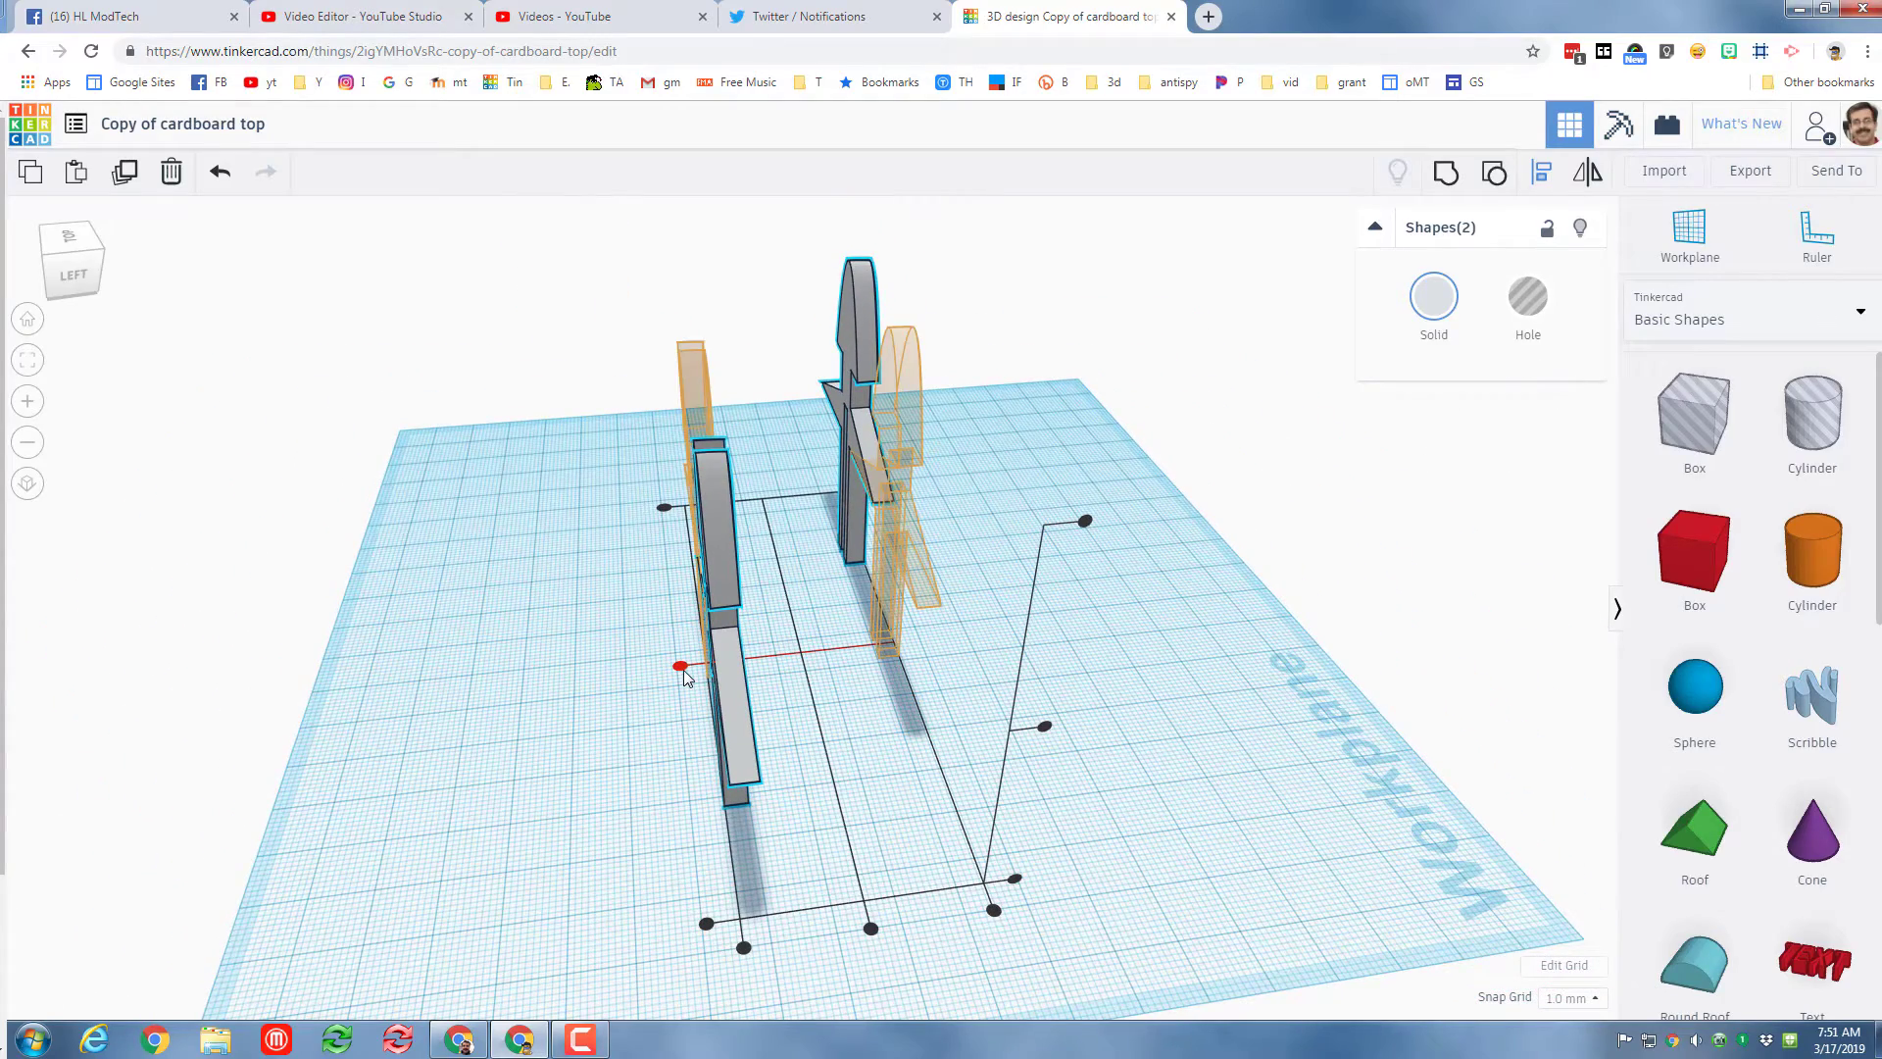
left_click(682, 667)
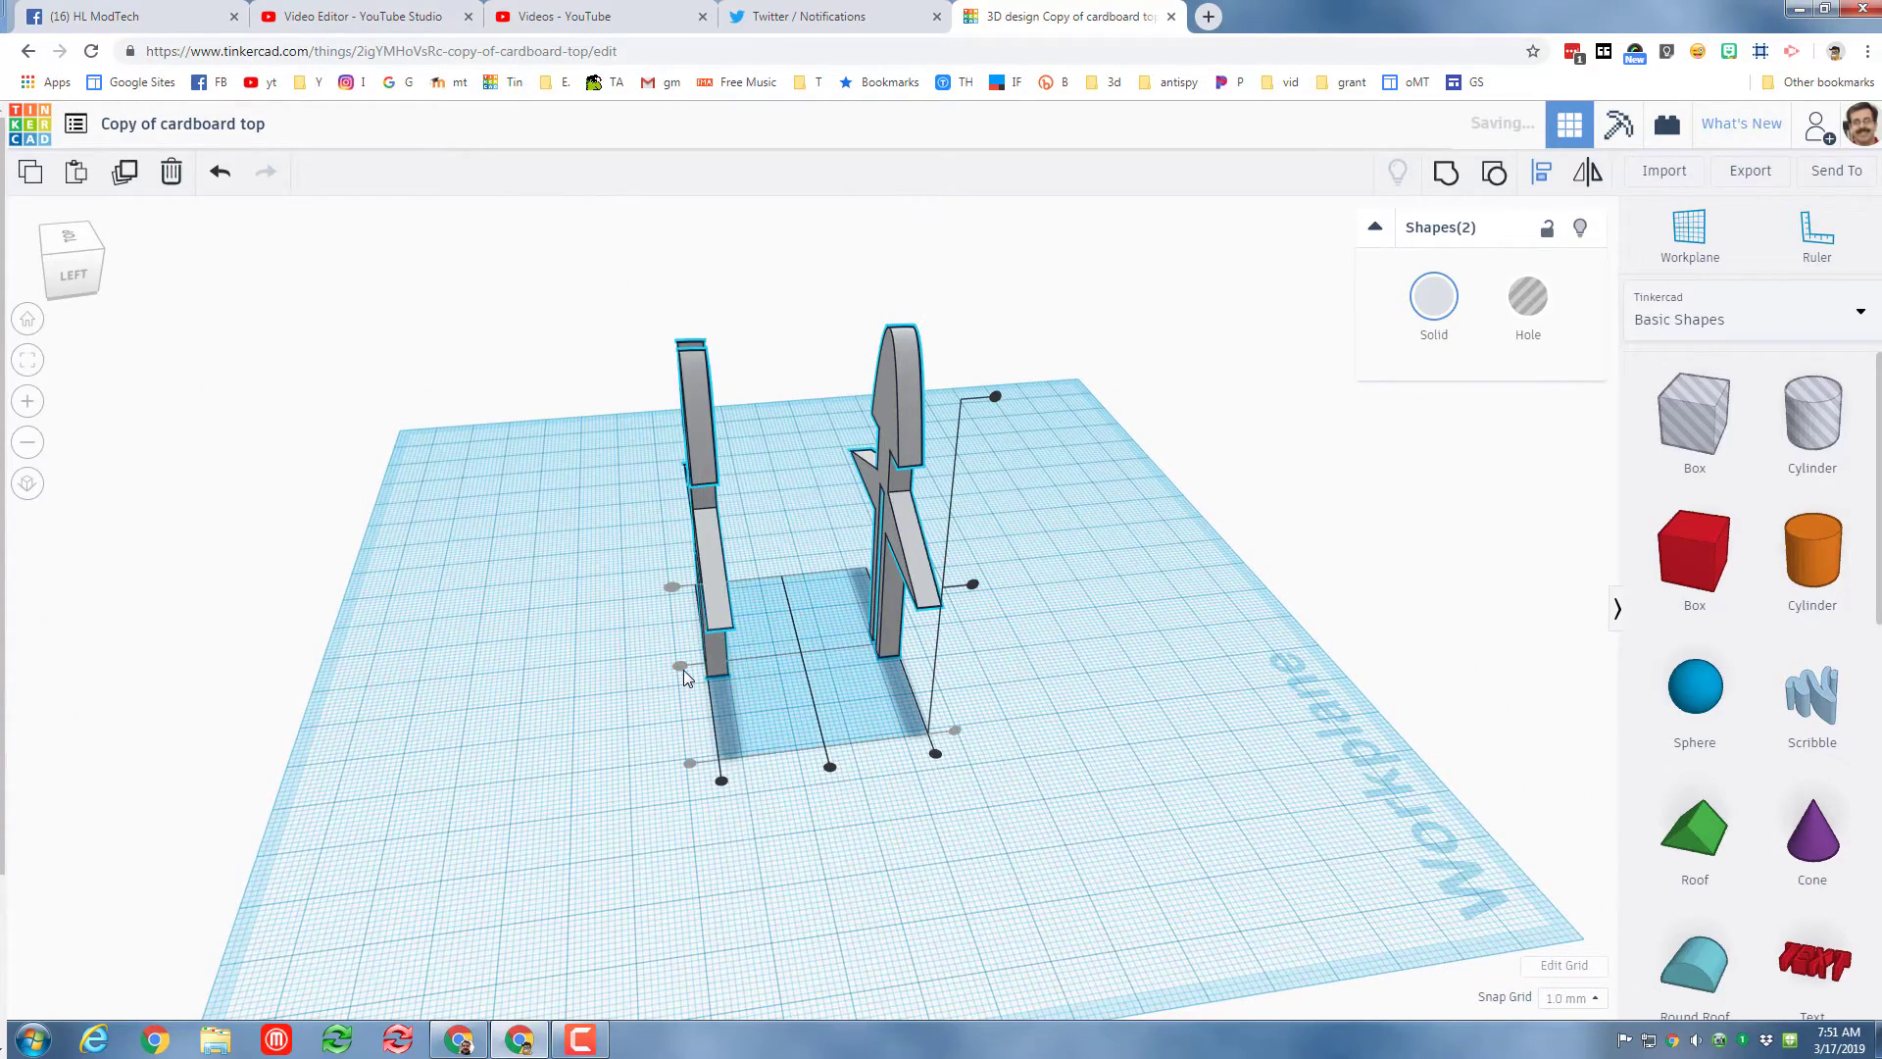
left_click(830, 770)
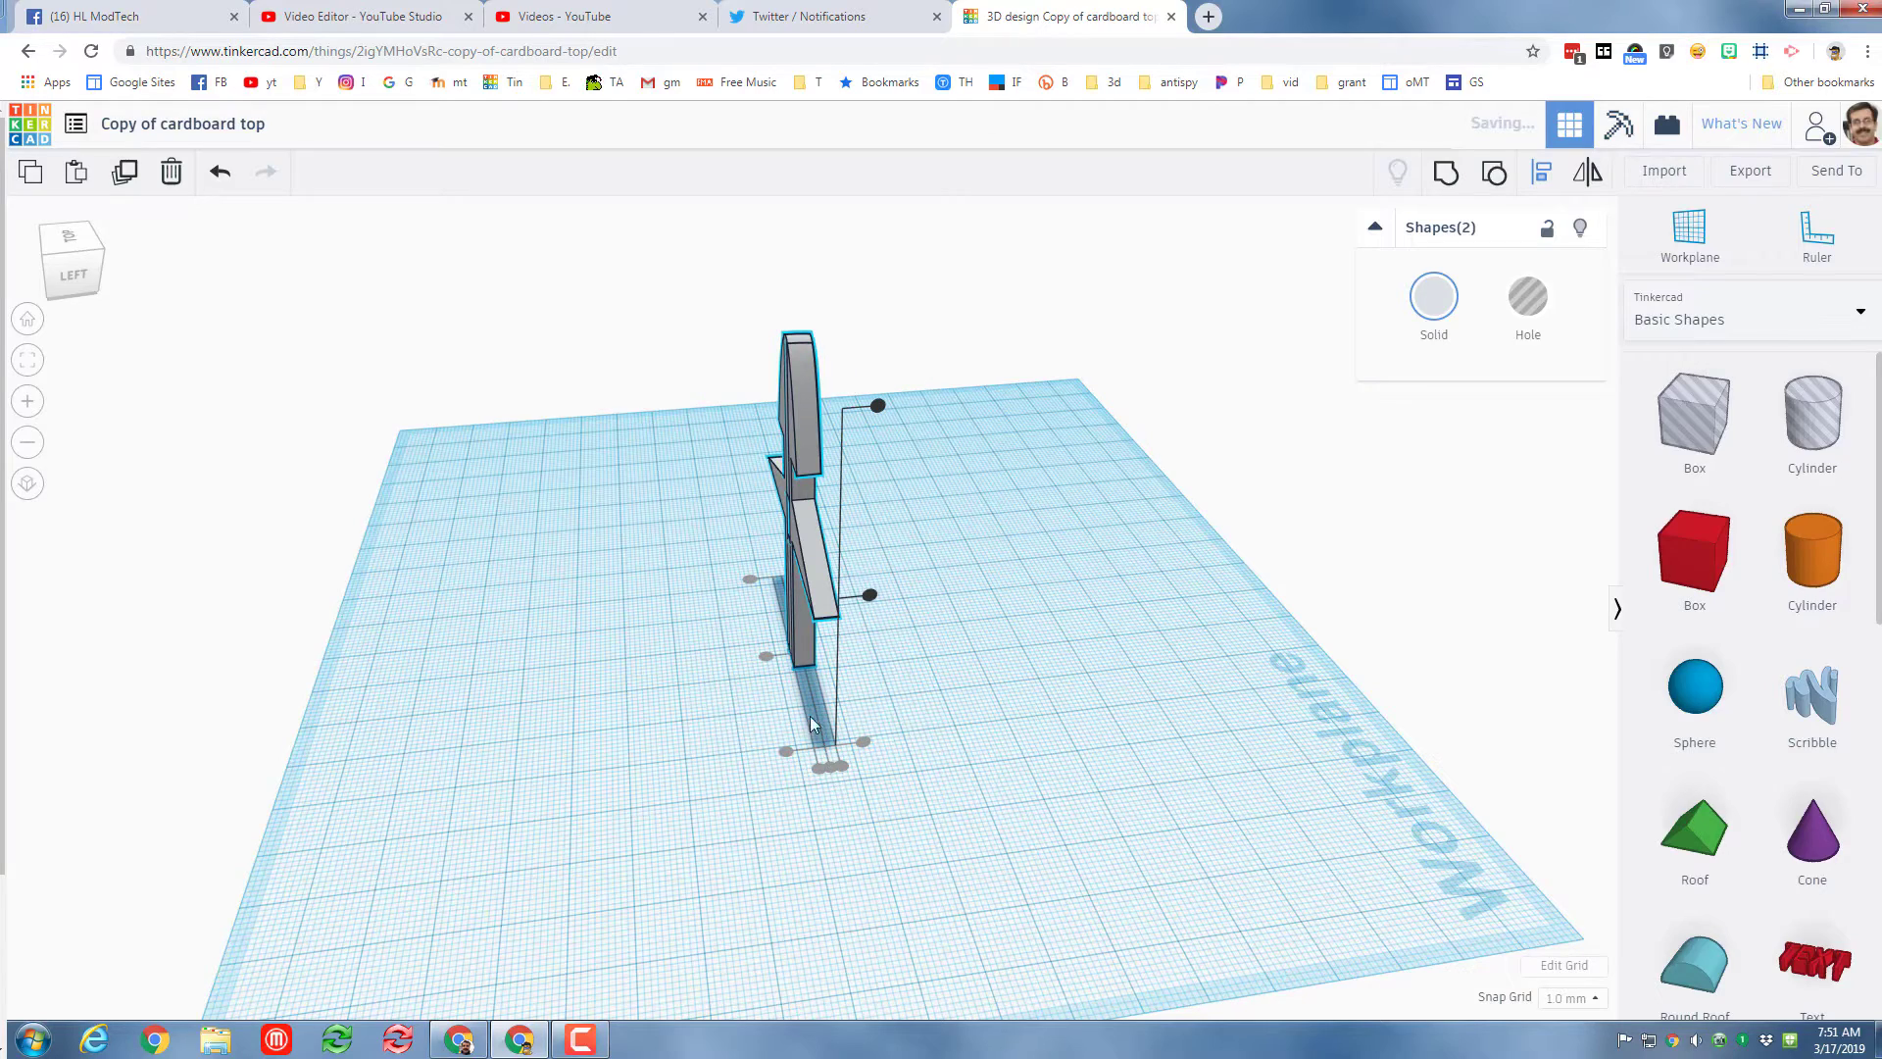
left_click(665, 678)
- Rotate one of the overlapping rockets a quarter turn about its vertical axis so the two pieces cross, and deselect it
left_click(798, 404)
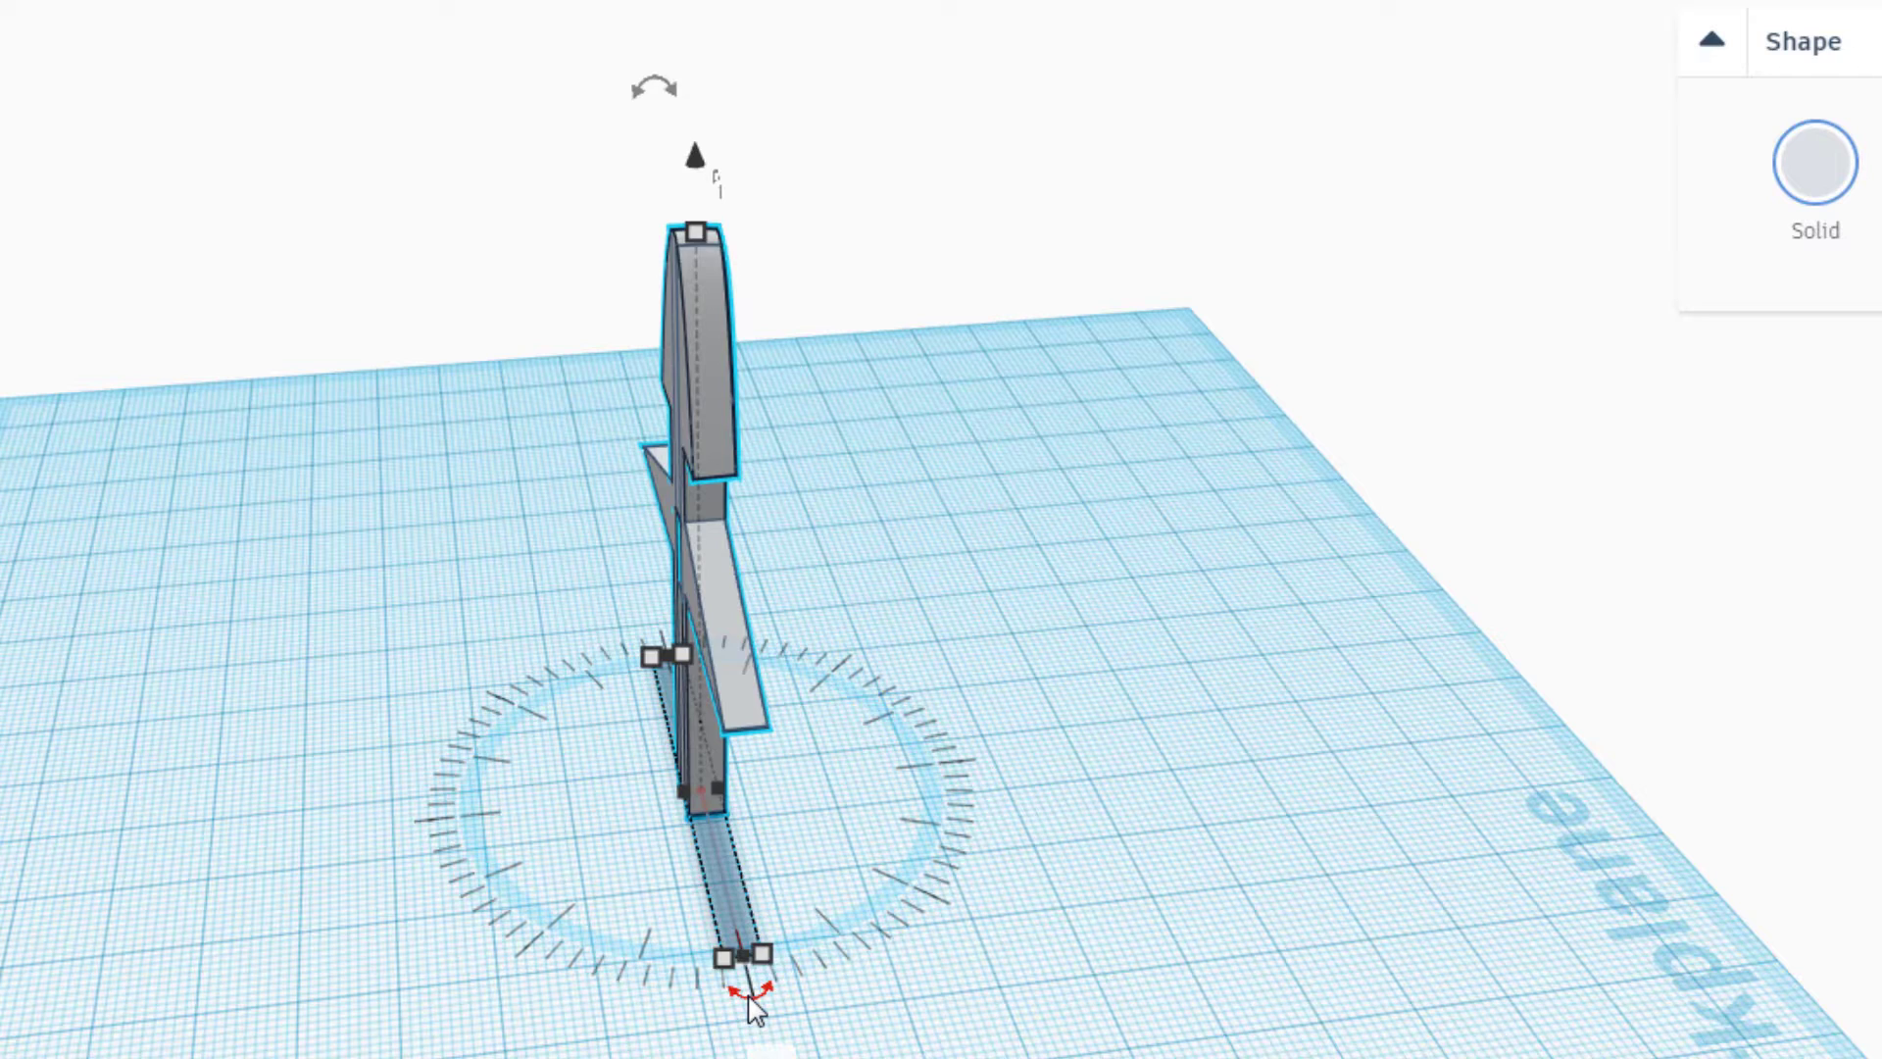
left_click_drag(750, 998, 477, 823)
left_click(380, 943)
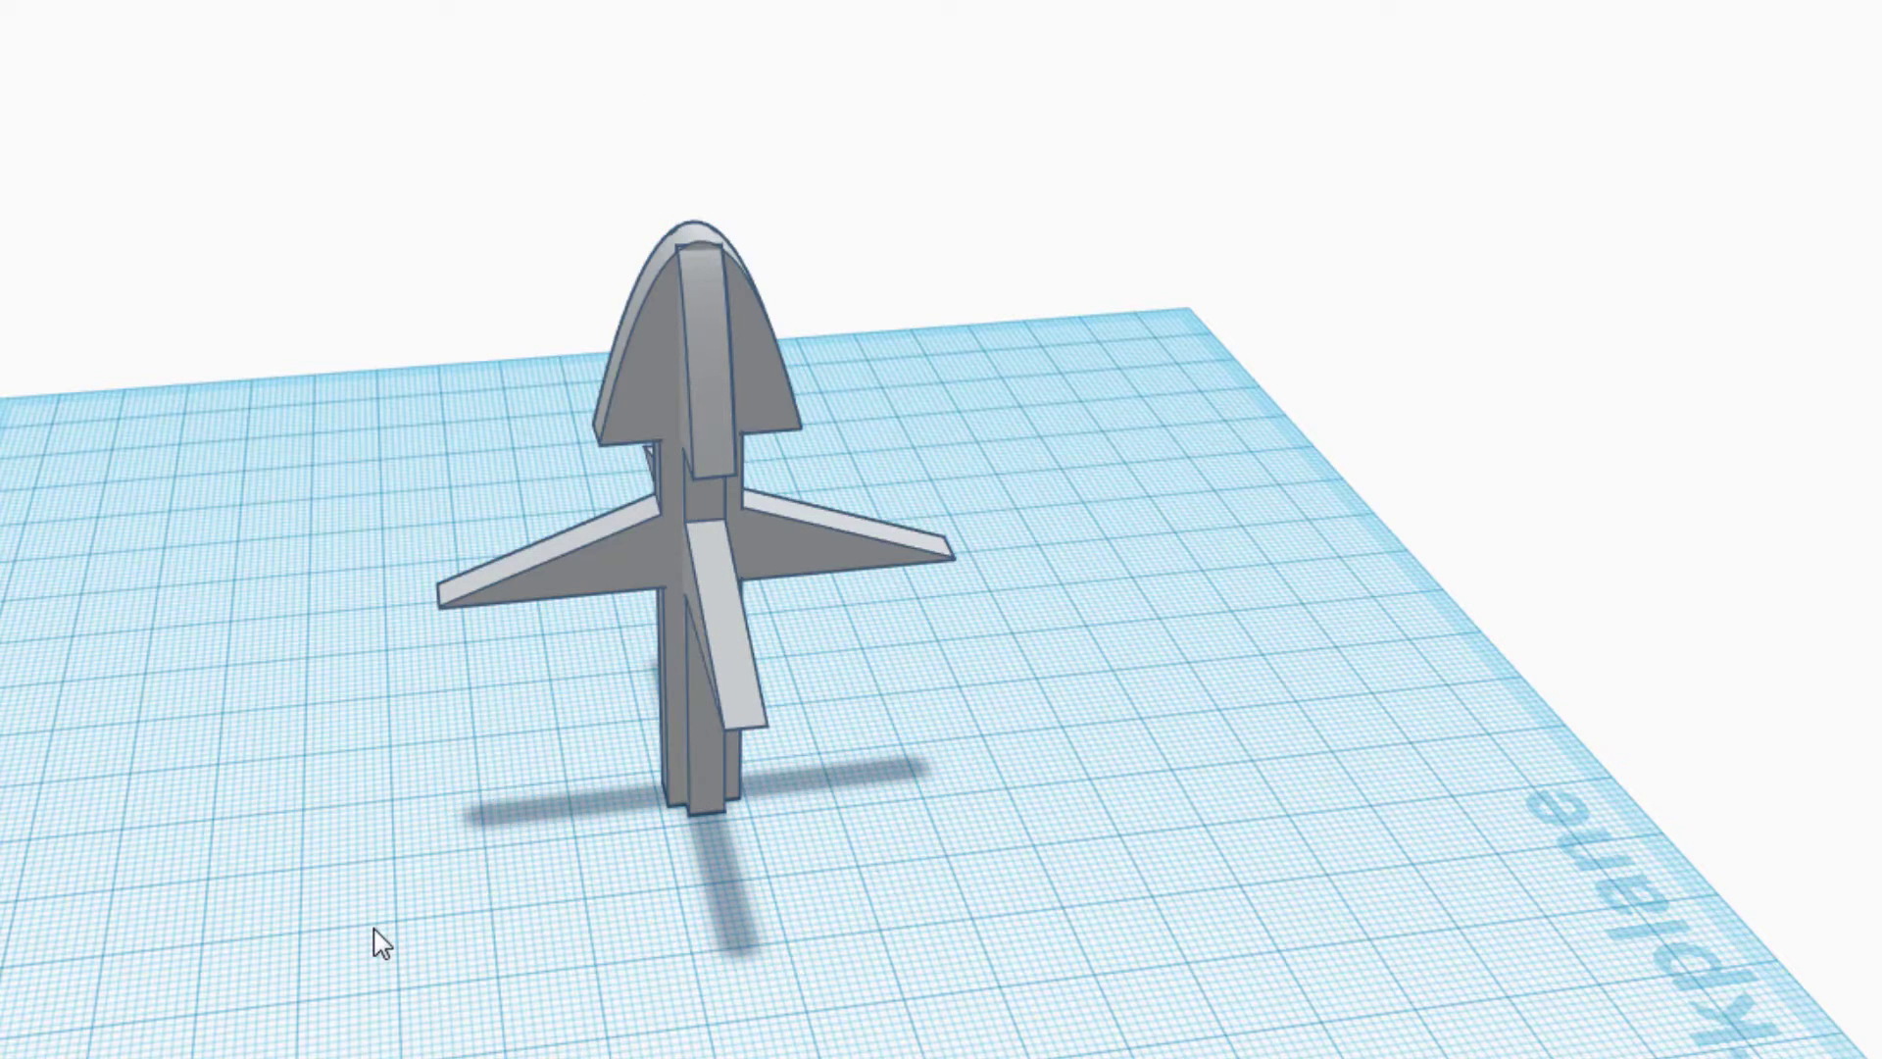
- Make both crossed rocket pieces transparent, one after the other
scroll(370, 965, "down", 5)
scroll(633, 906, "up", 5)
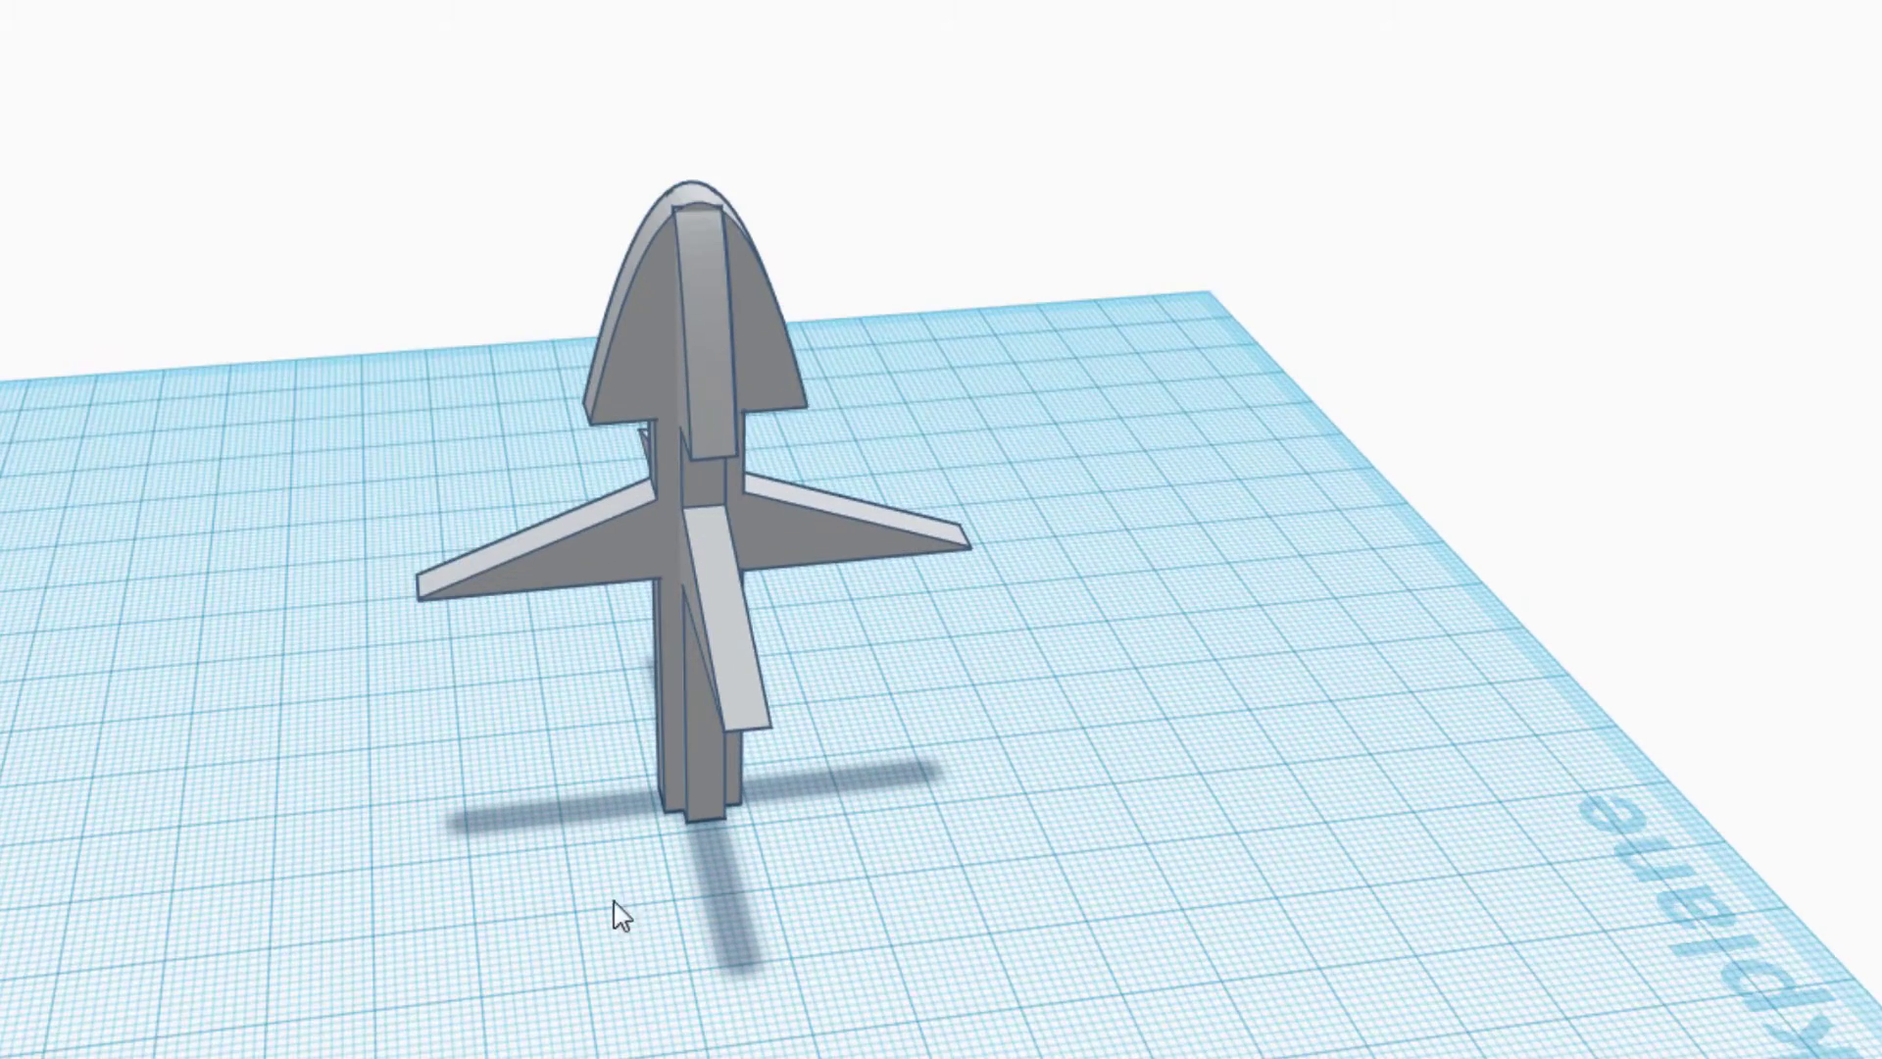
scroll(549, 909, "up", 2)
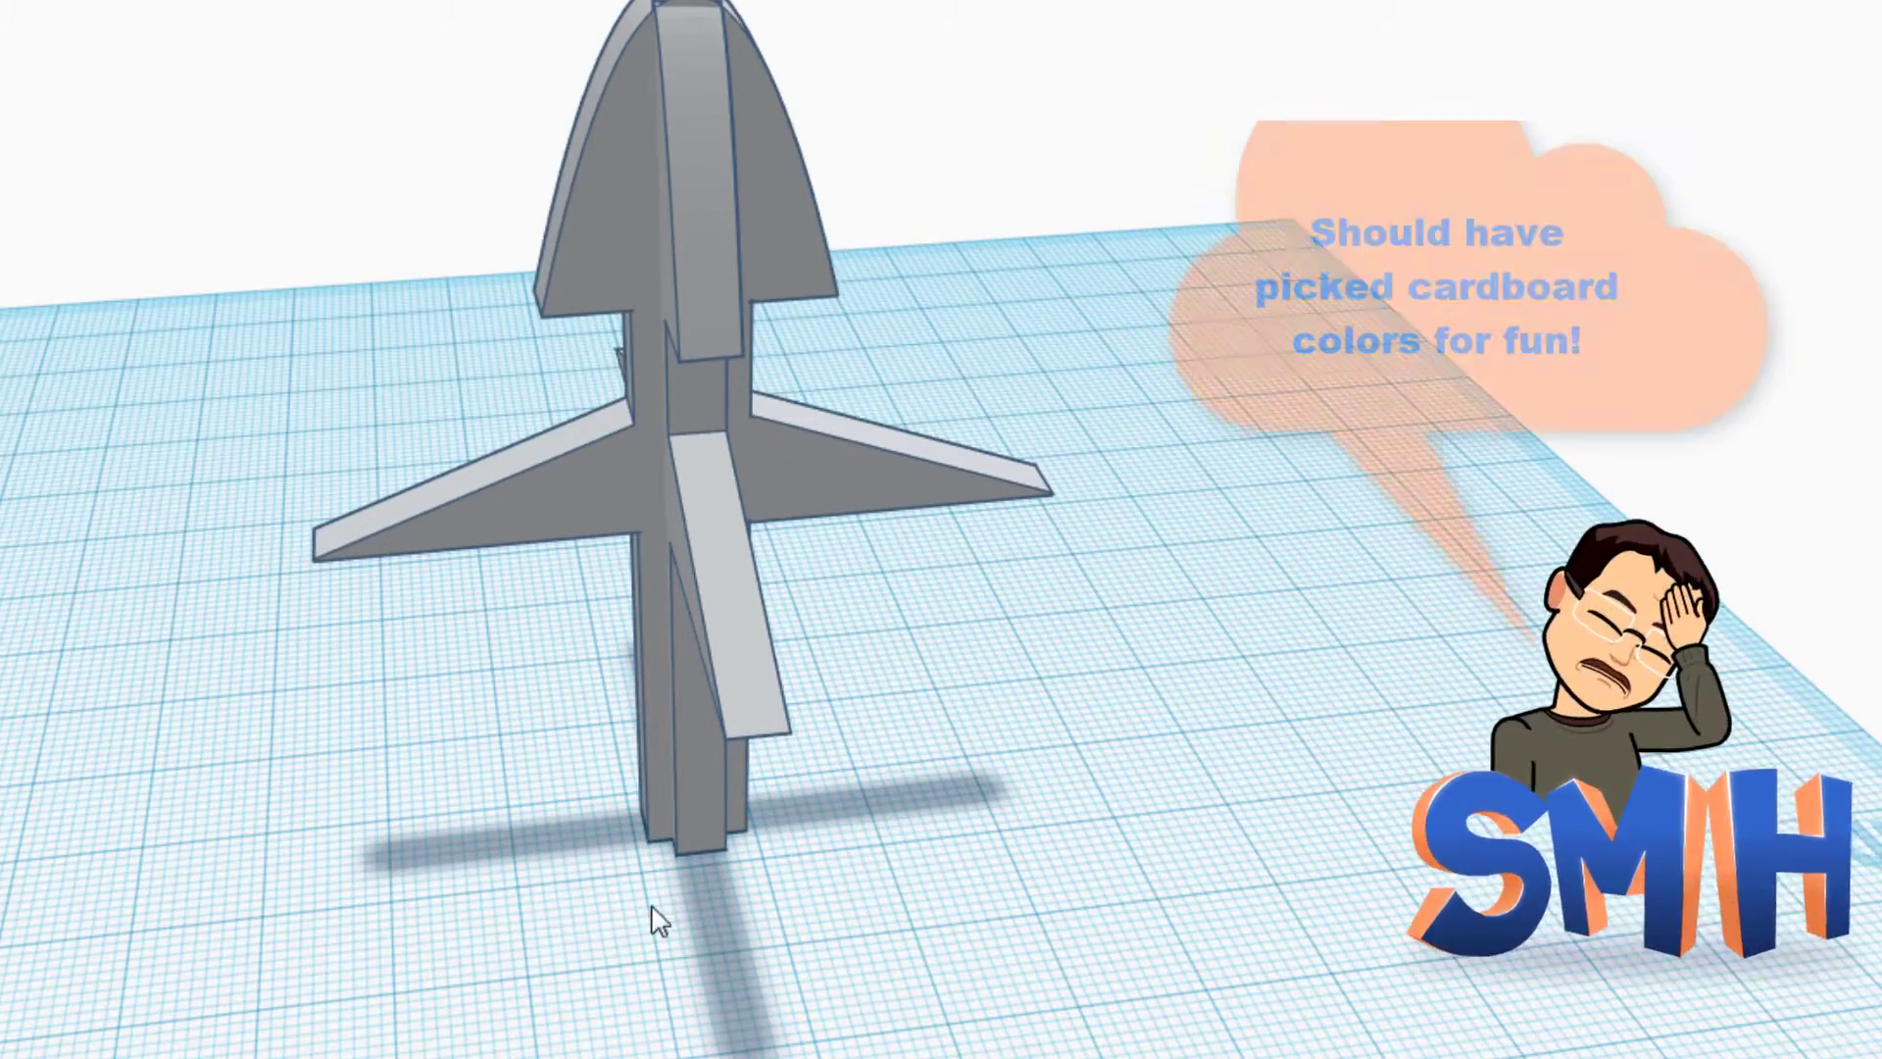
right_click_drag(651, 903, 803, 866)
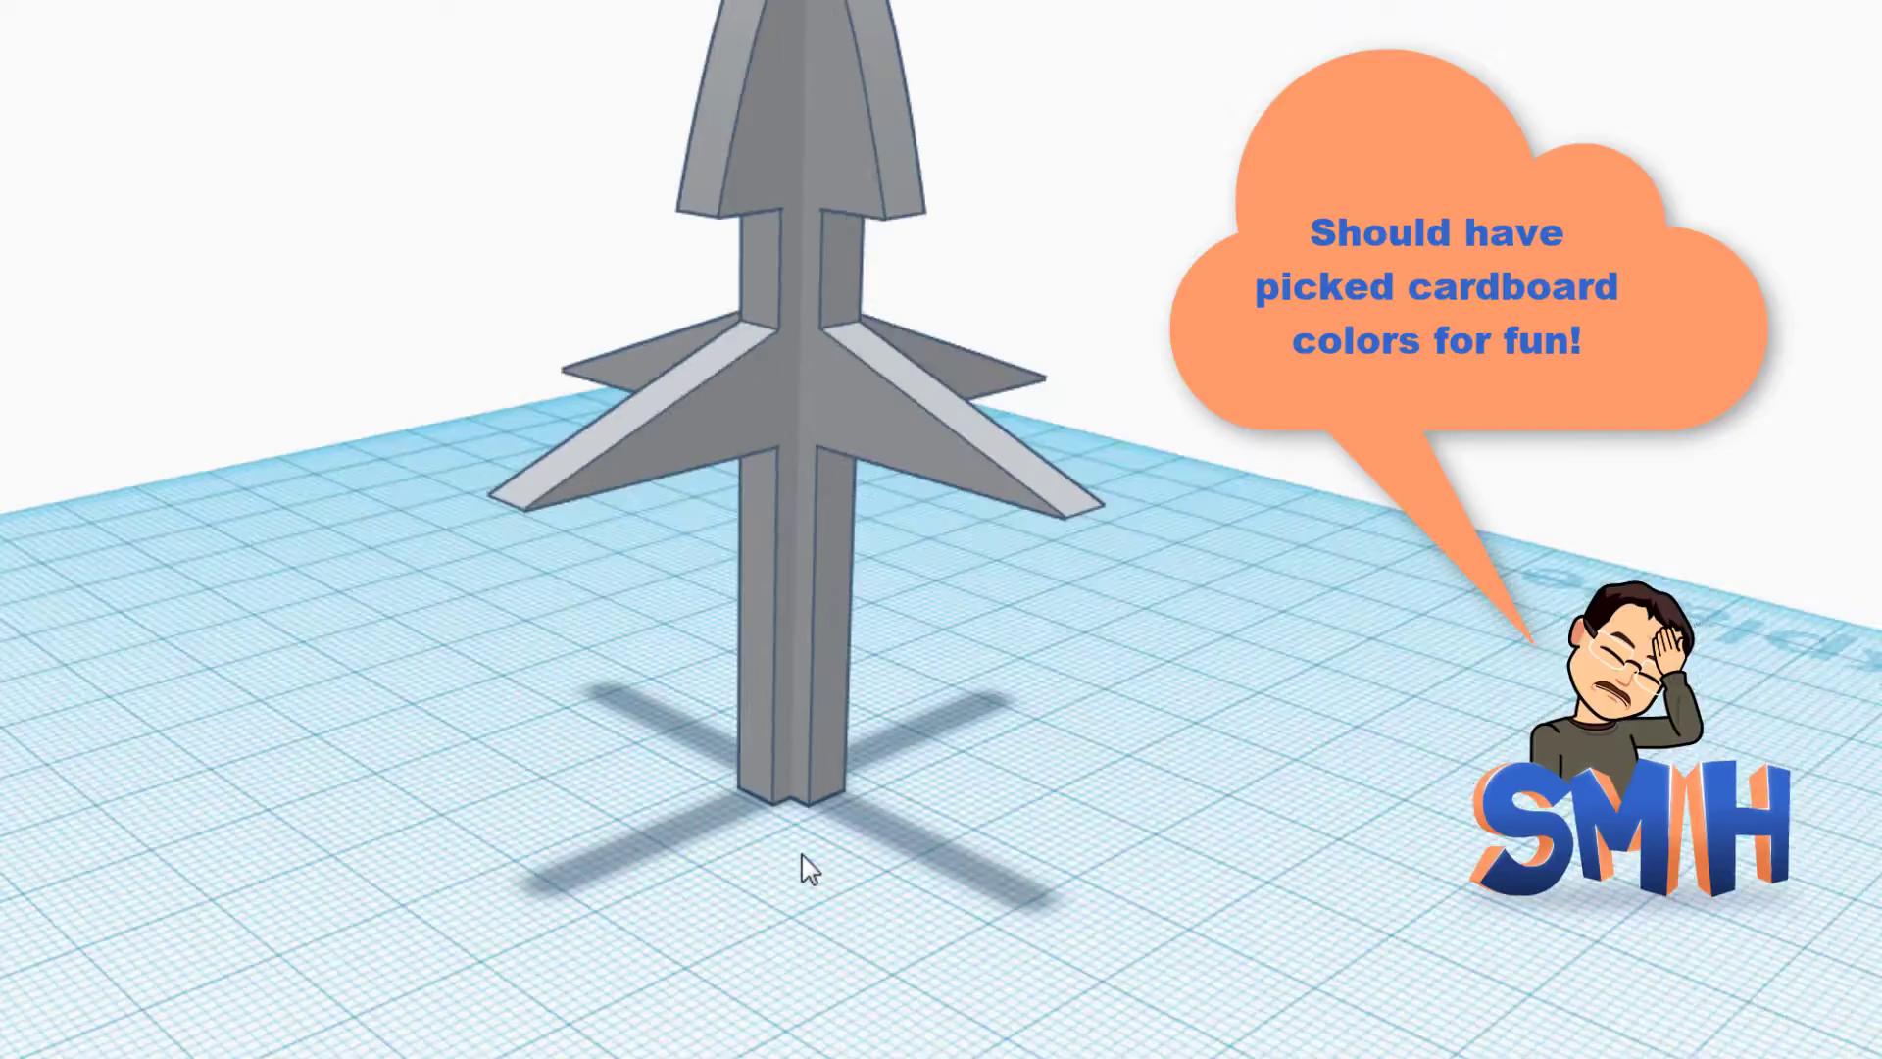
right_click_drag(789, 986, 782, 828)
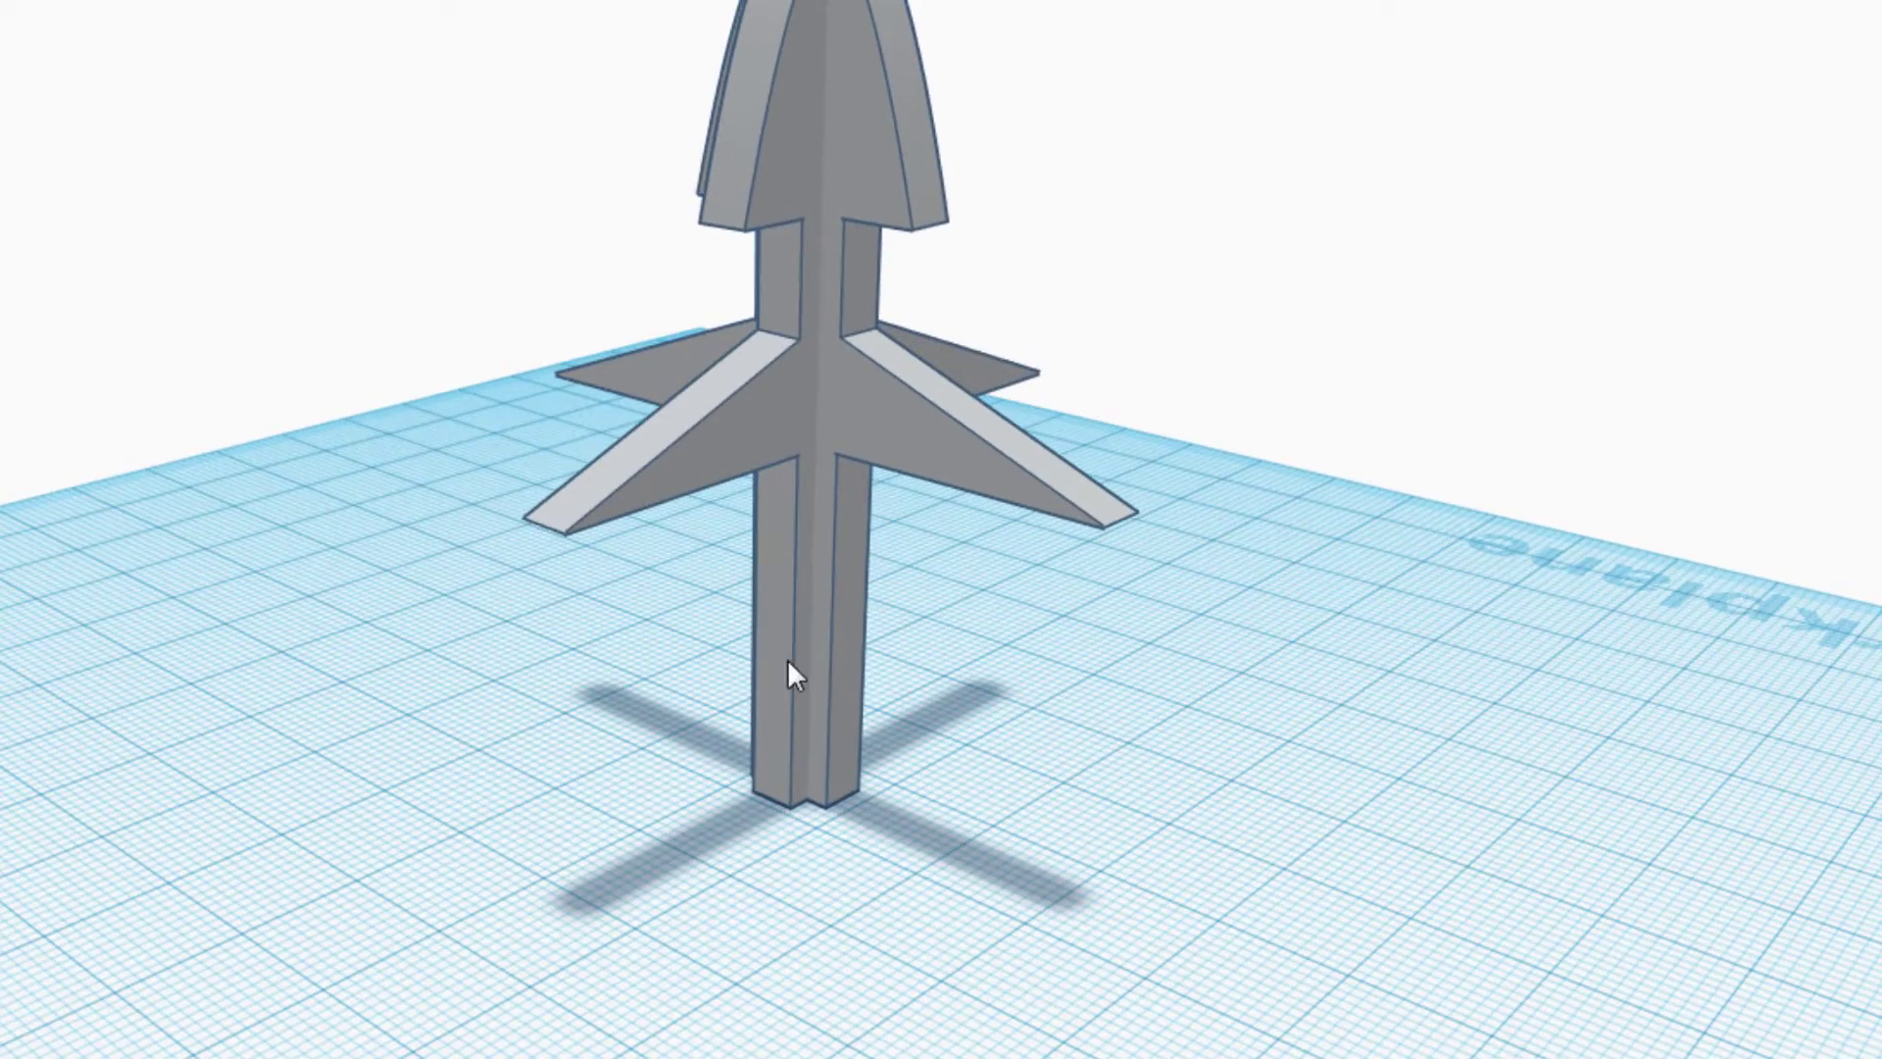
left_click(769, 419)
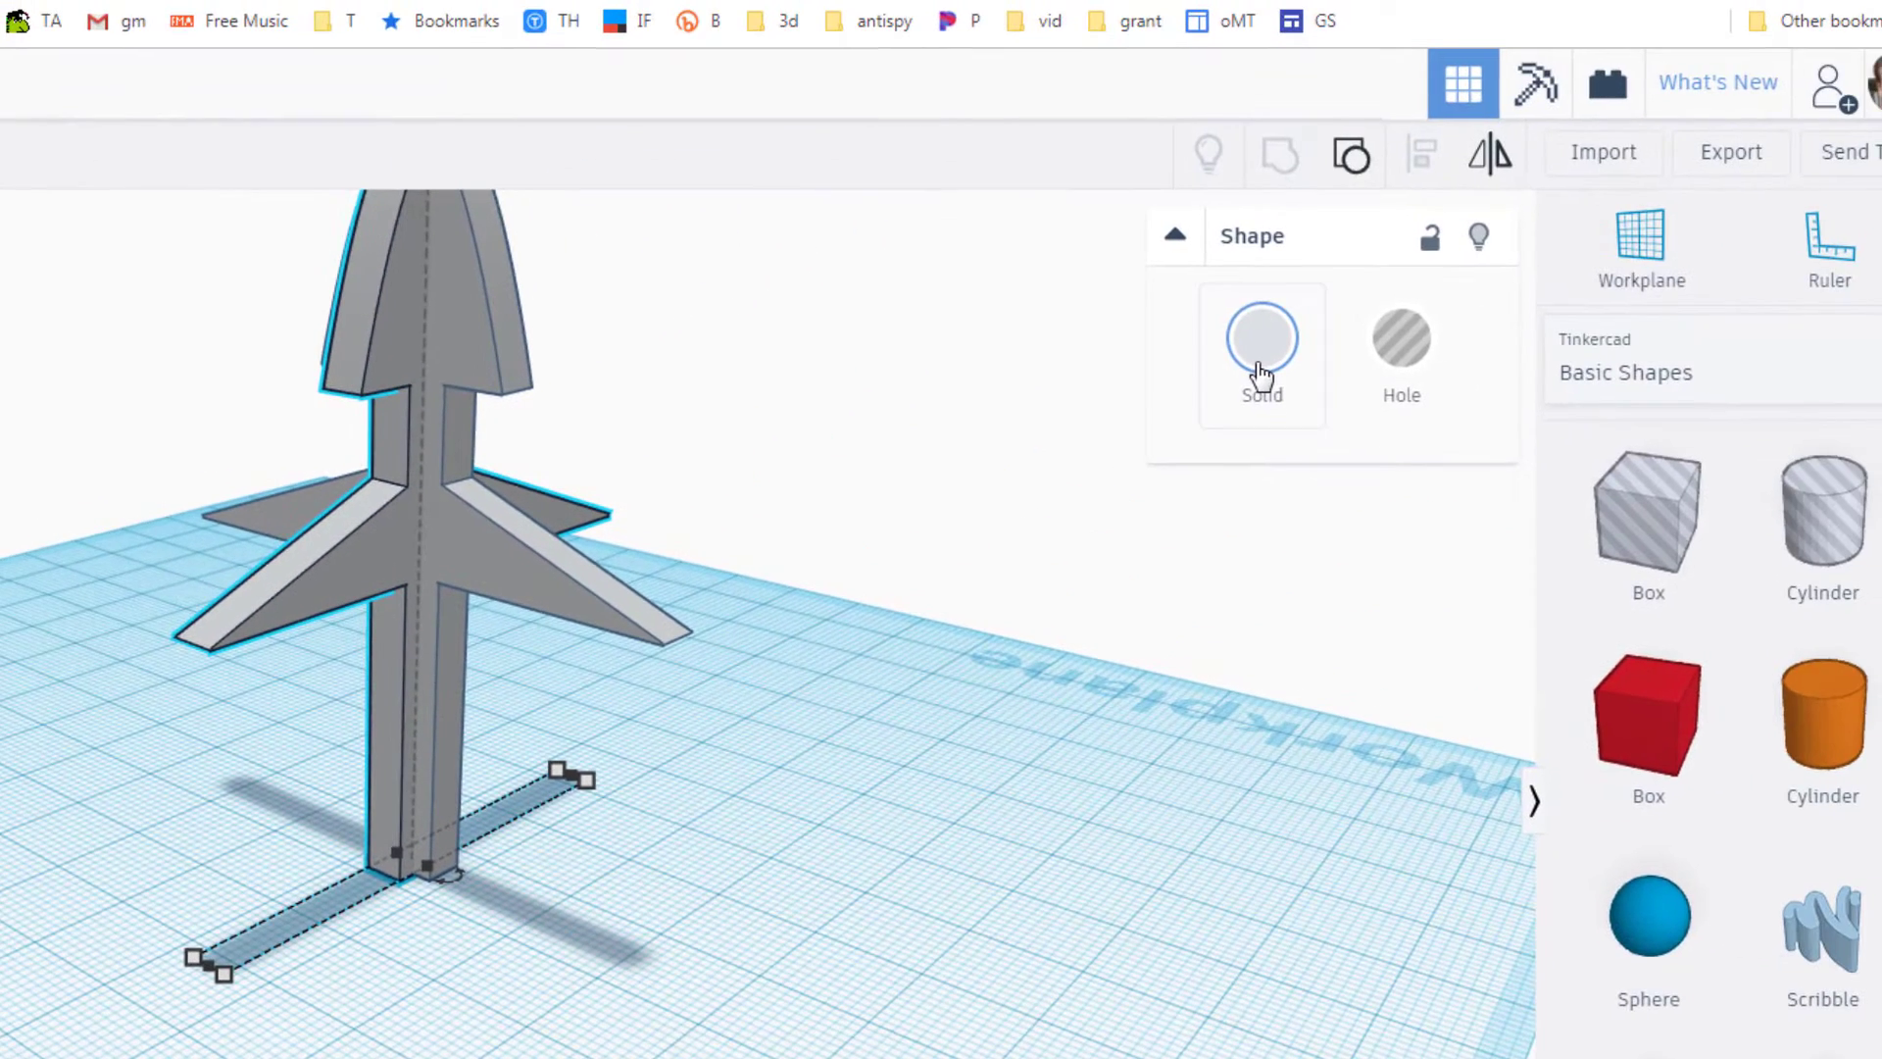
left_click(1262, 343)
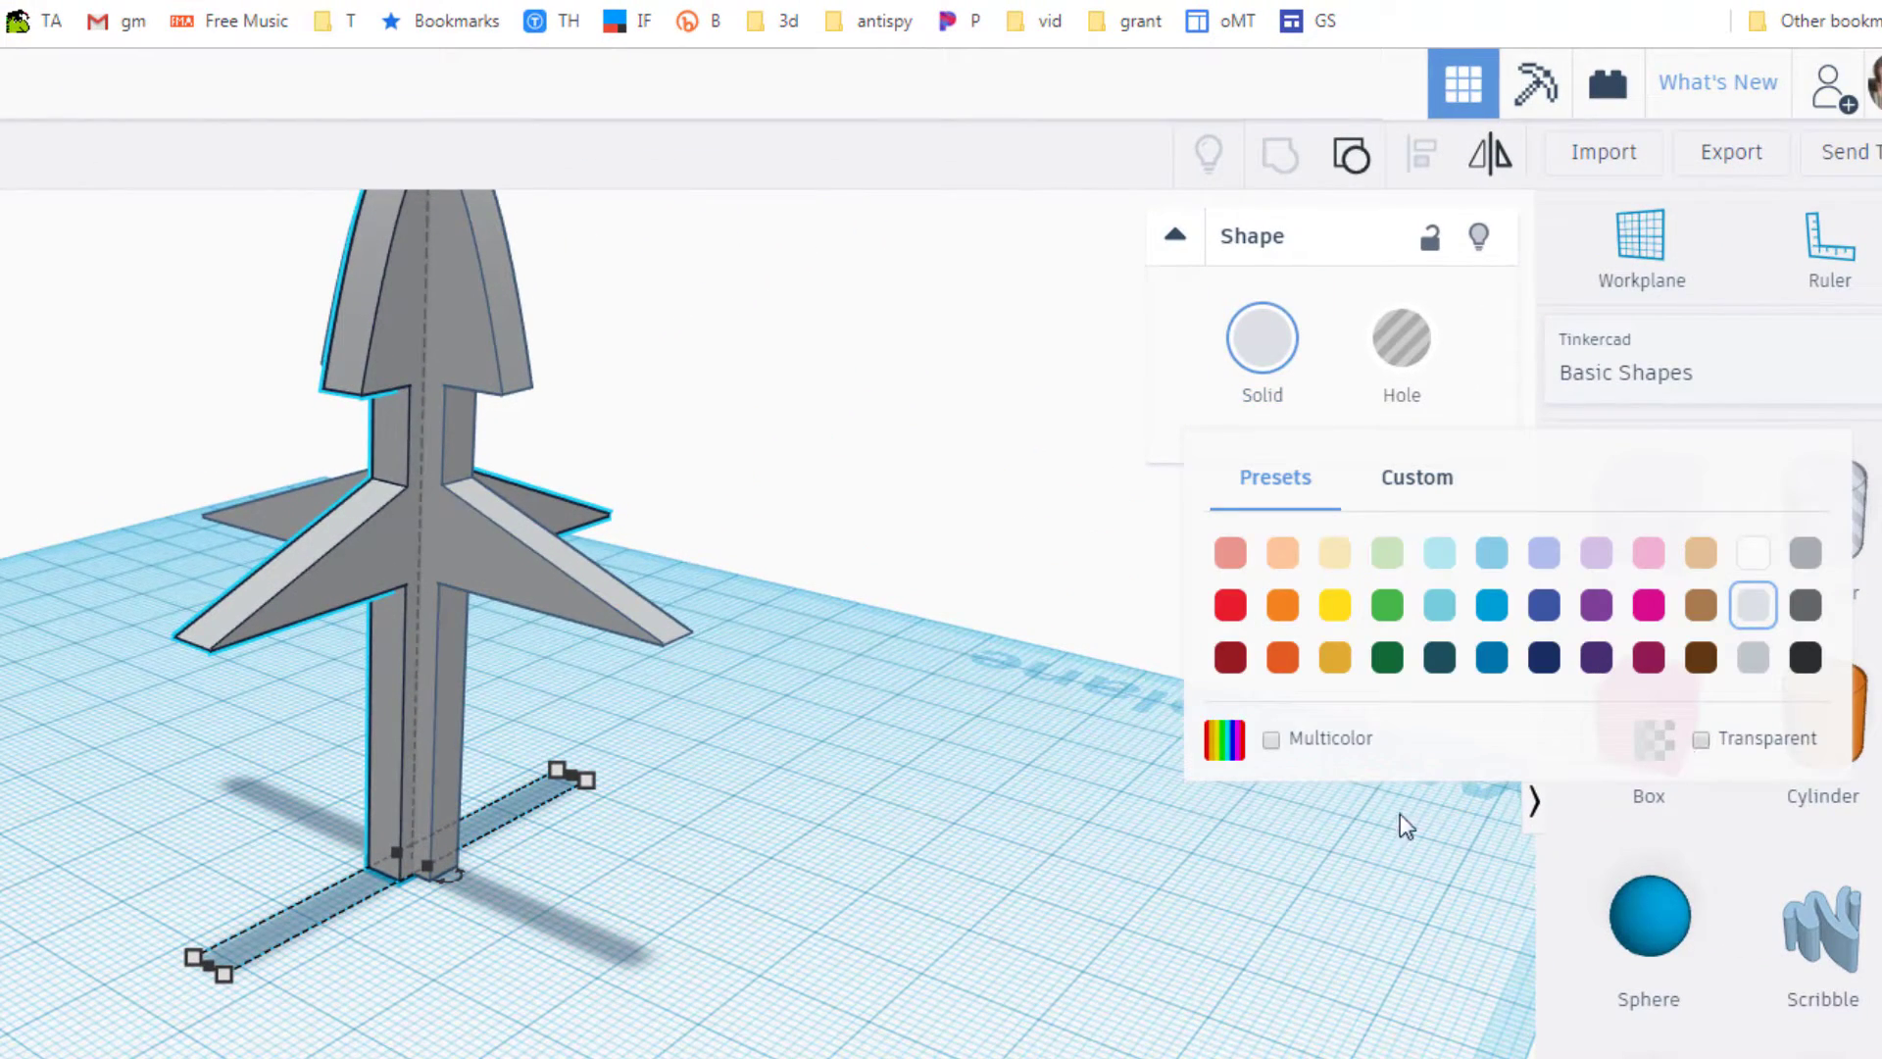
left_click(1701, 740)
left_click(475, 569)
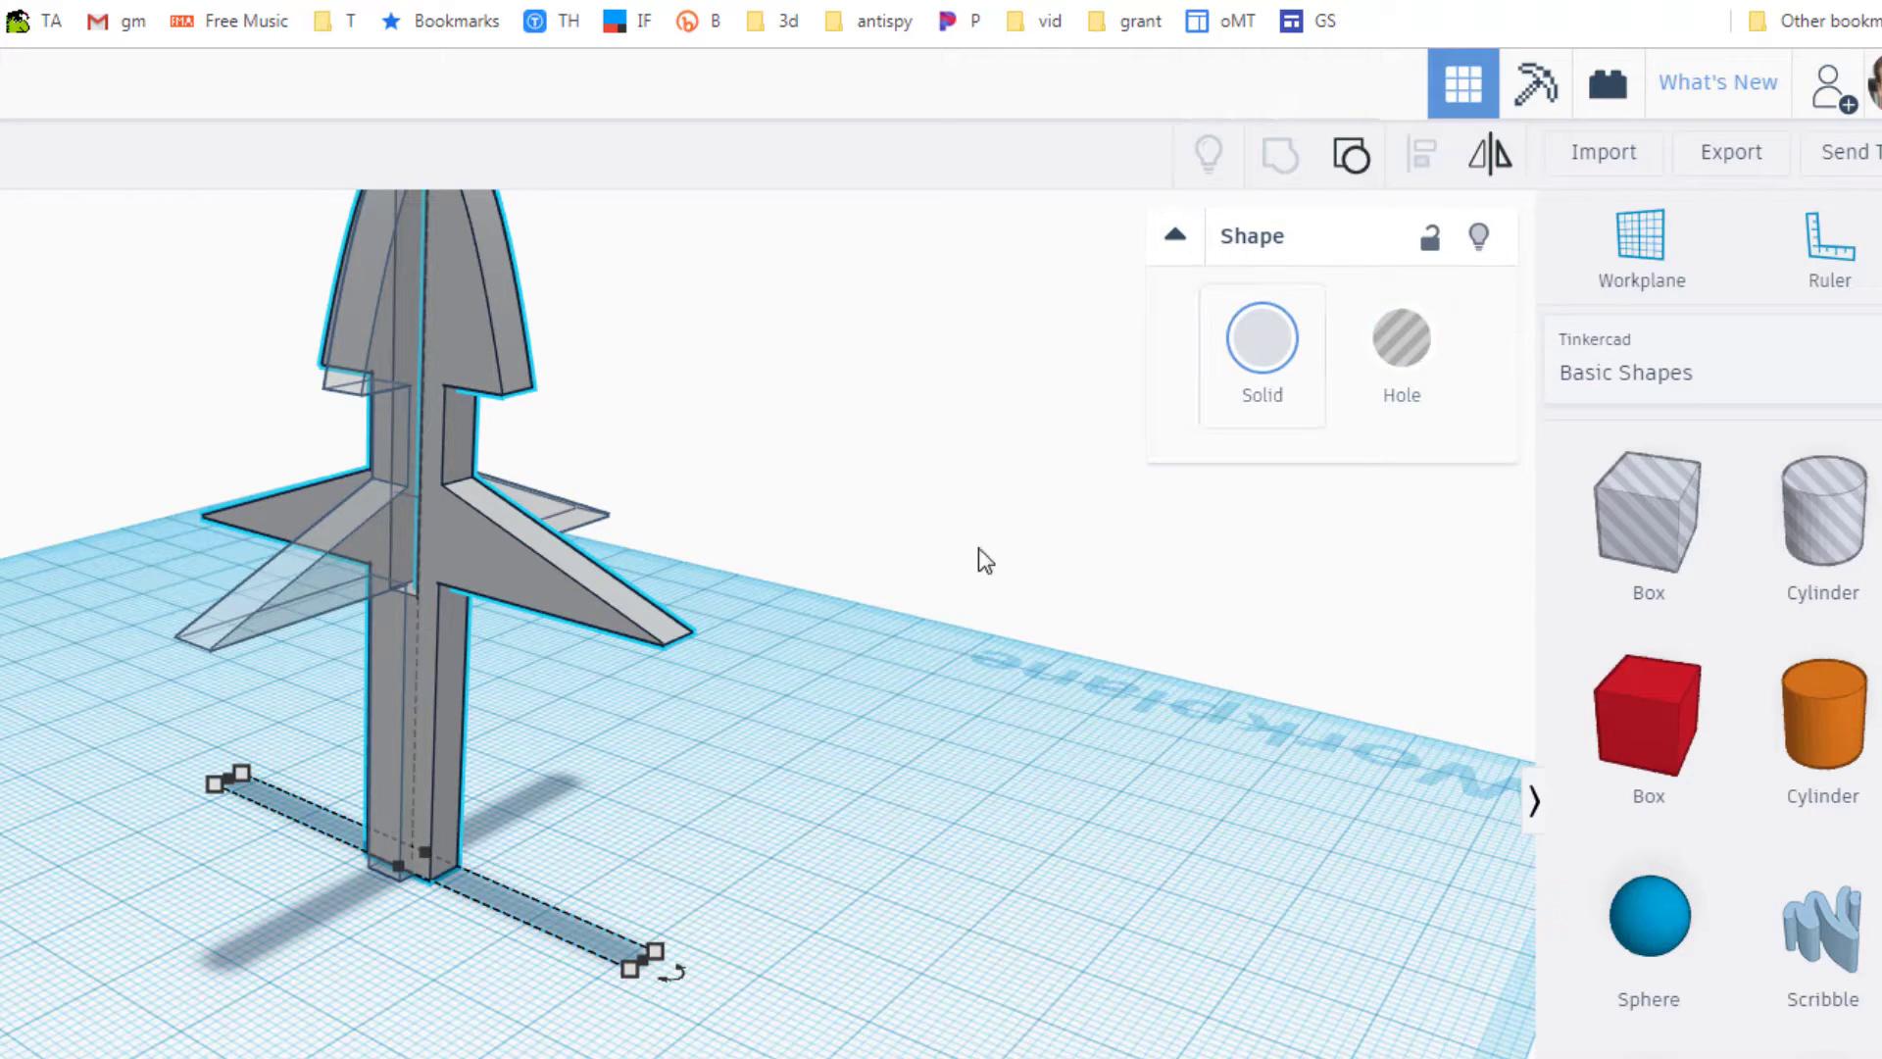
left_click(1250, 348)
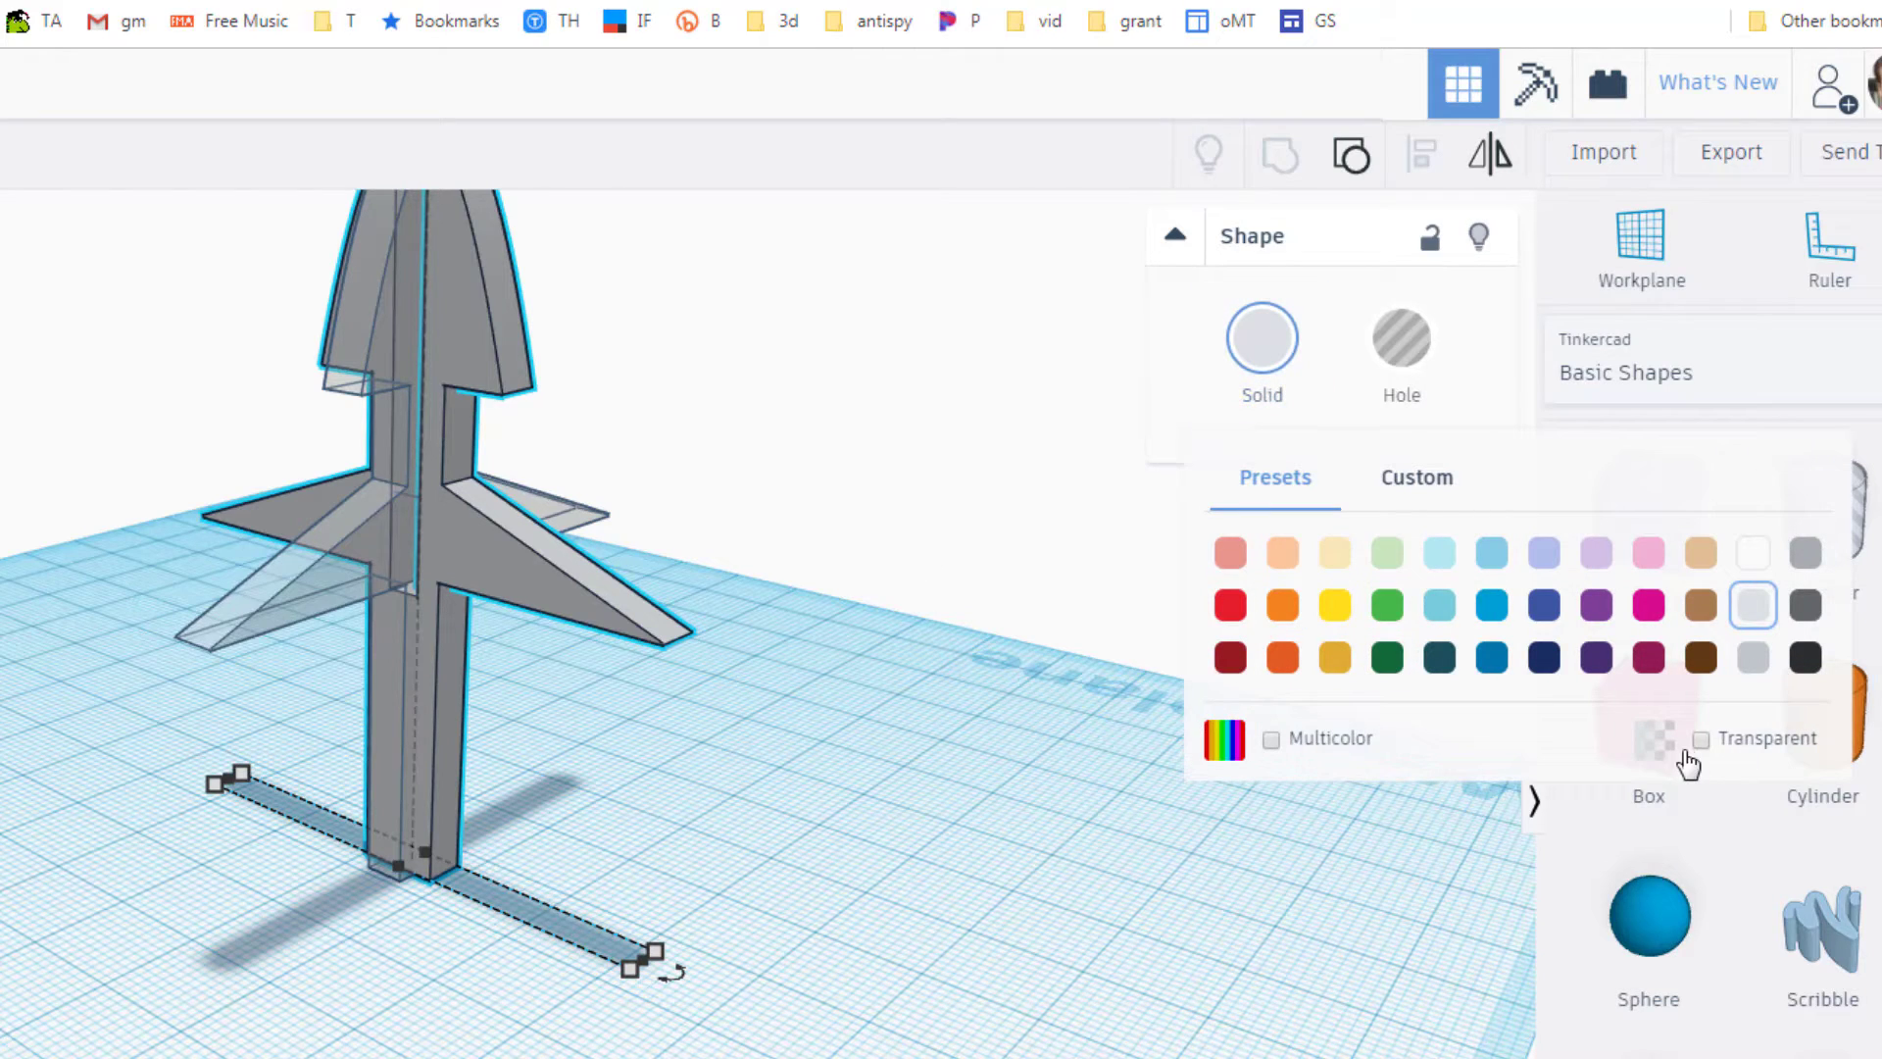
left_click(1701, 741)
- Change the colour of the selected transparent rocket piece to magenta
scroll(475, 890, "up", 3)
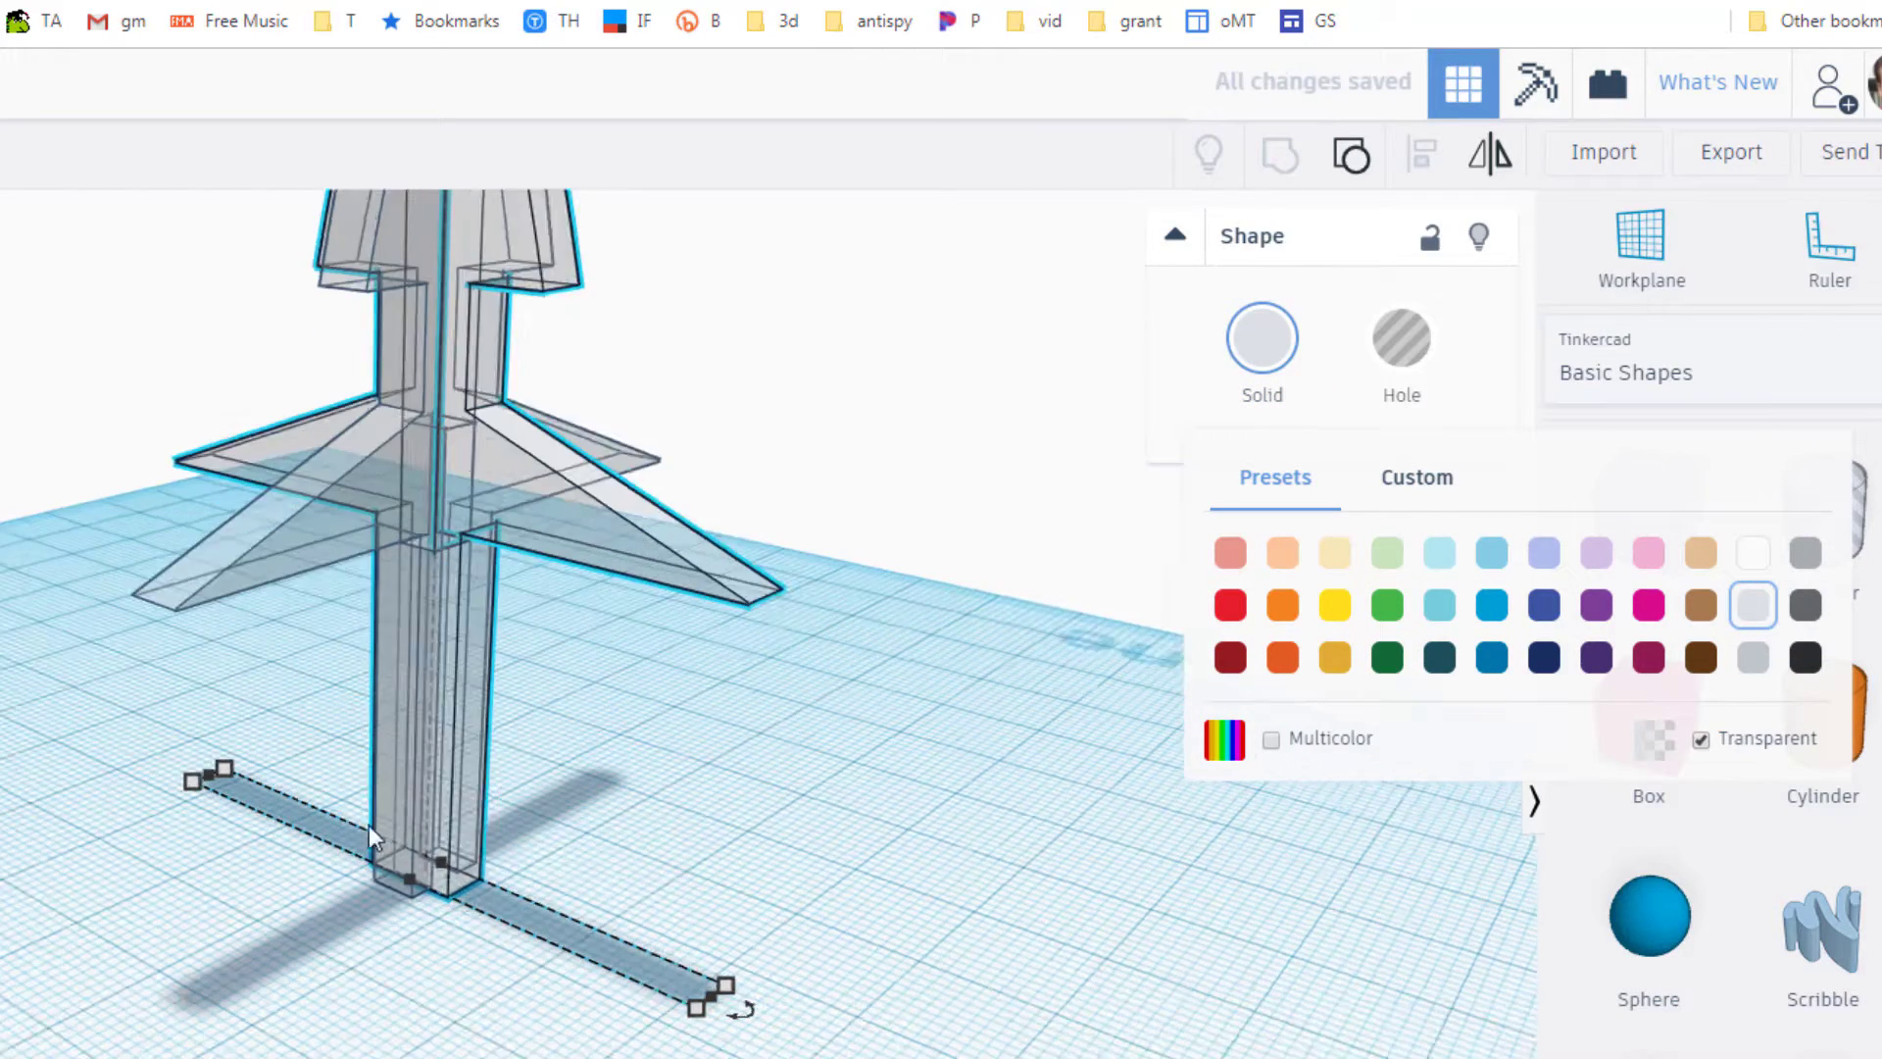
right_click_drag(206, 845, 308, 804)
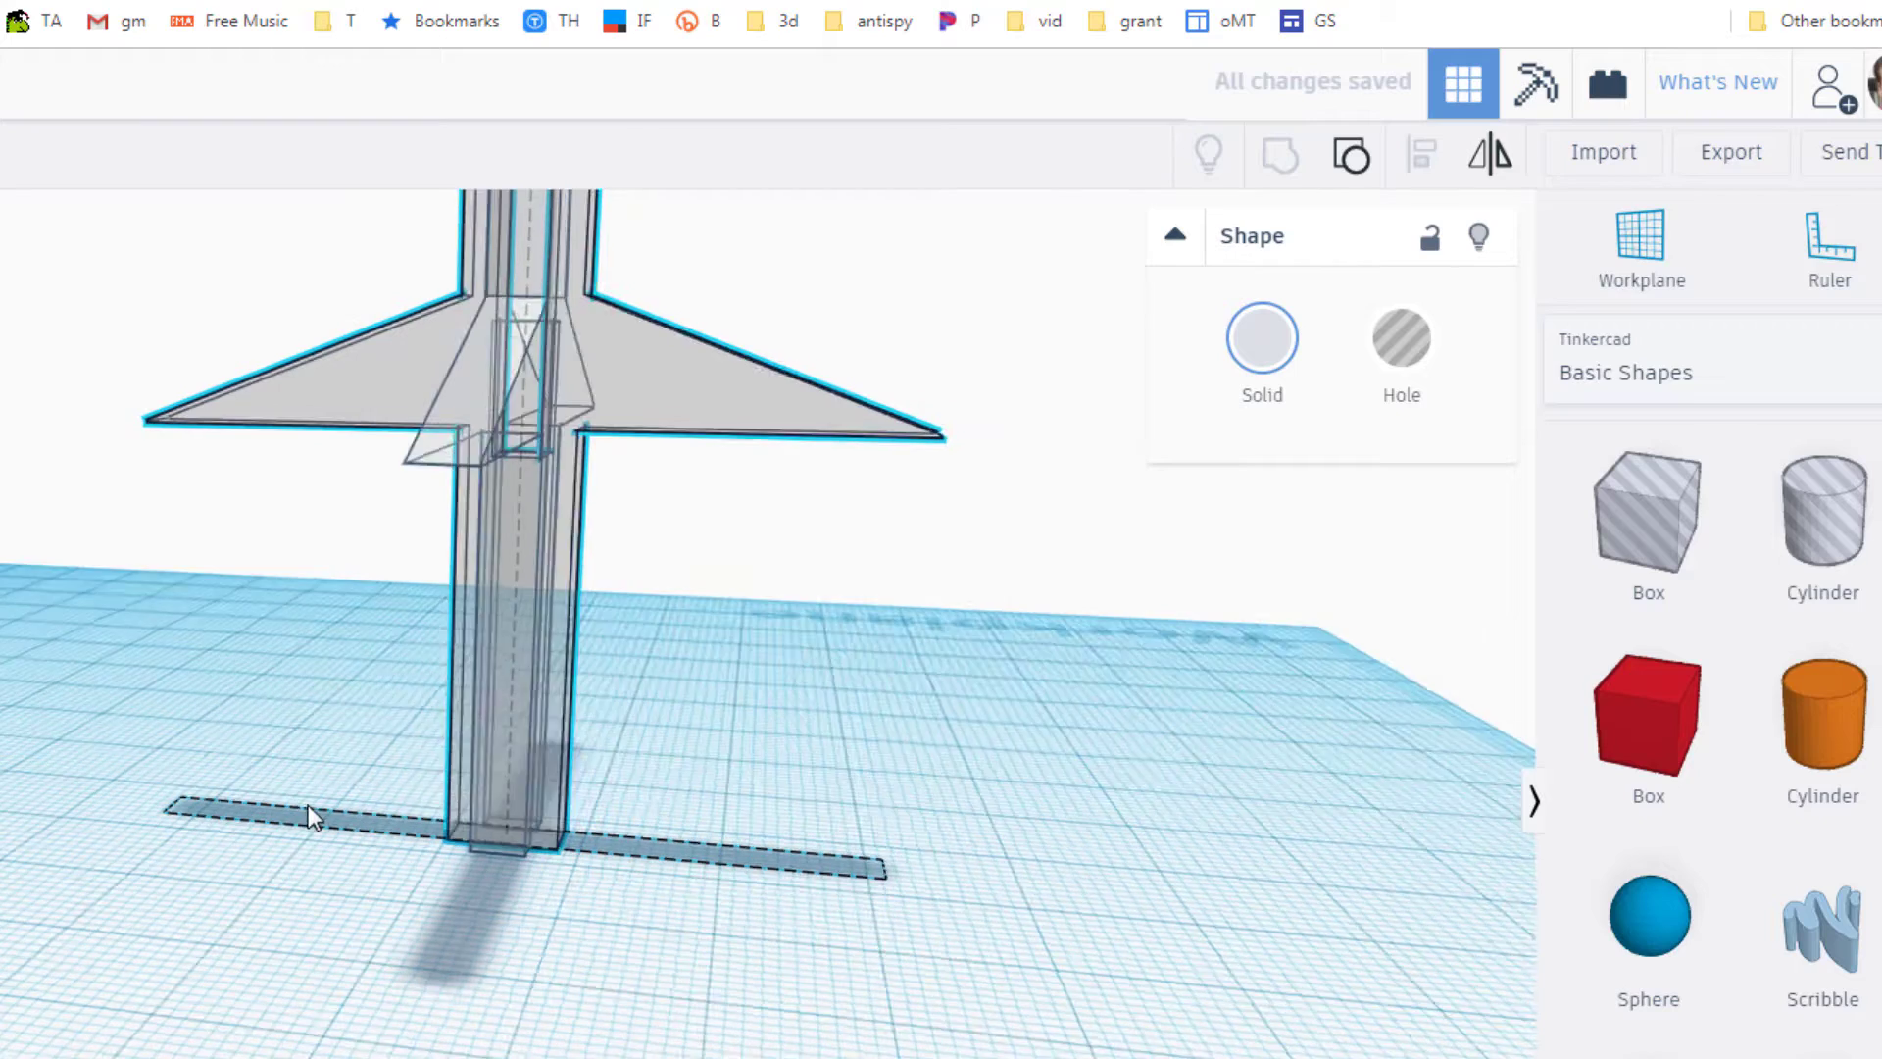
right_click_drag(790, 733, 696, 574)
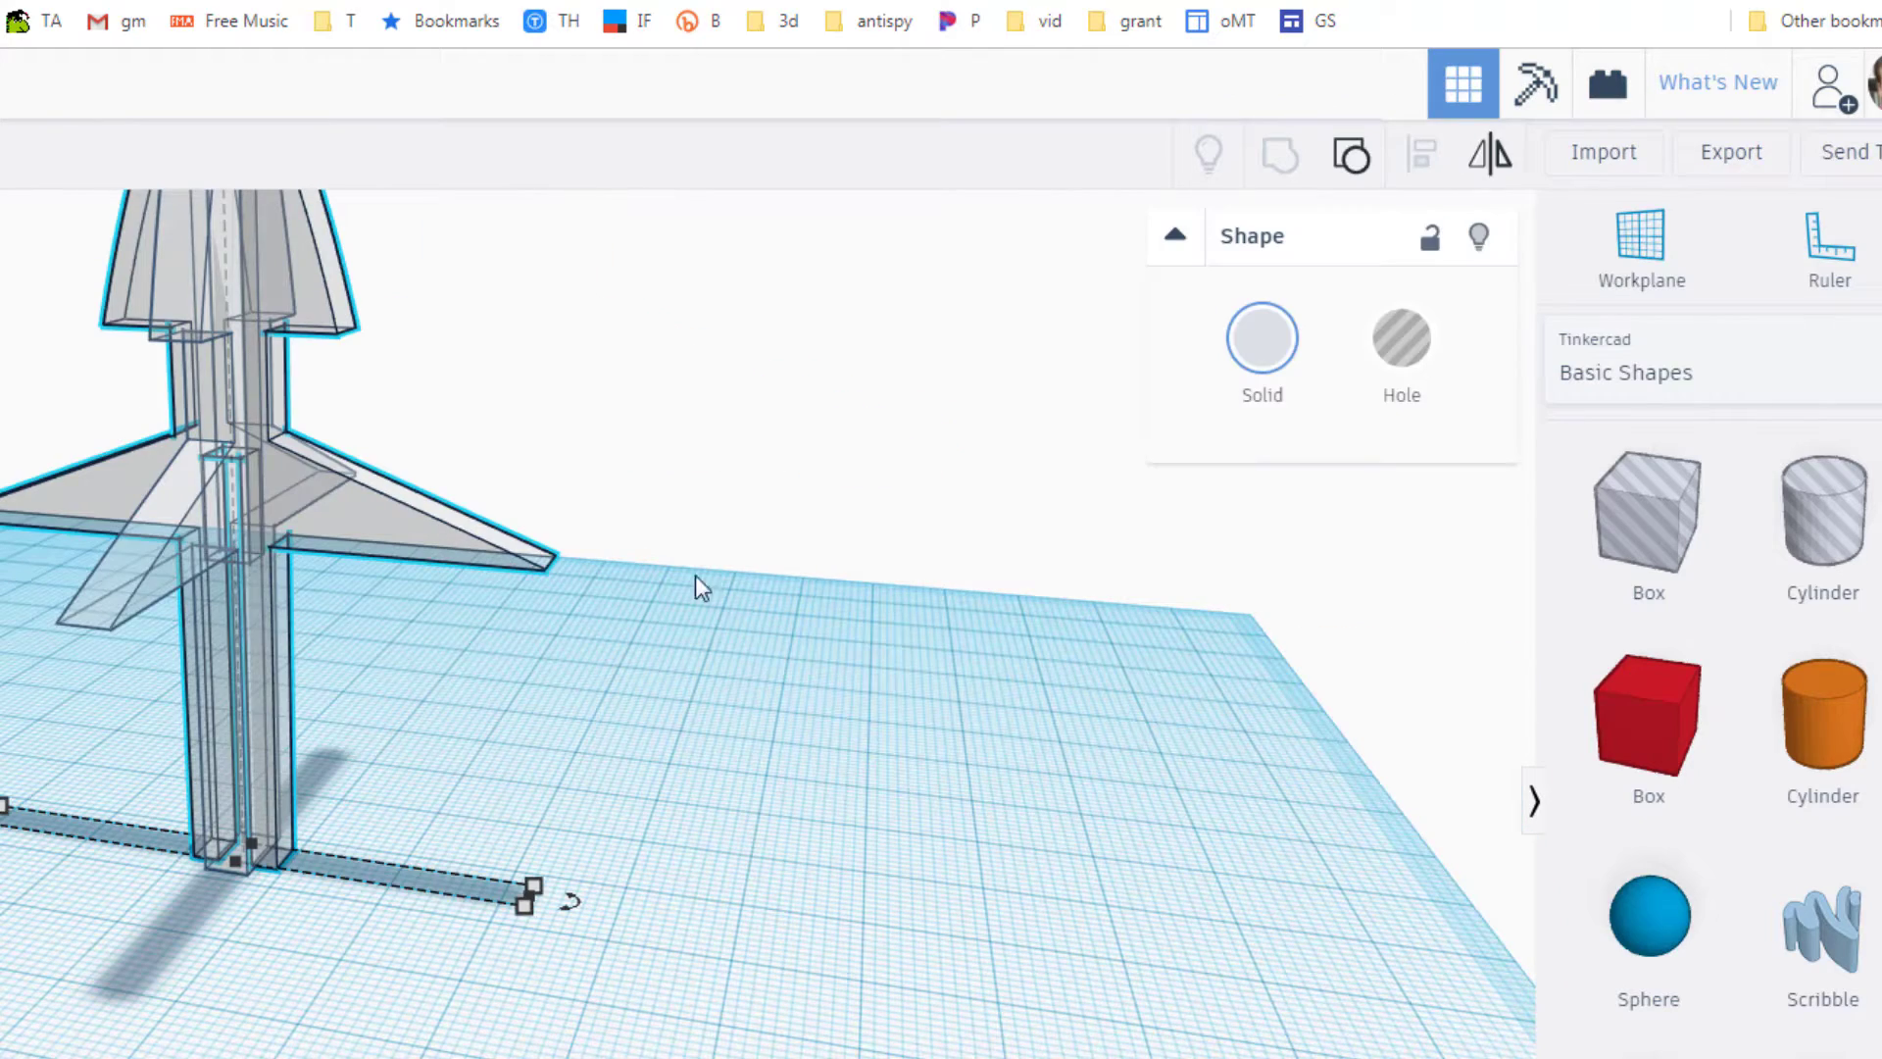
left_click(1259, 355)
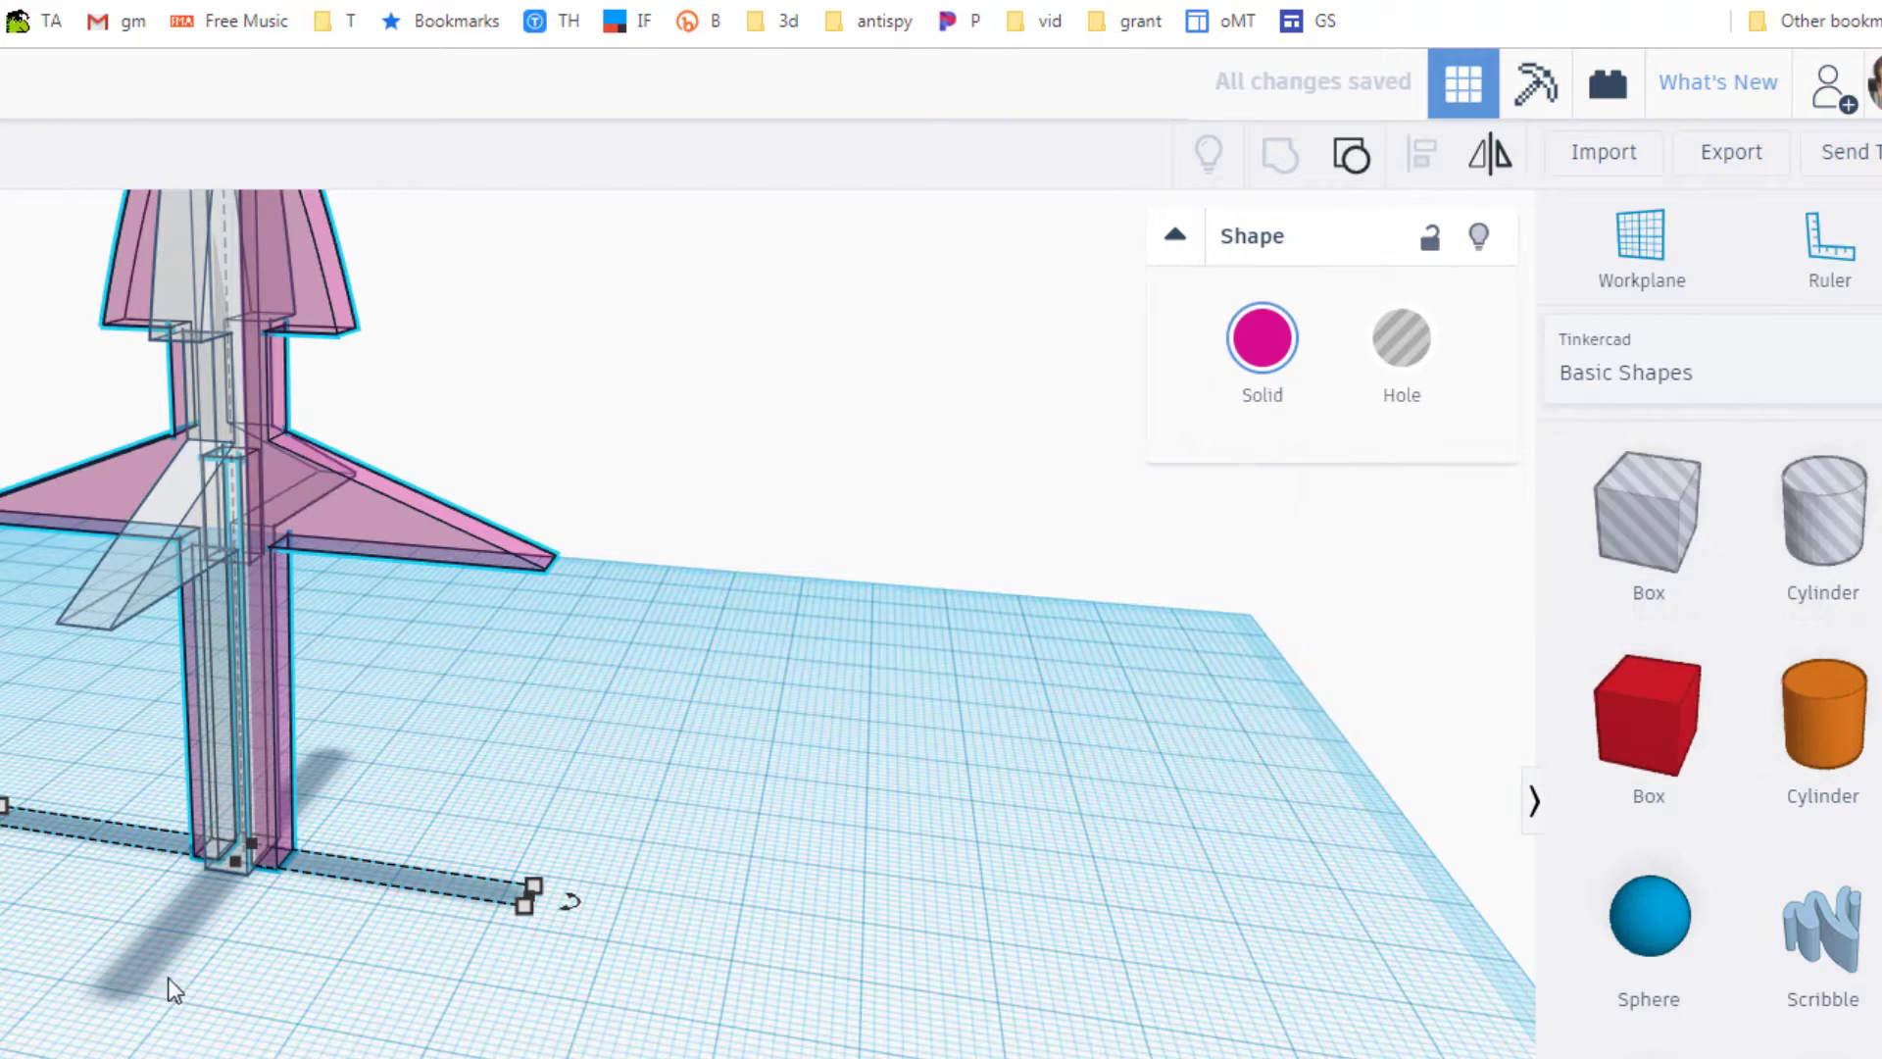
- Select both crossed rocket pieces, duplicate them and move the copy about 40 mm by 41 mm away from the original
right_click_drag(167, 980, 58, 906)
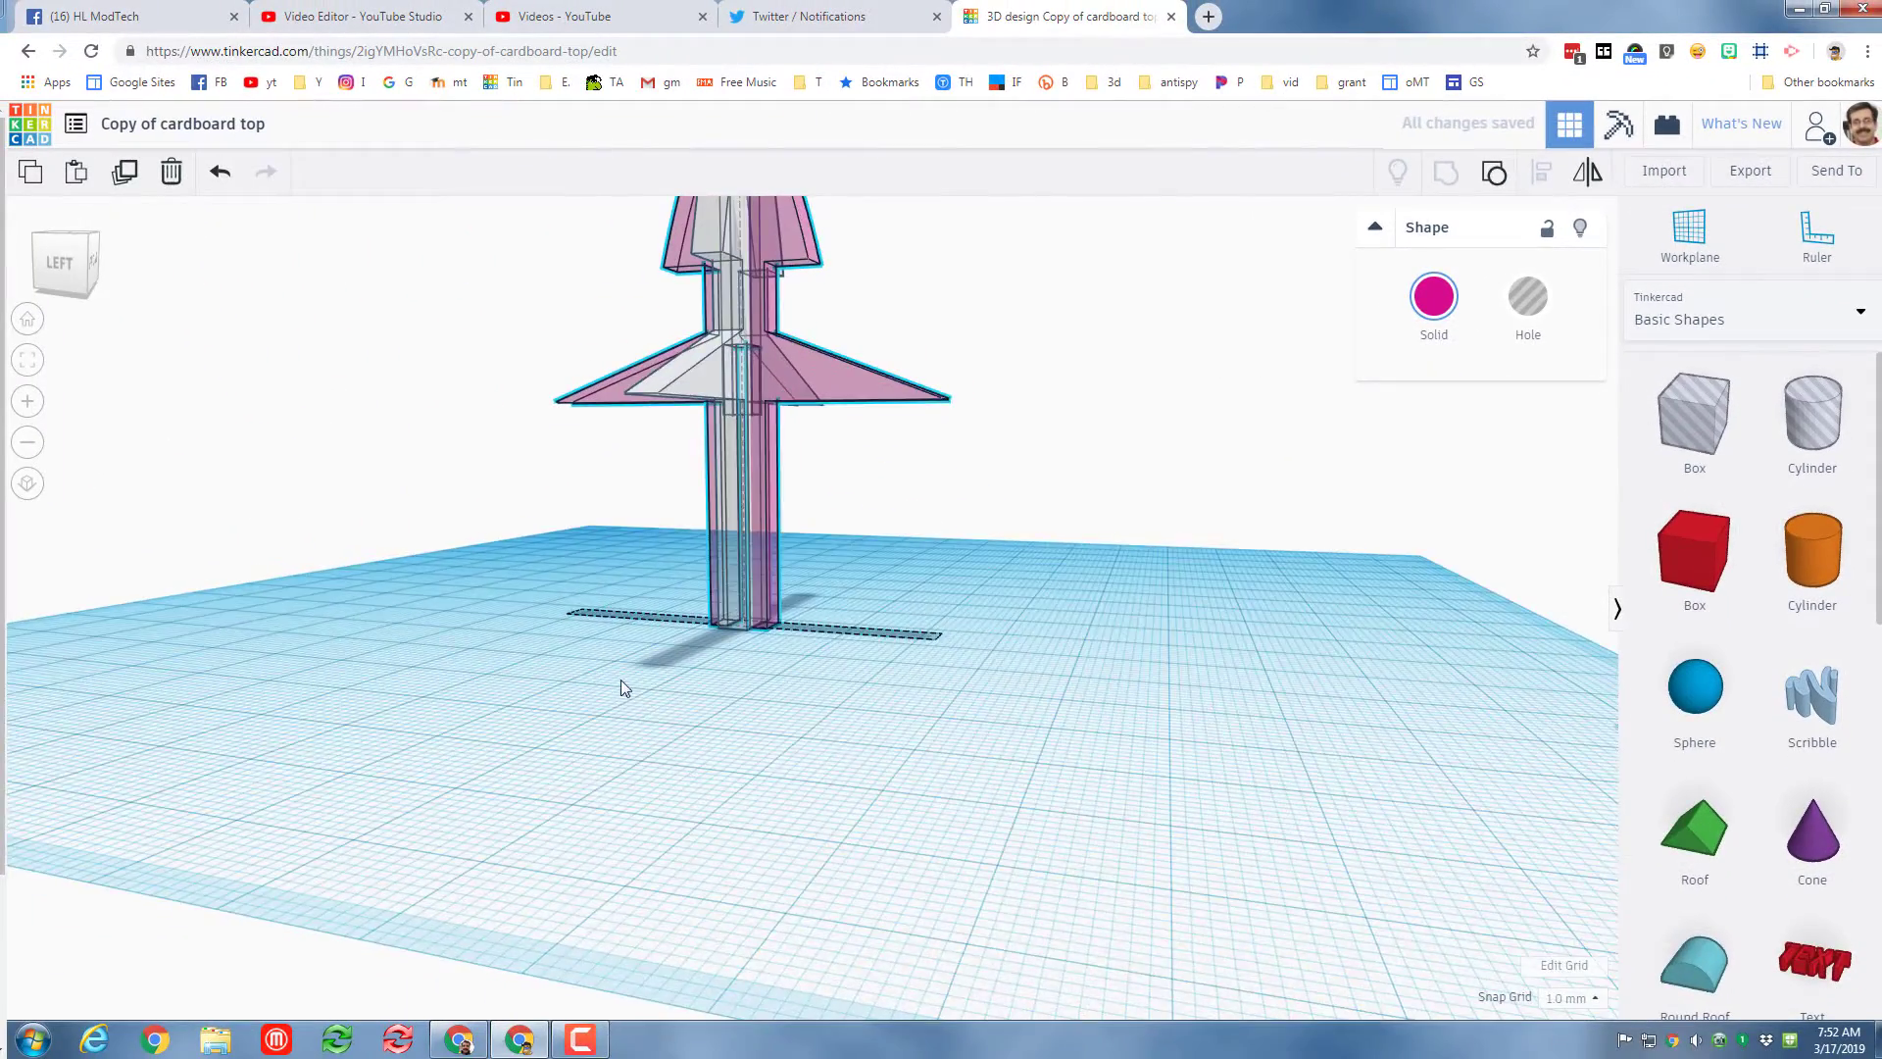
right_click_drag(620, 679, 826, 451)
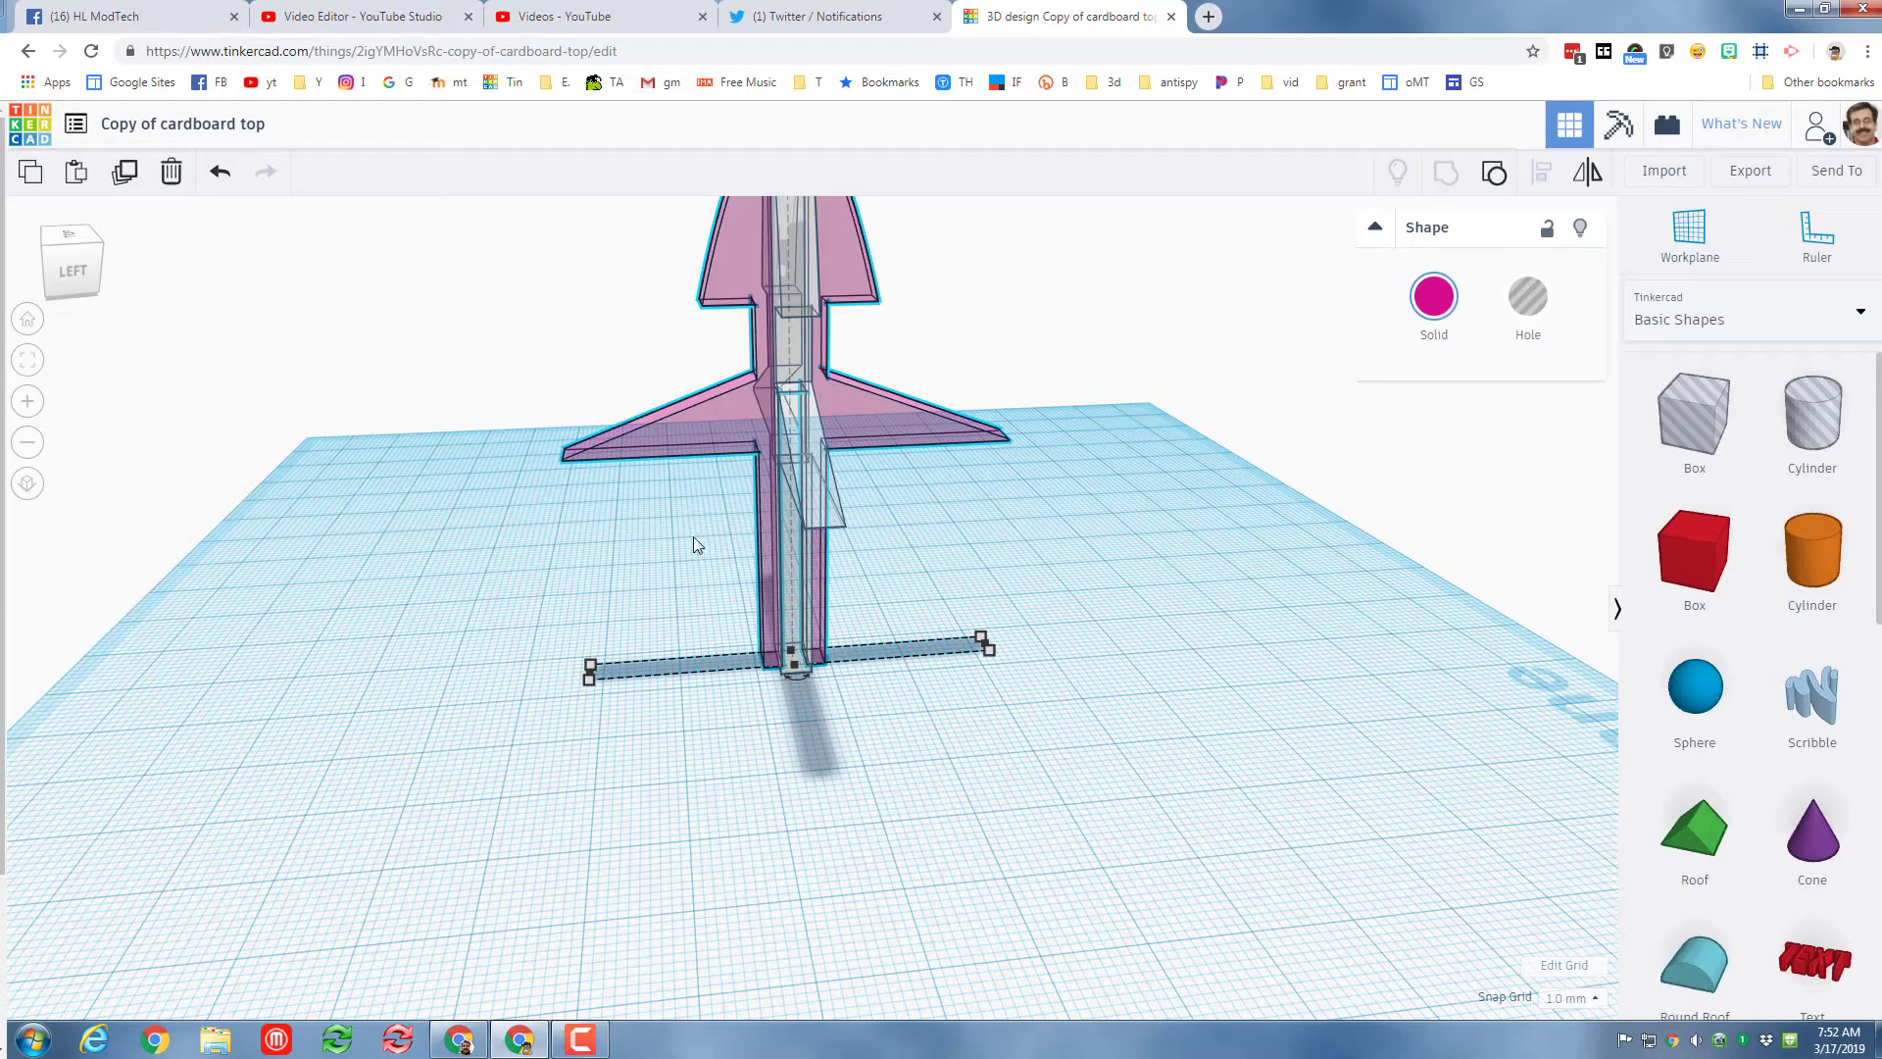
right_click_drag(1066, 744, 927, 720)
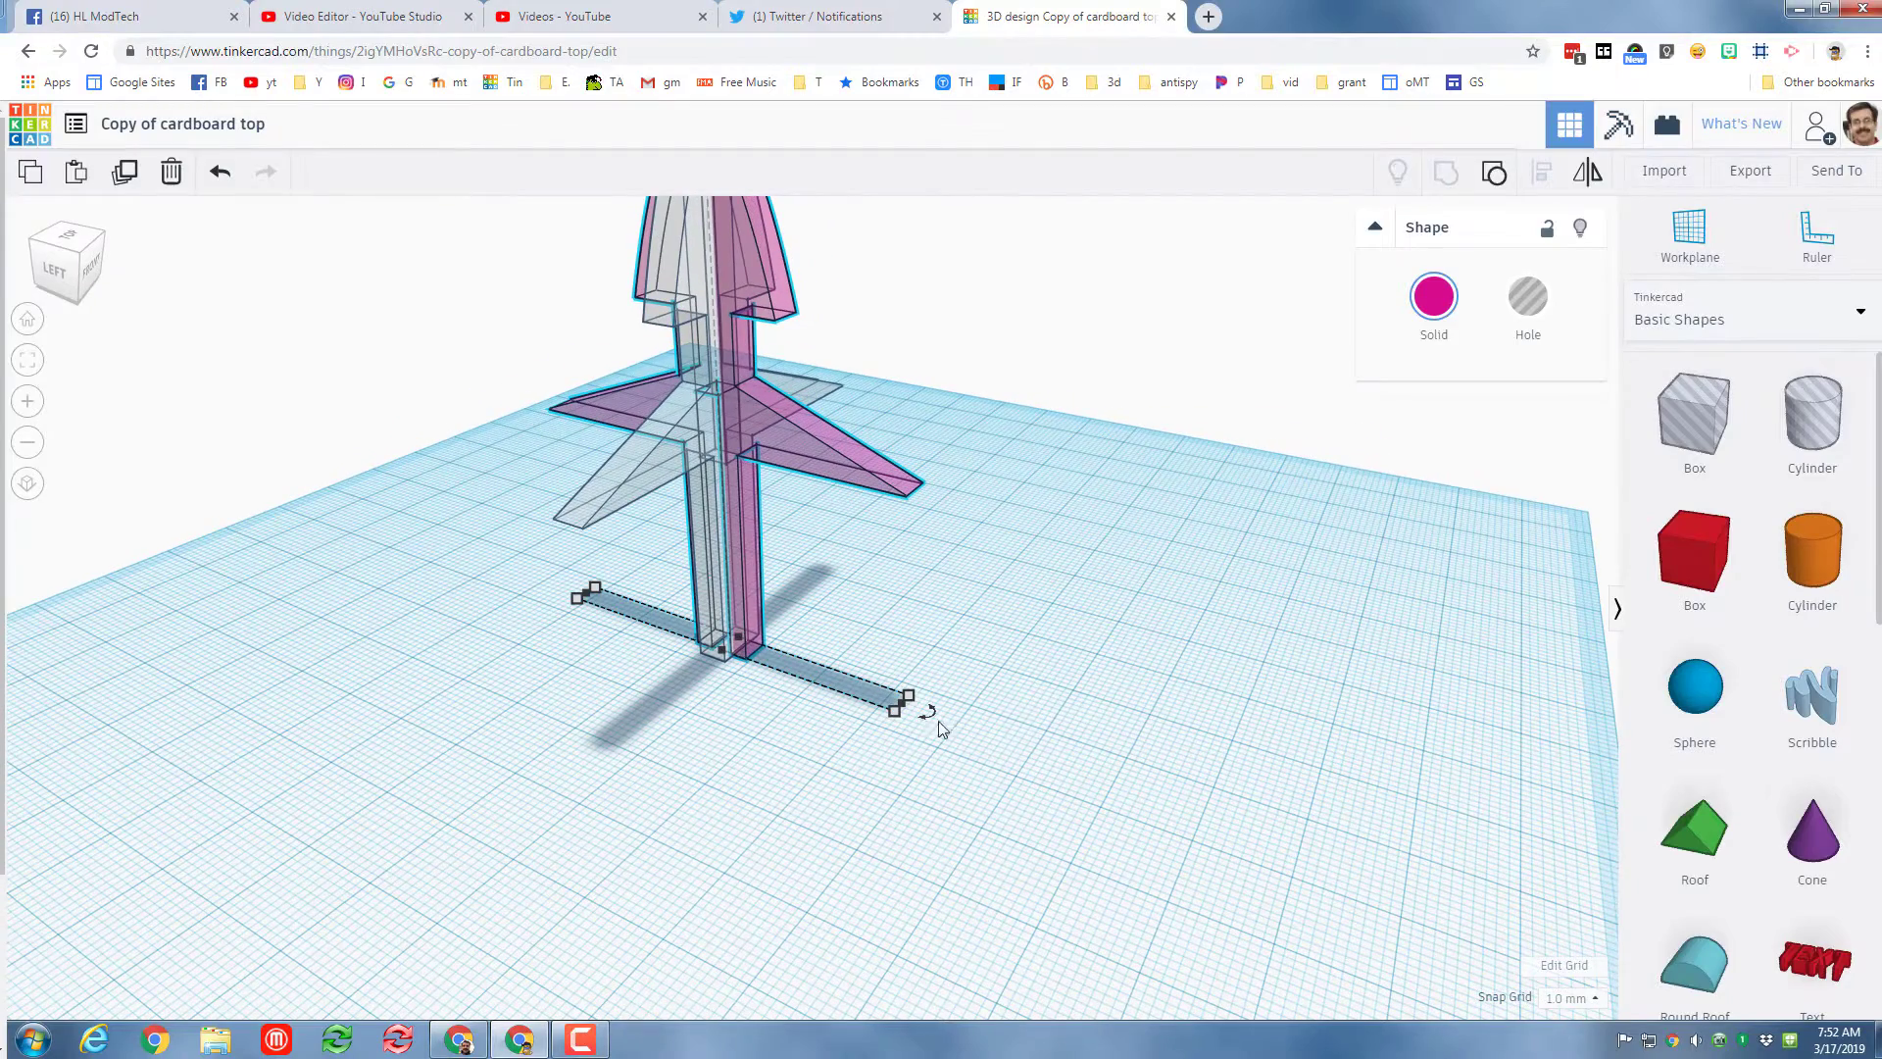
left_click(609, 601)
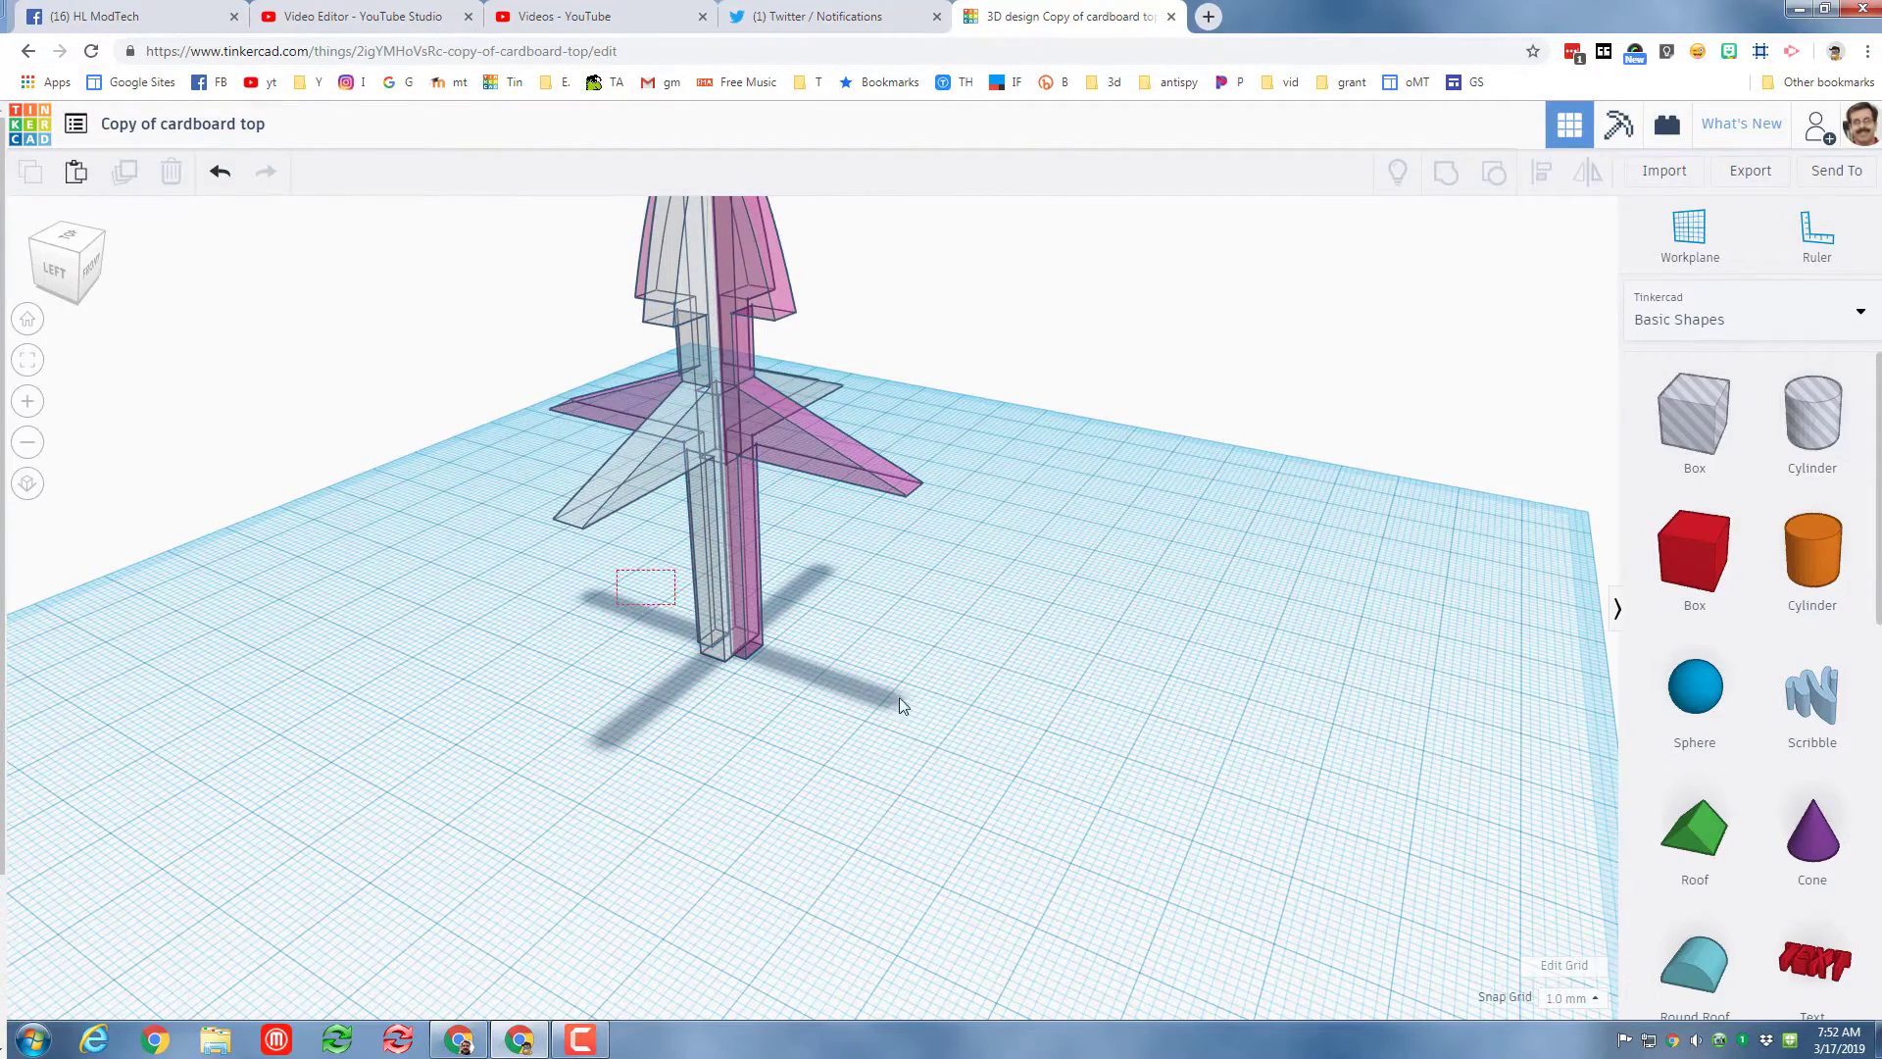
left_click_drag(902, 704, 939, 715)
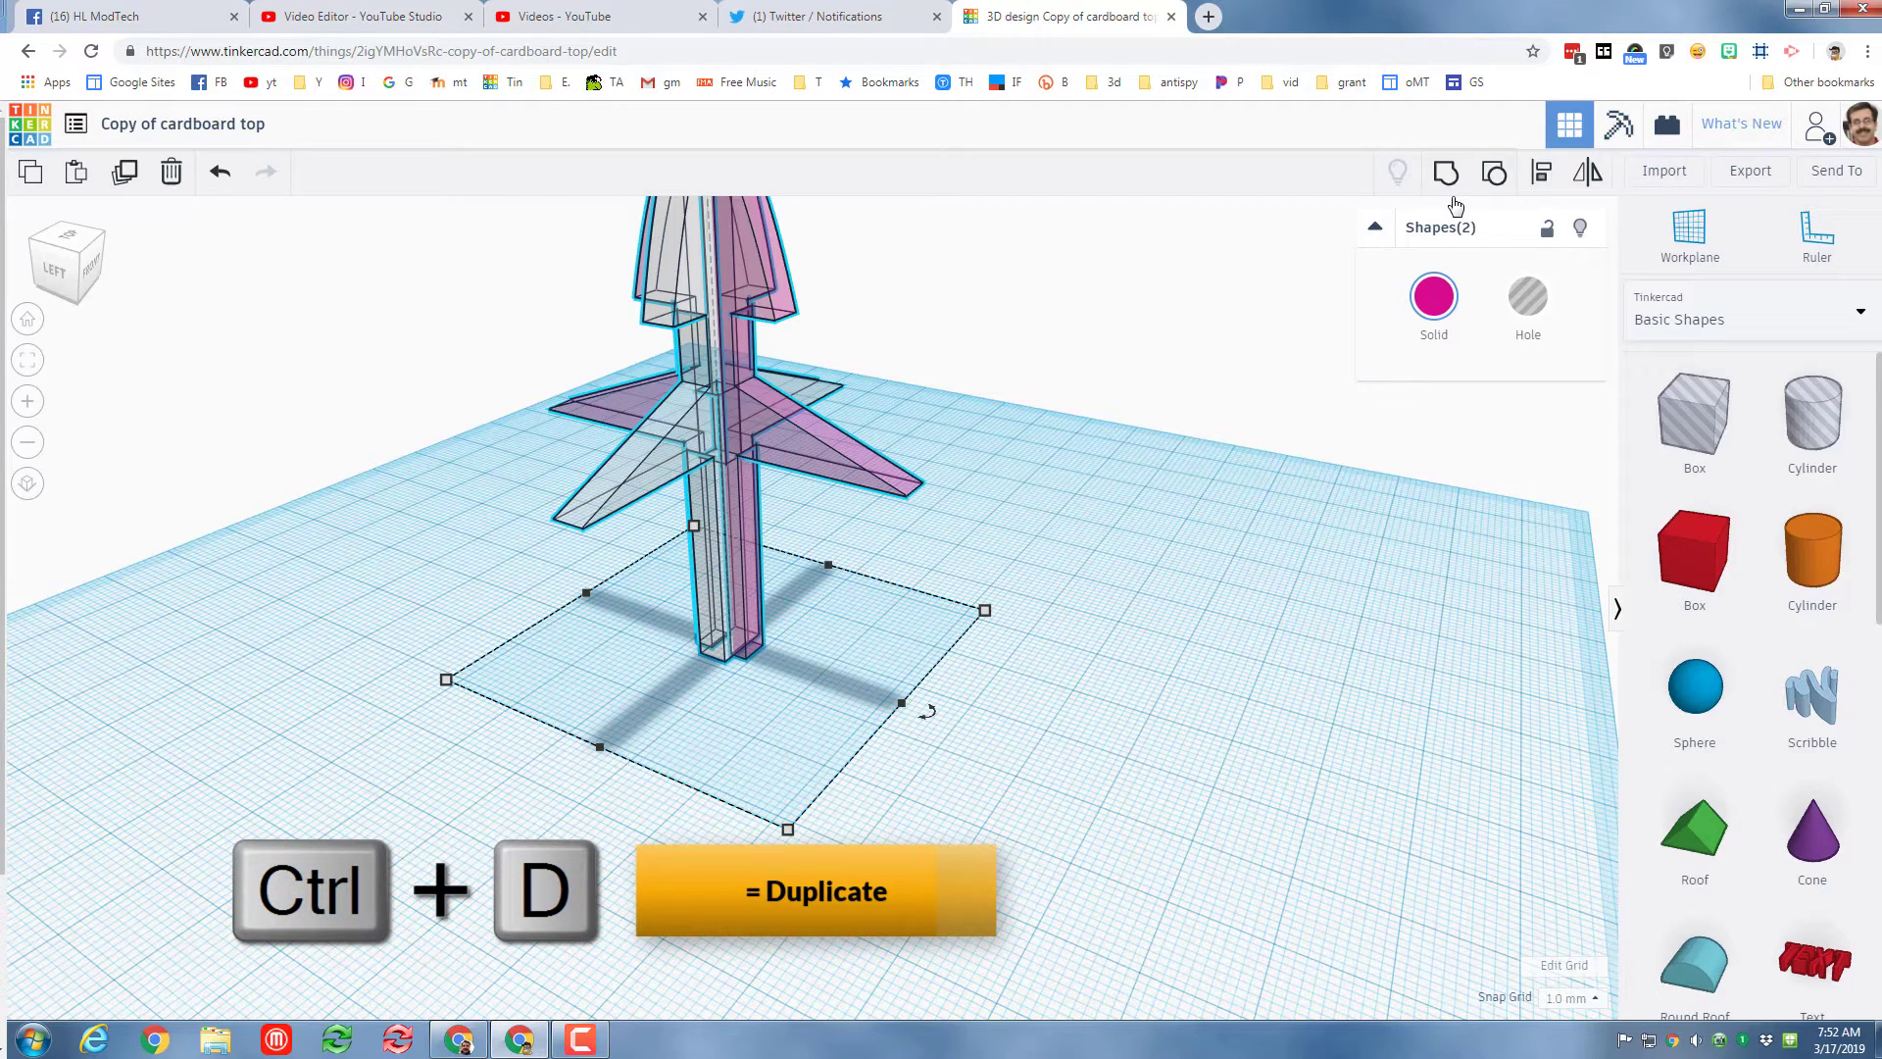
key("ctrl+d")
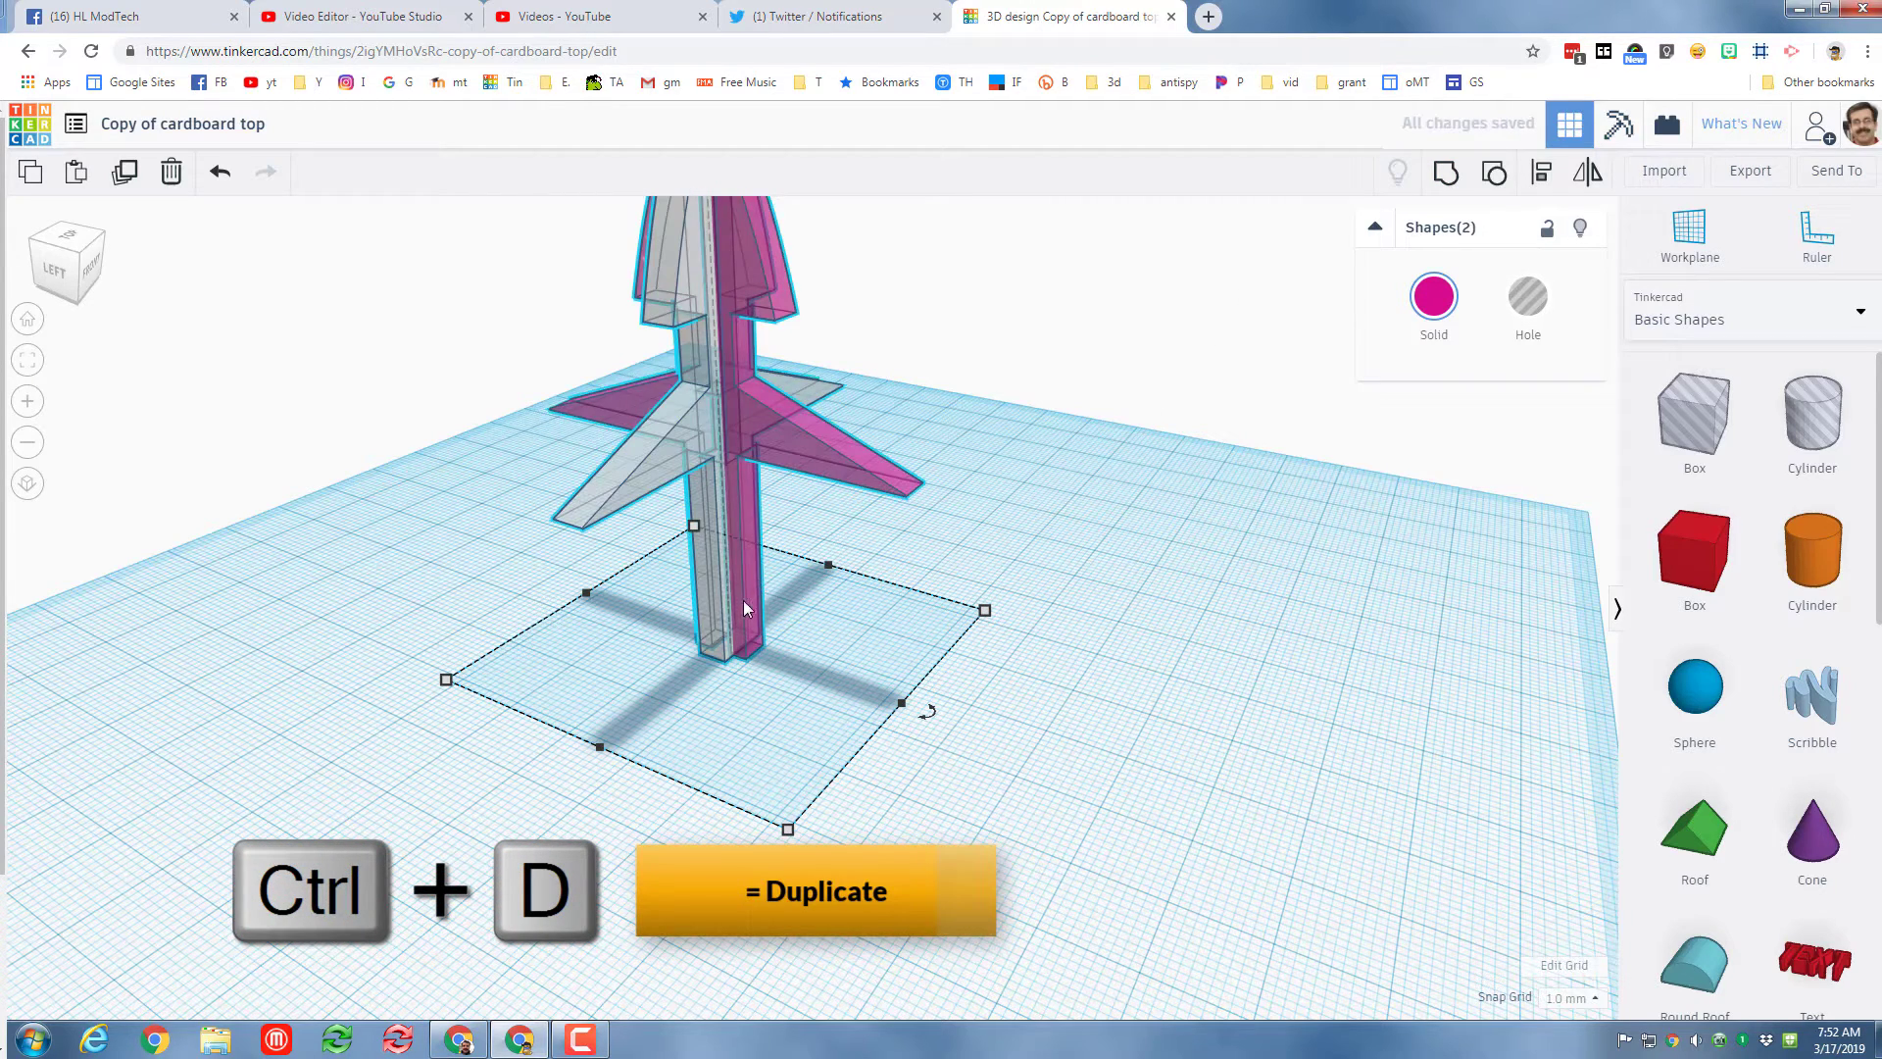
left_click_drag(743, 600, 1137, 554)
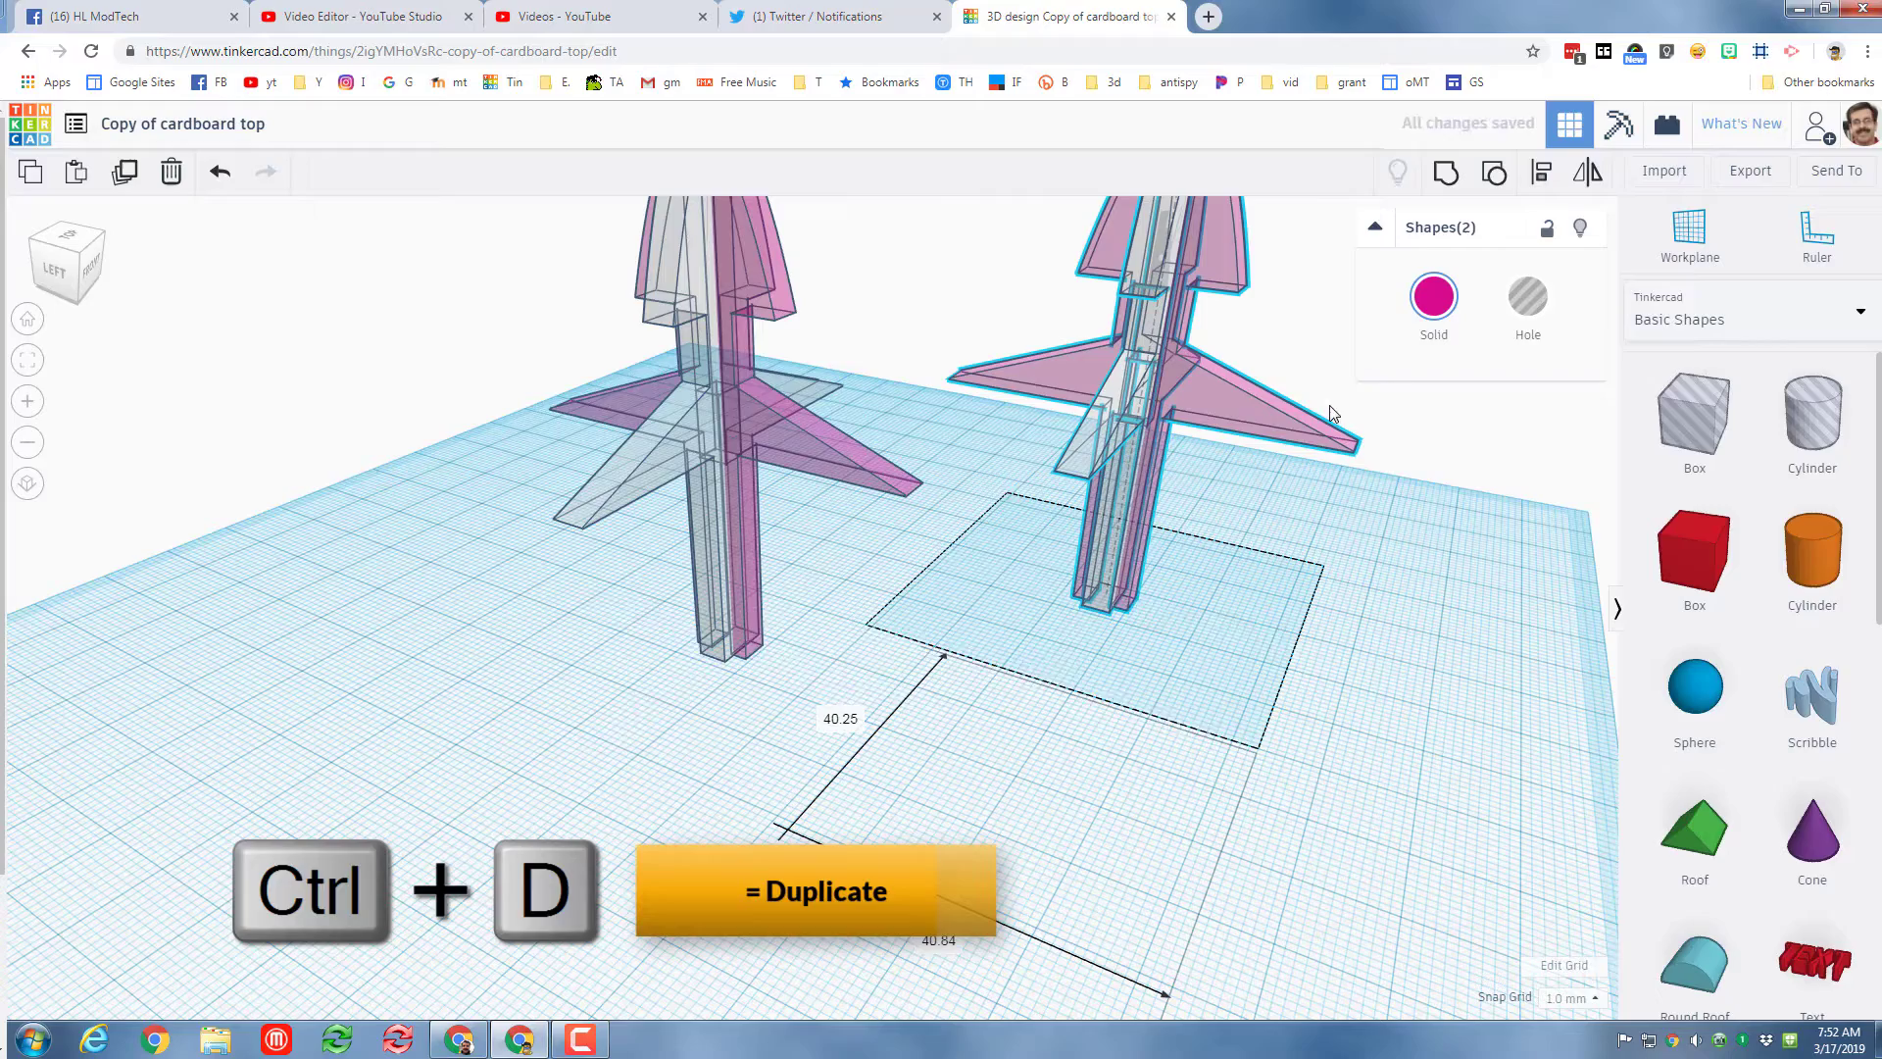
- Group the two duplicated rocket pieces and turn the group into a hole
left_click(1448, 174)
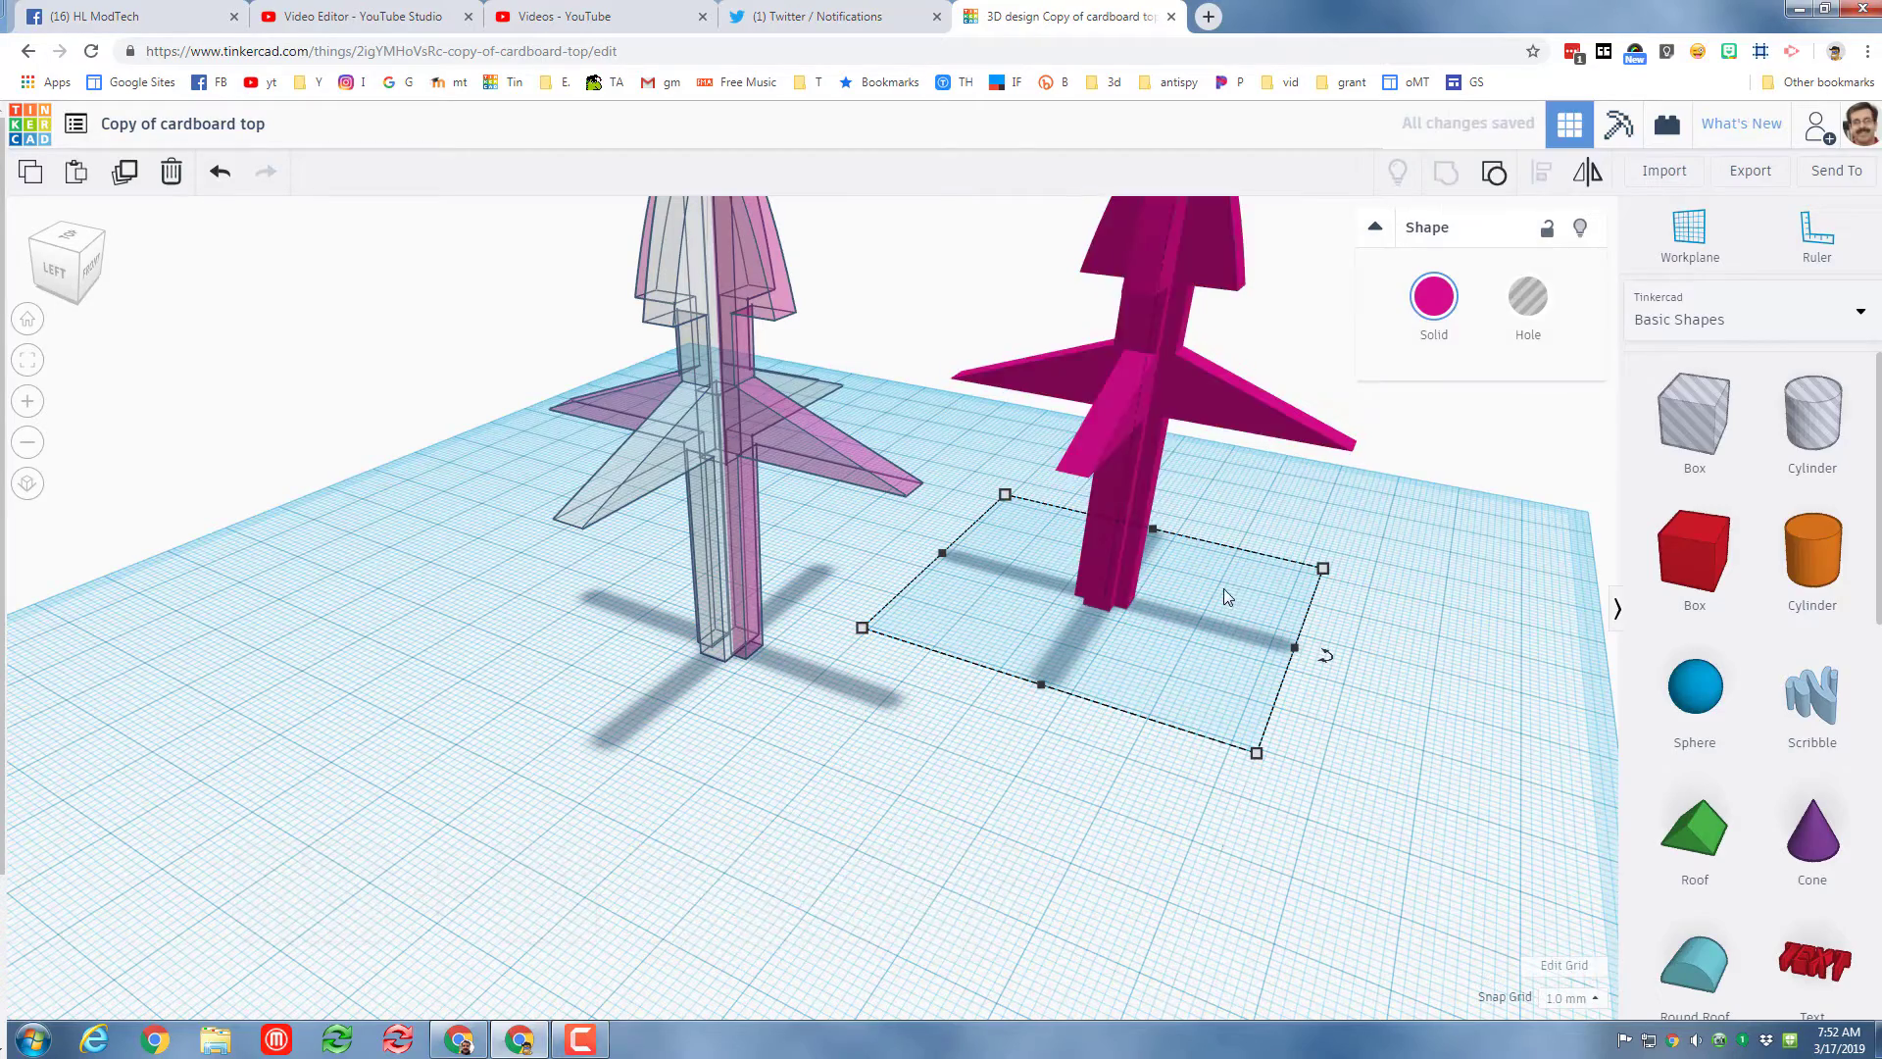
right_click_drag(1043, 651, 1077, 737)
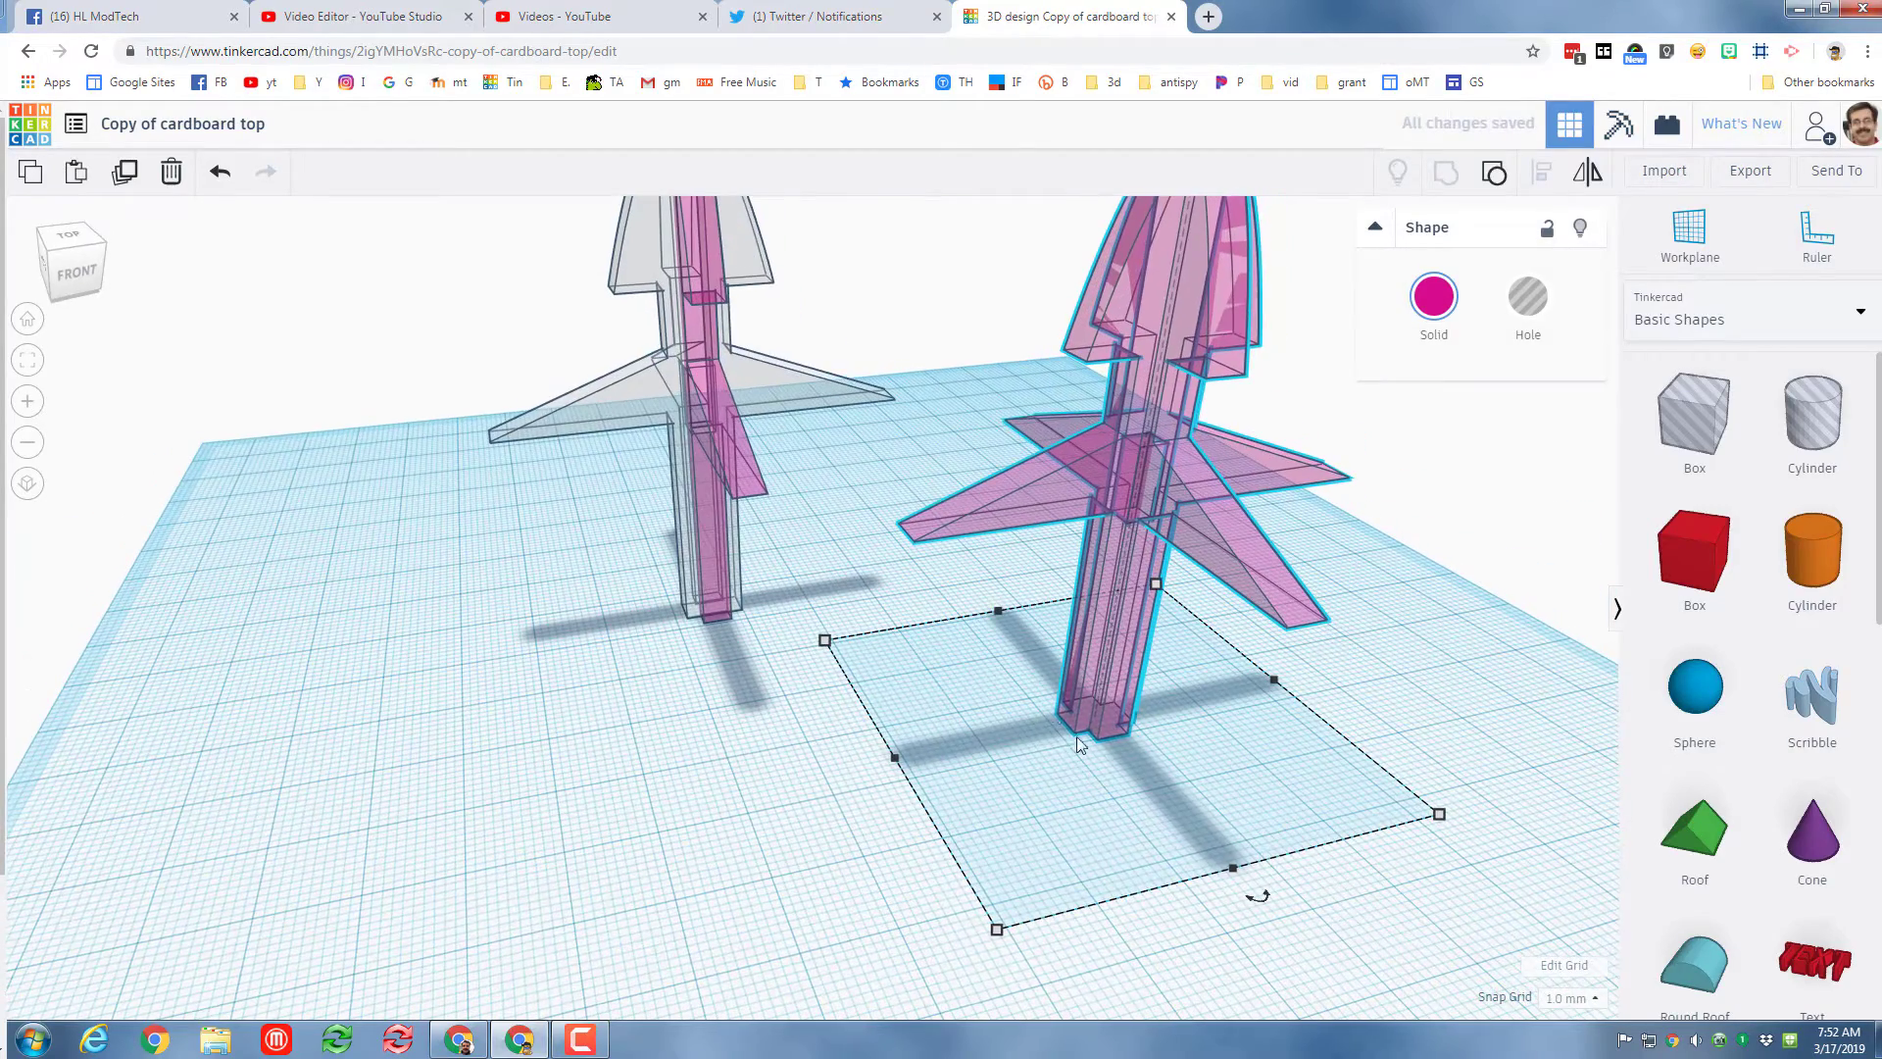
left_click(1536, 312)
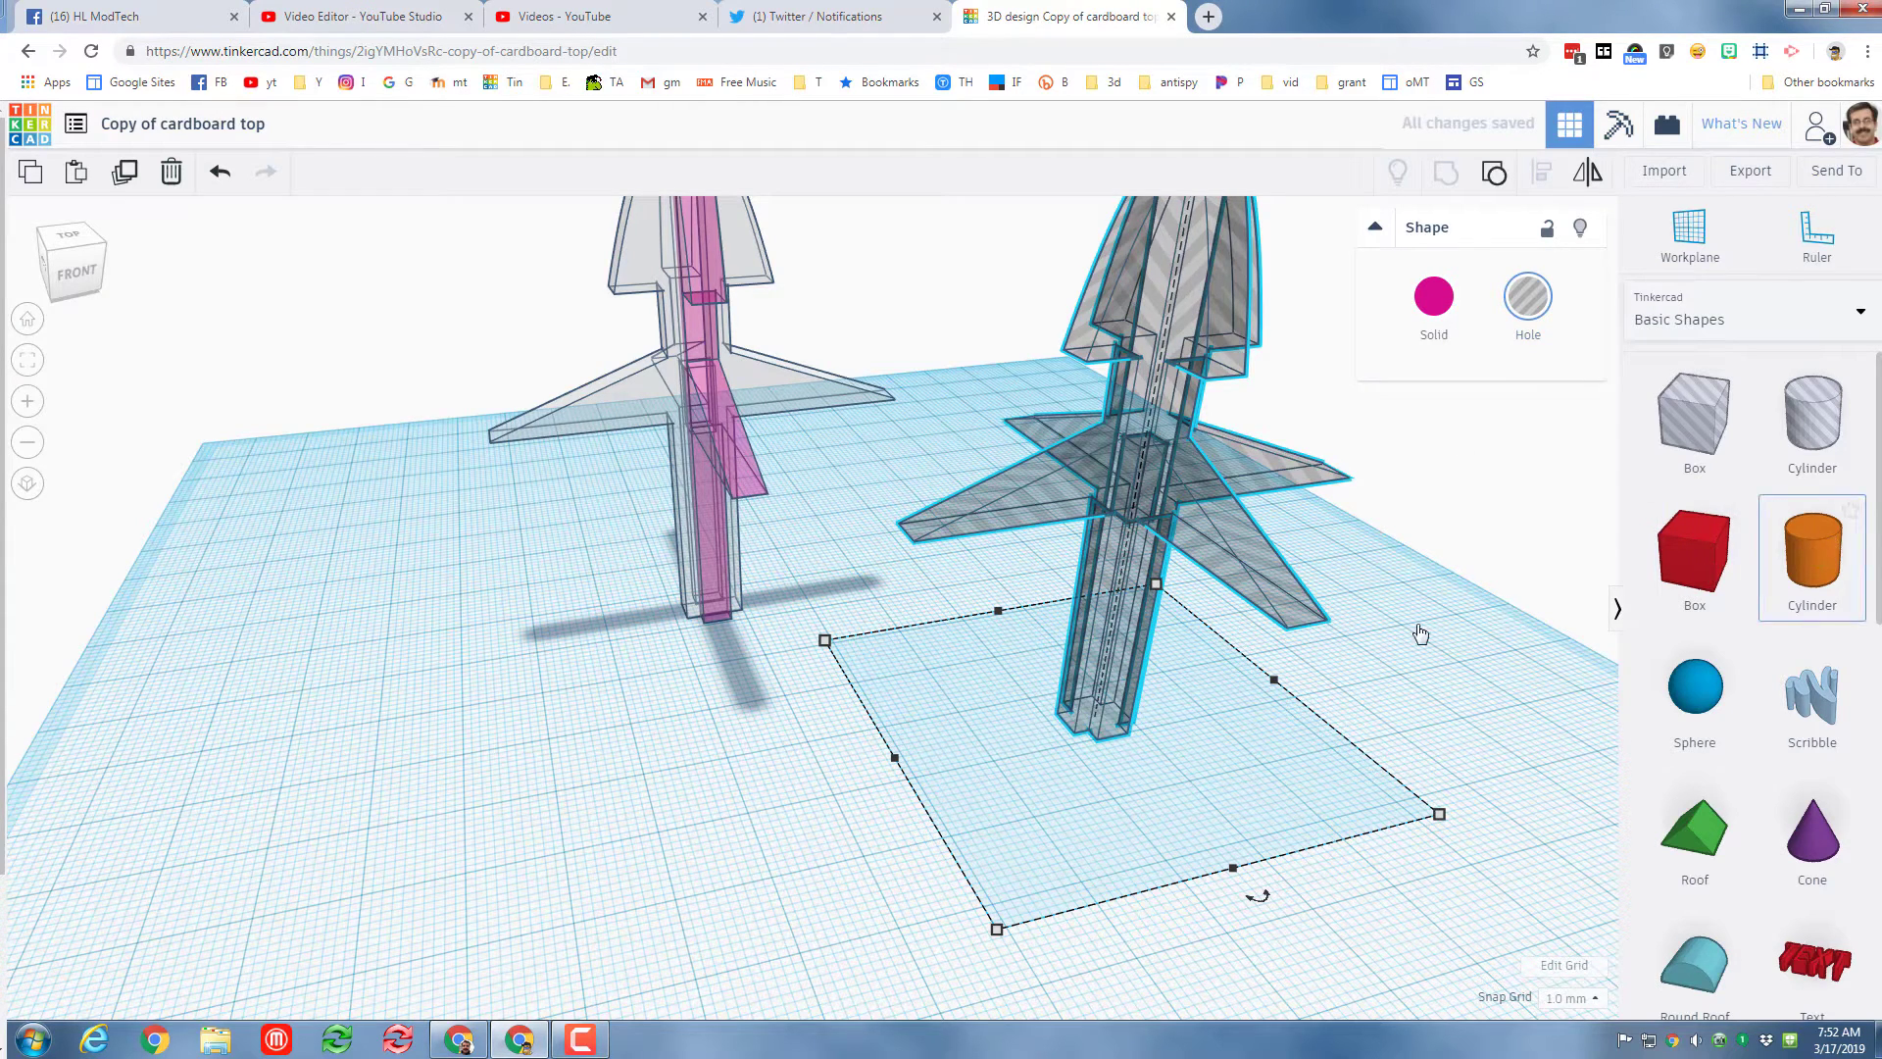
- Place a cylinder on the workplane in front of the rockets and scale it proportionally to 38 mm wide
left_click(867, 788)
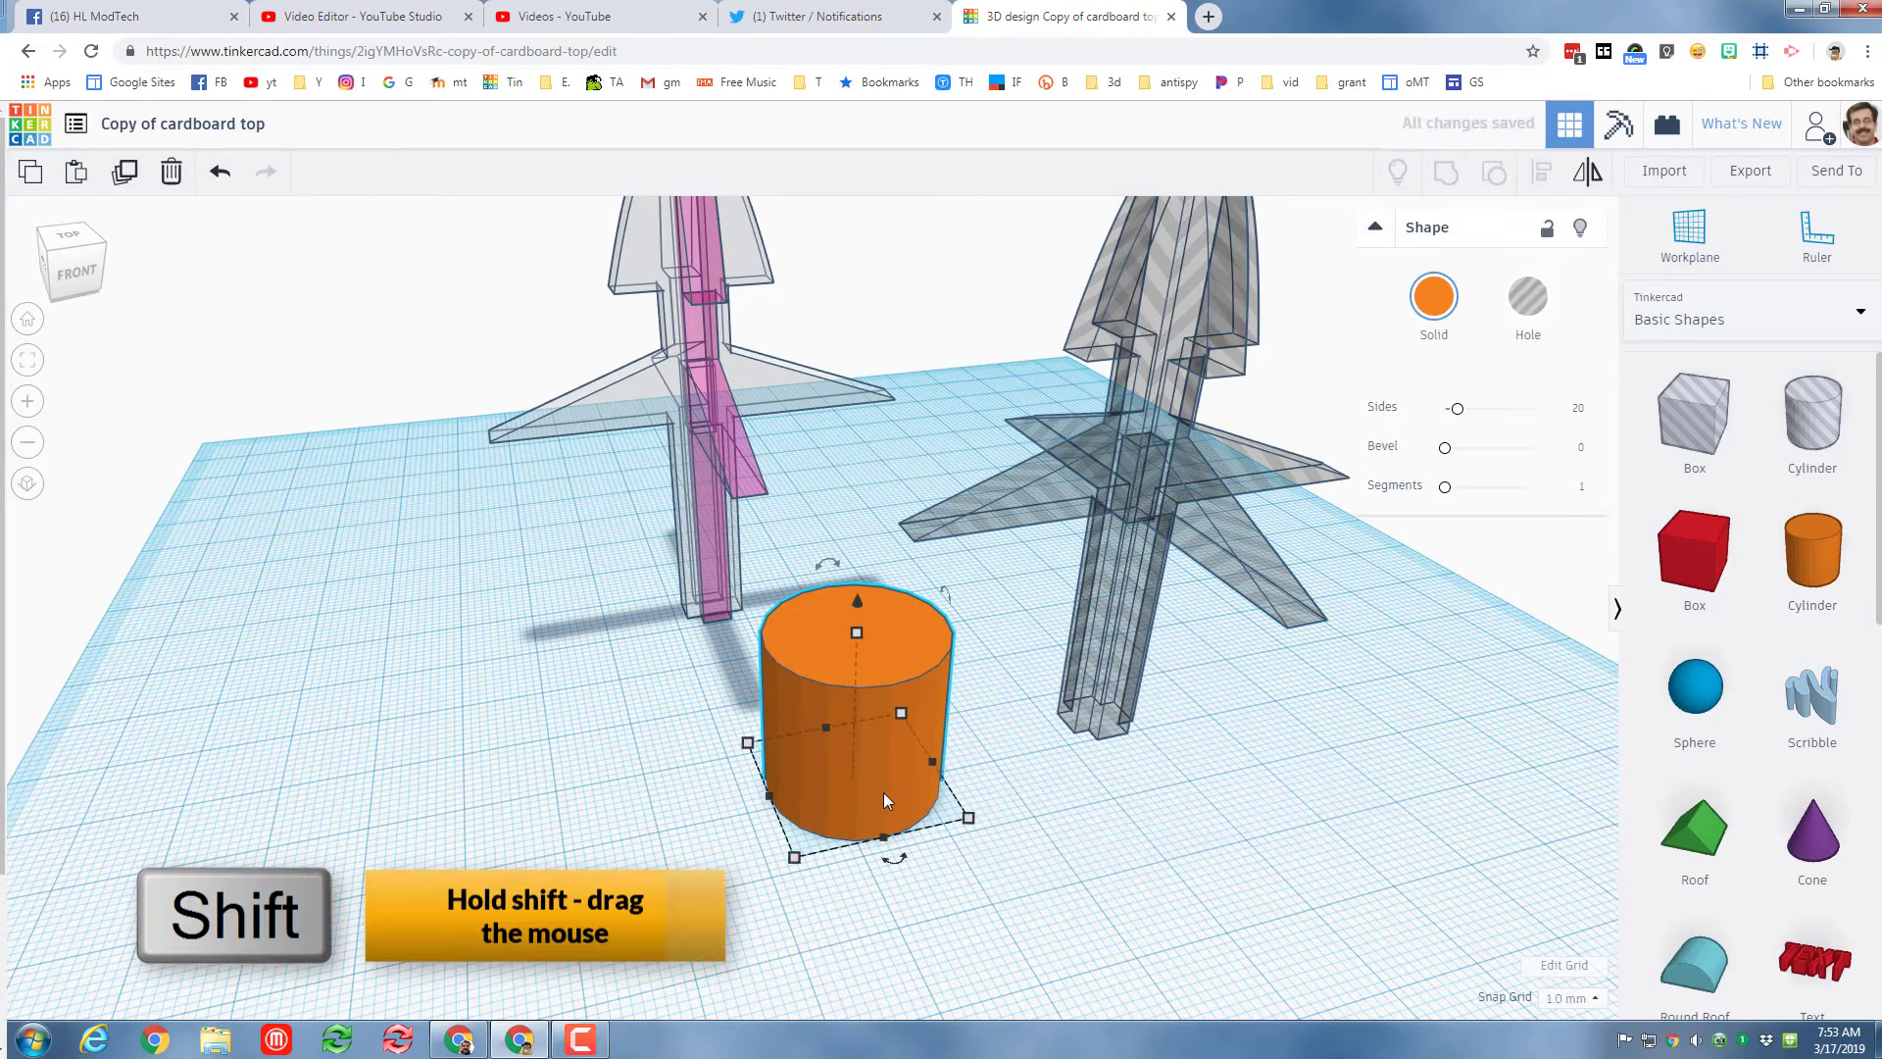
left_click_drag(969, 817, 1196, 890, "shift")
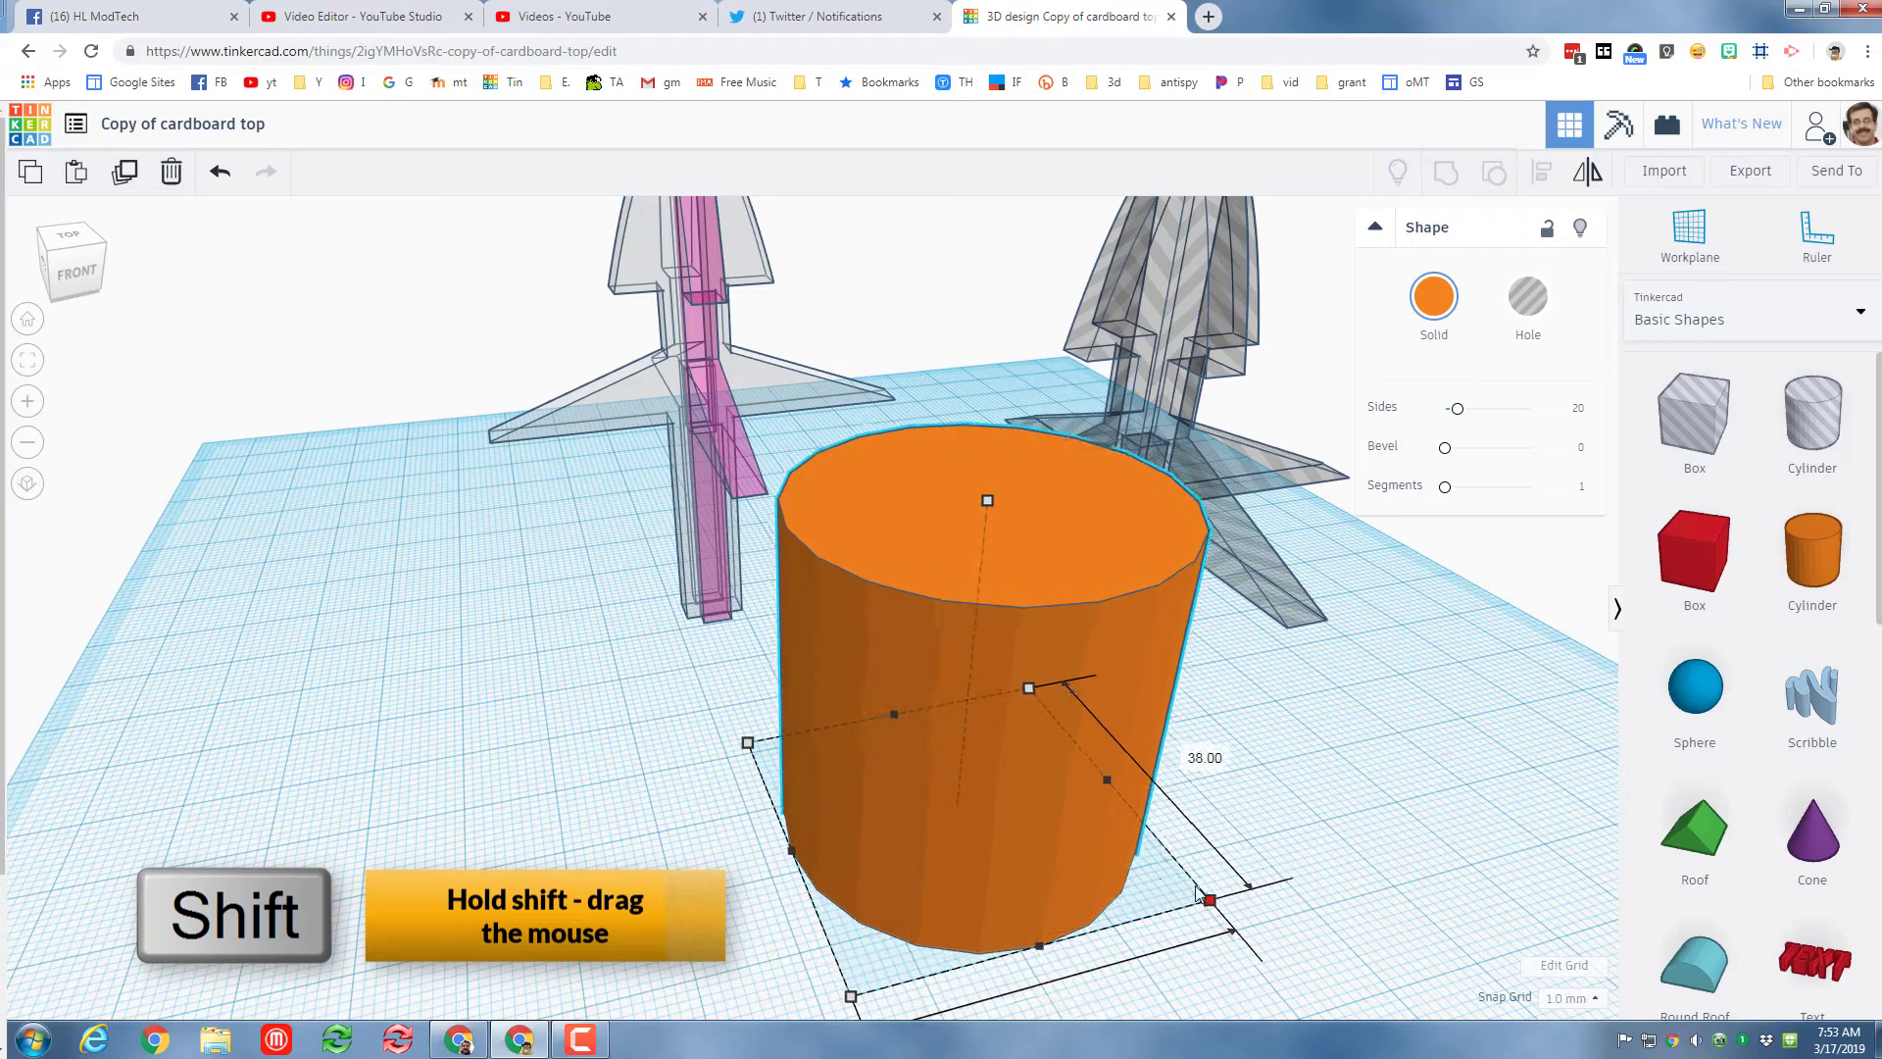
- Move the cylinder onto the hole rocket group, then align the two to each other's centre in both horizontal directions
left_click(65, 236)
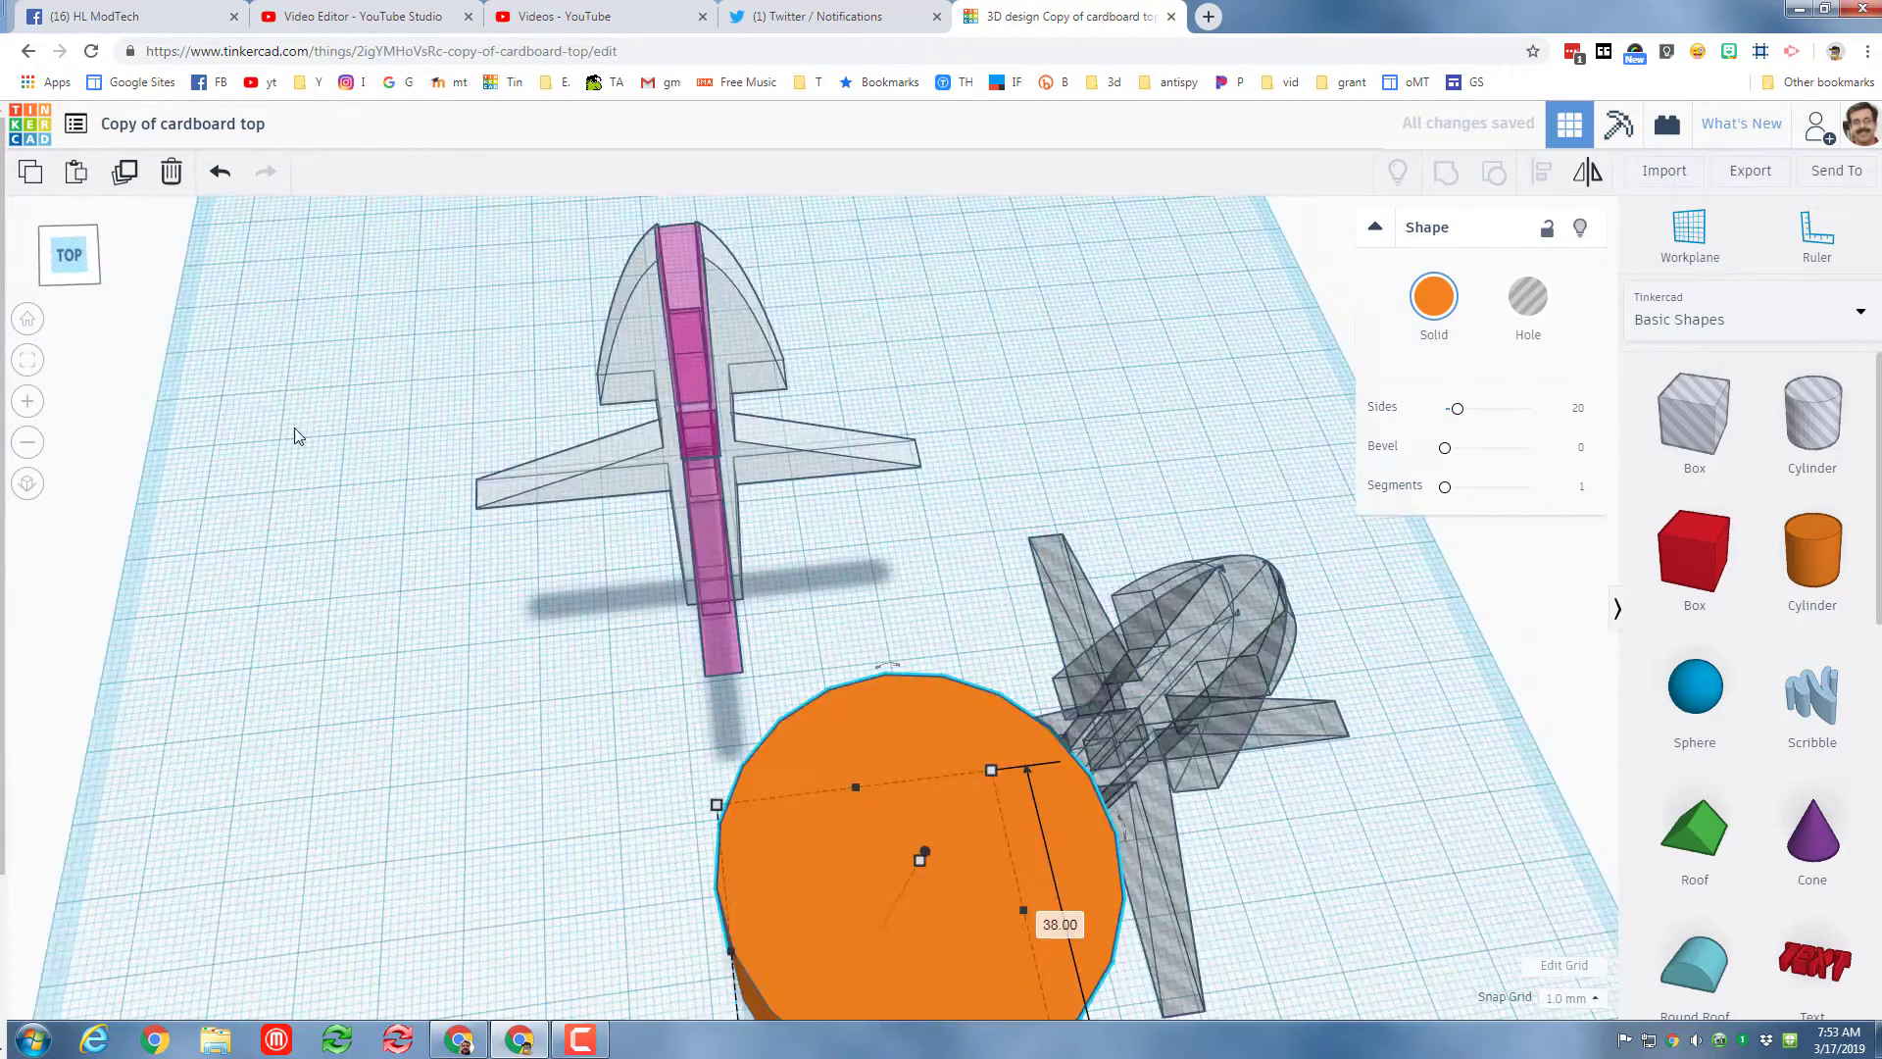
scroll(684, 708, "down", 2)
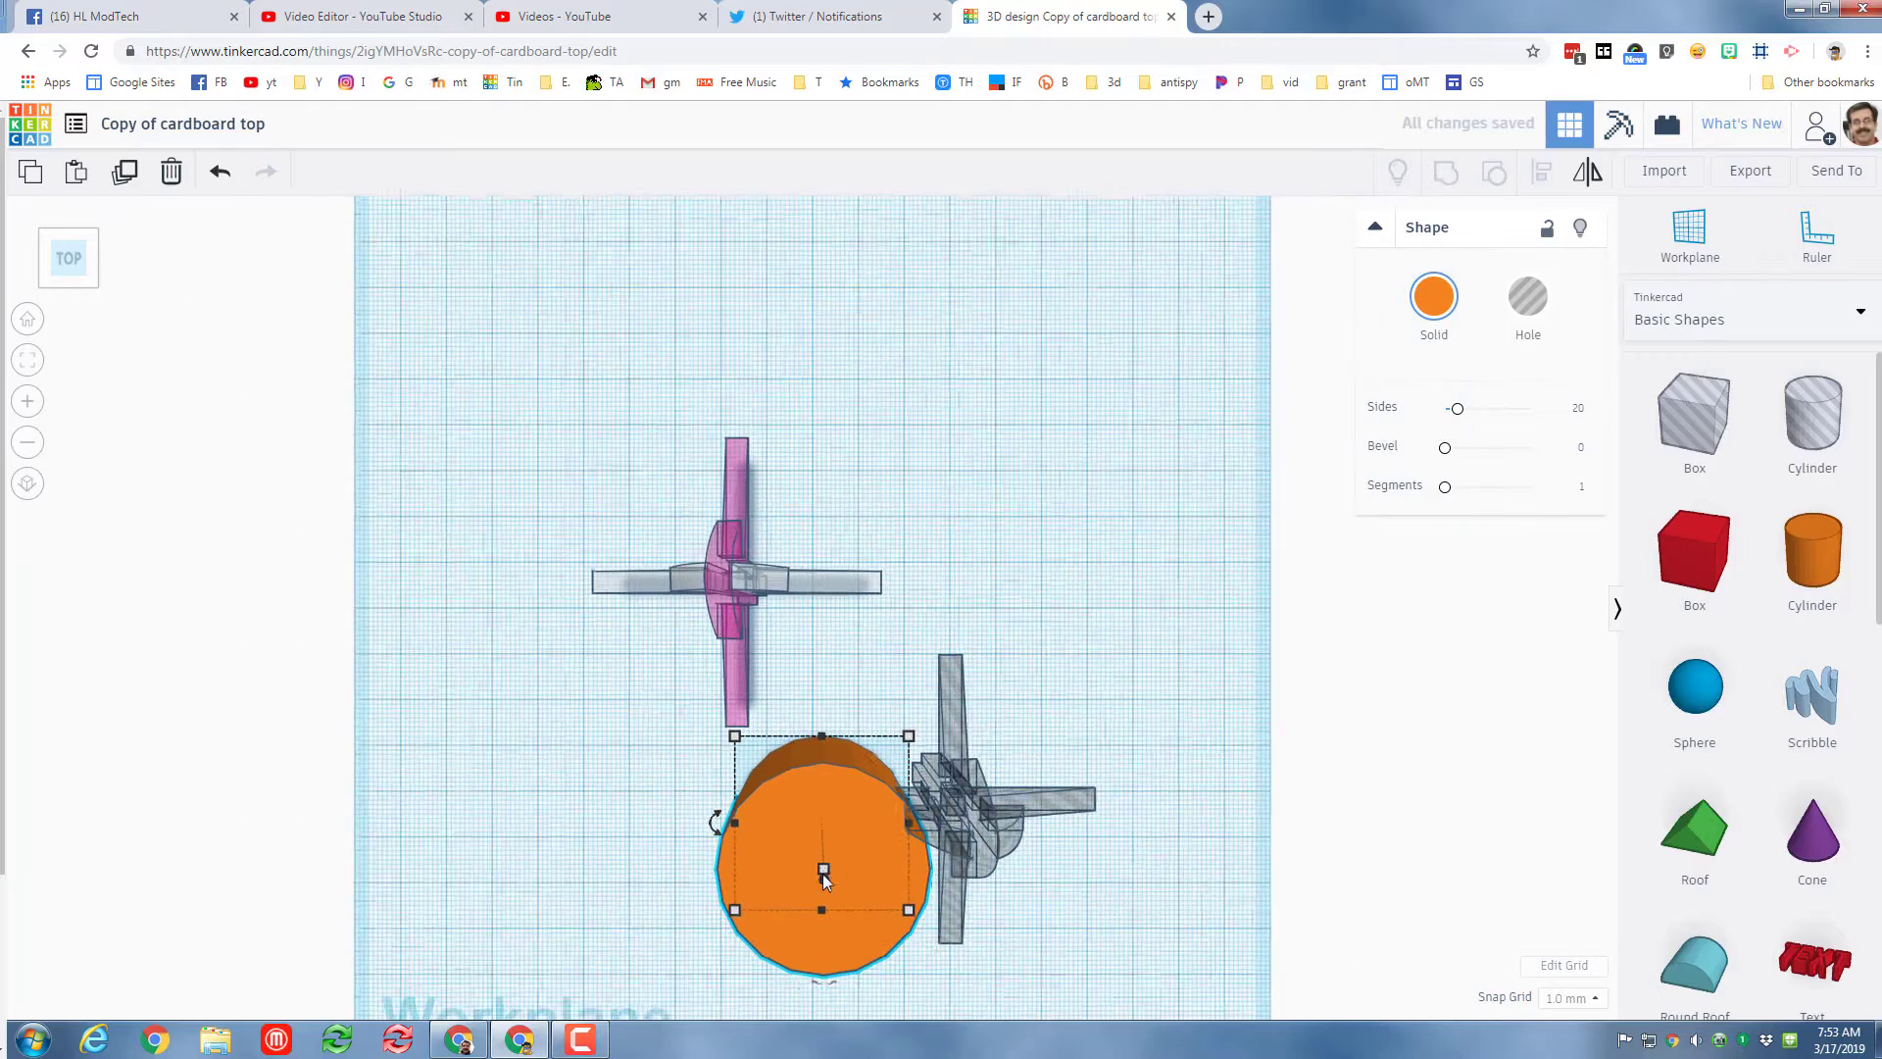
left_click_drag(878, 806, 1030, 708)
left_click_drag(809, 673, 1068, 926)
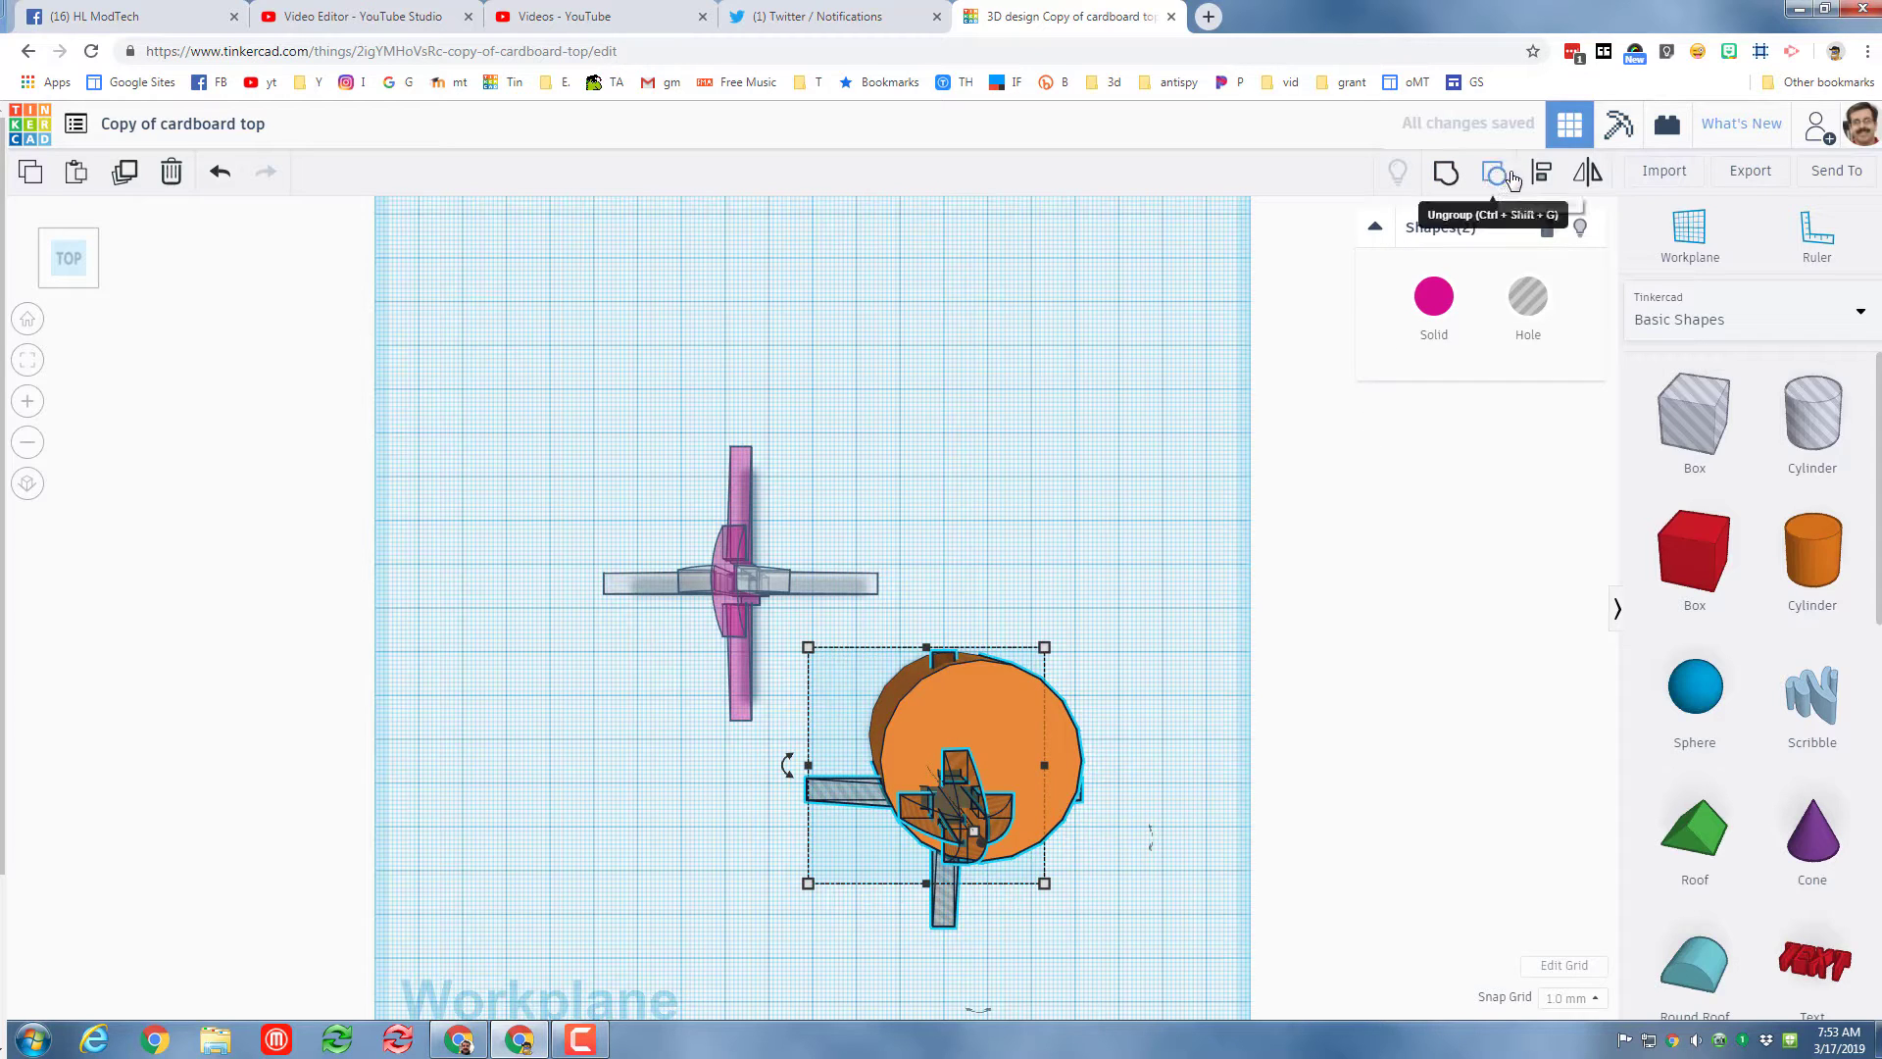
key("l")
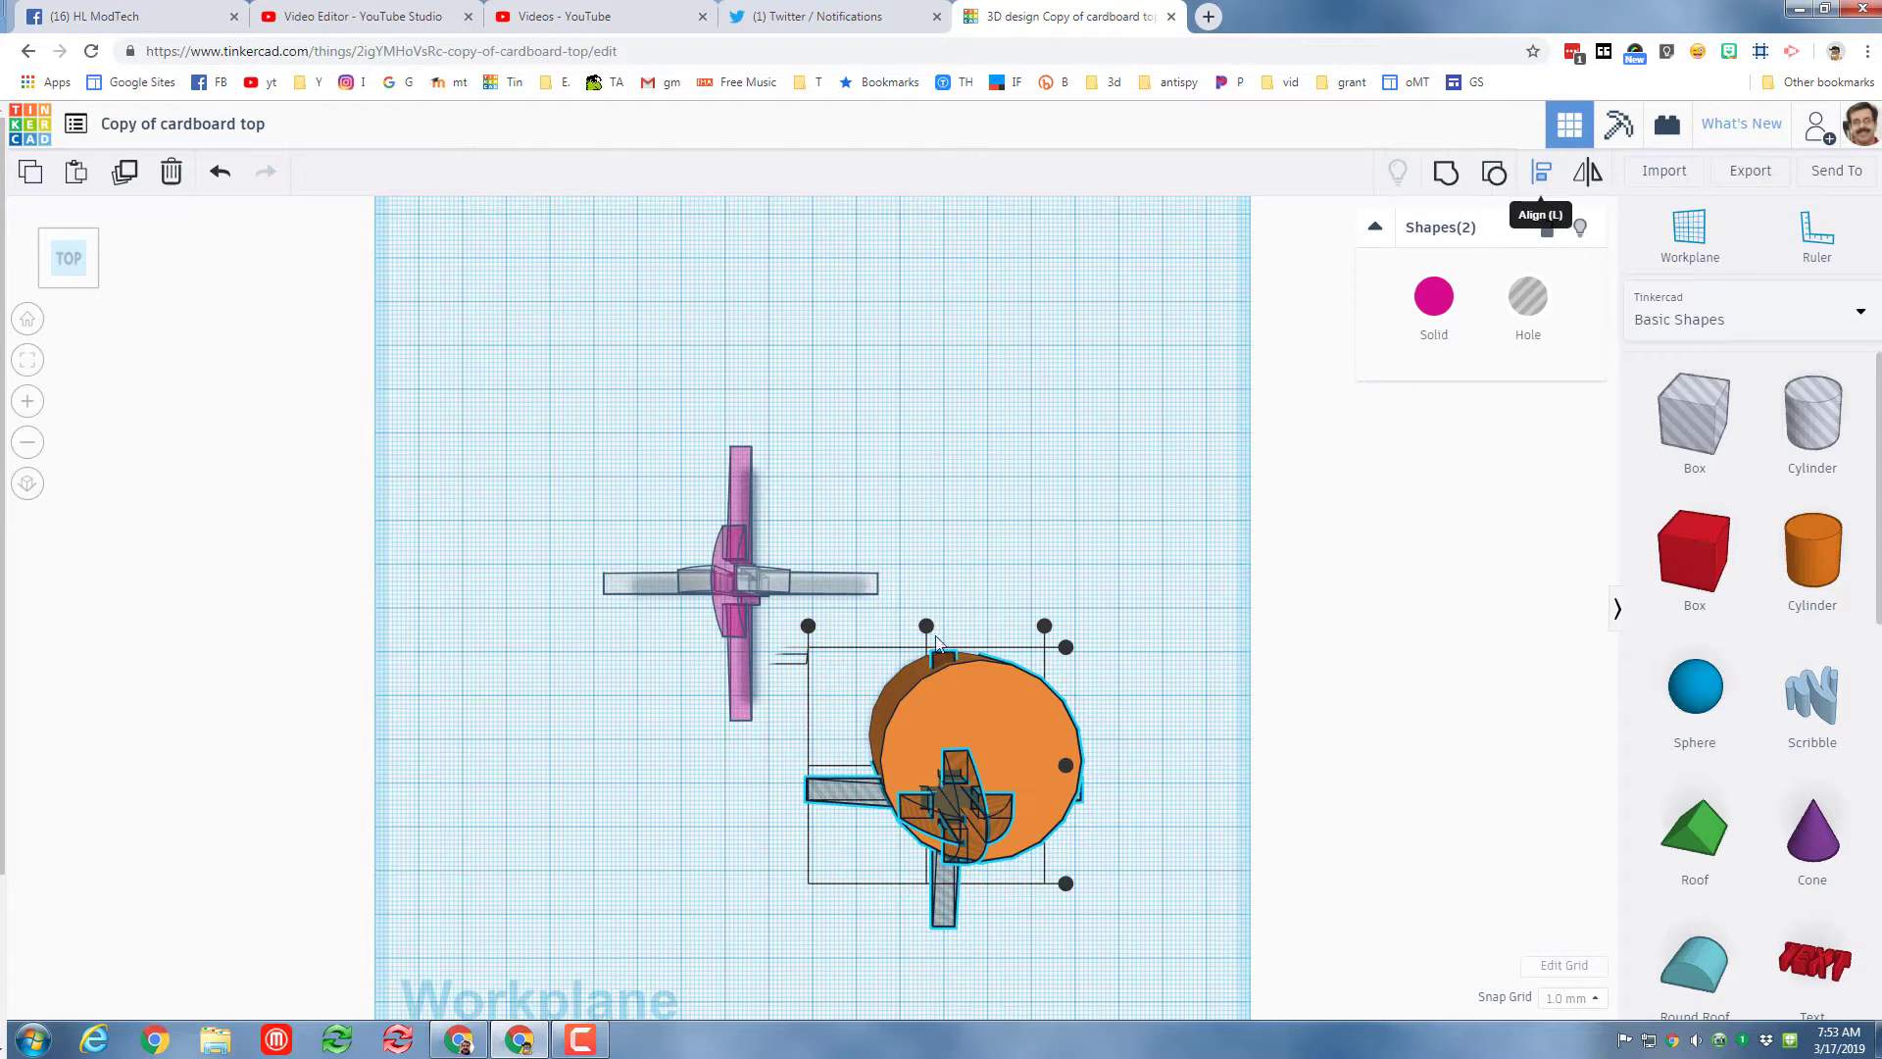
left_click(926, 625)
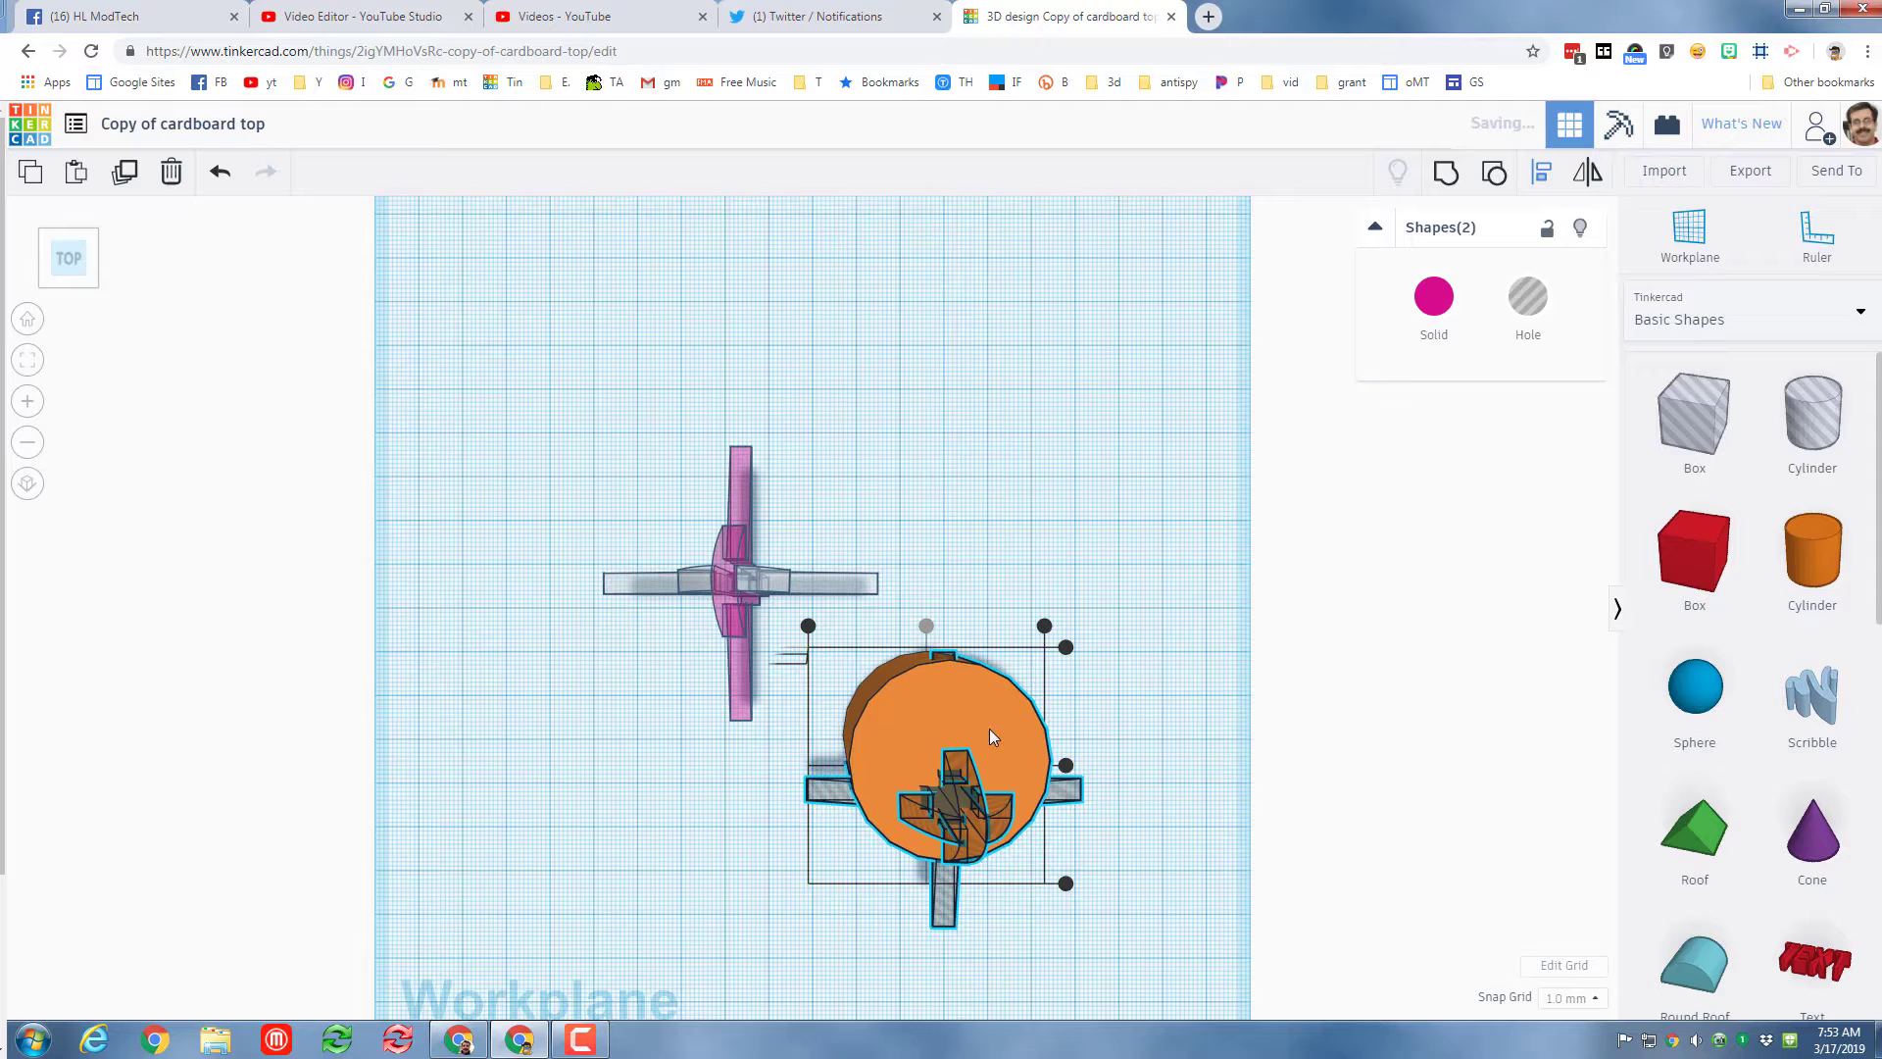
left_click(1065, 764)
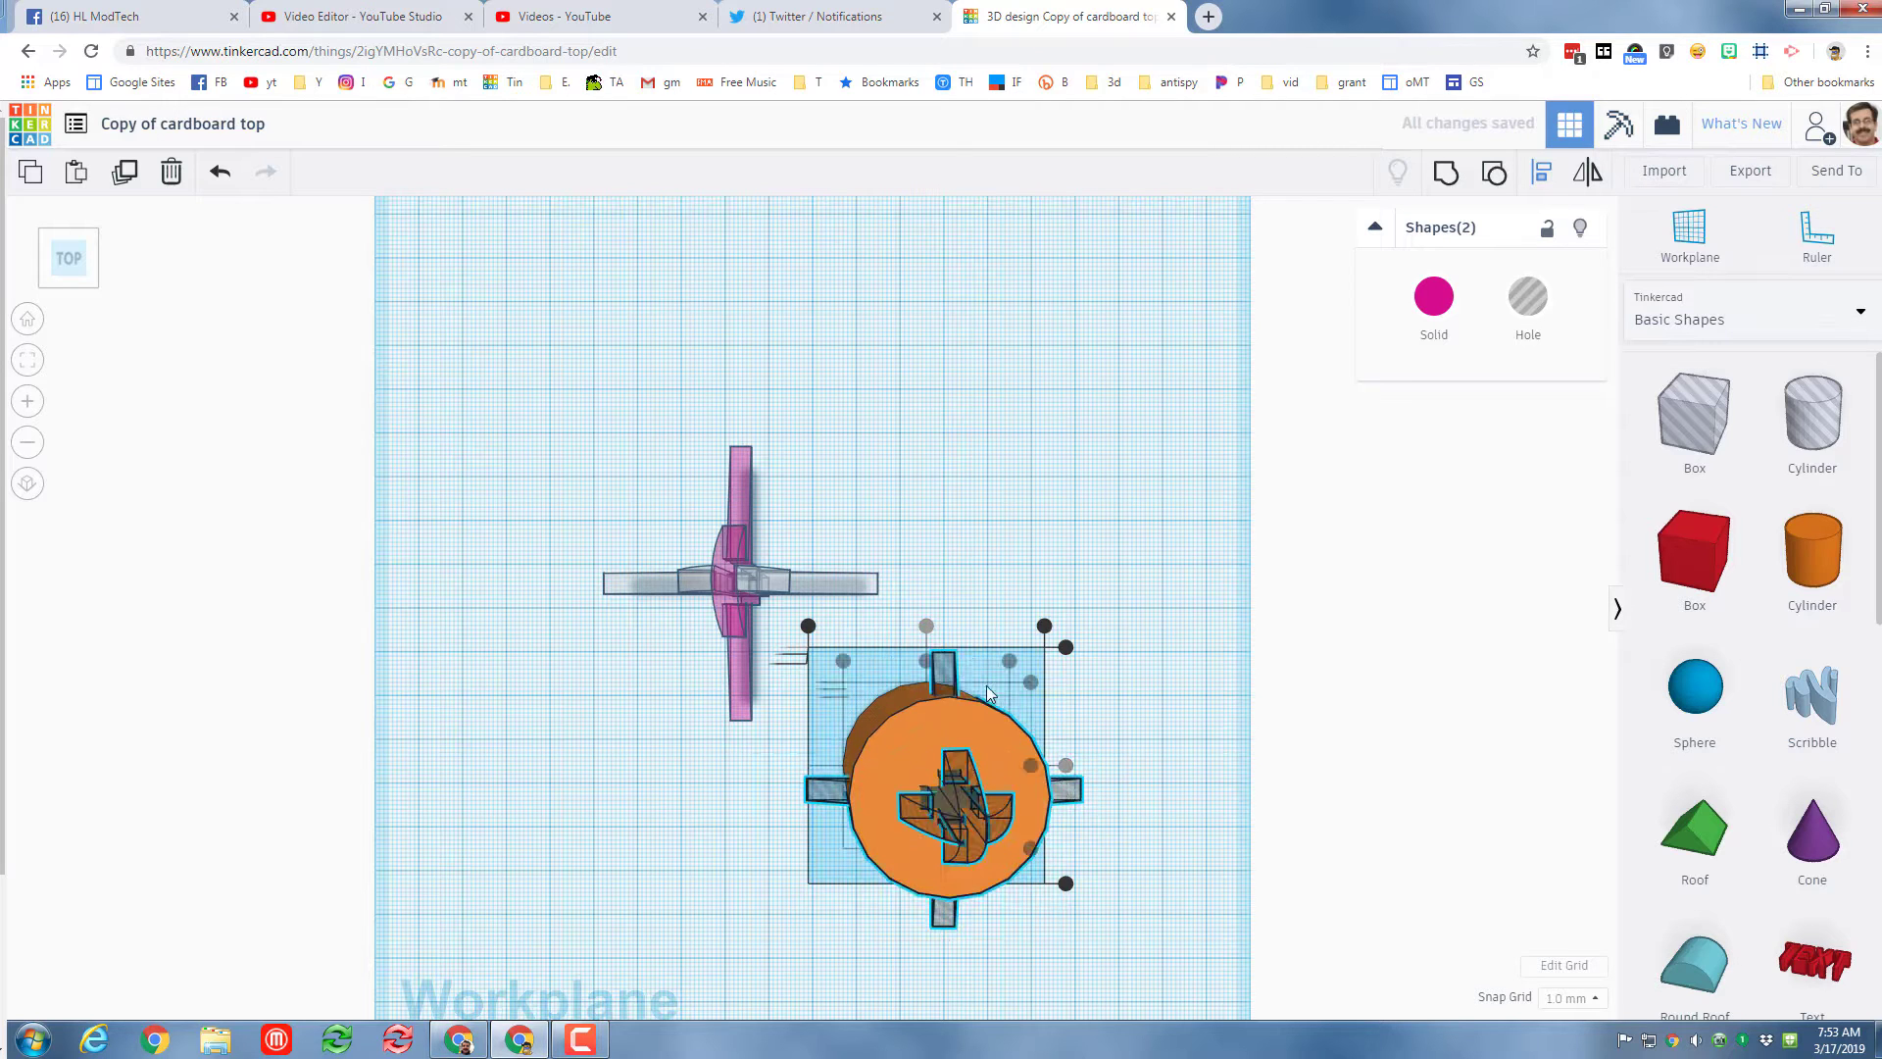
left_click(1110, 688)
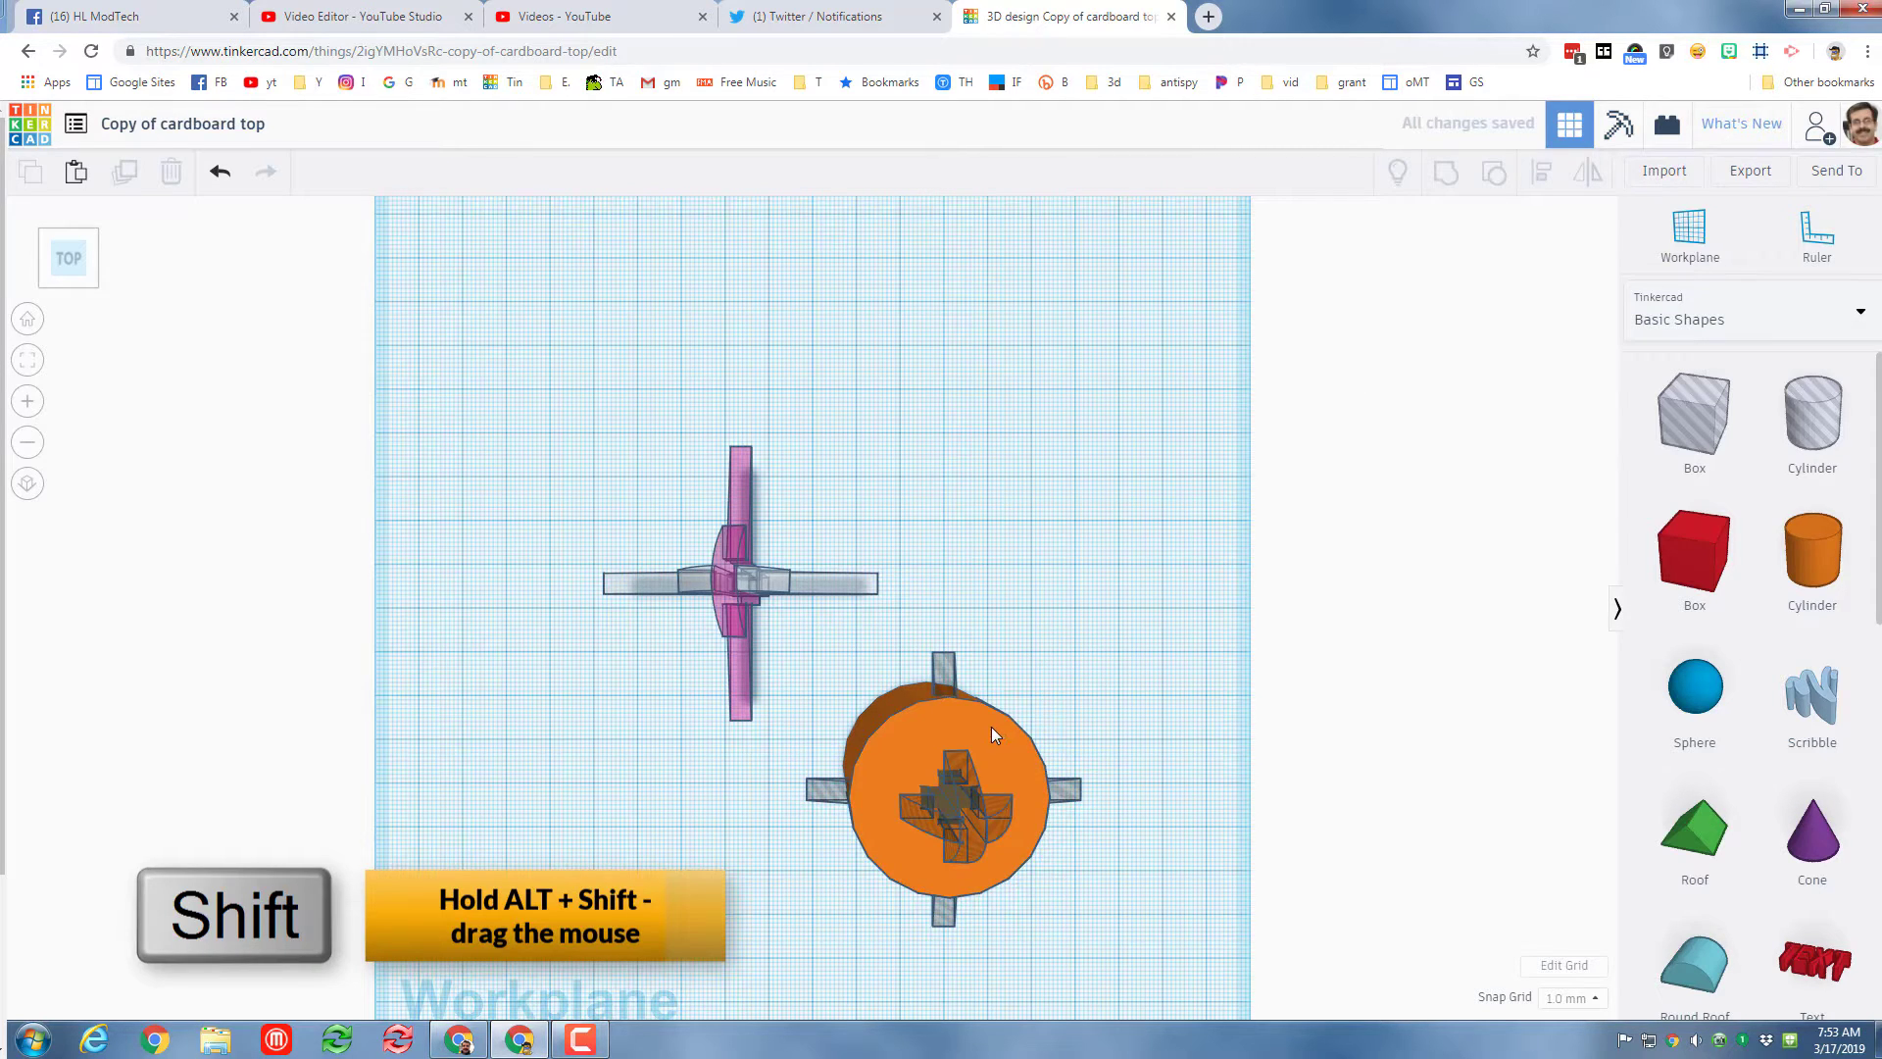
- Scale the cylinder proportionally about its centre to 54 mm and set its sides to 64
left_click(996, 753)
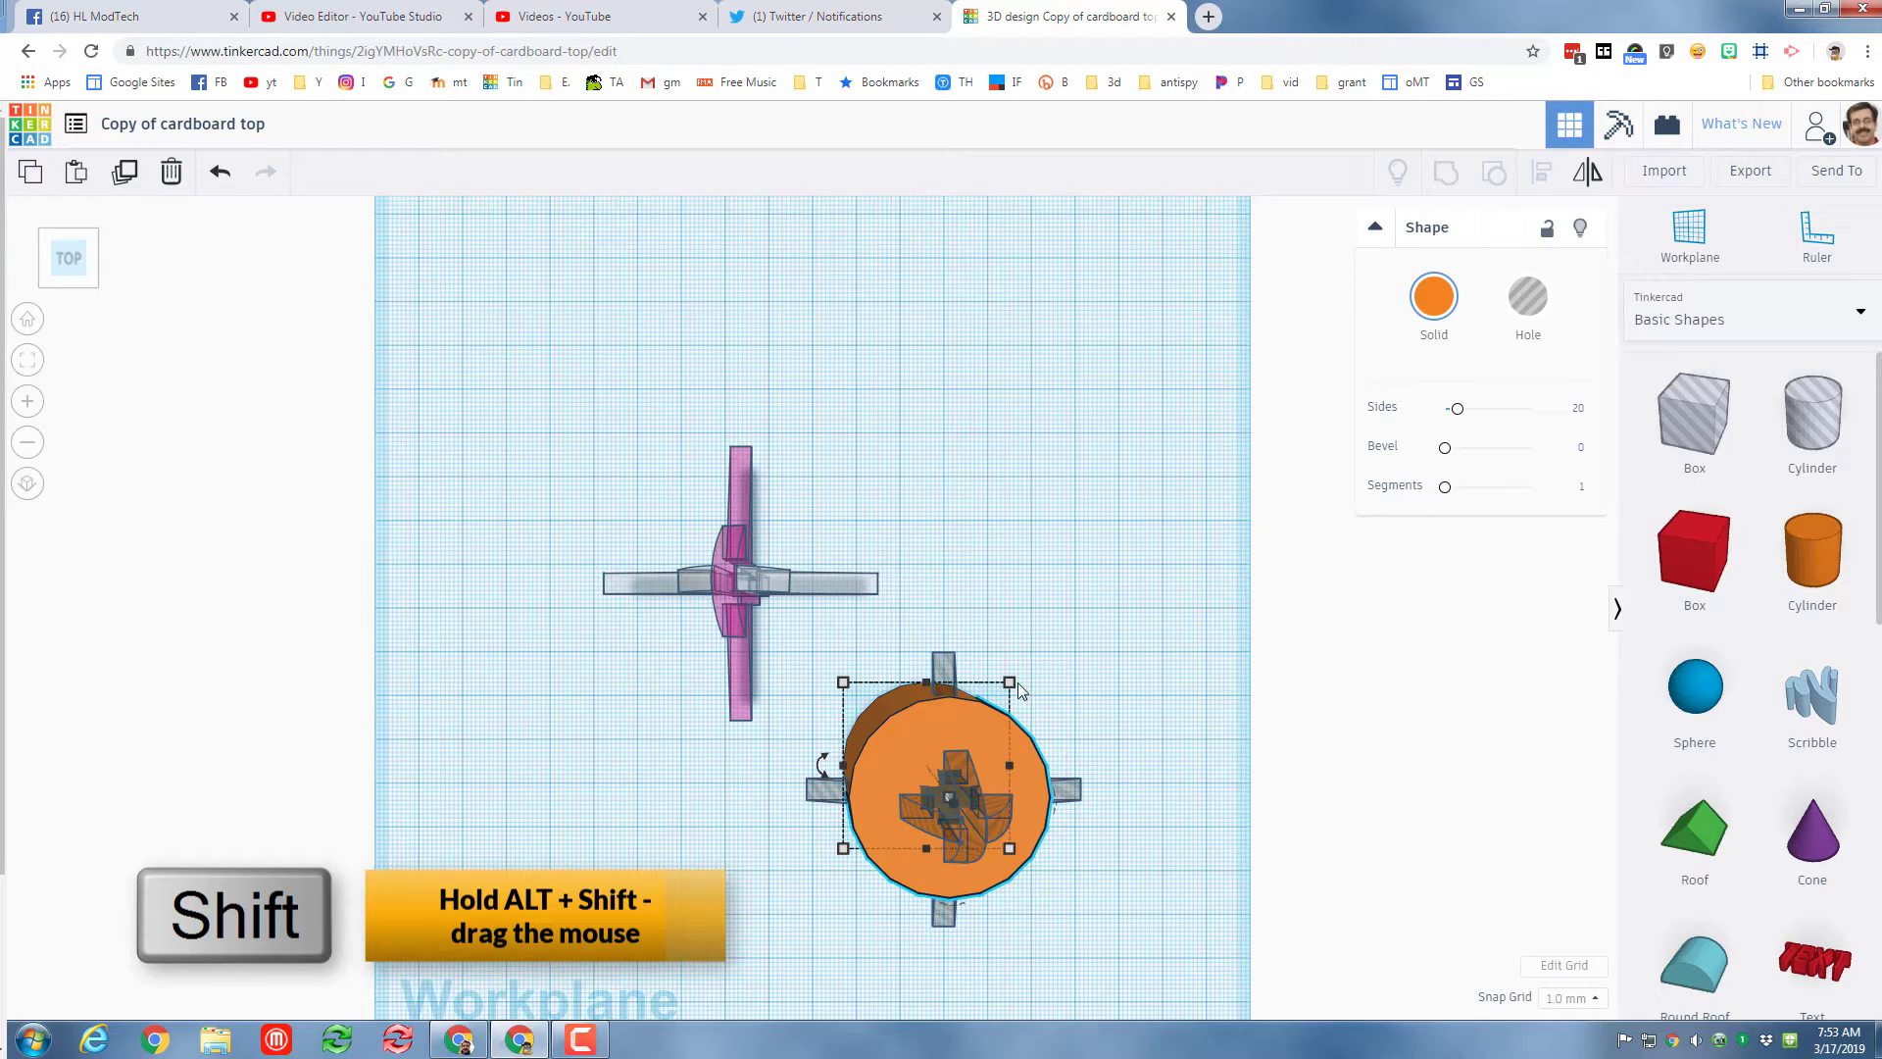
mouse_move(1016, 682)
left_mouse_down("alt+shift")
mouse_move(1065, 657)
mouse_move(1044, 685)
left_mouse_up("alt+shift")
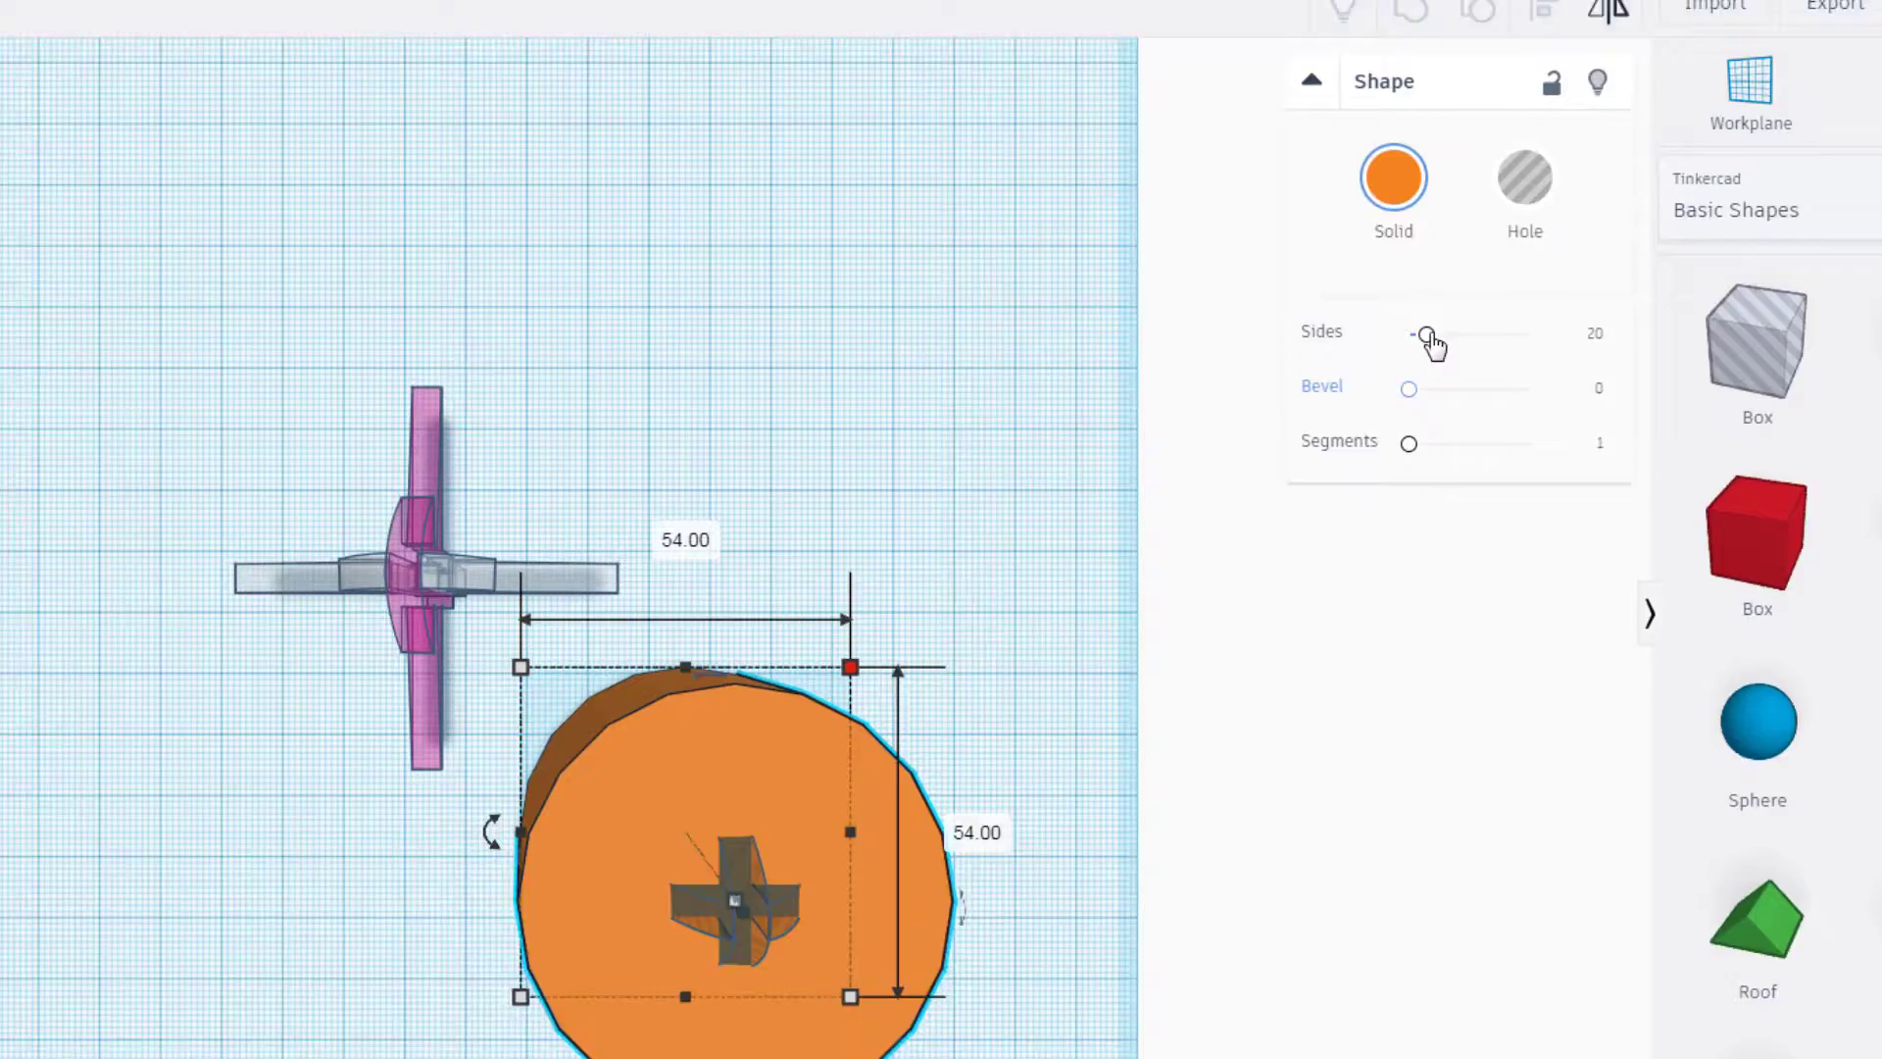
left_click_drag(1431, 343, 1650, 336)
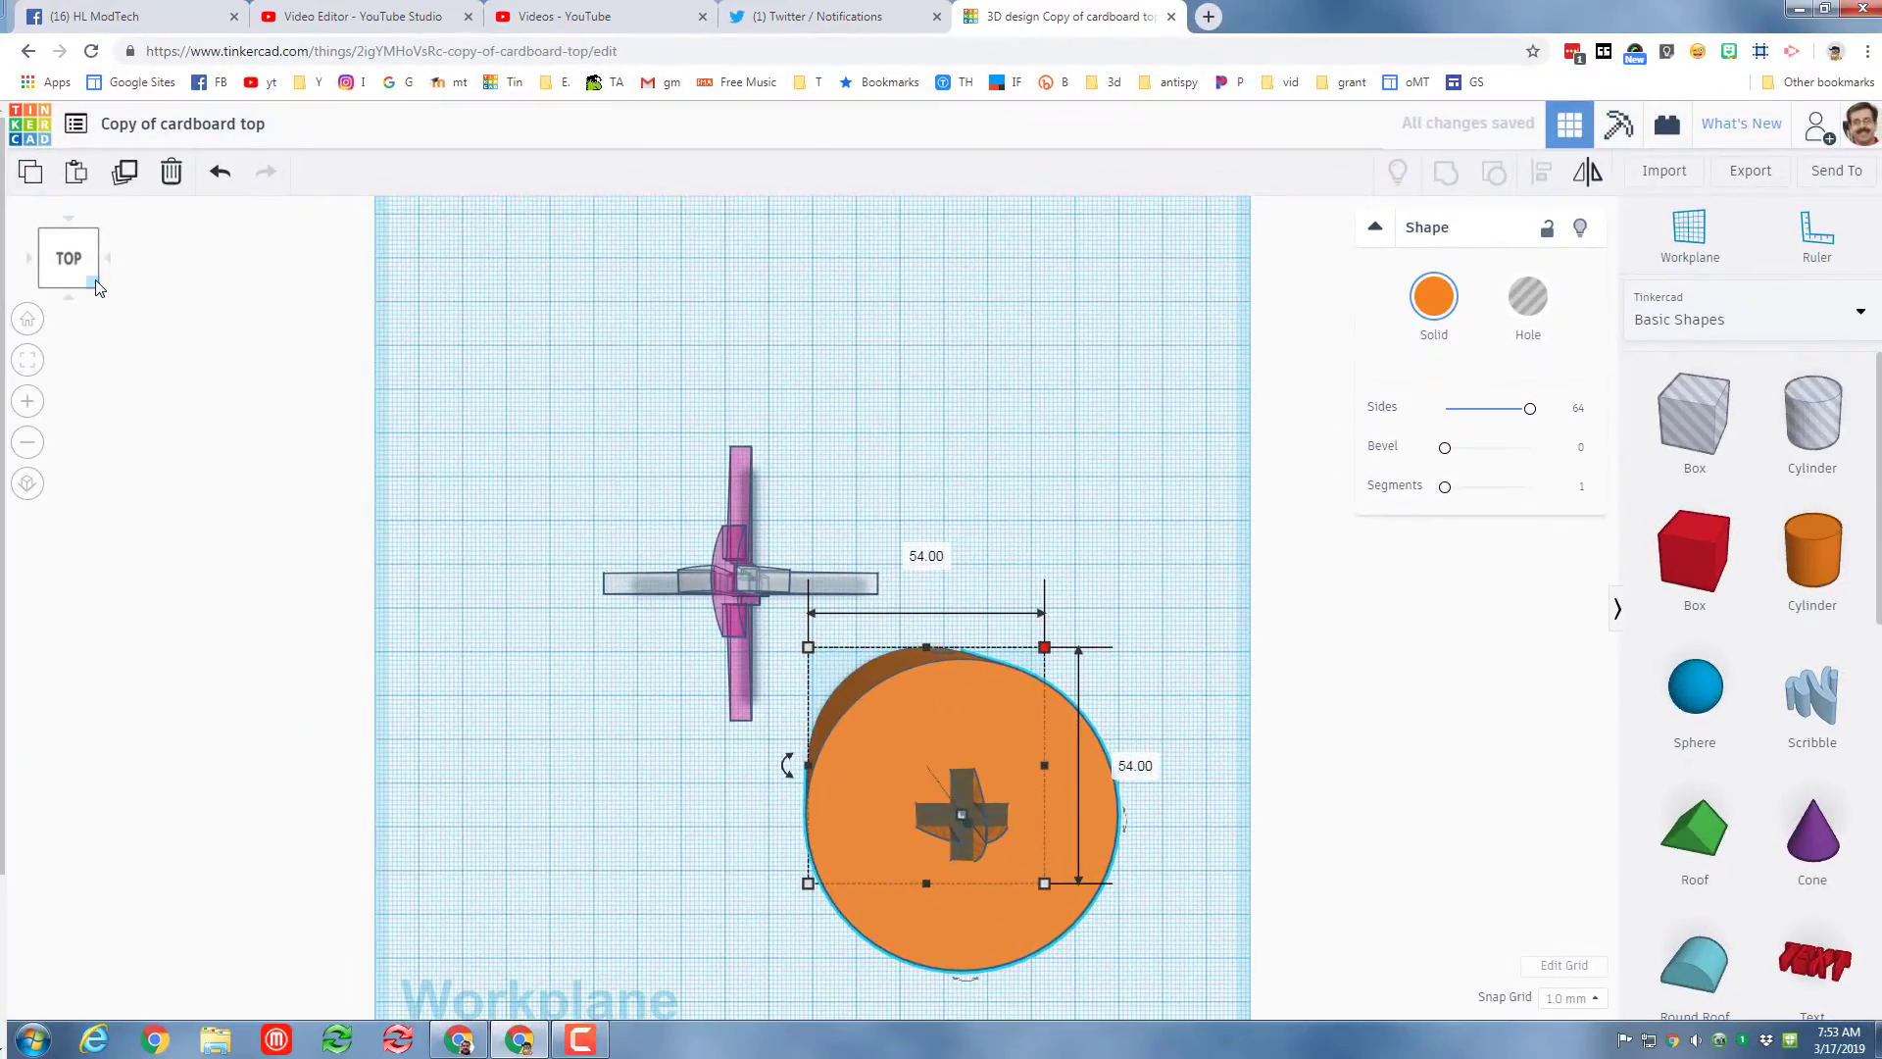
- Reduce the cylinder's height to 4 mm to make a flat disc
left_click(96, 286)
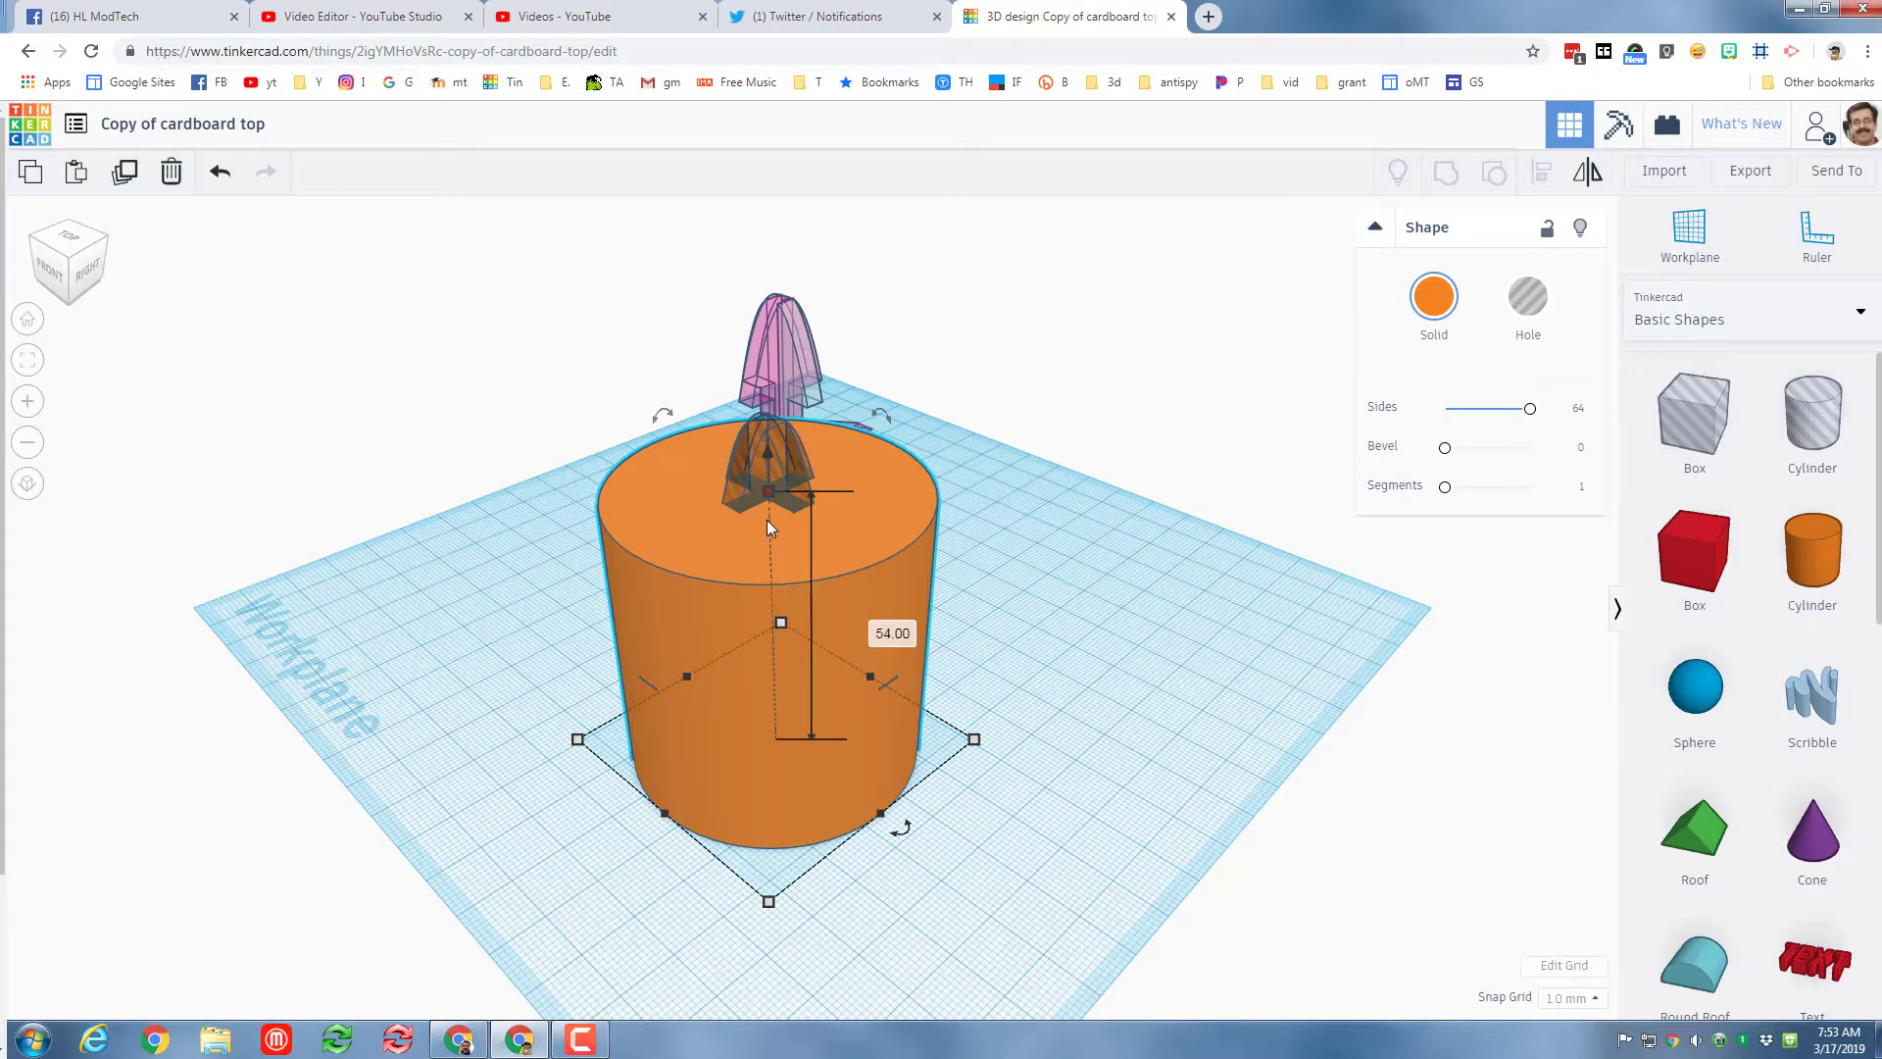
left_click_drag(768, 522, 773, 750)
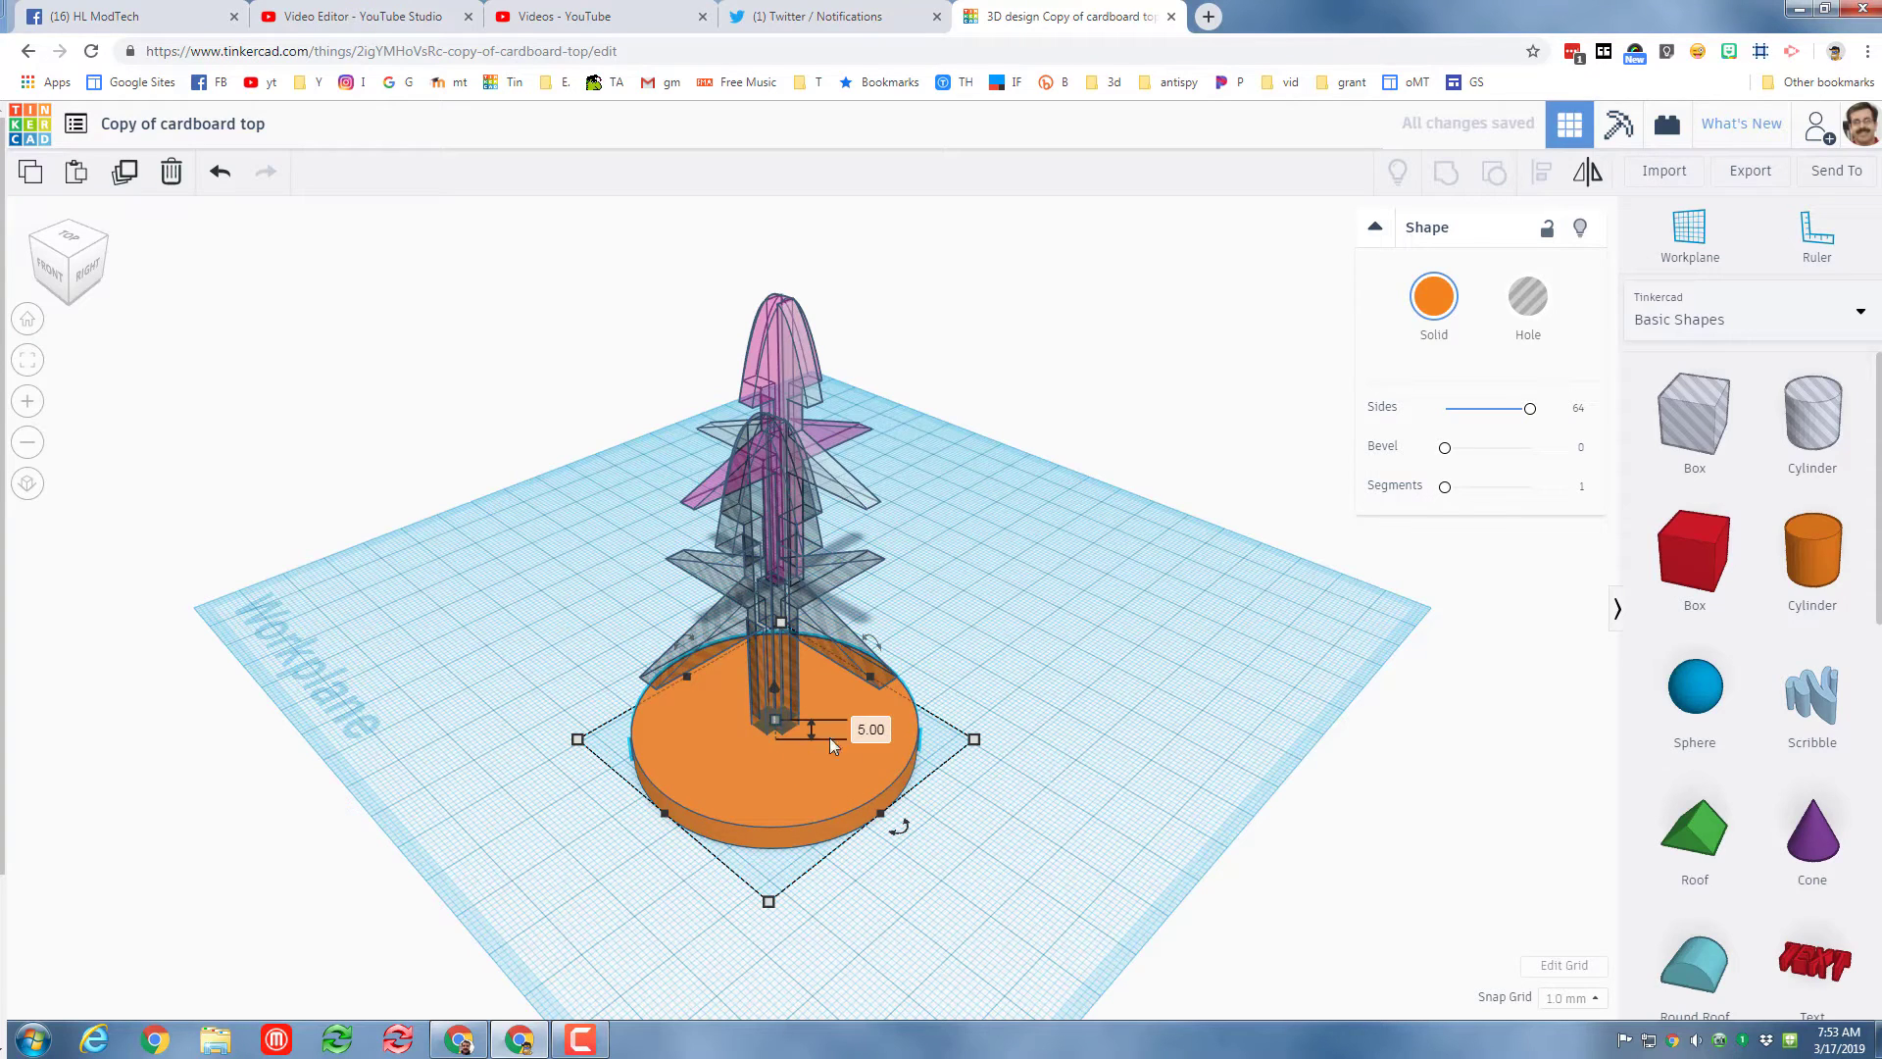
left_click(862, 729)
type("4")
key("Return")
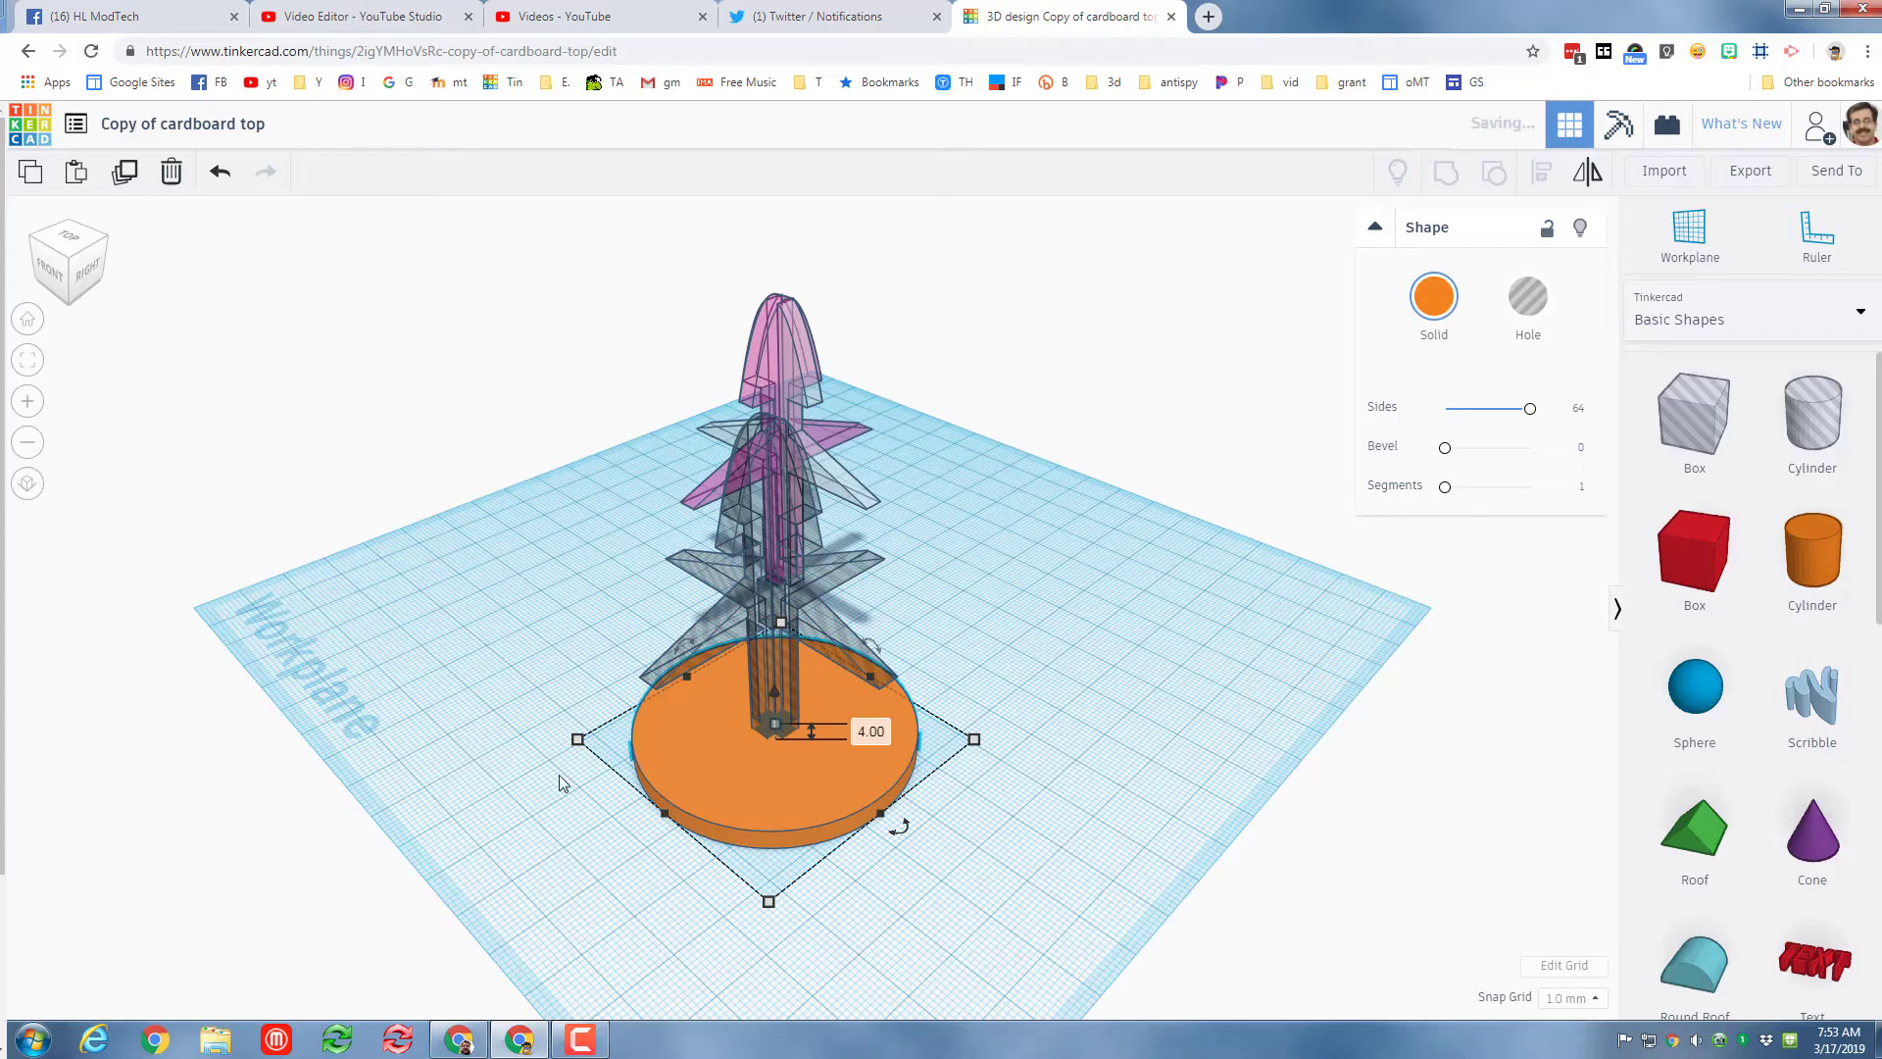
- Select the disc and the hole rocket together and group them to cut the cross-shaped slot through the disc
right_click_drag(598, 755, 735, 727)
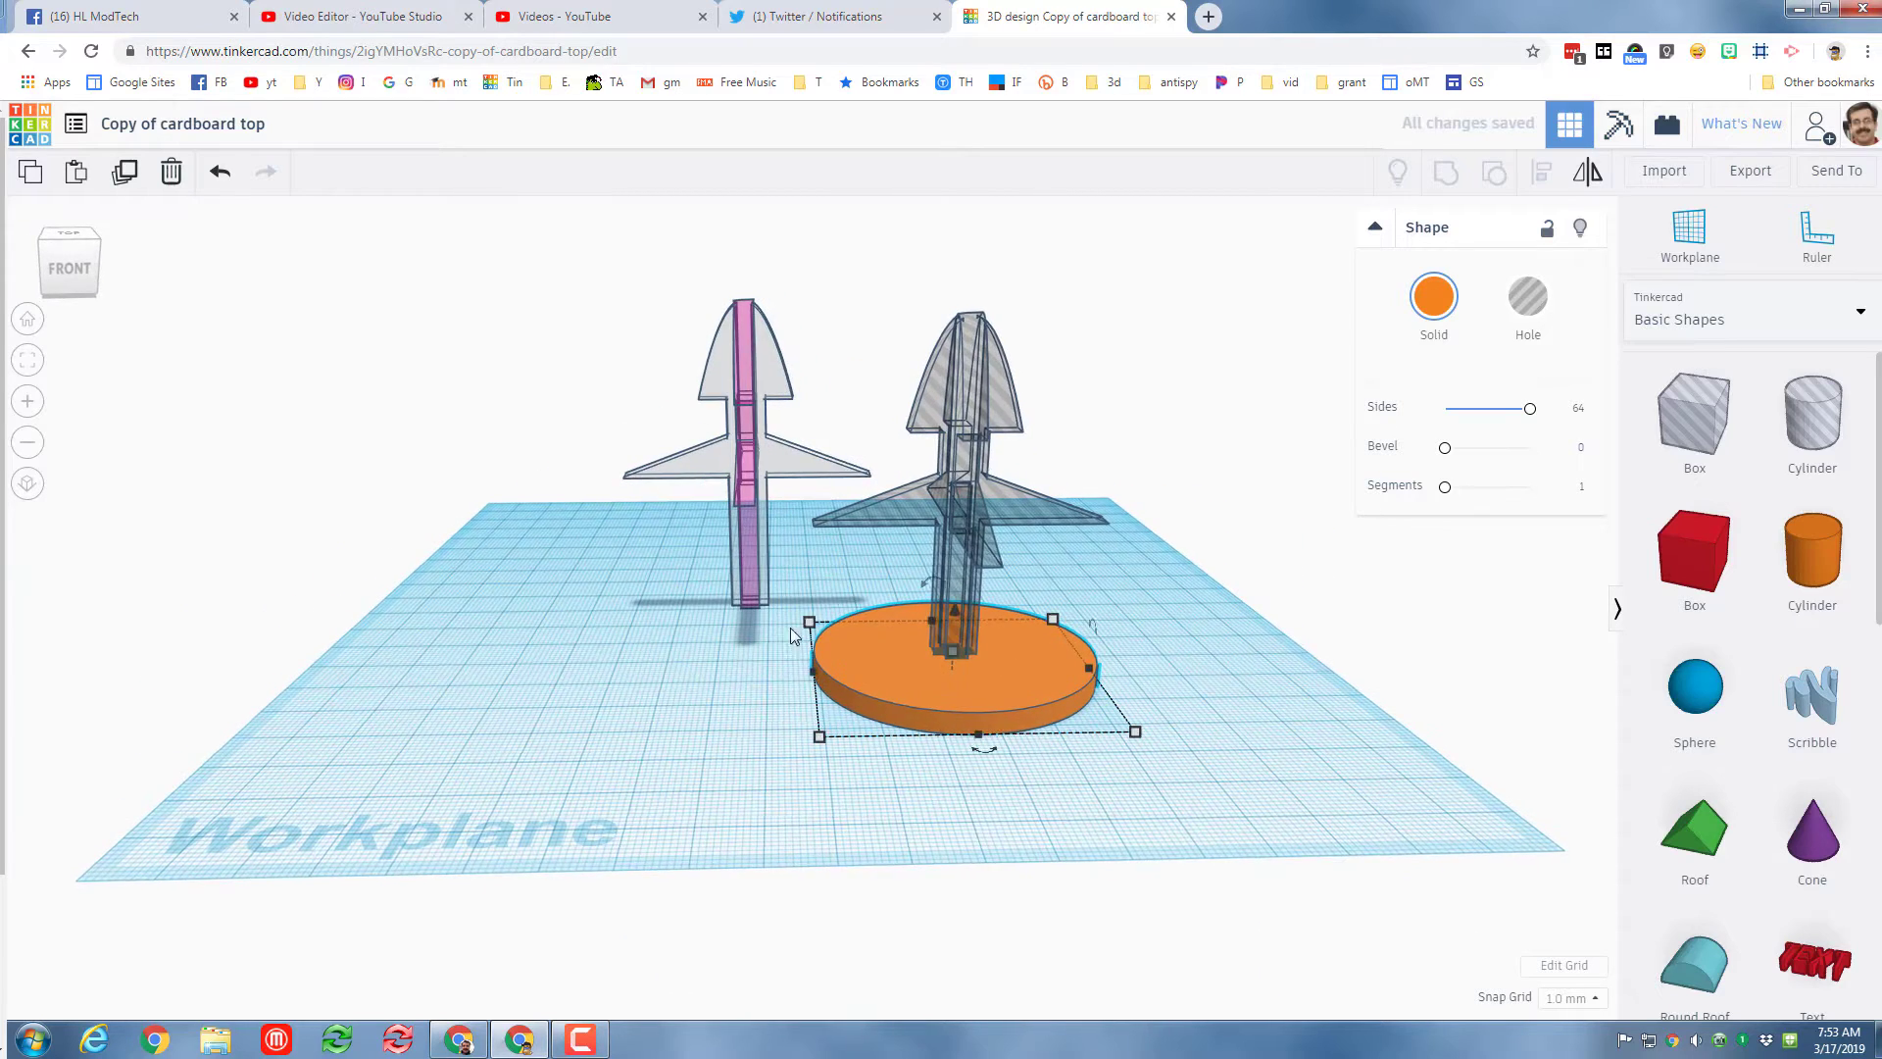
left_click_drag(846, 581, 1028, 735)
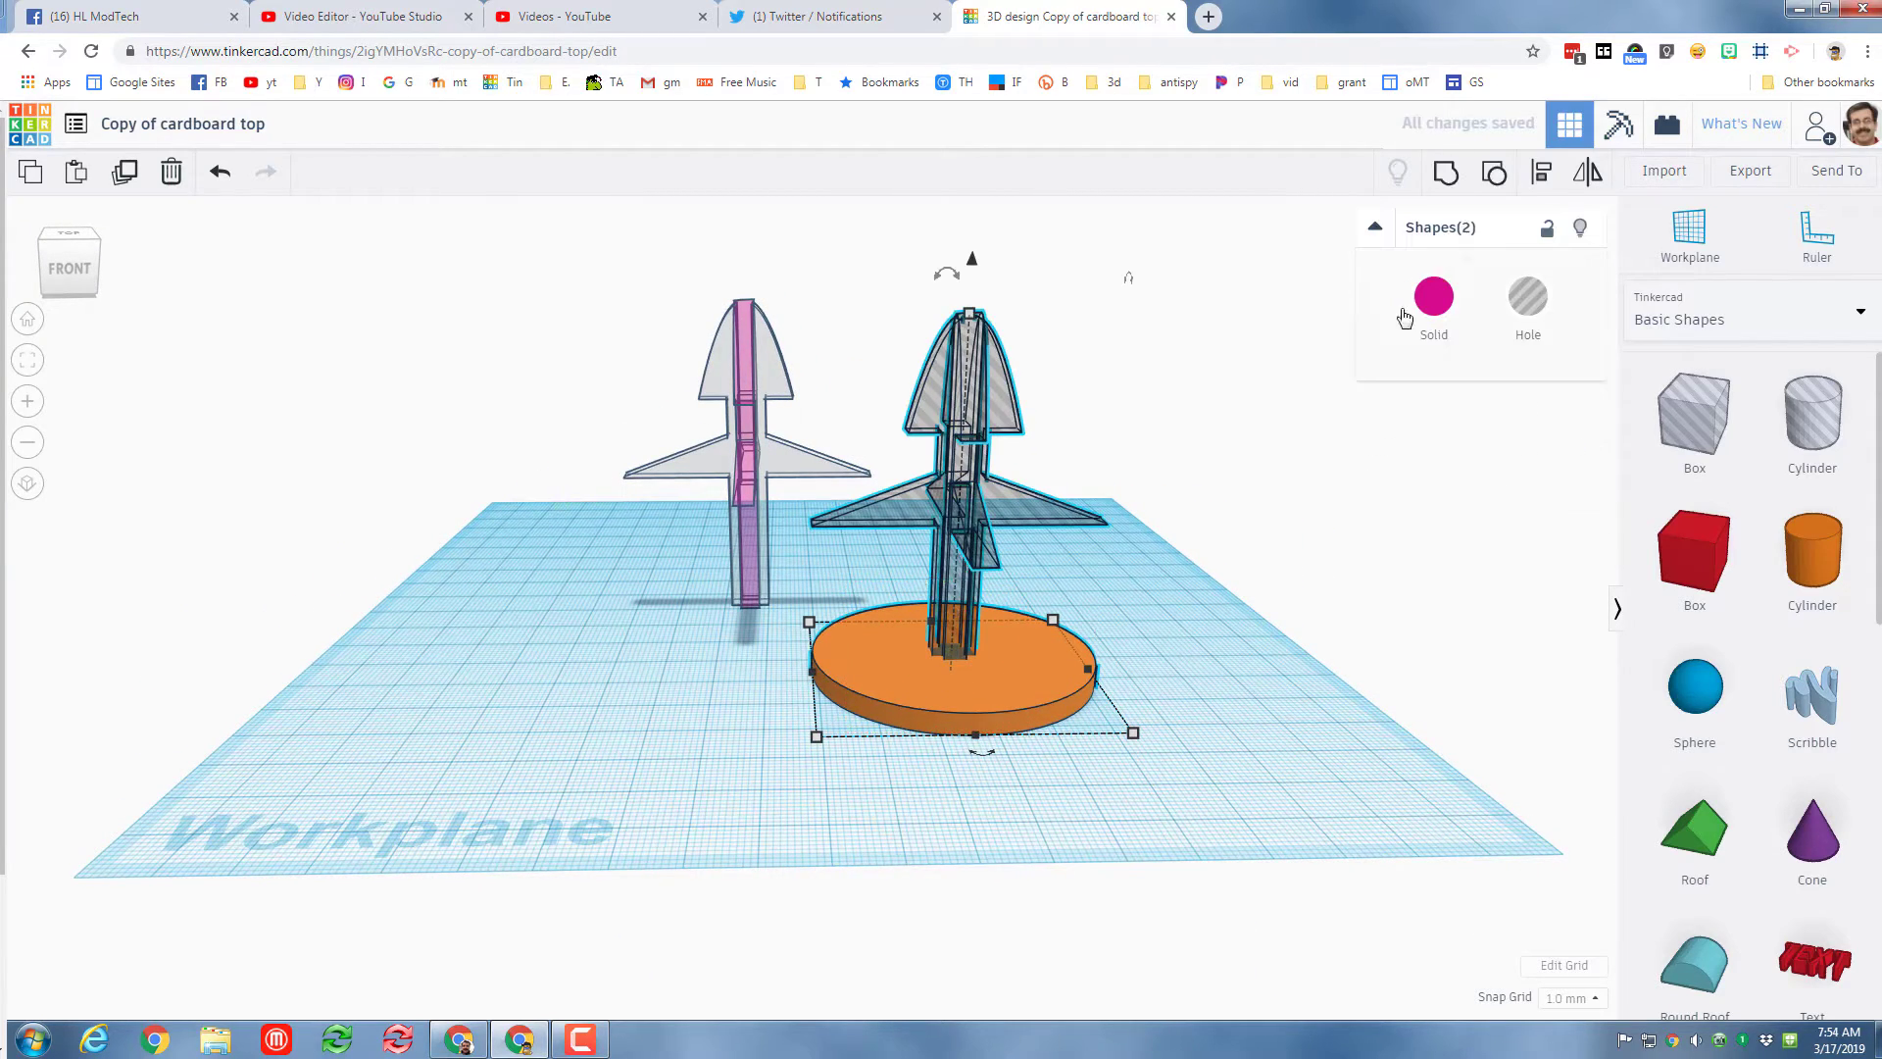
left_click(1446, 173)
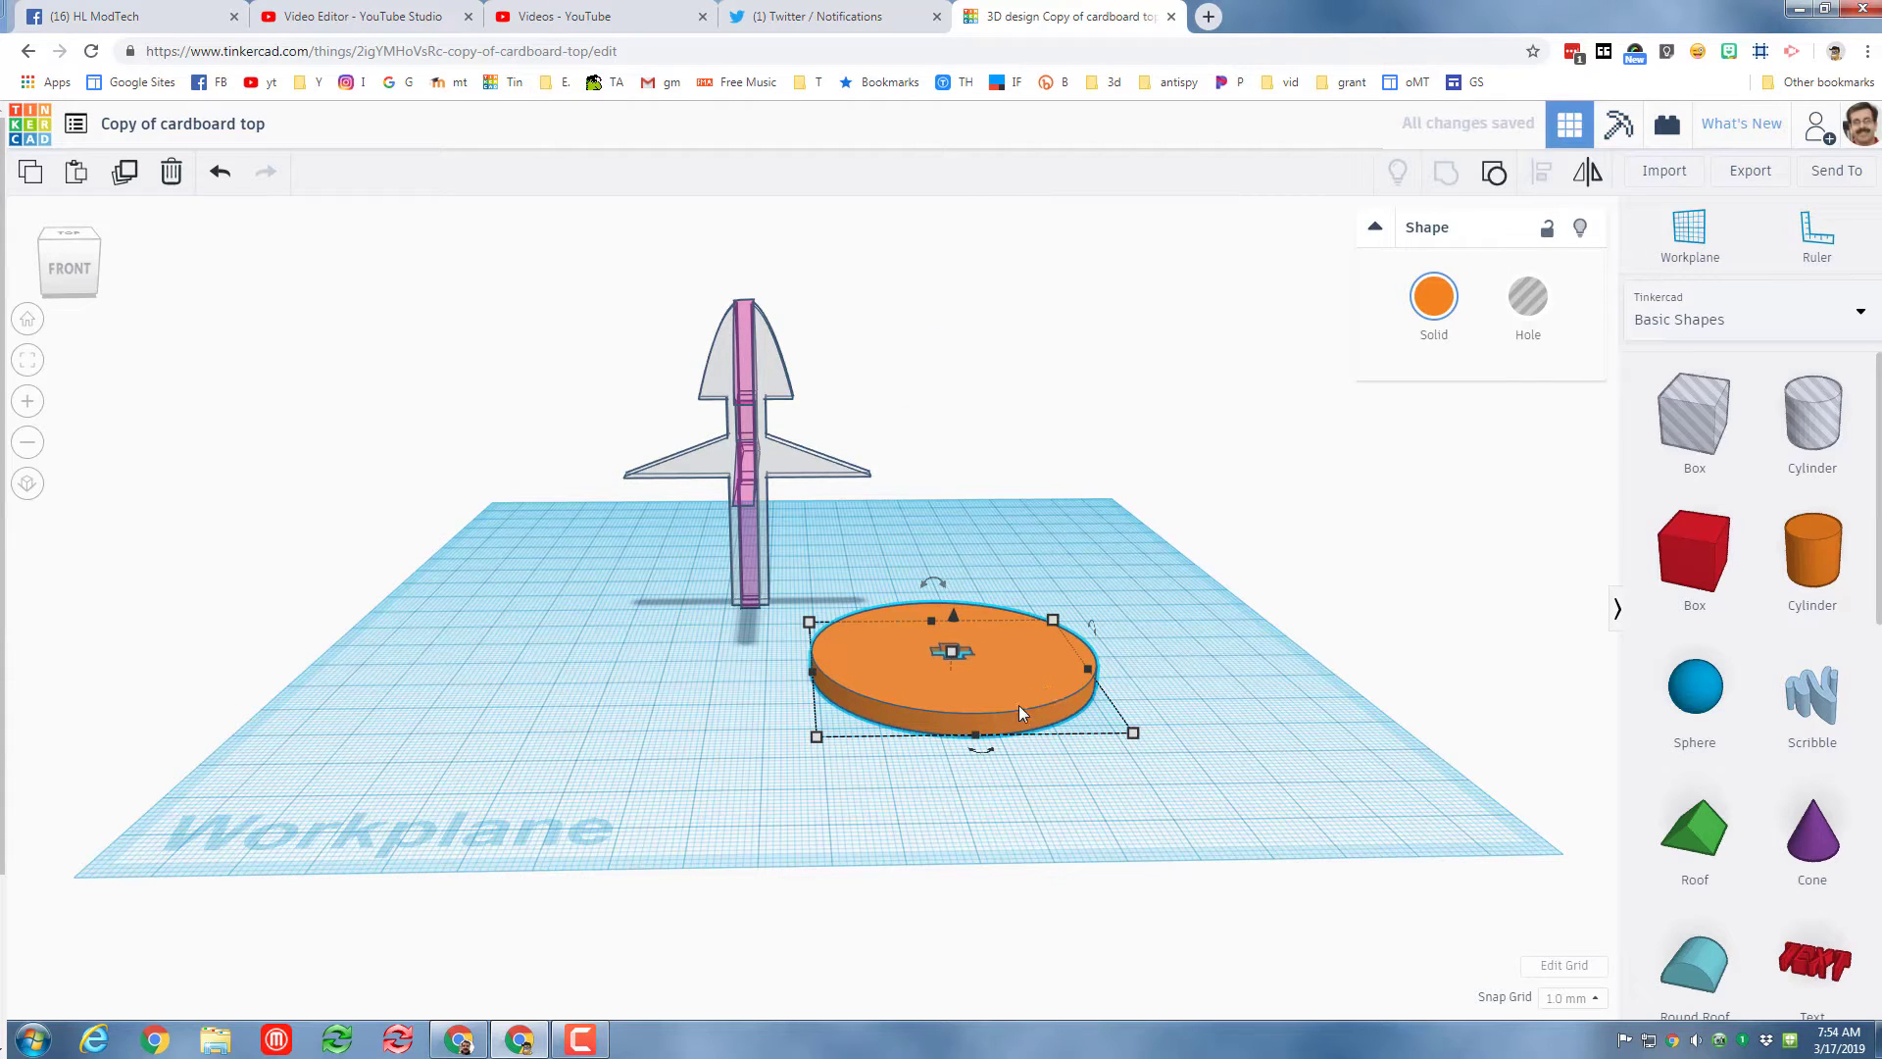
- Move the slotted disc under the solid crossed rocket pieces and align all three shapes to a common centre
left_click_drag(1021, 709, 786, 624)
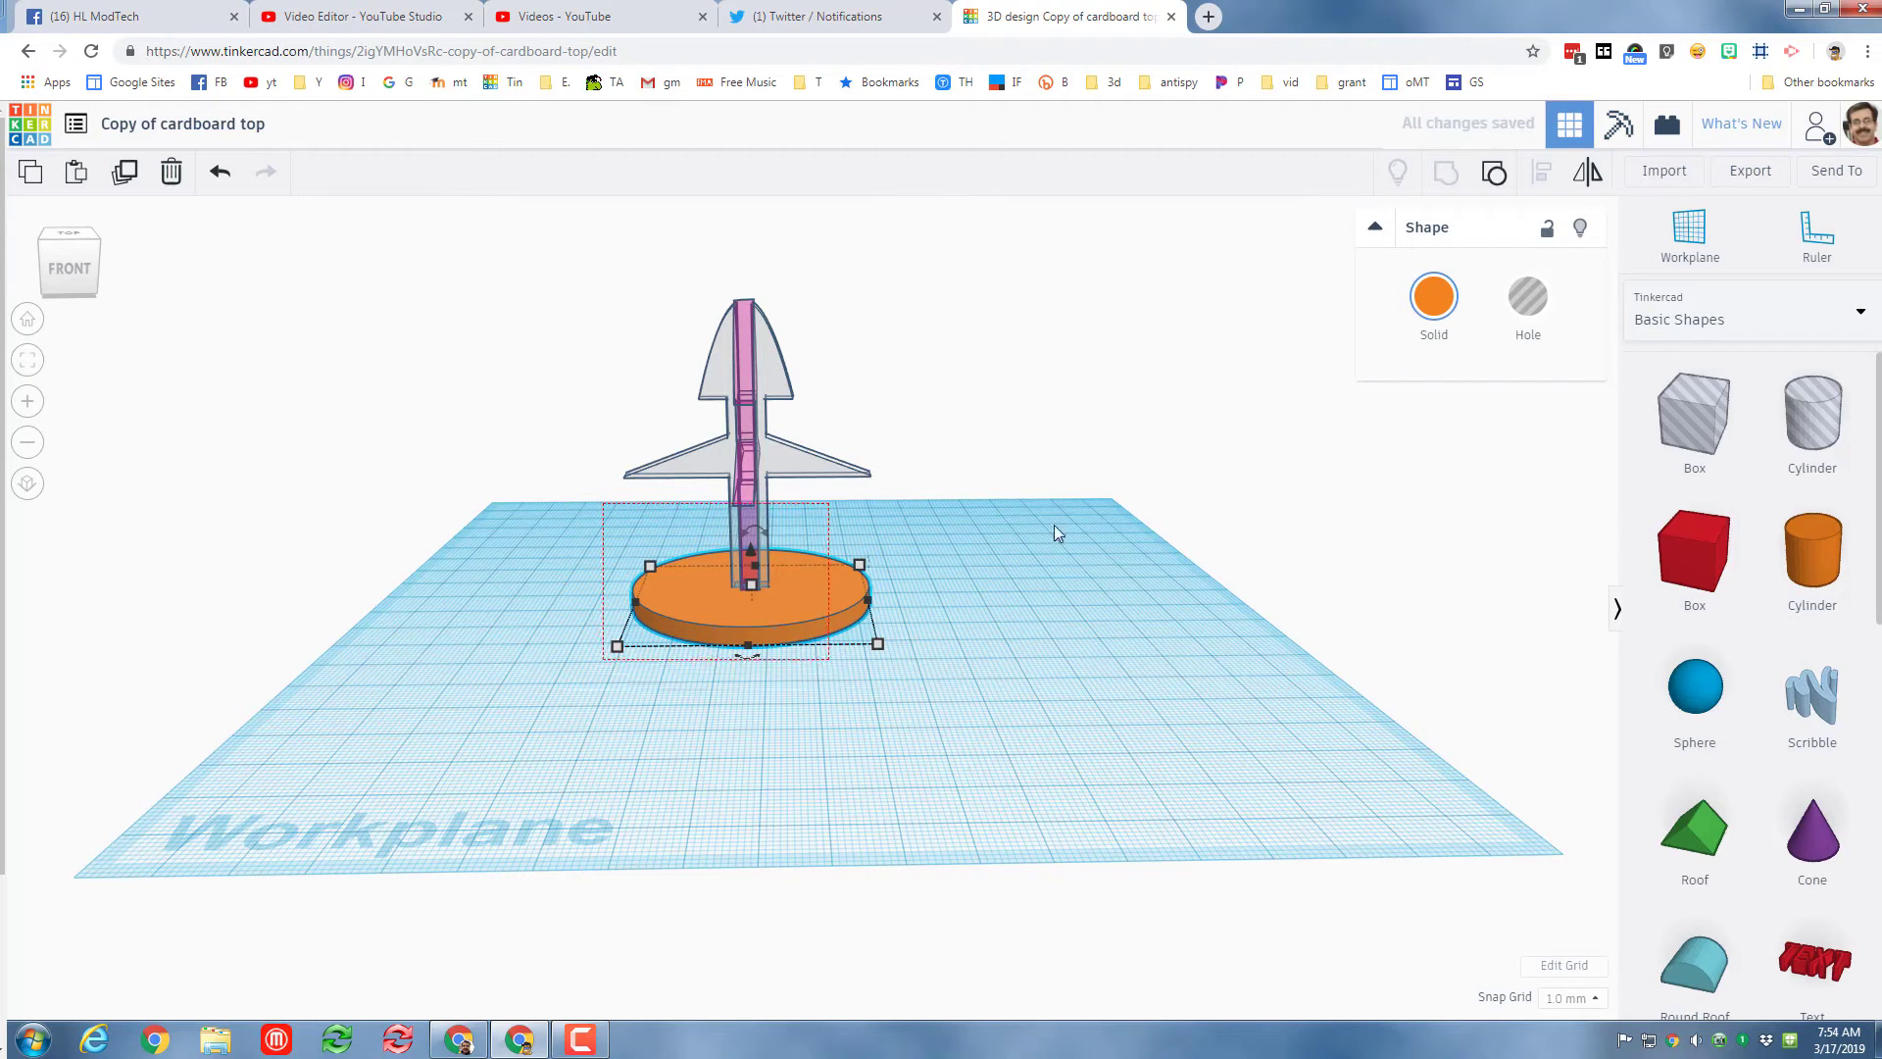
key("ctrl+a")
left_click(1531, 176)
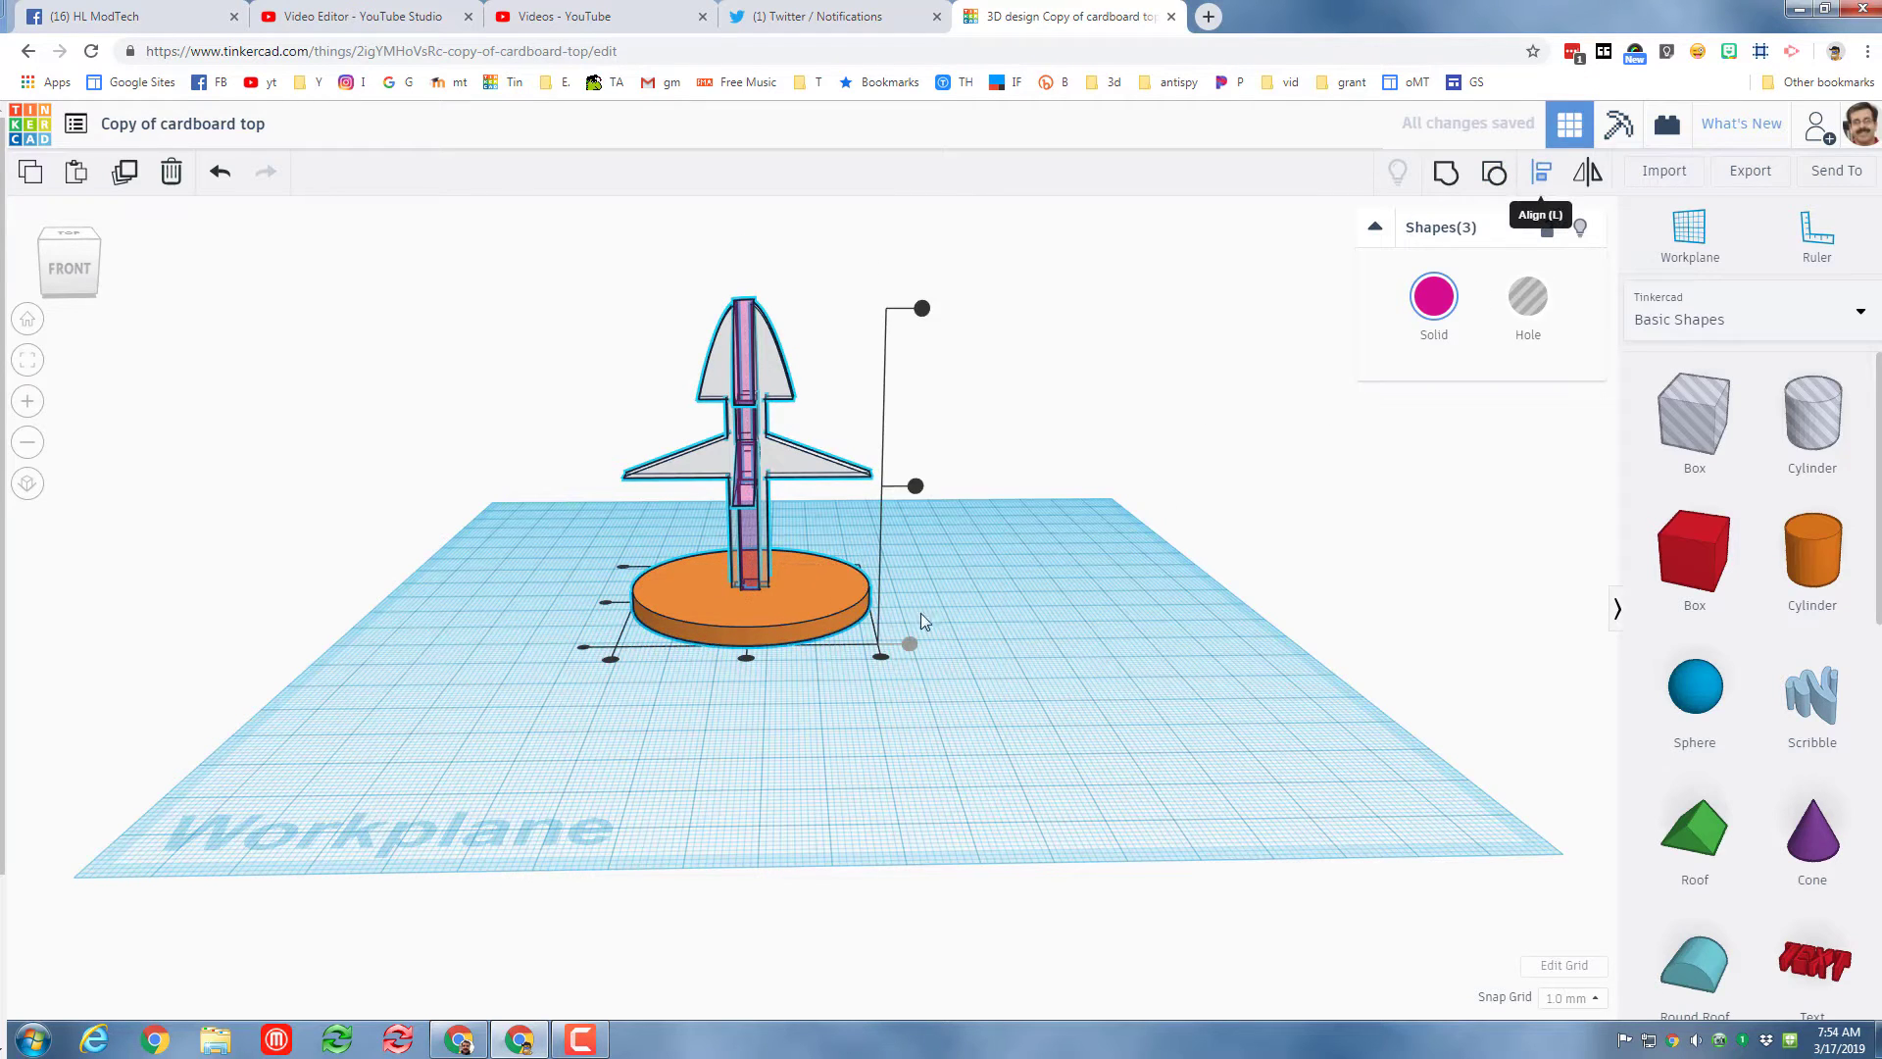
left_click(746, 658)
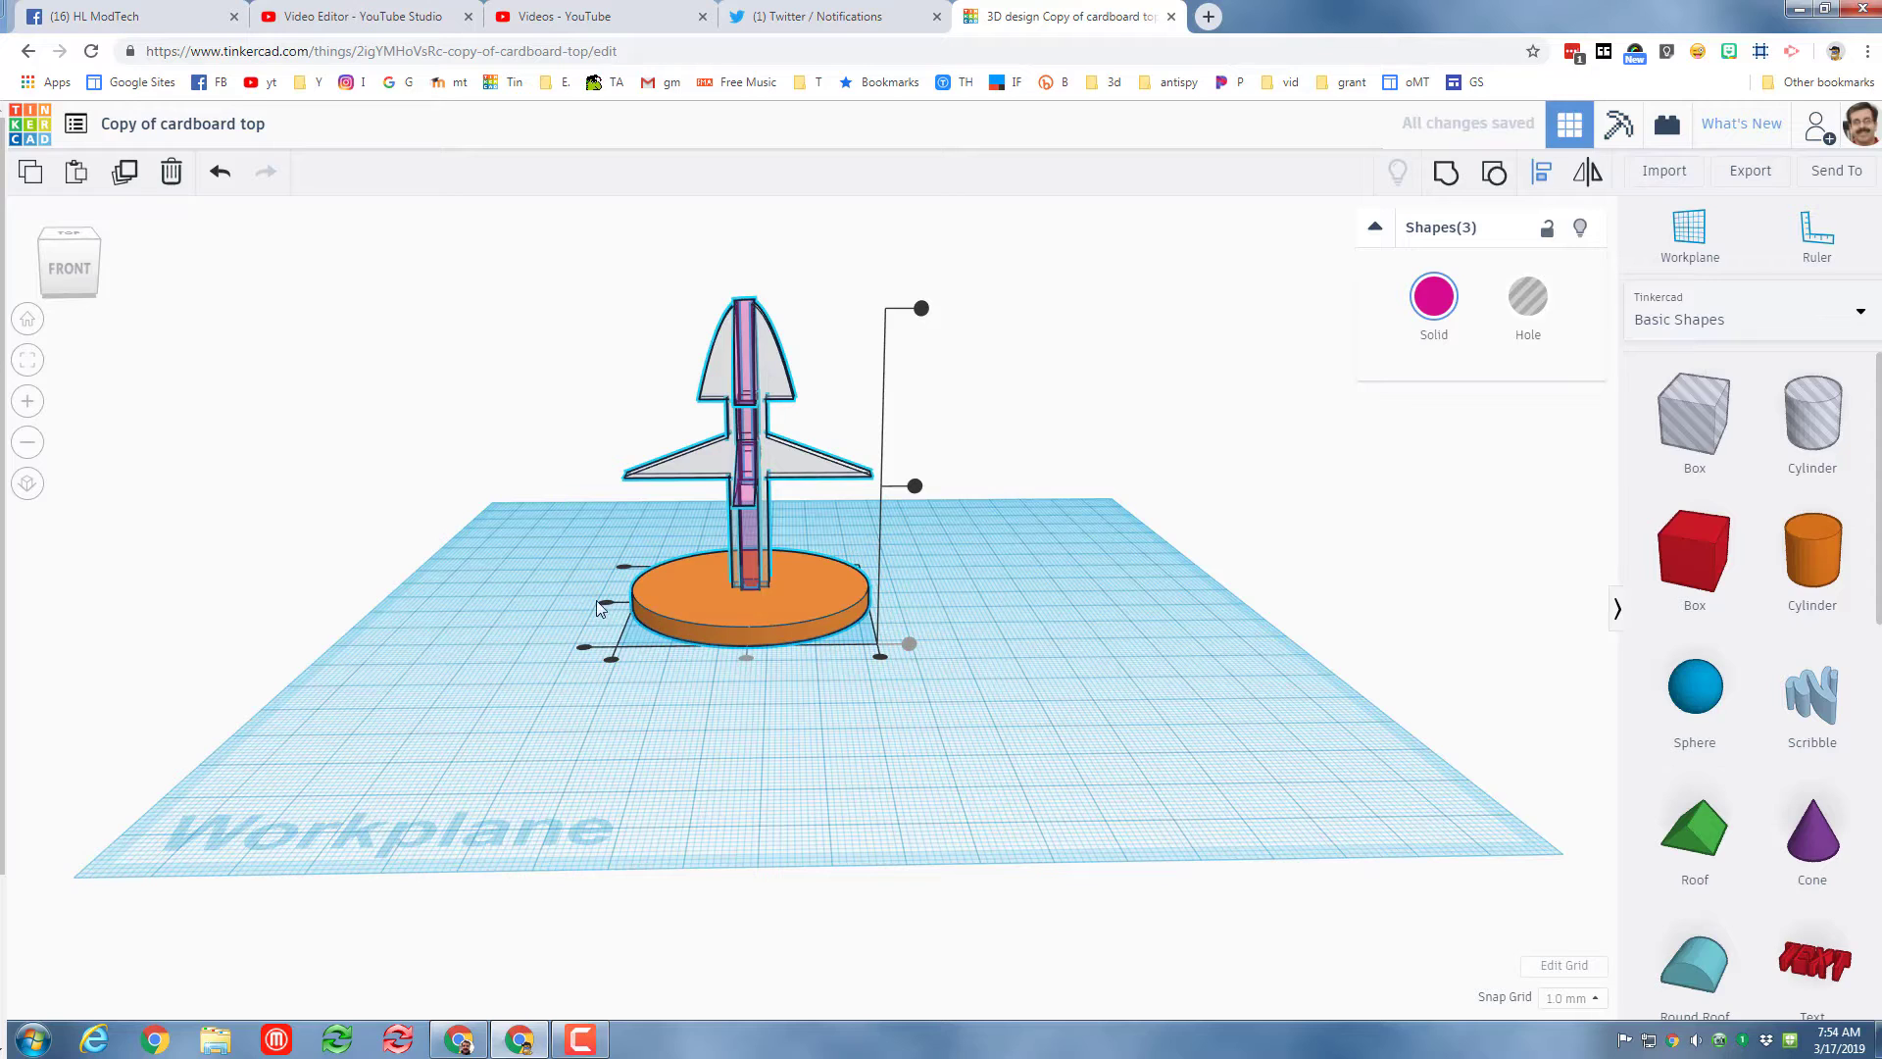
left_click(779, 741)
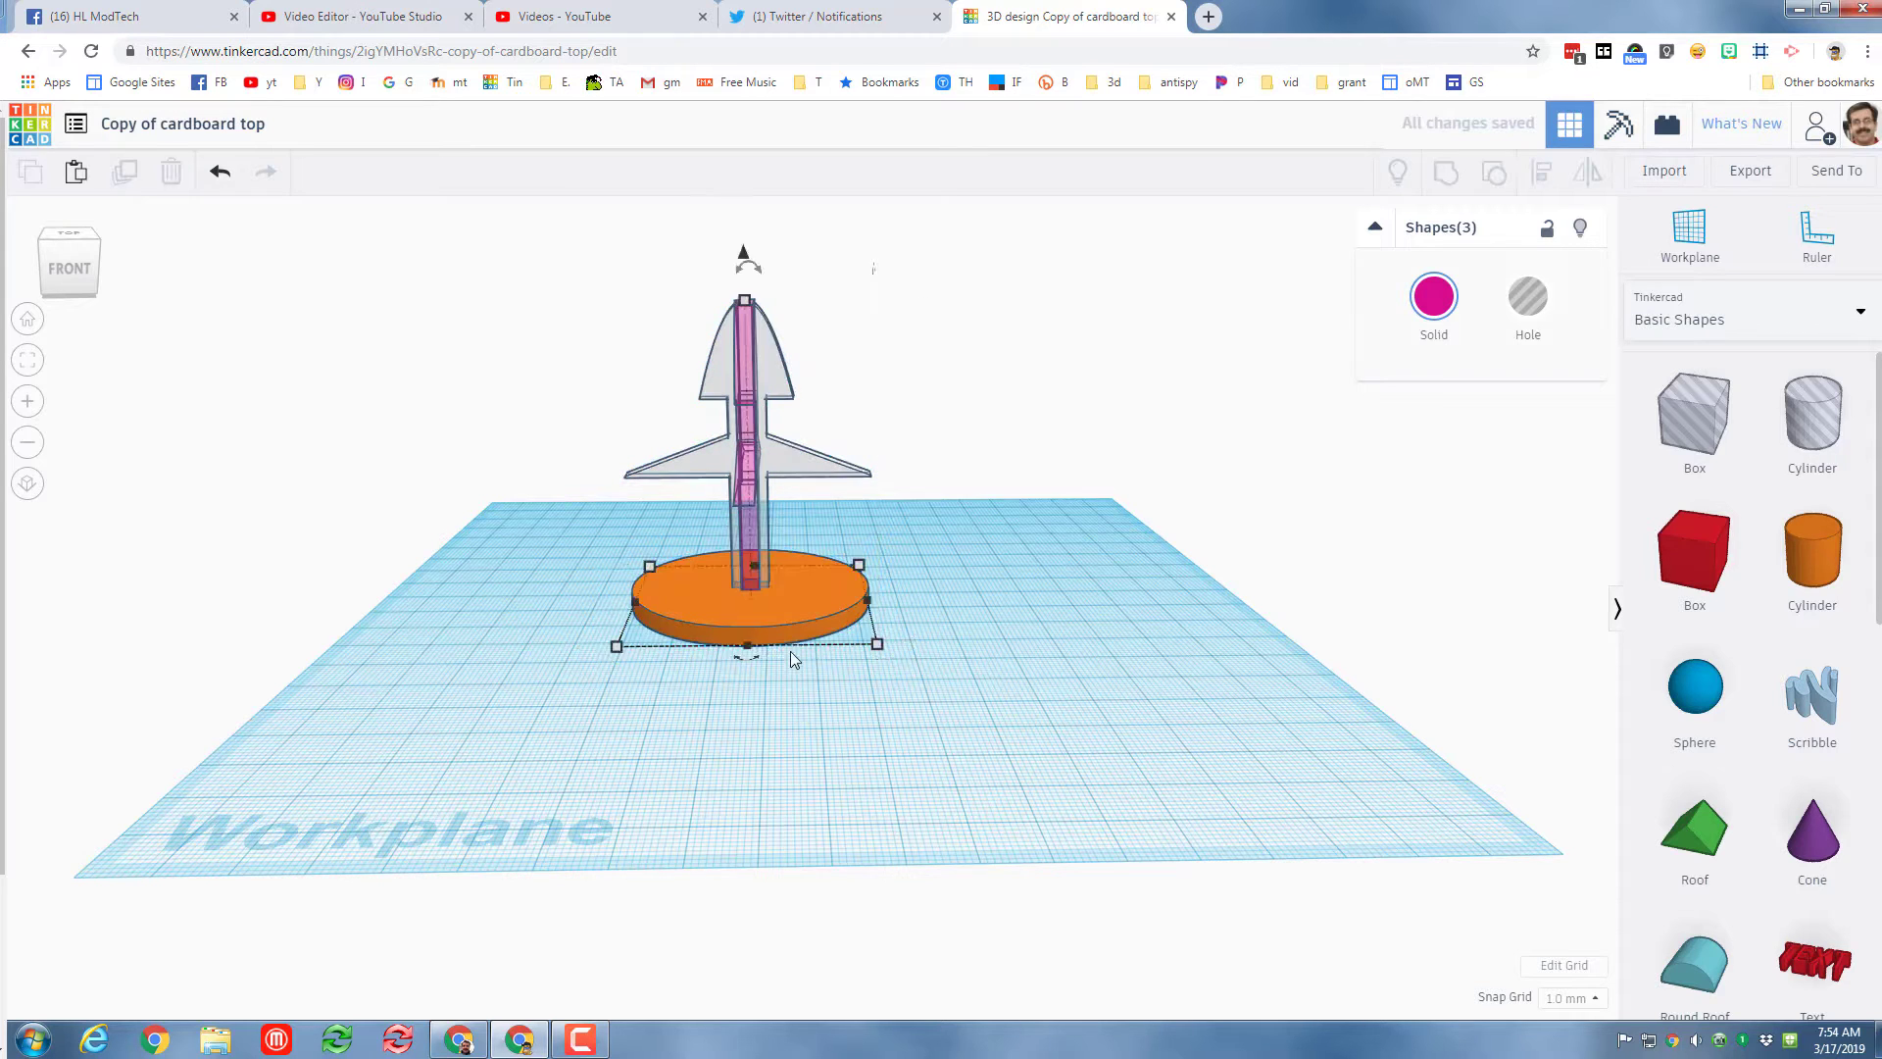
- Raise the disc 24 mm up the rocket to the height of its fins
left_click(790, 629)
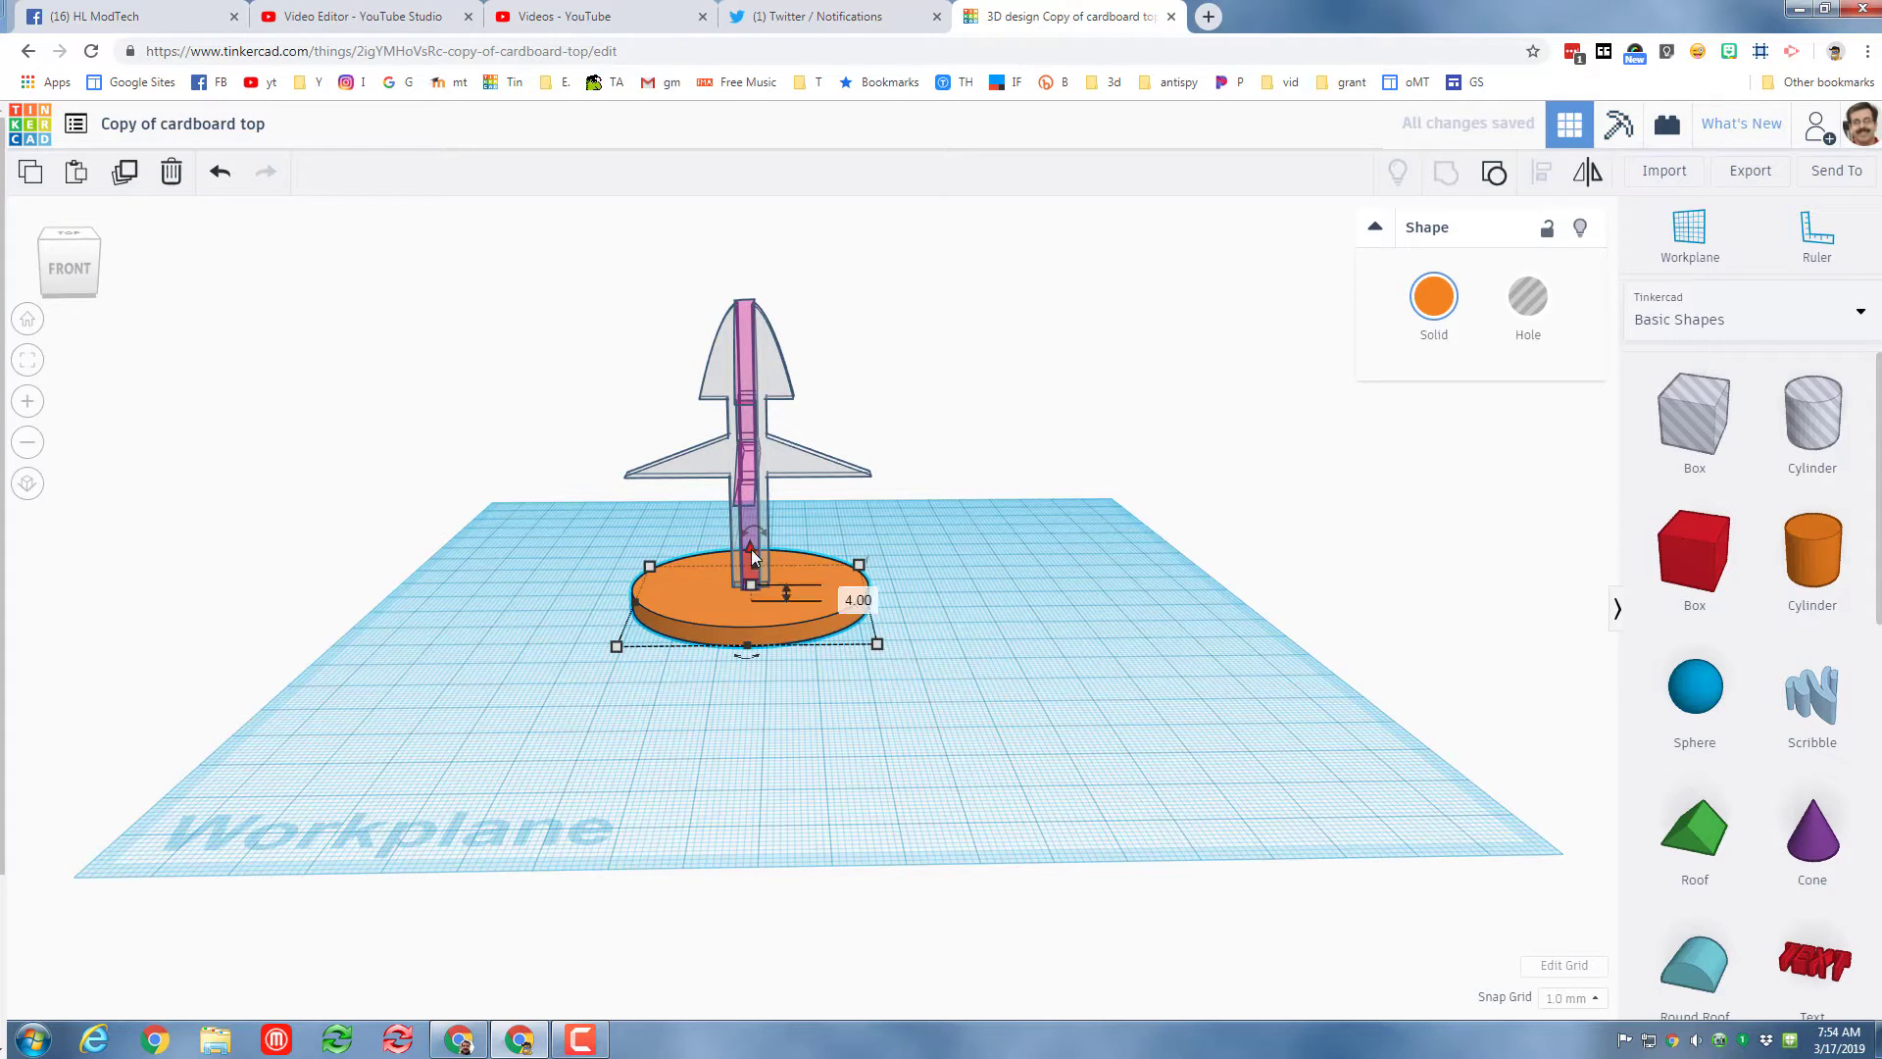
left_click_drag(751, 549, 745, 442)
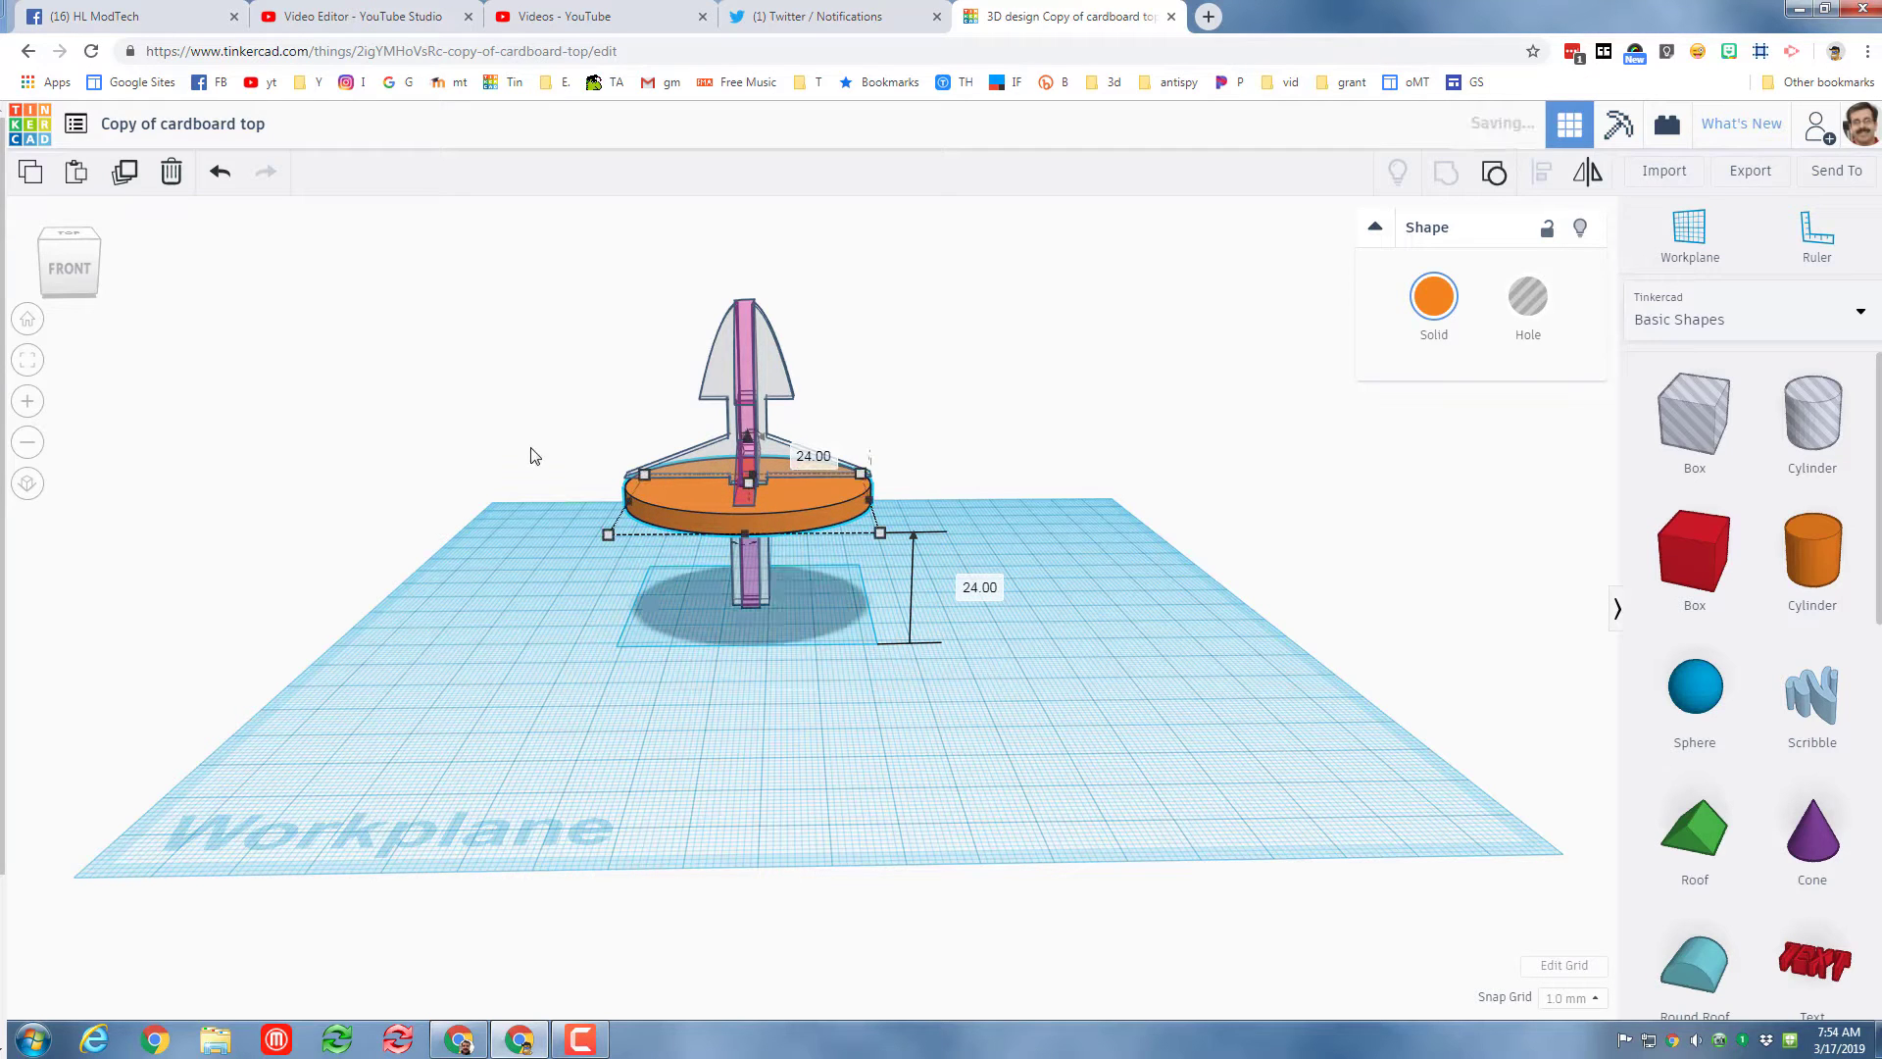
left_click(555, 661)
right_click_drag(859, 606, 765, 631)
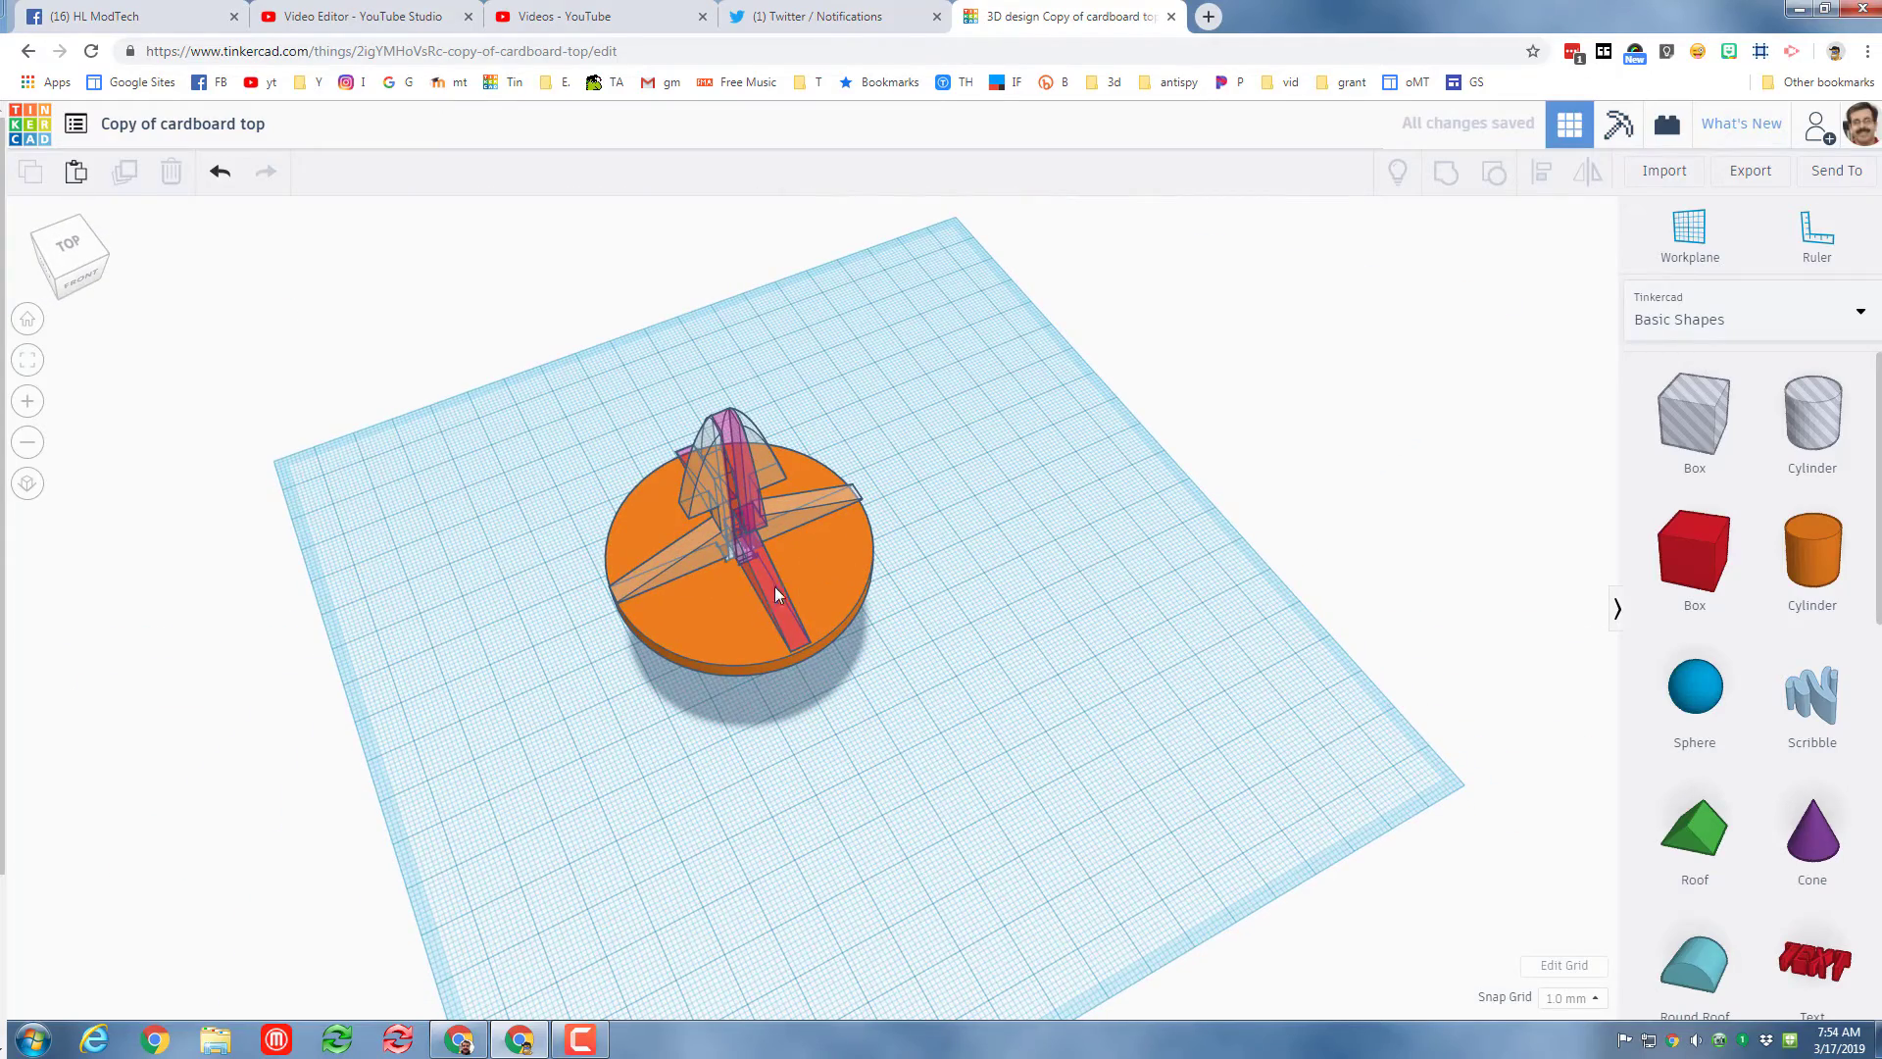
- Select the disc and both rocket pieces and rotate them 180° so the nose points down on the workplane
left_click_drag(485, 479, 1020, 733)
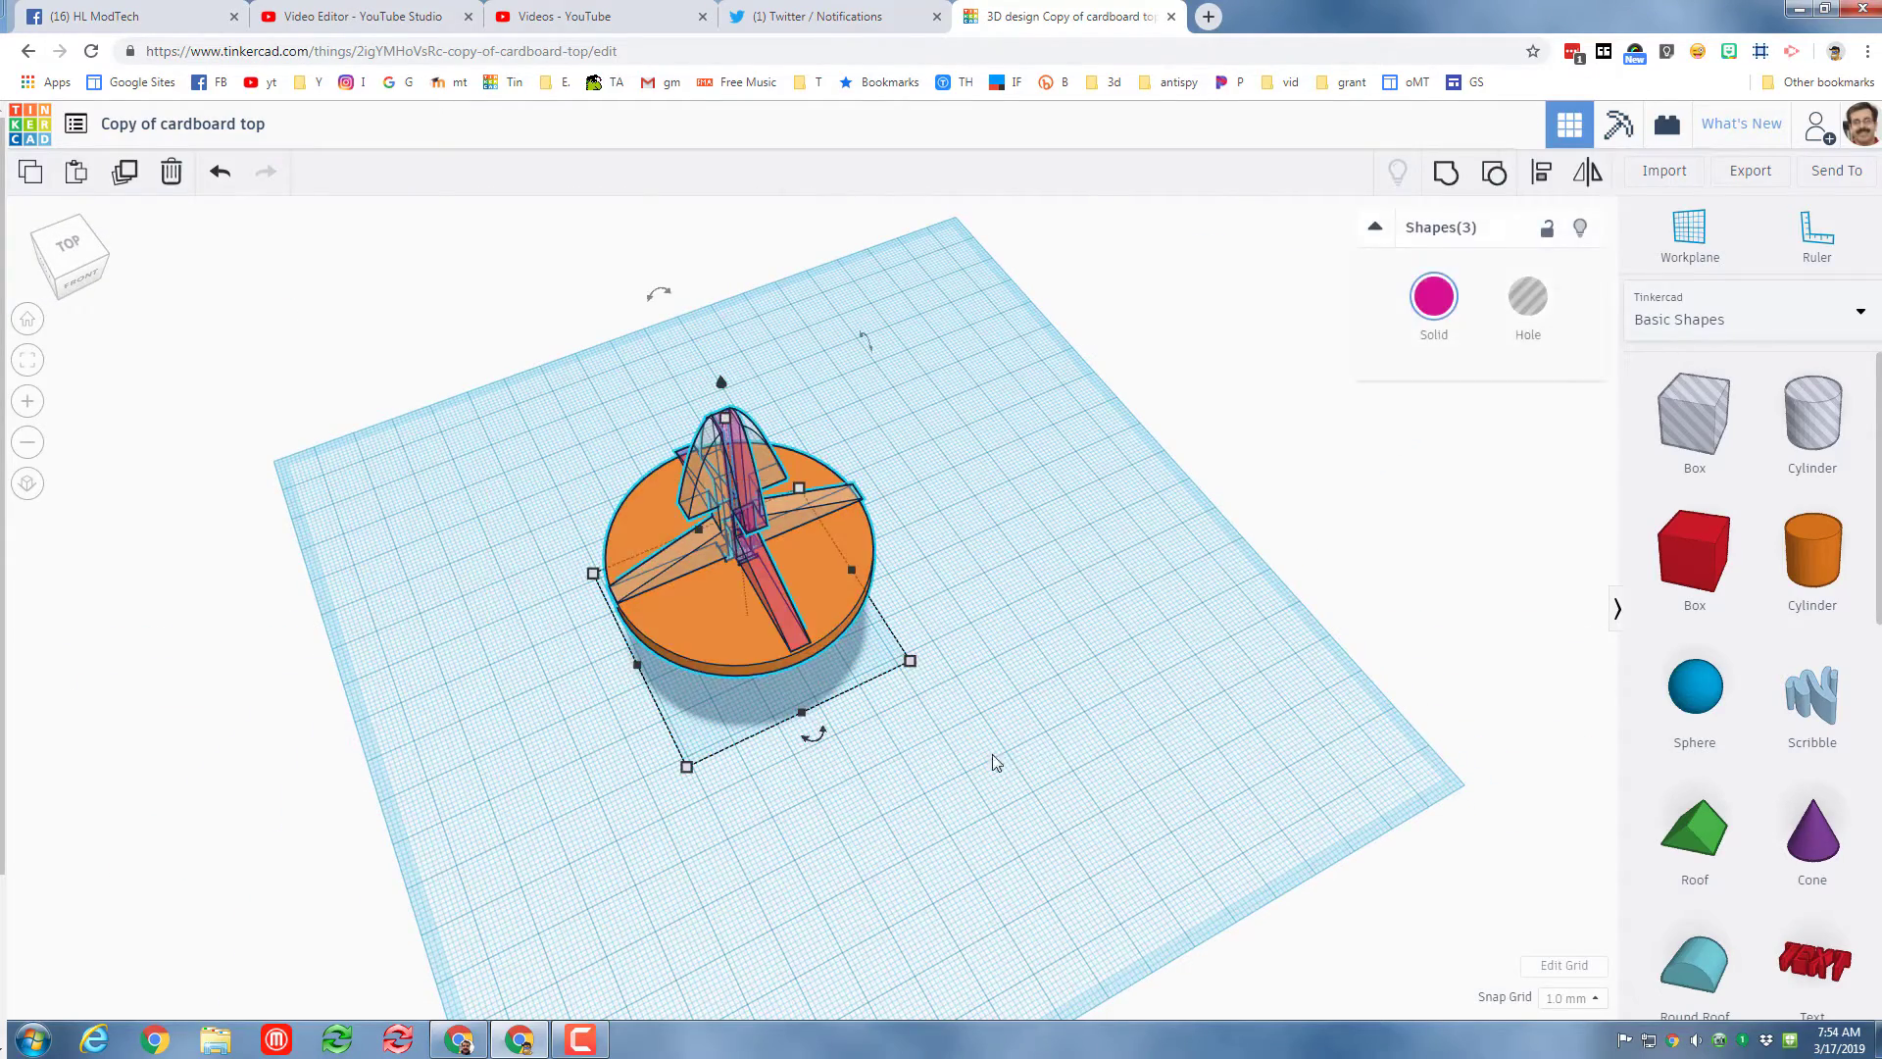
right_click_drag(996, 765, 832, 590)
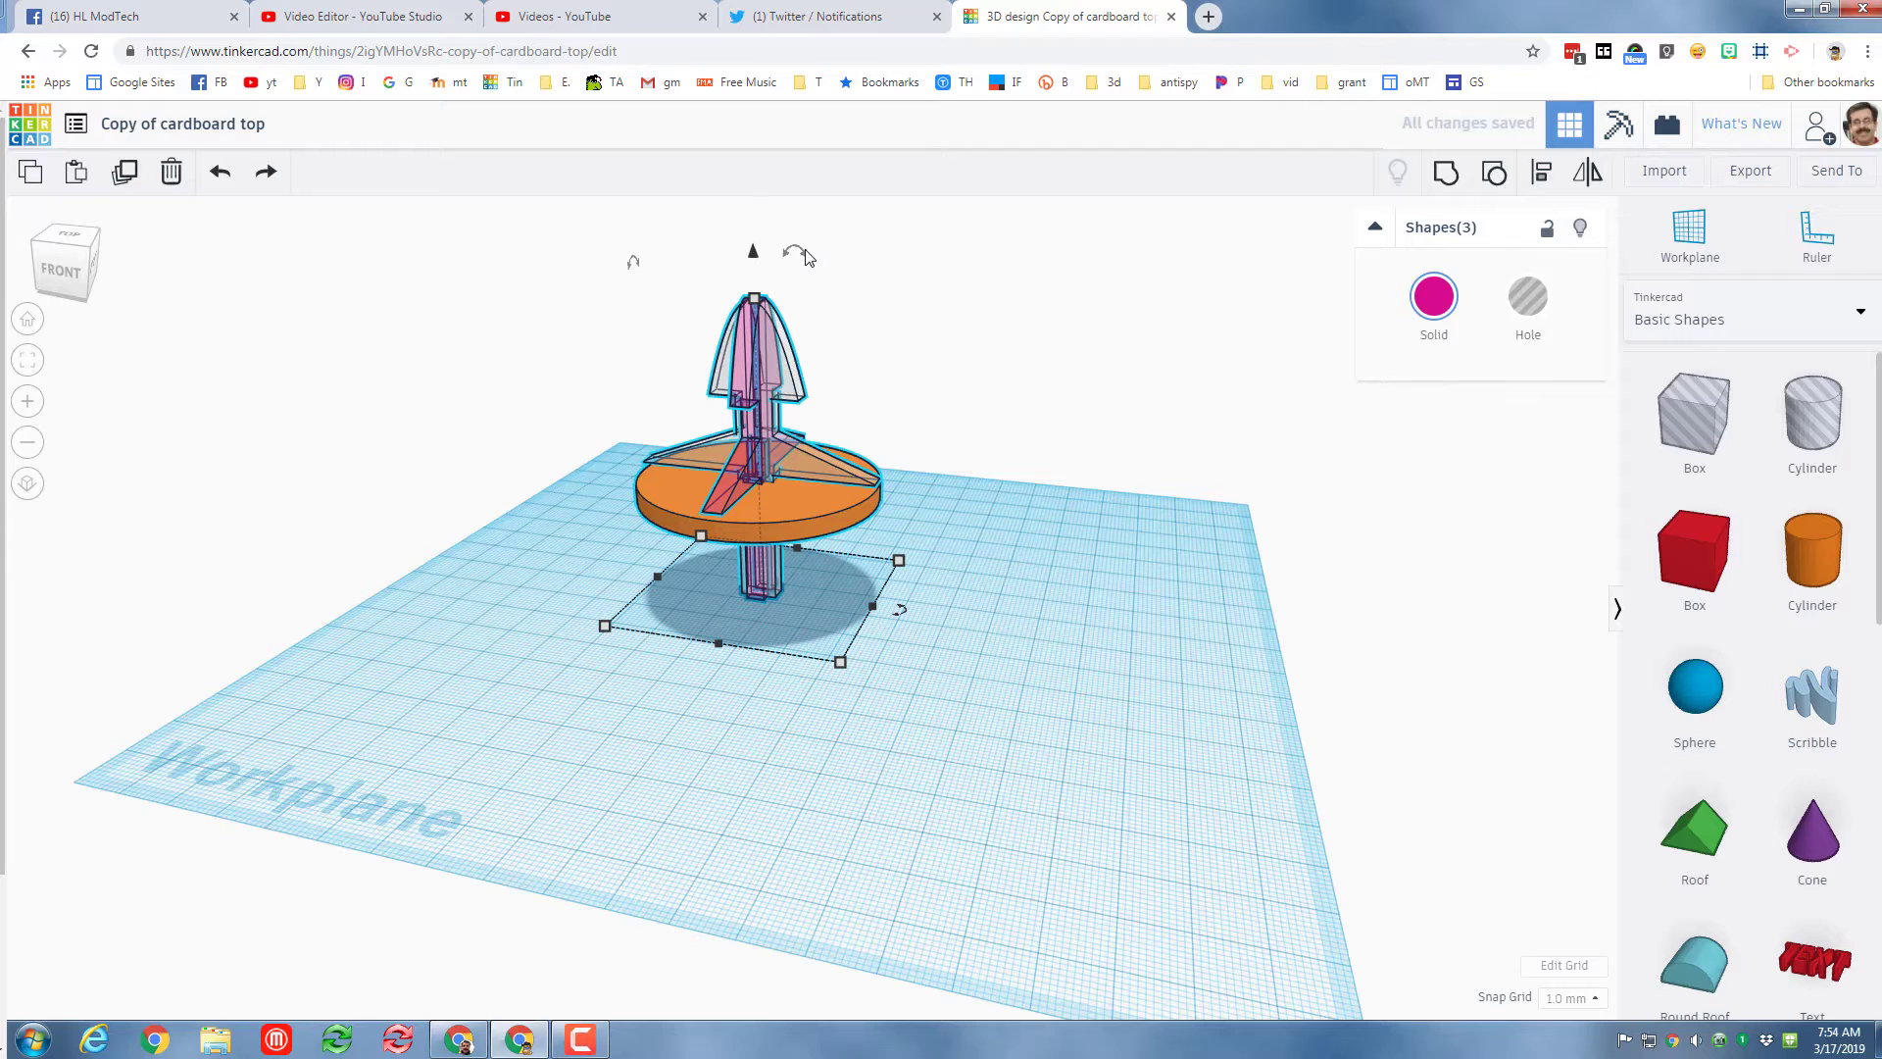
left_click_drag(808, 259, 797, 577)
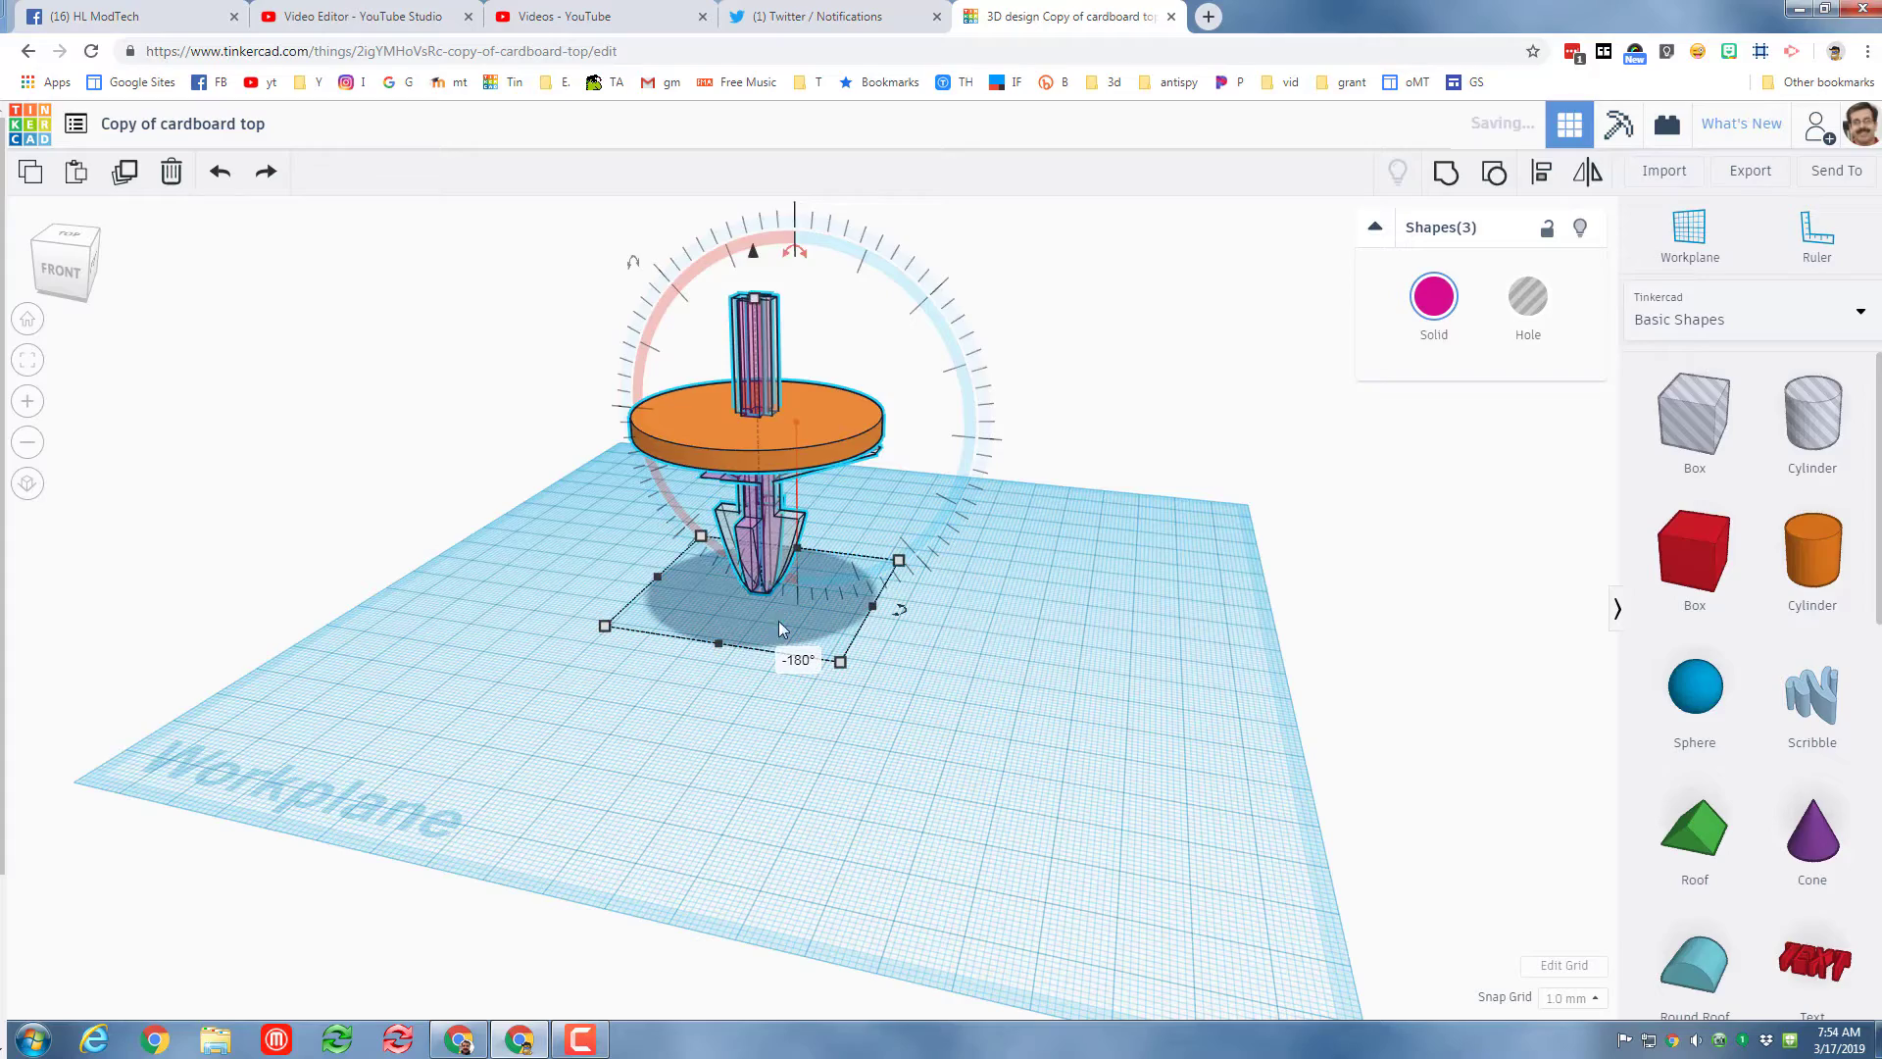
right_click_drag(779, 621, 662, 573)
scroll(906, 646, "up", 5)
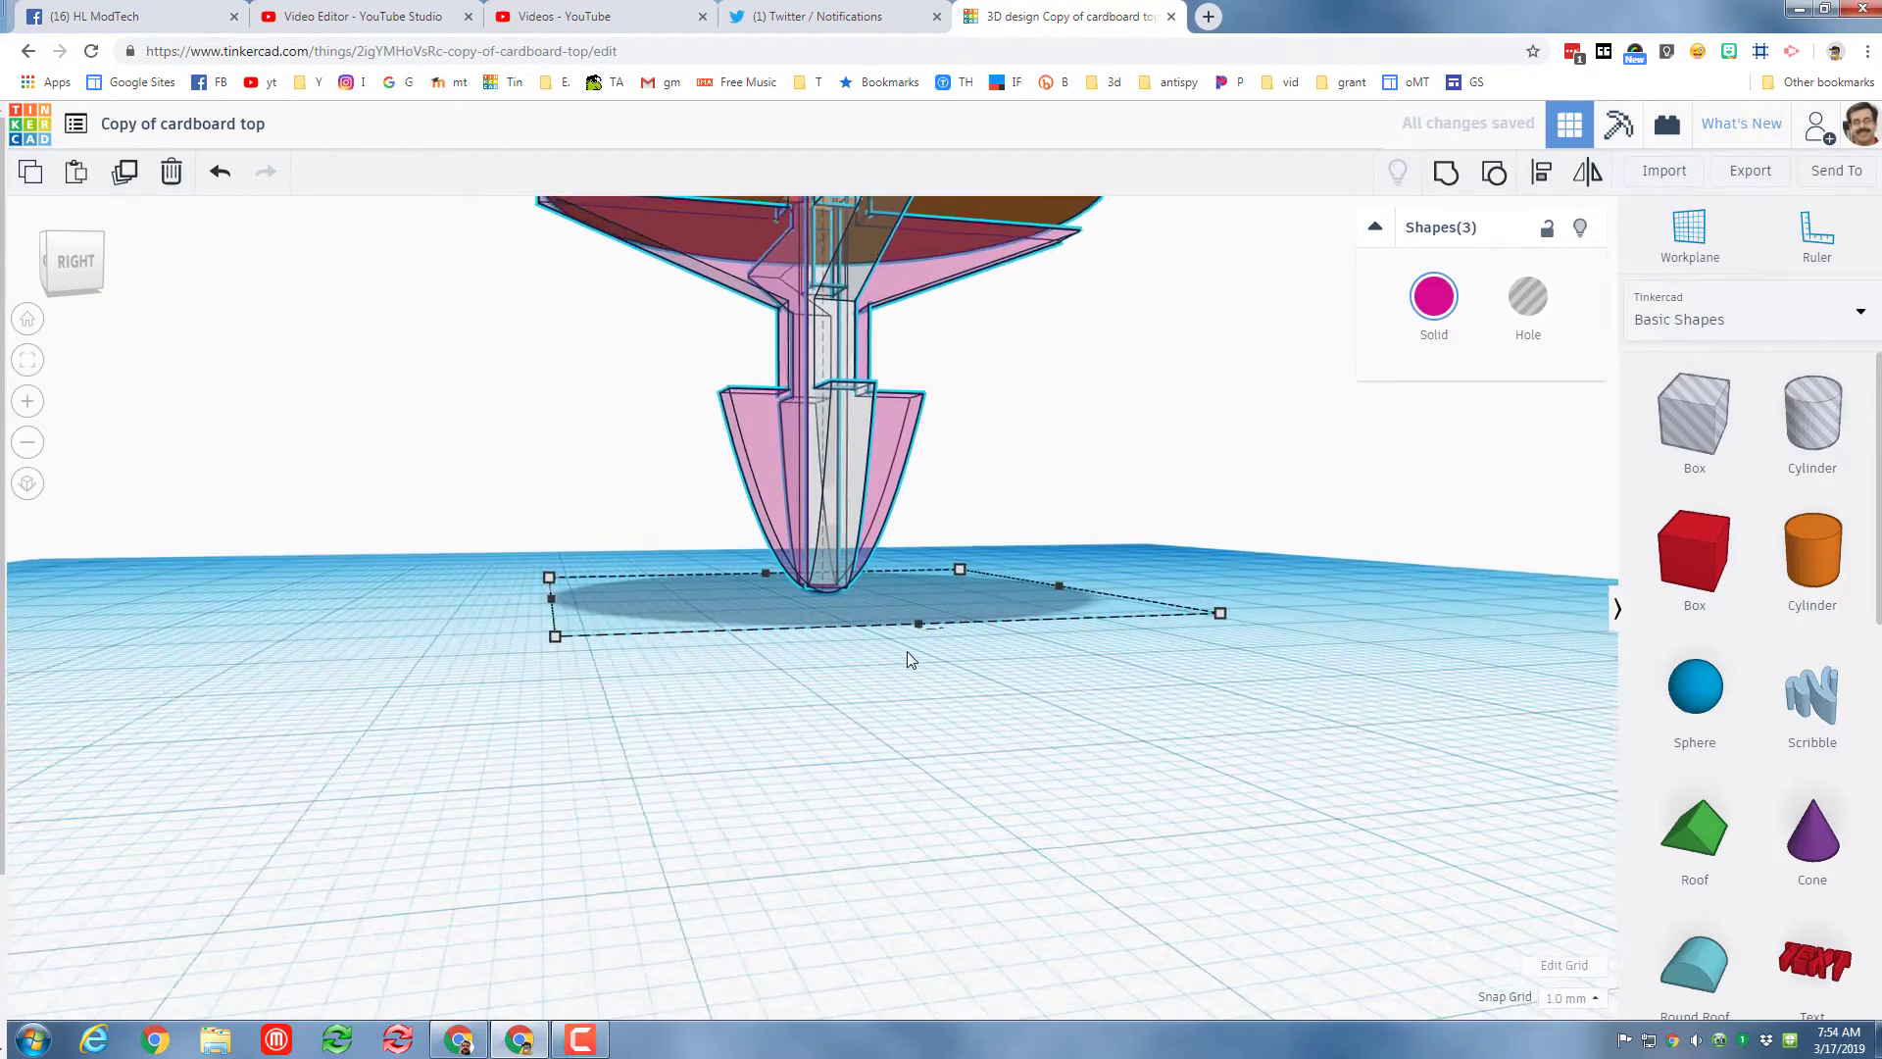
right_click_drag(908, 651, 823, 639)
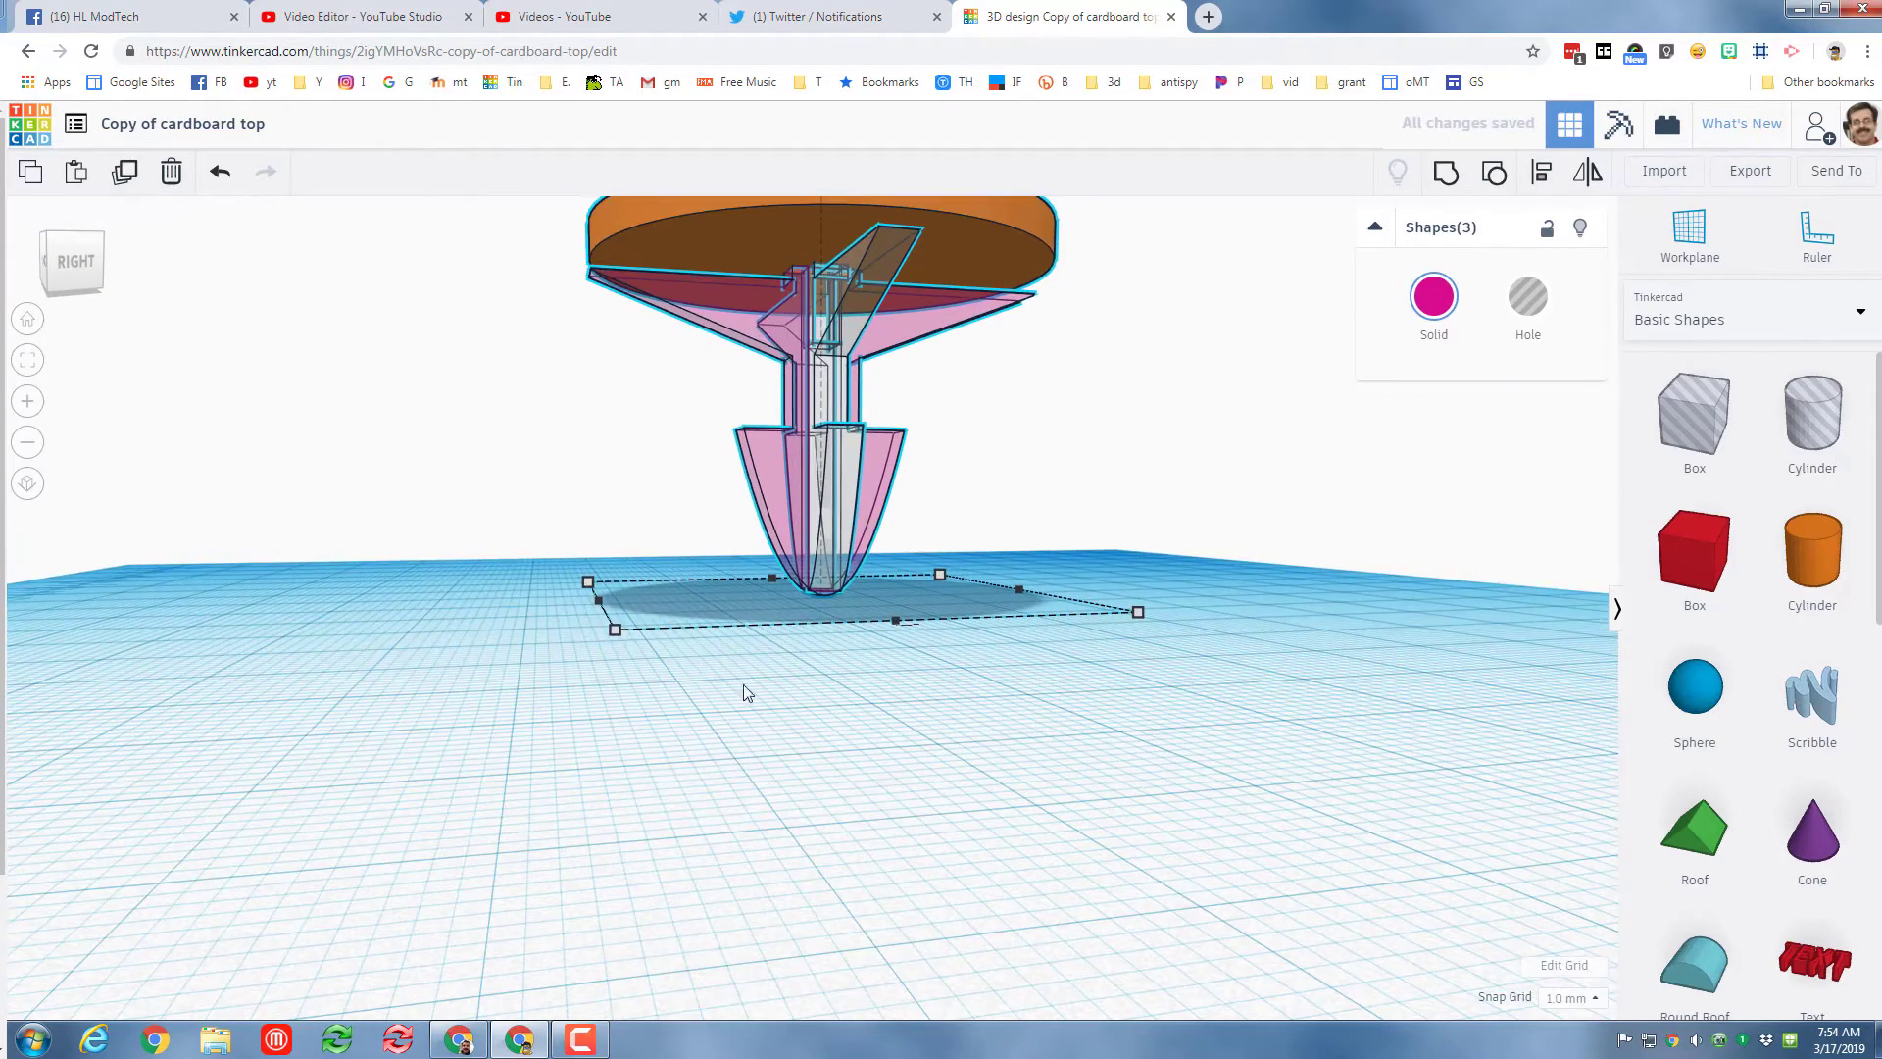
right_click_drag(743, 685, 861, 703)
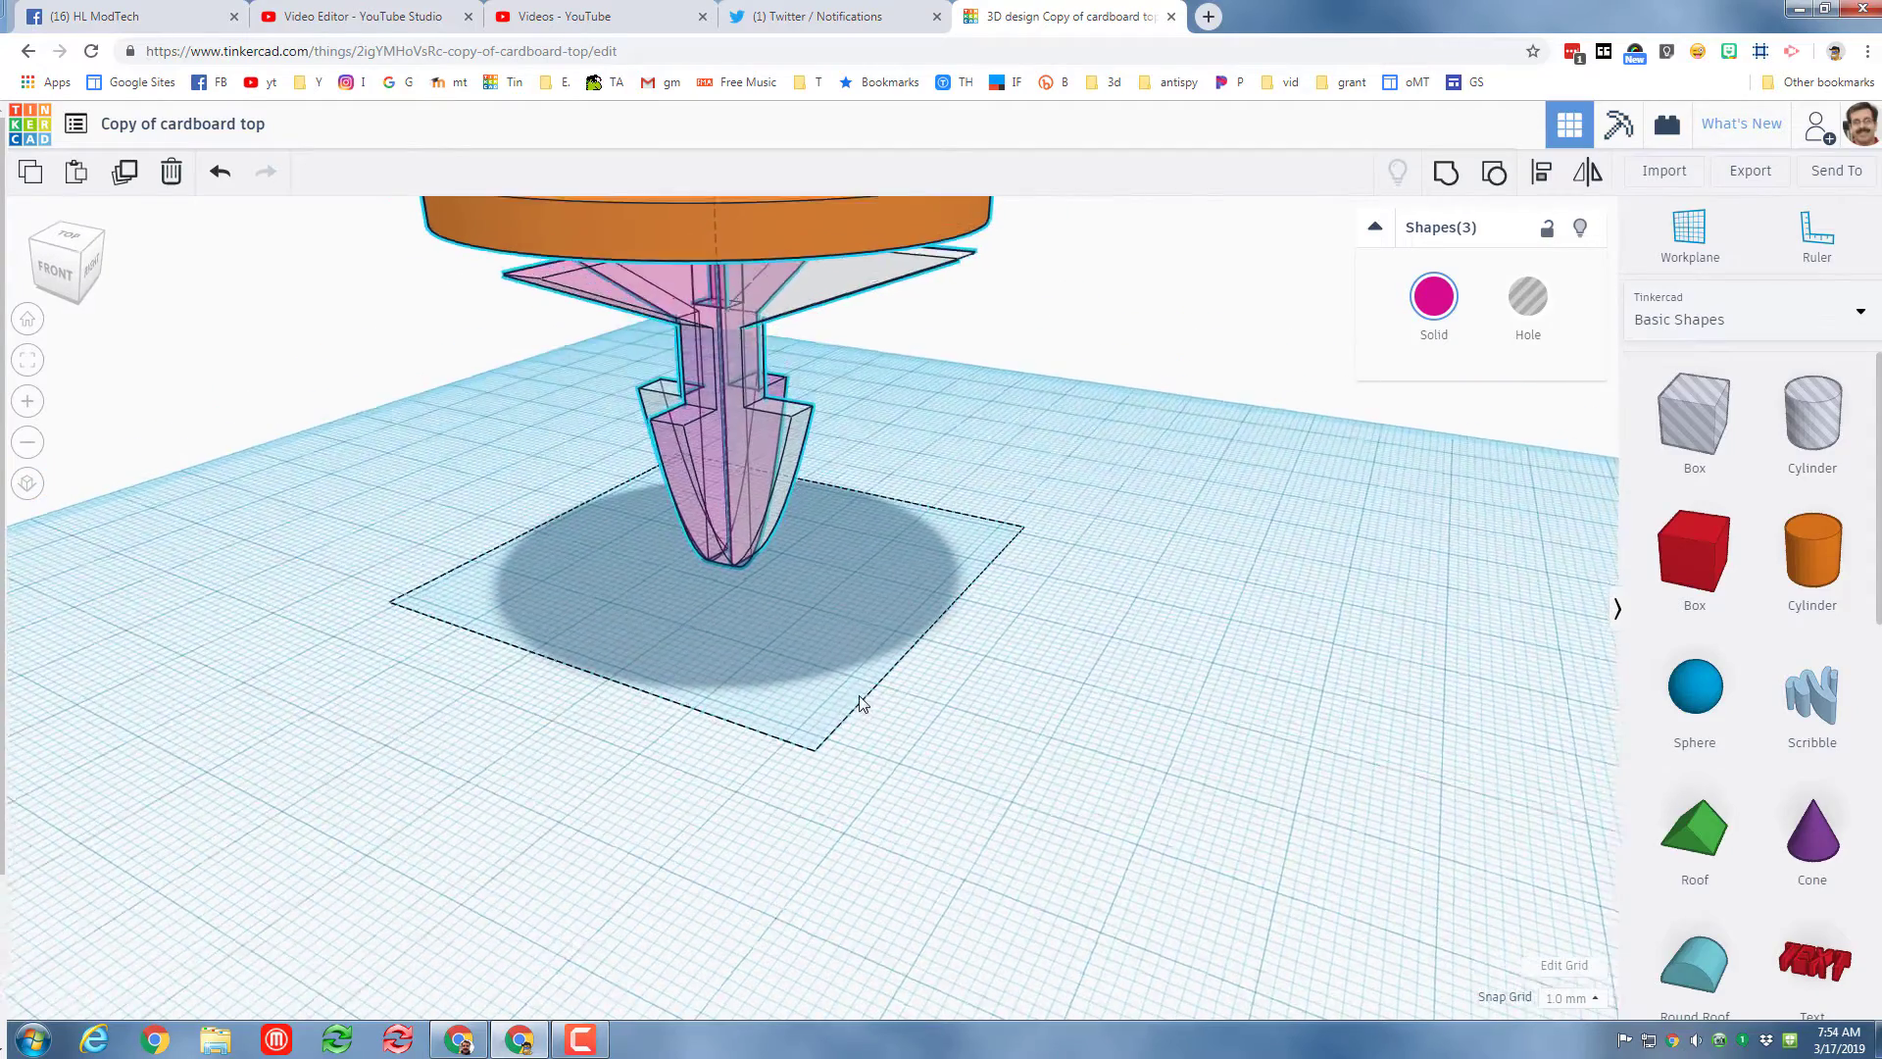
scroll(836, 721, "down", 3)
left_click(664, 797)
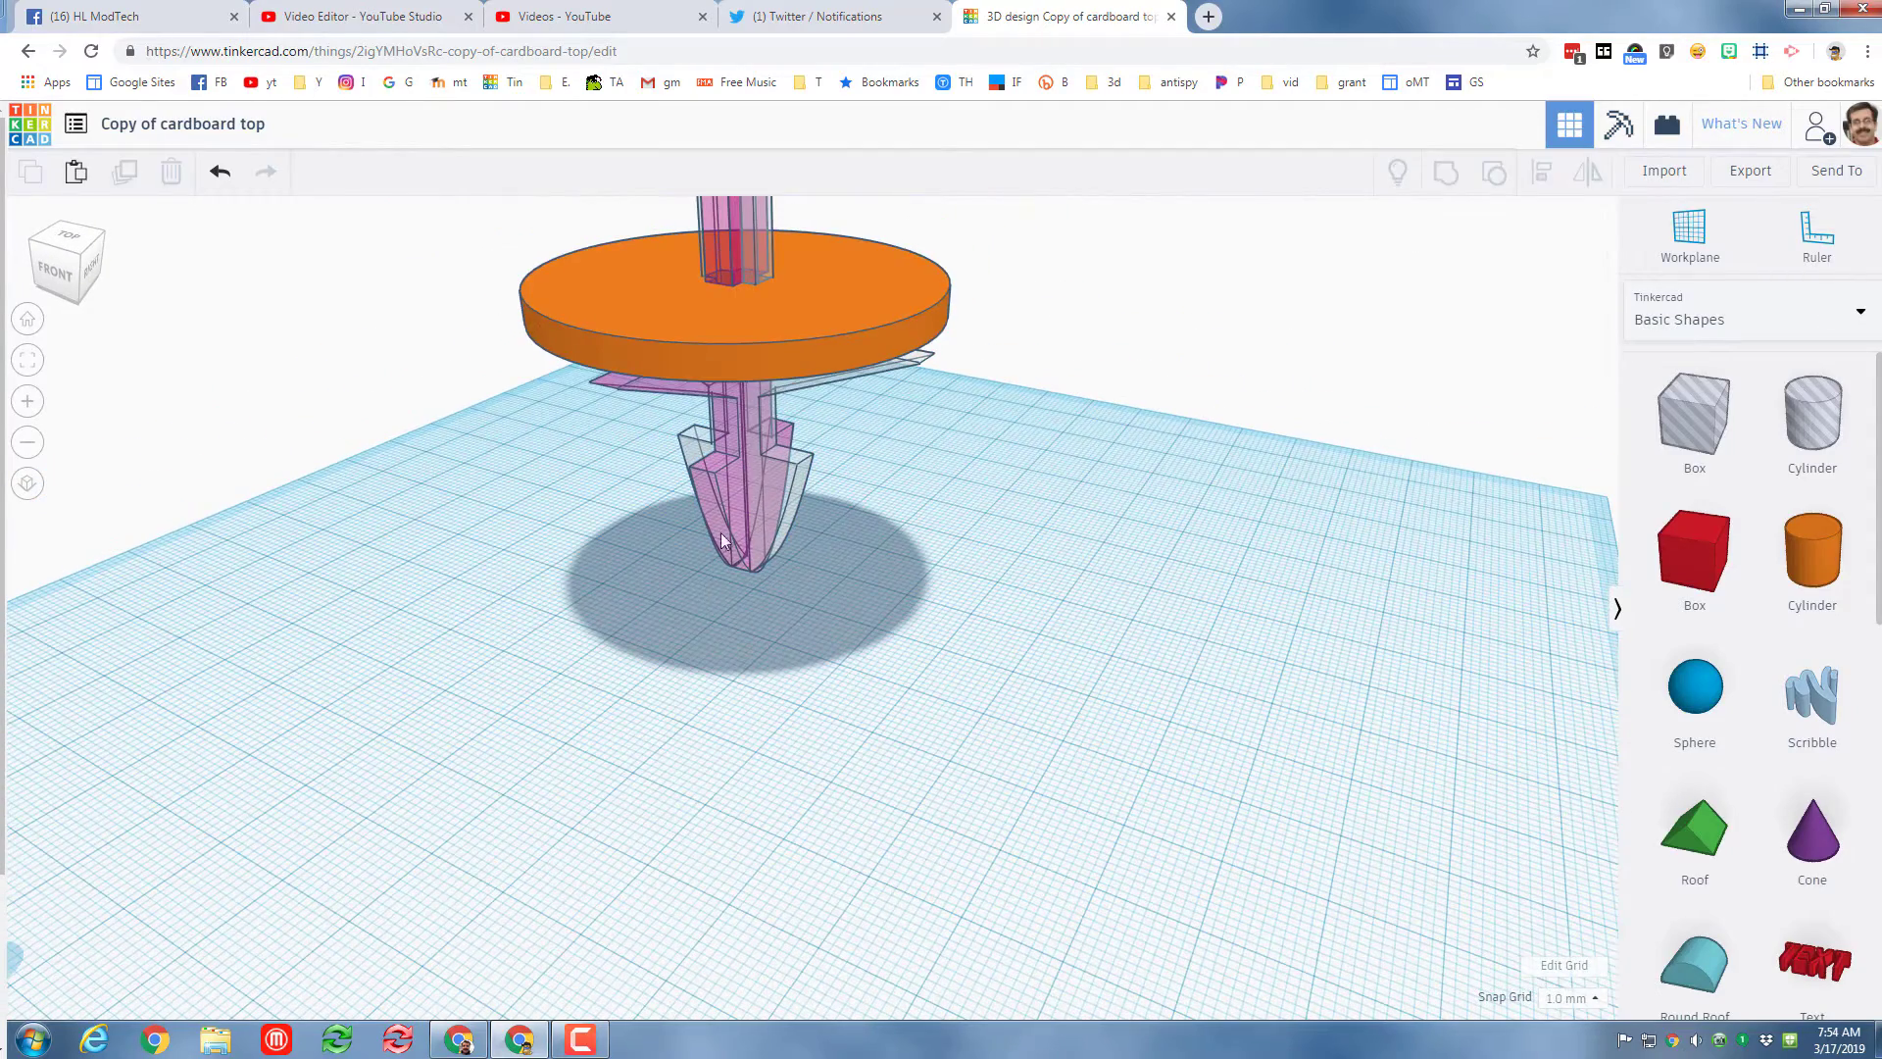
- Move the disc off the rocket pieces by about 58 mm and 15 mm and drop it onto the workplane
left_click(782, 358)
left_click_drag(810, 345, 1351, 530)
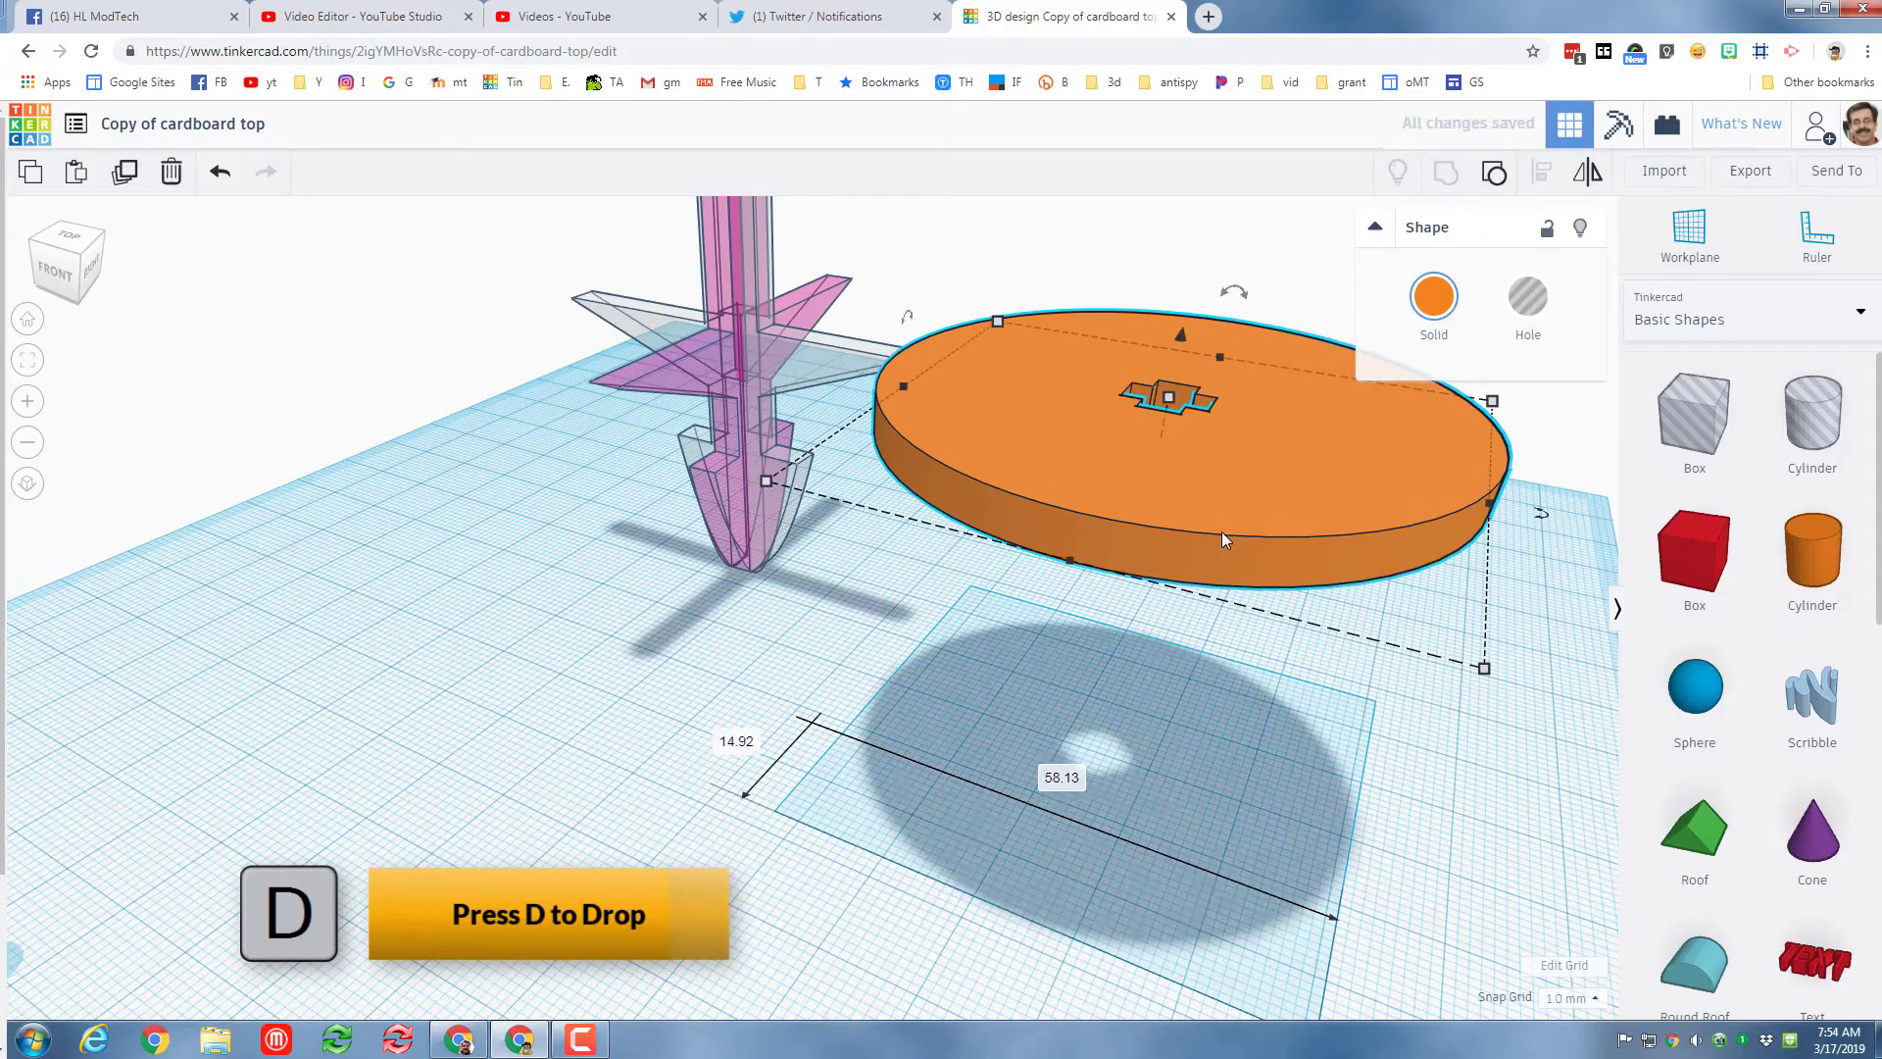
key("d")
- Pull the transparent rocket piece away from the magenta one, rotate it 90° to lie flat and drop it onto the workplane
right_click_drag(812, 555, 663, 632)
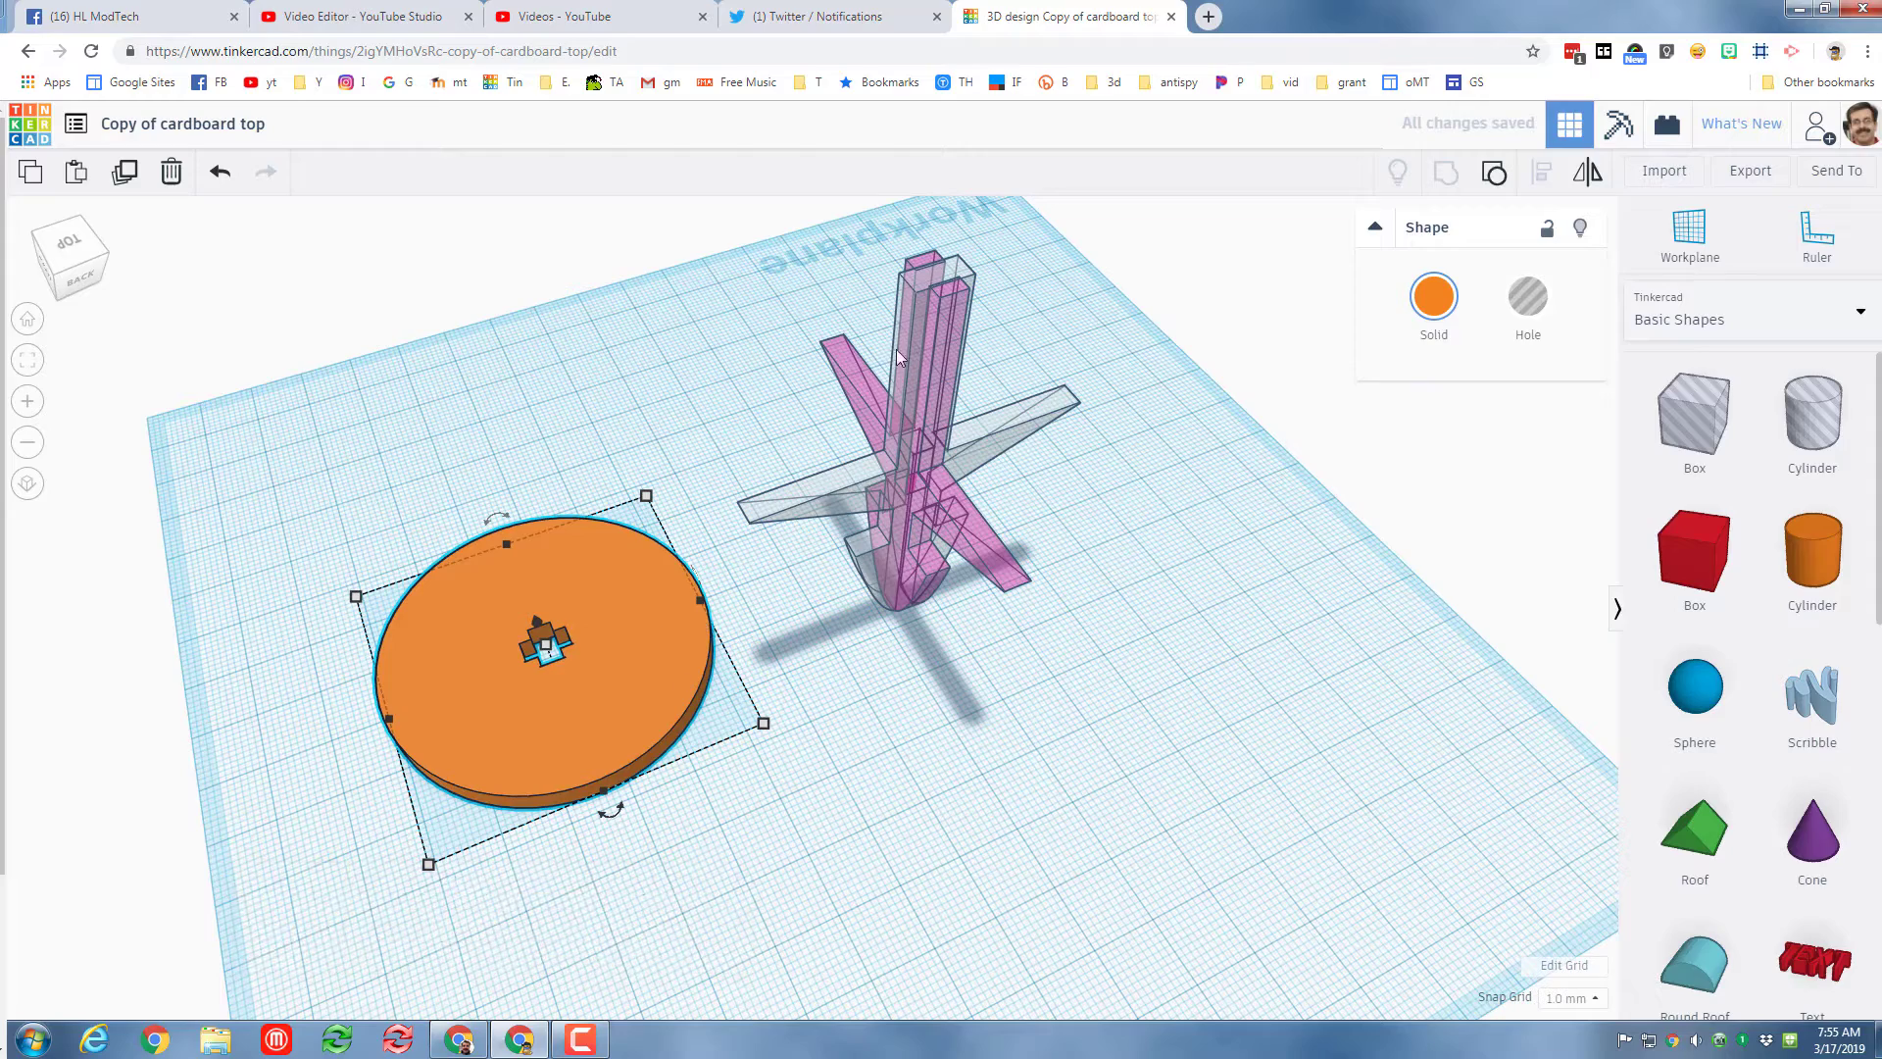
left_click_drag(909, 359, 773, 278)
right_click_drag(1018, 632, 714, 261)
scroll(718, 500, "down", 6)
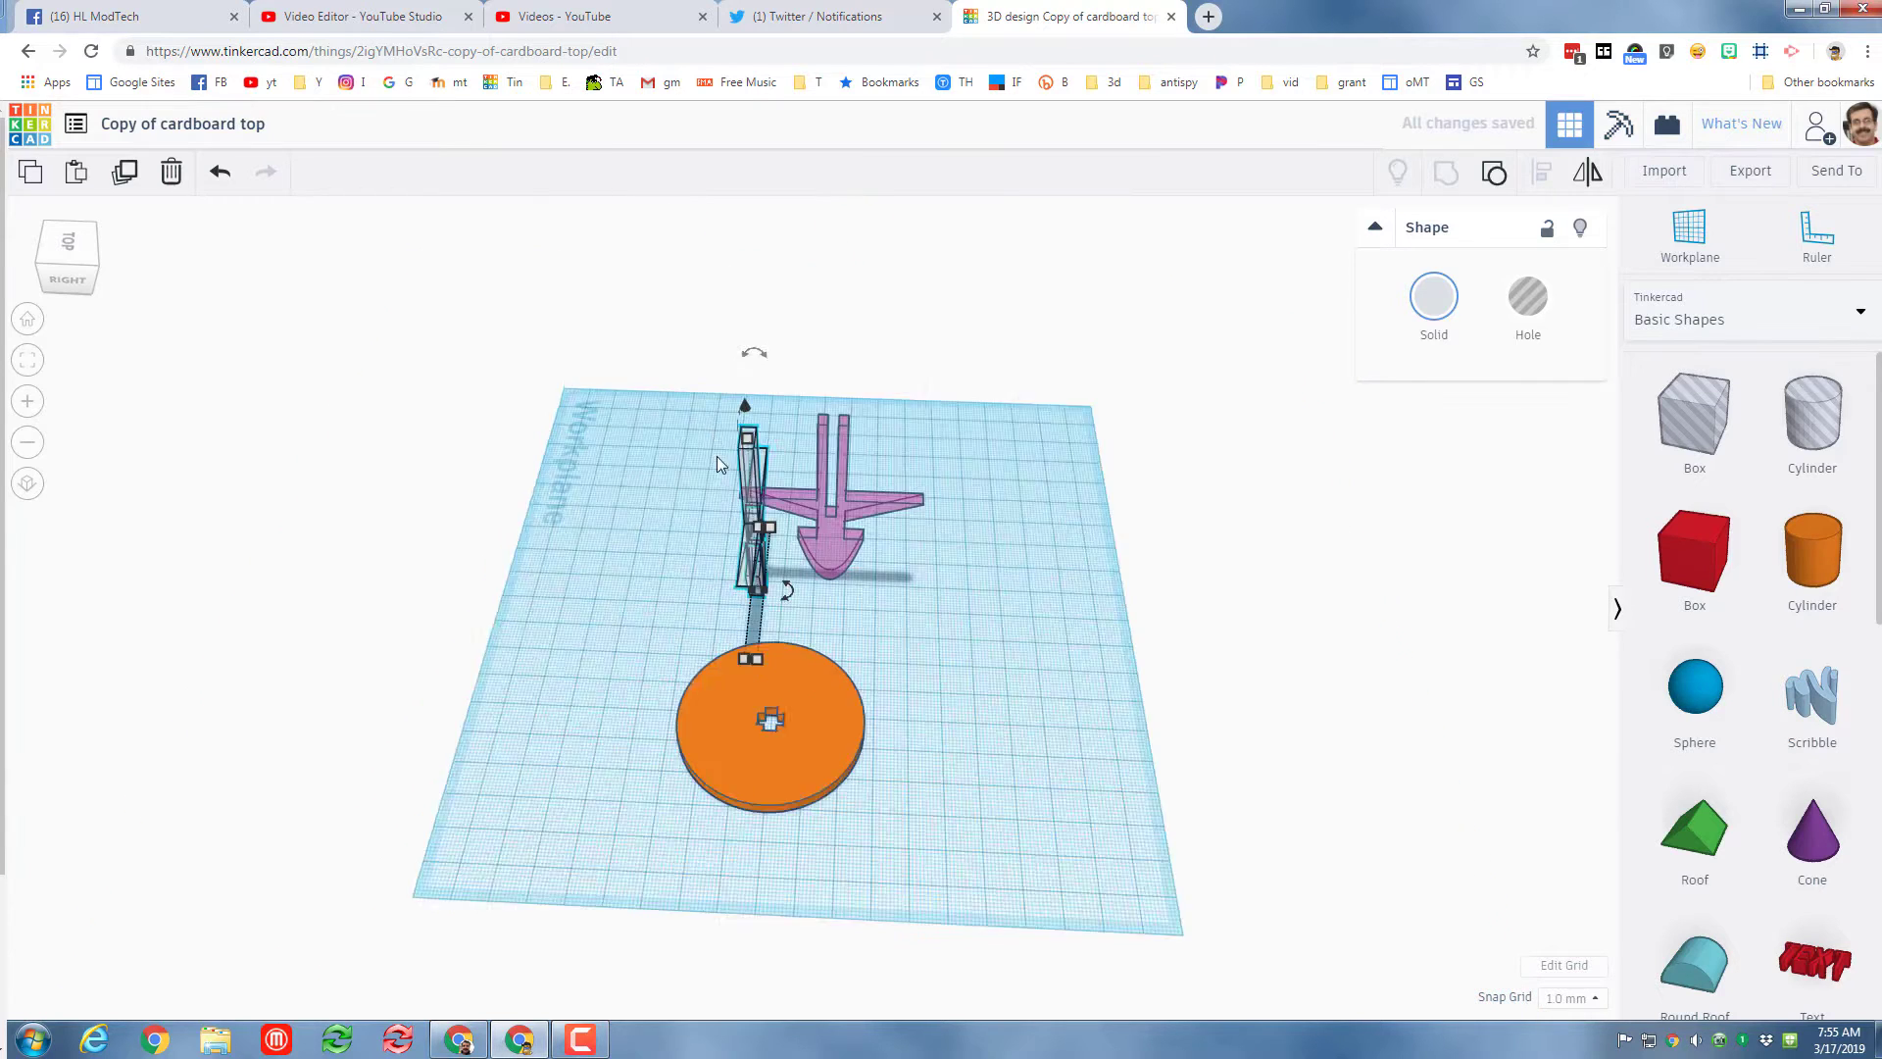
mouse_move(766, 432)
left_click_drag(767, 433, 716, 517)
key("d")
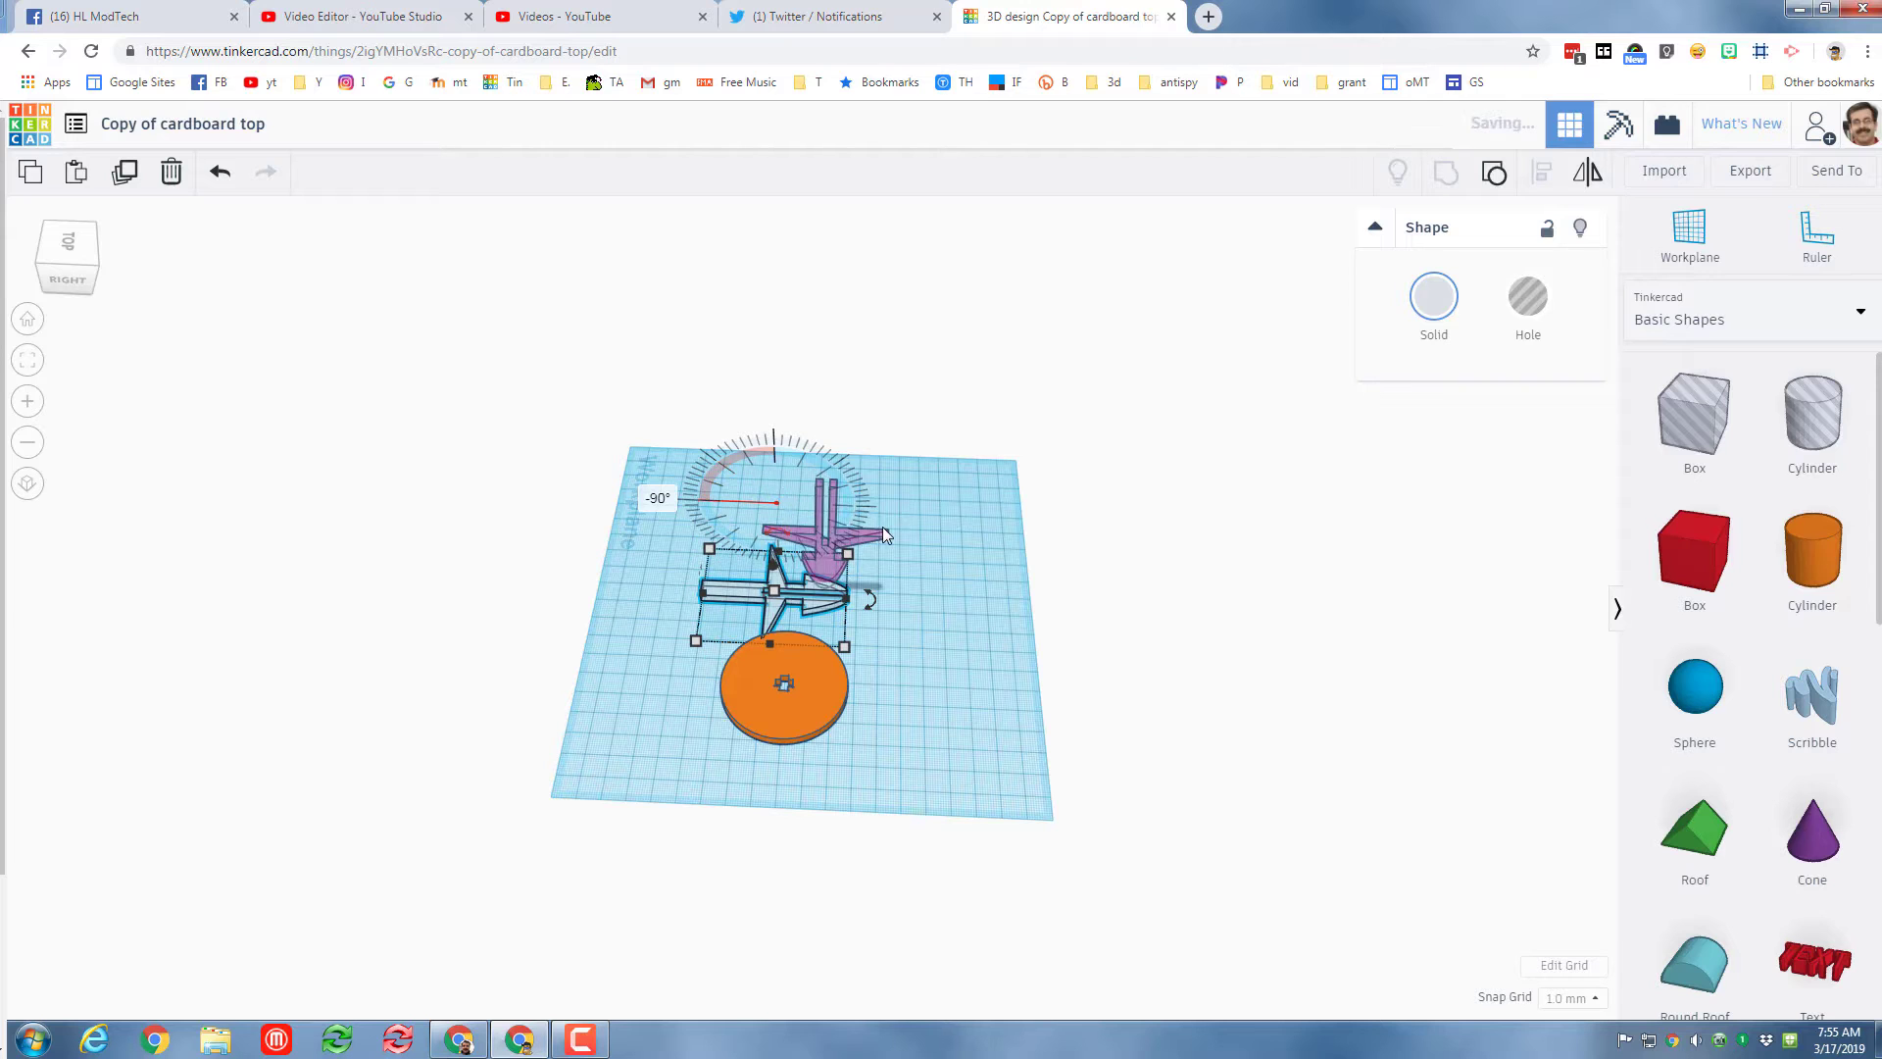
- Rotate the magenta rocket piece 90° to lie flat and move it away from the transparent piece by about 41 mm and 22 mm
left_click(837, 535)
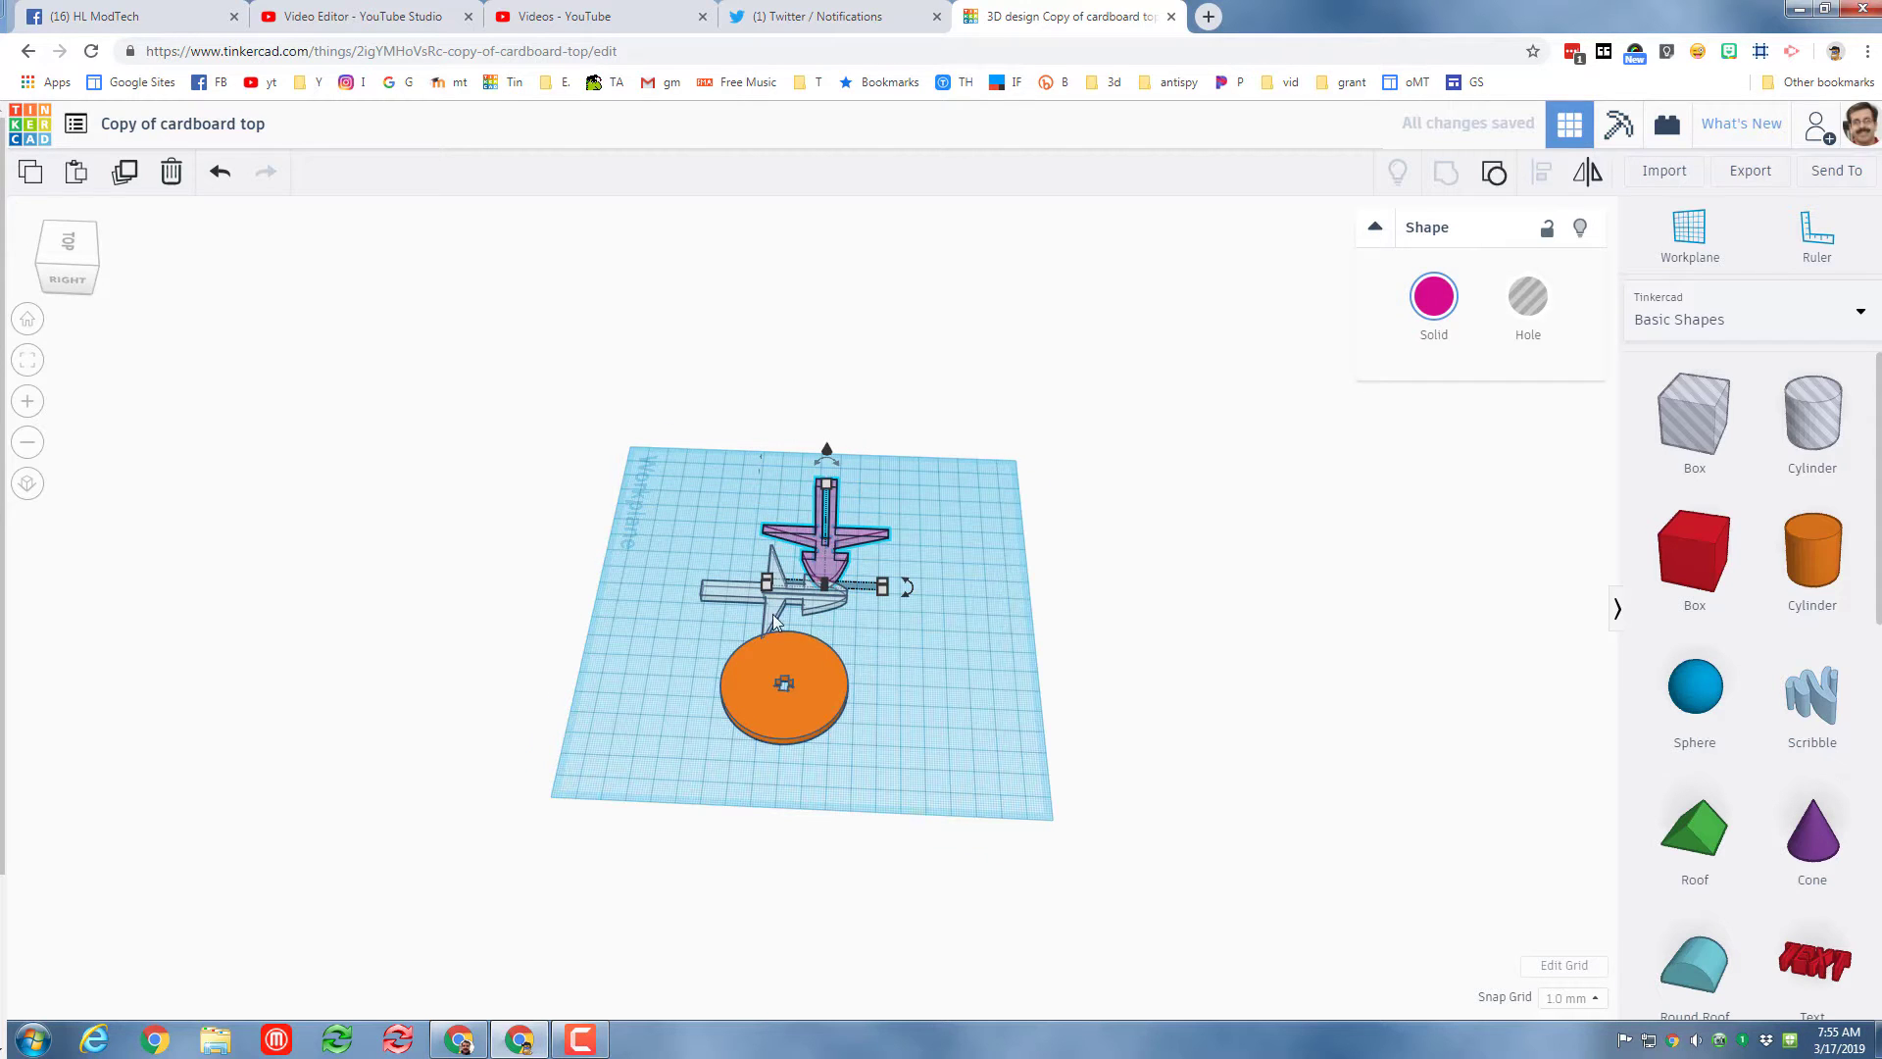
right_click_drag(775, 620, 819, 458)
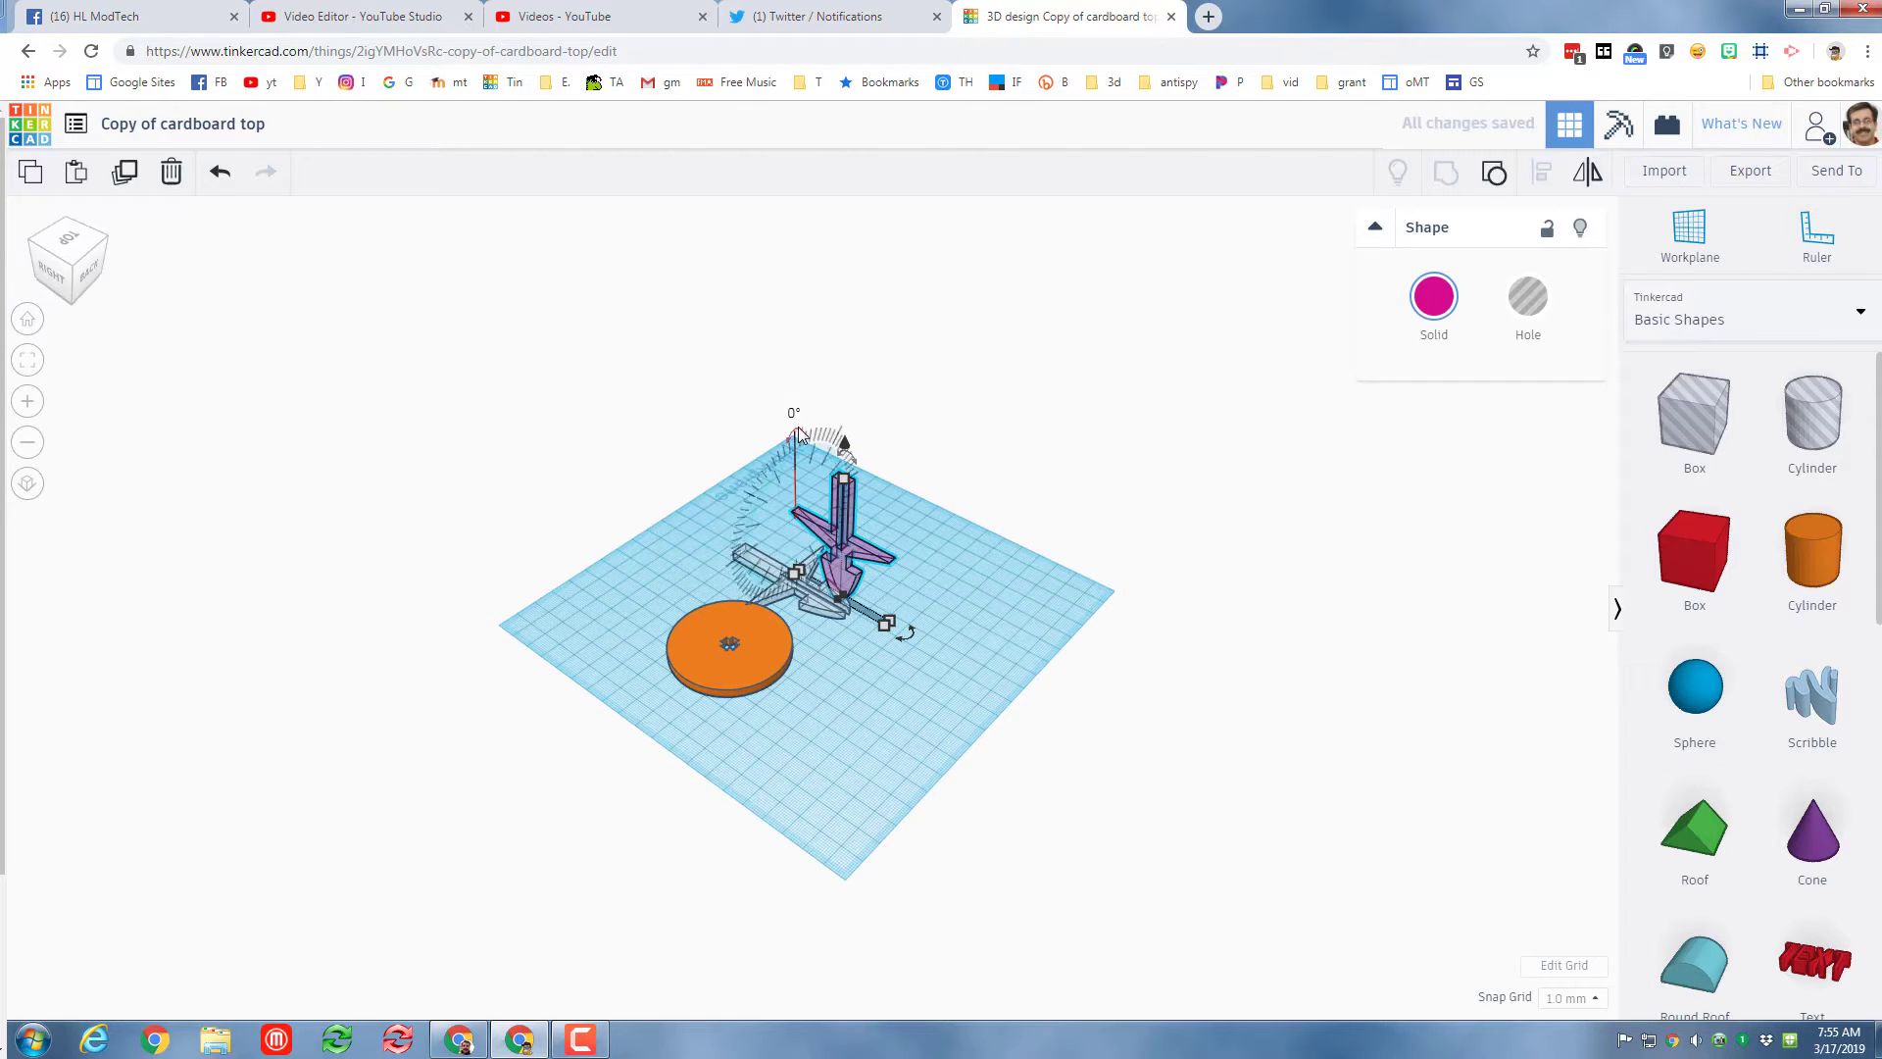
left_click_drag(799, 434, 855, 493)
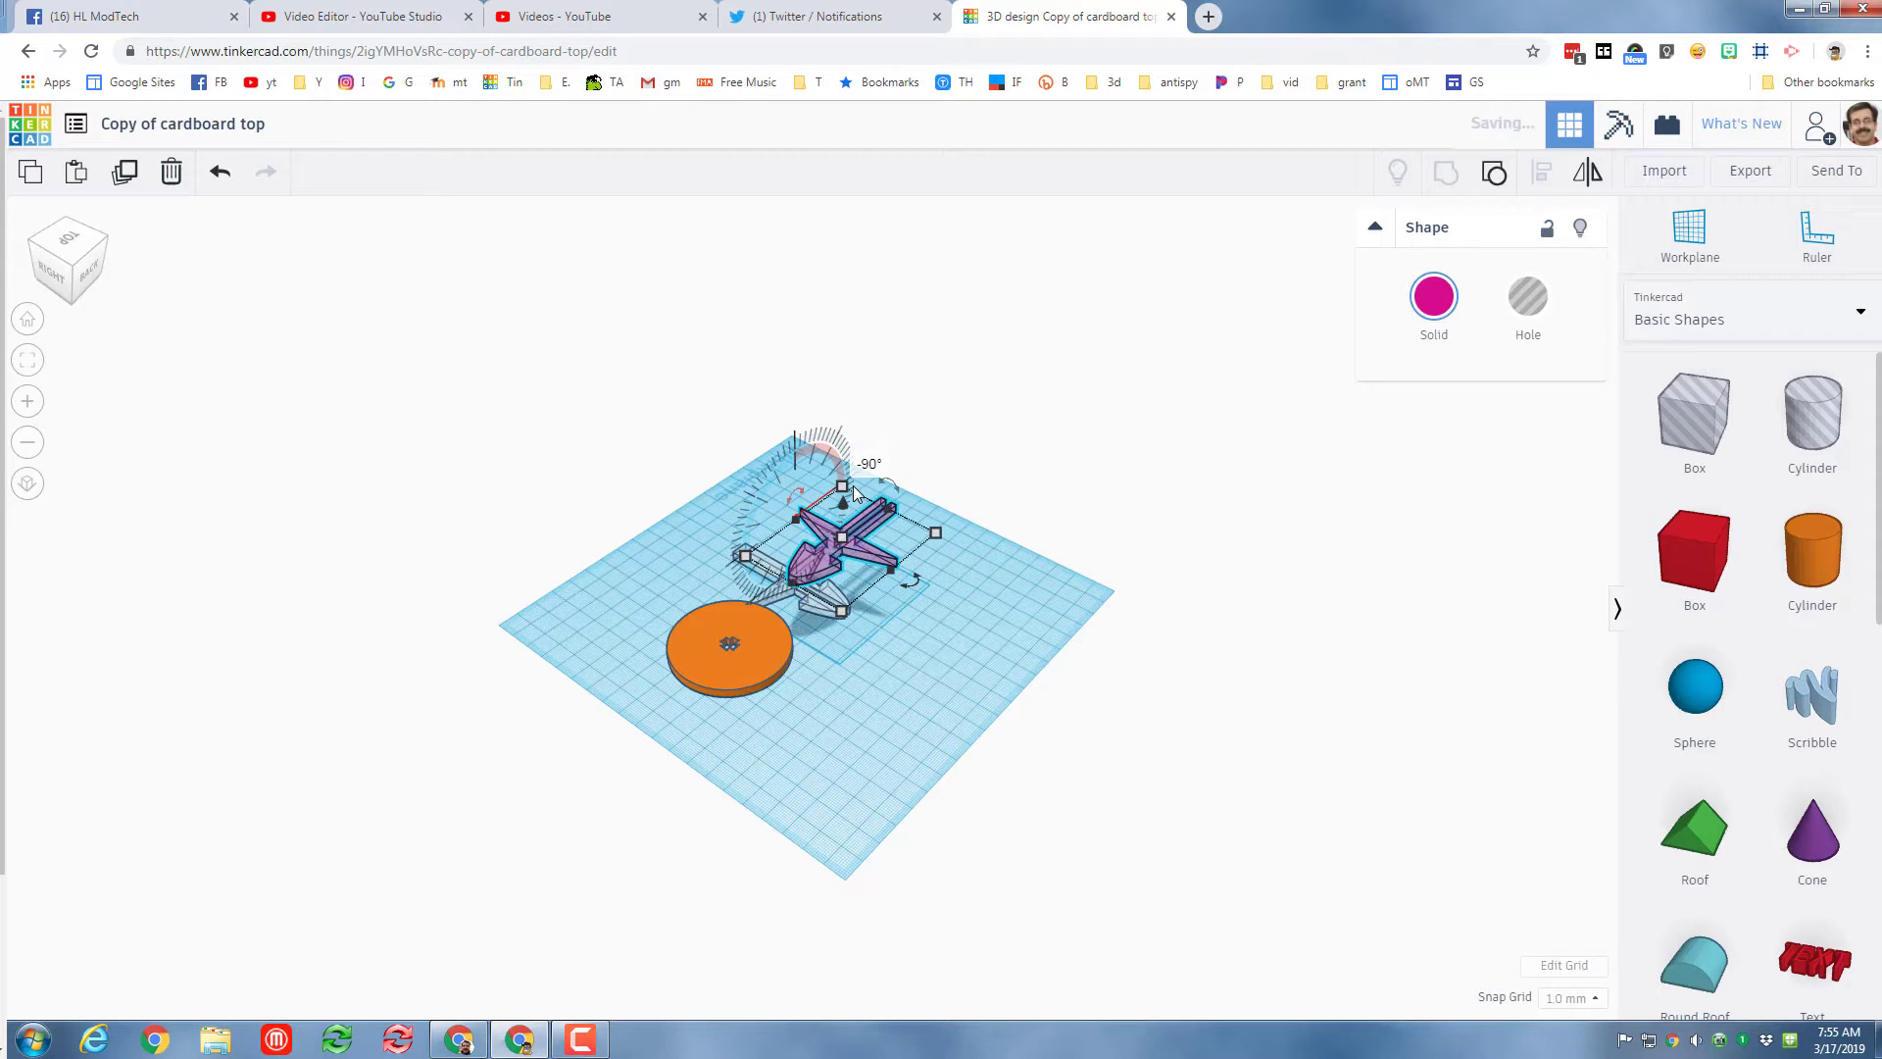
left_click_drag(824, 576, 922, 644)
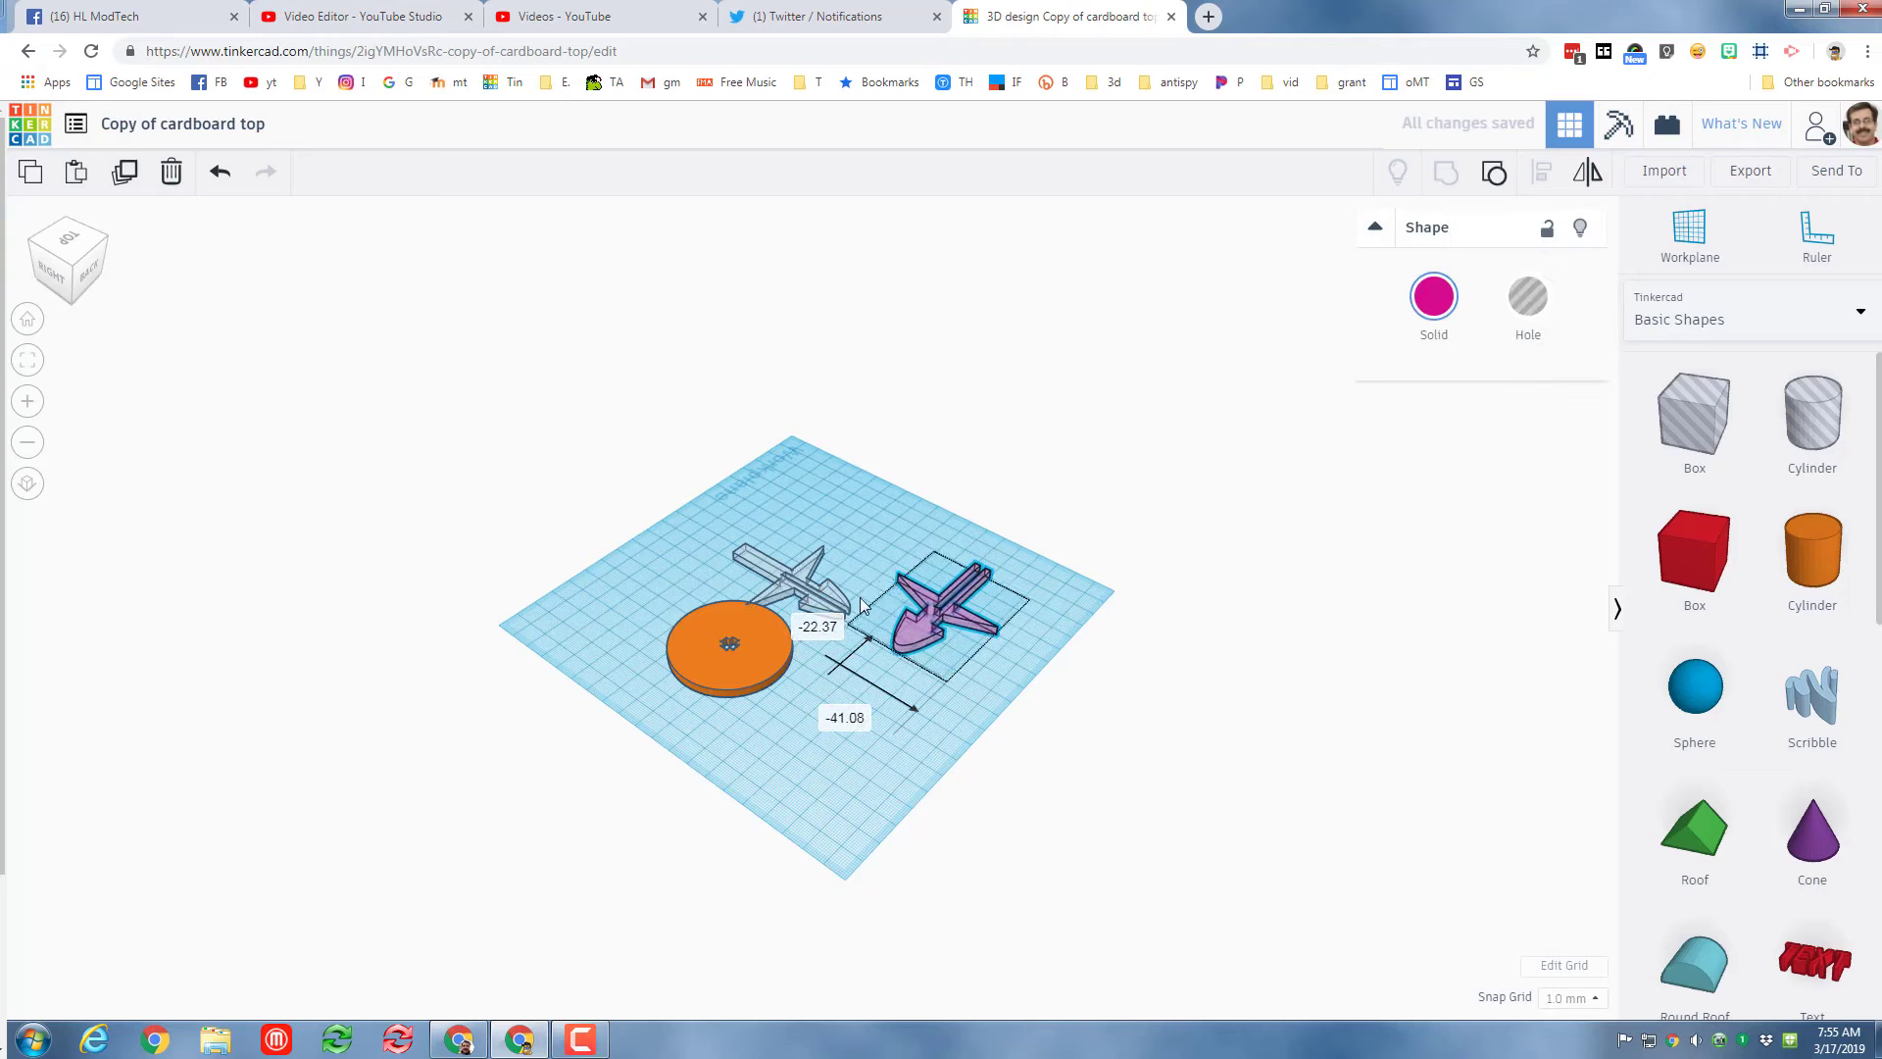
- Space the parts apart, moving the transparent rocket piece about 22 mm and 16 mm and the disc 20 mm and 16 mm
left_click_drag(764, 545, 767, 534)
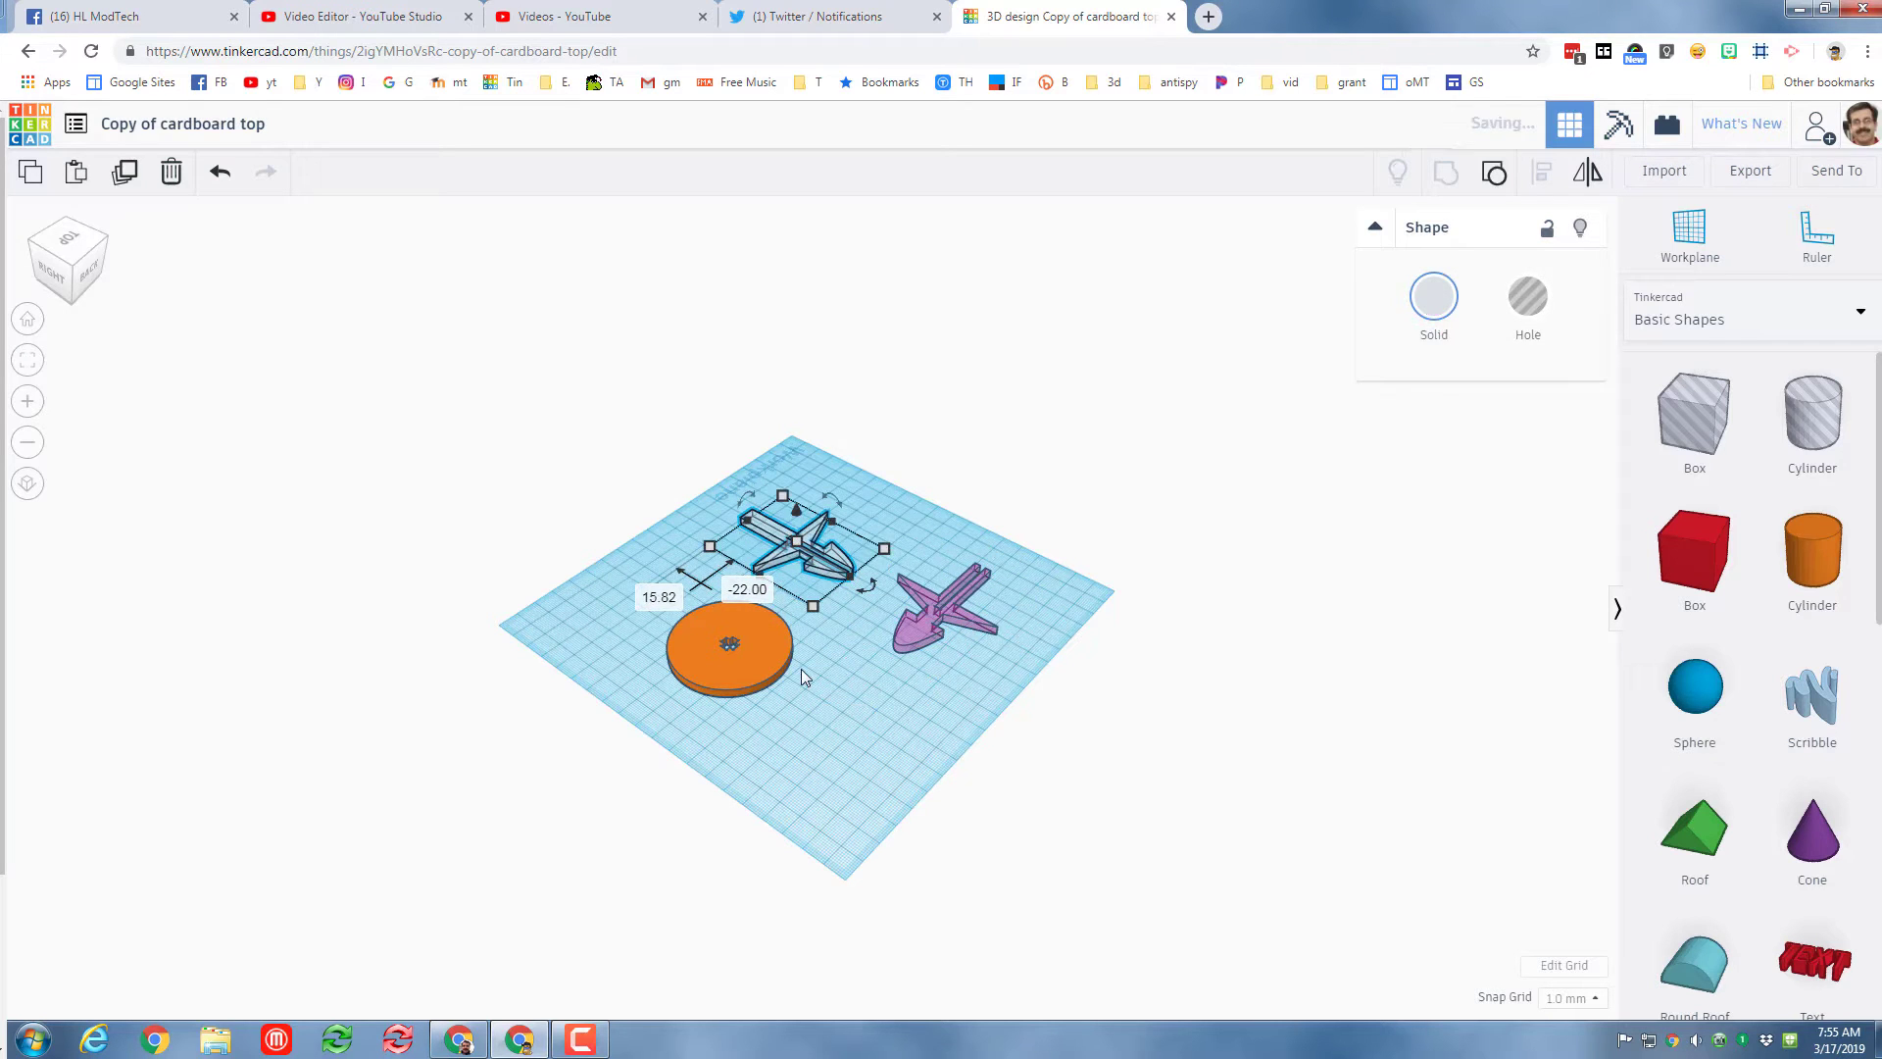
left_click(904, 711)
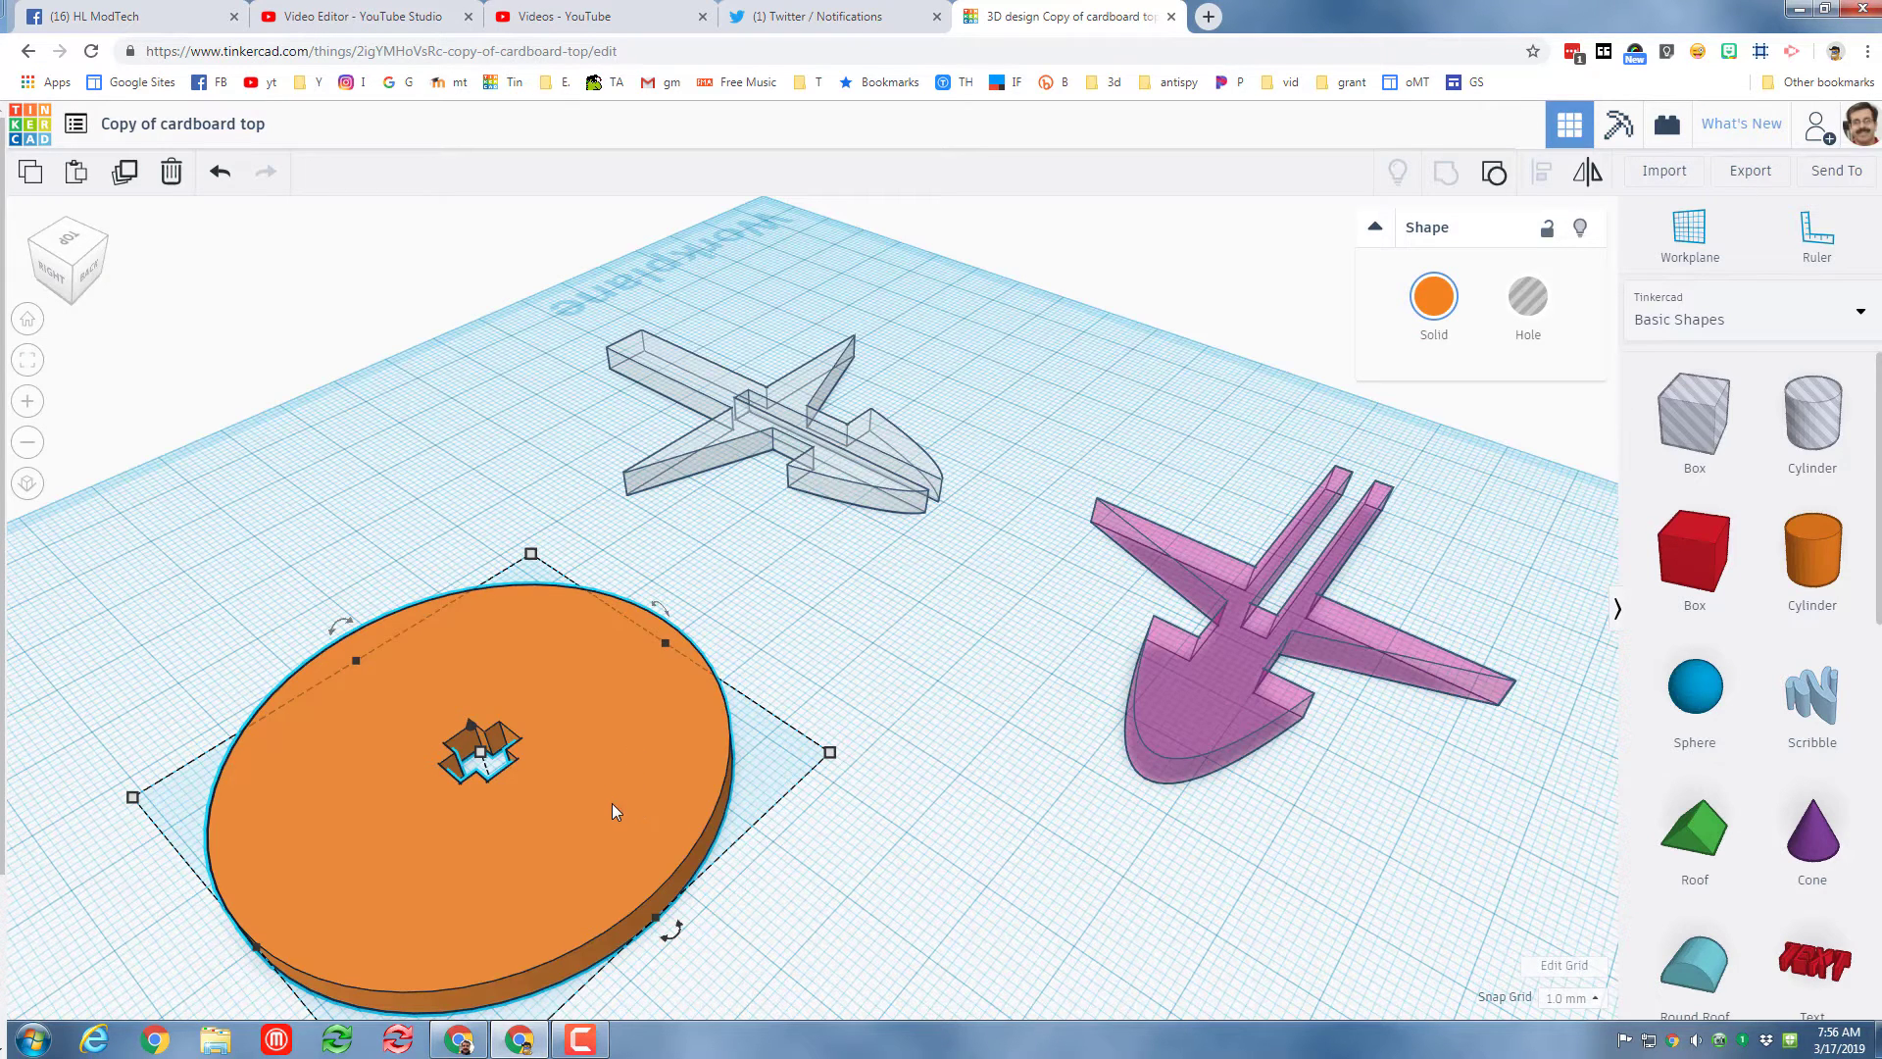
left_click_drag(751, 755, 951, 713)
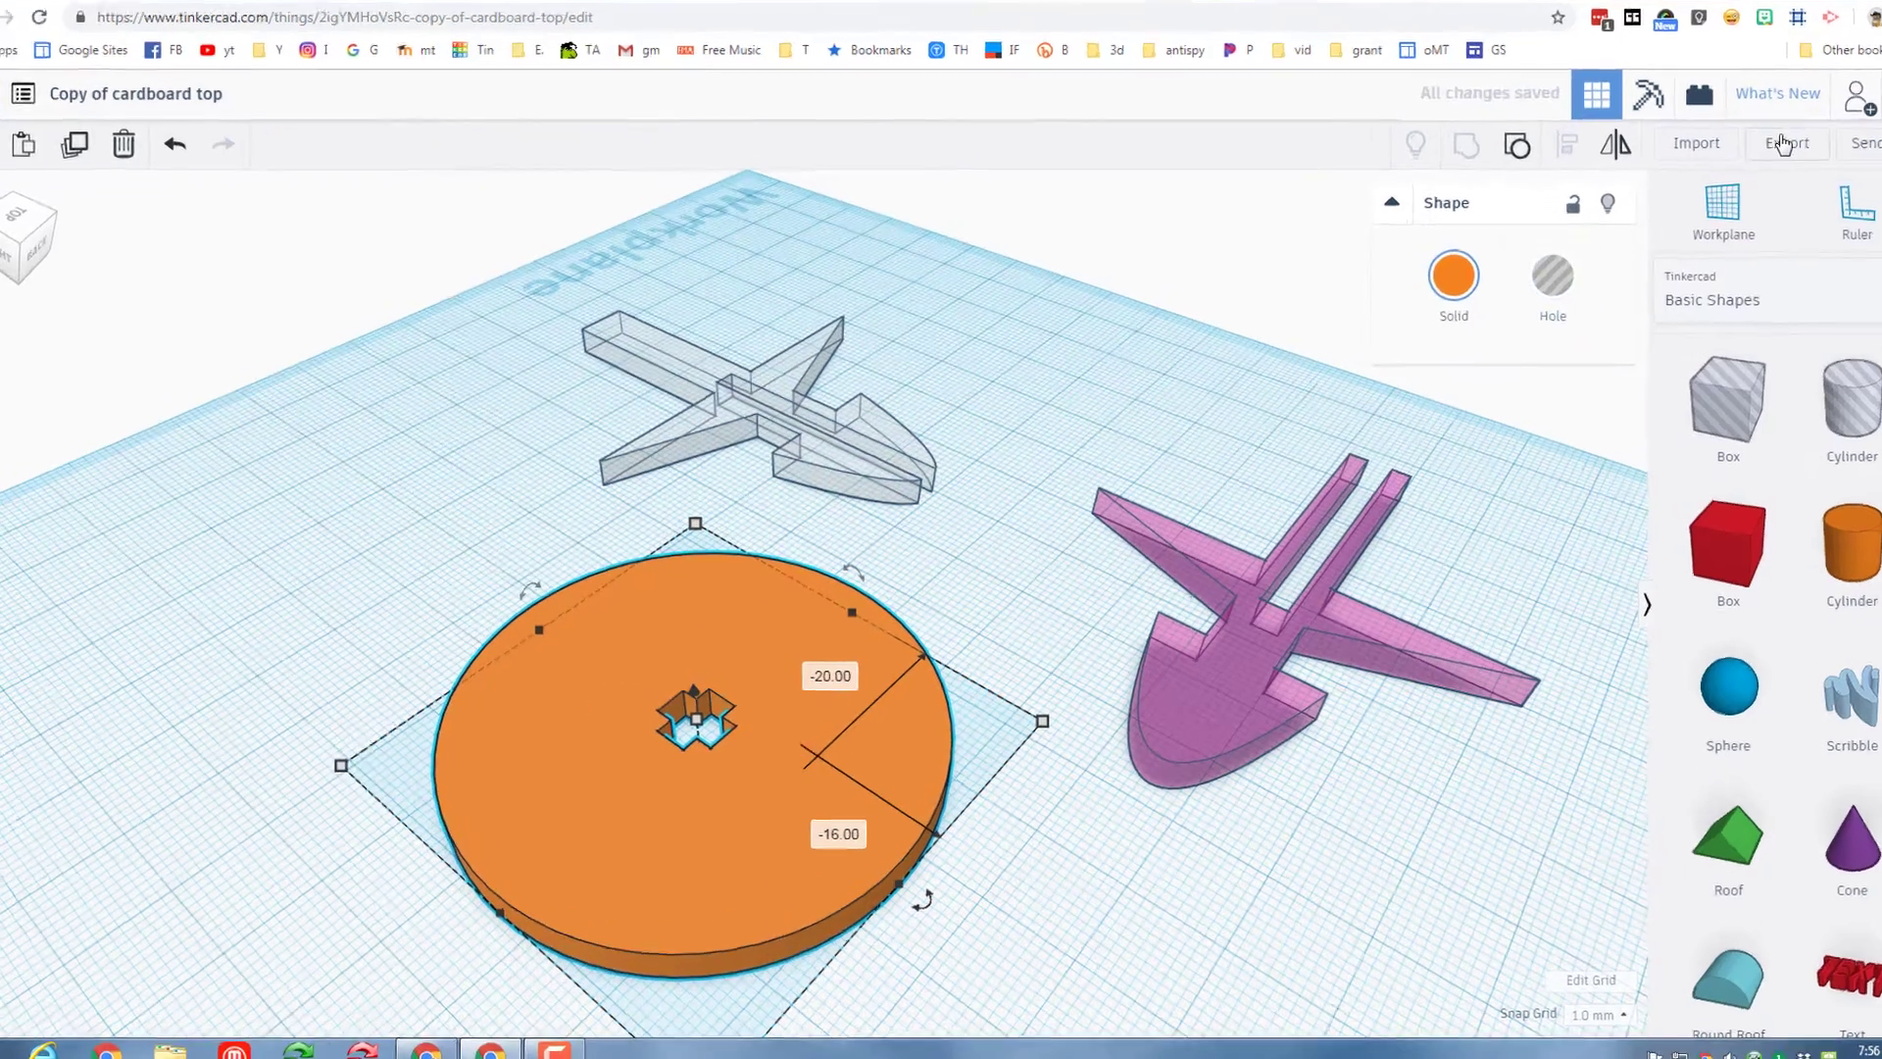
- Export only the selected disc as an SVG file for laser cutting, named disc cardboard top.svg
left_click(1743, 172)
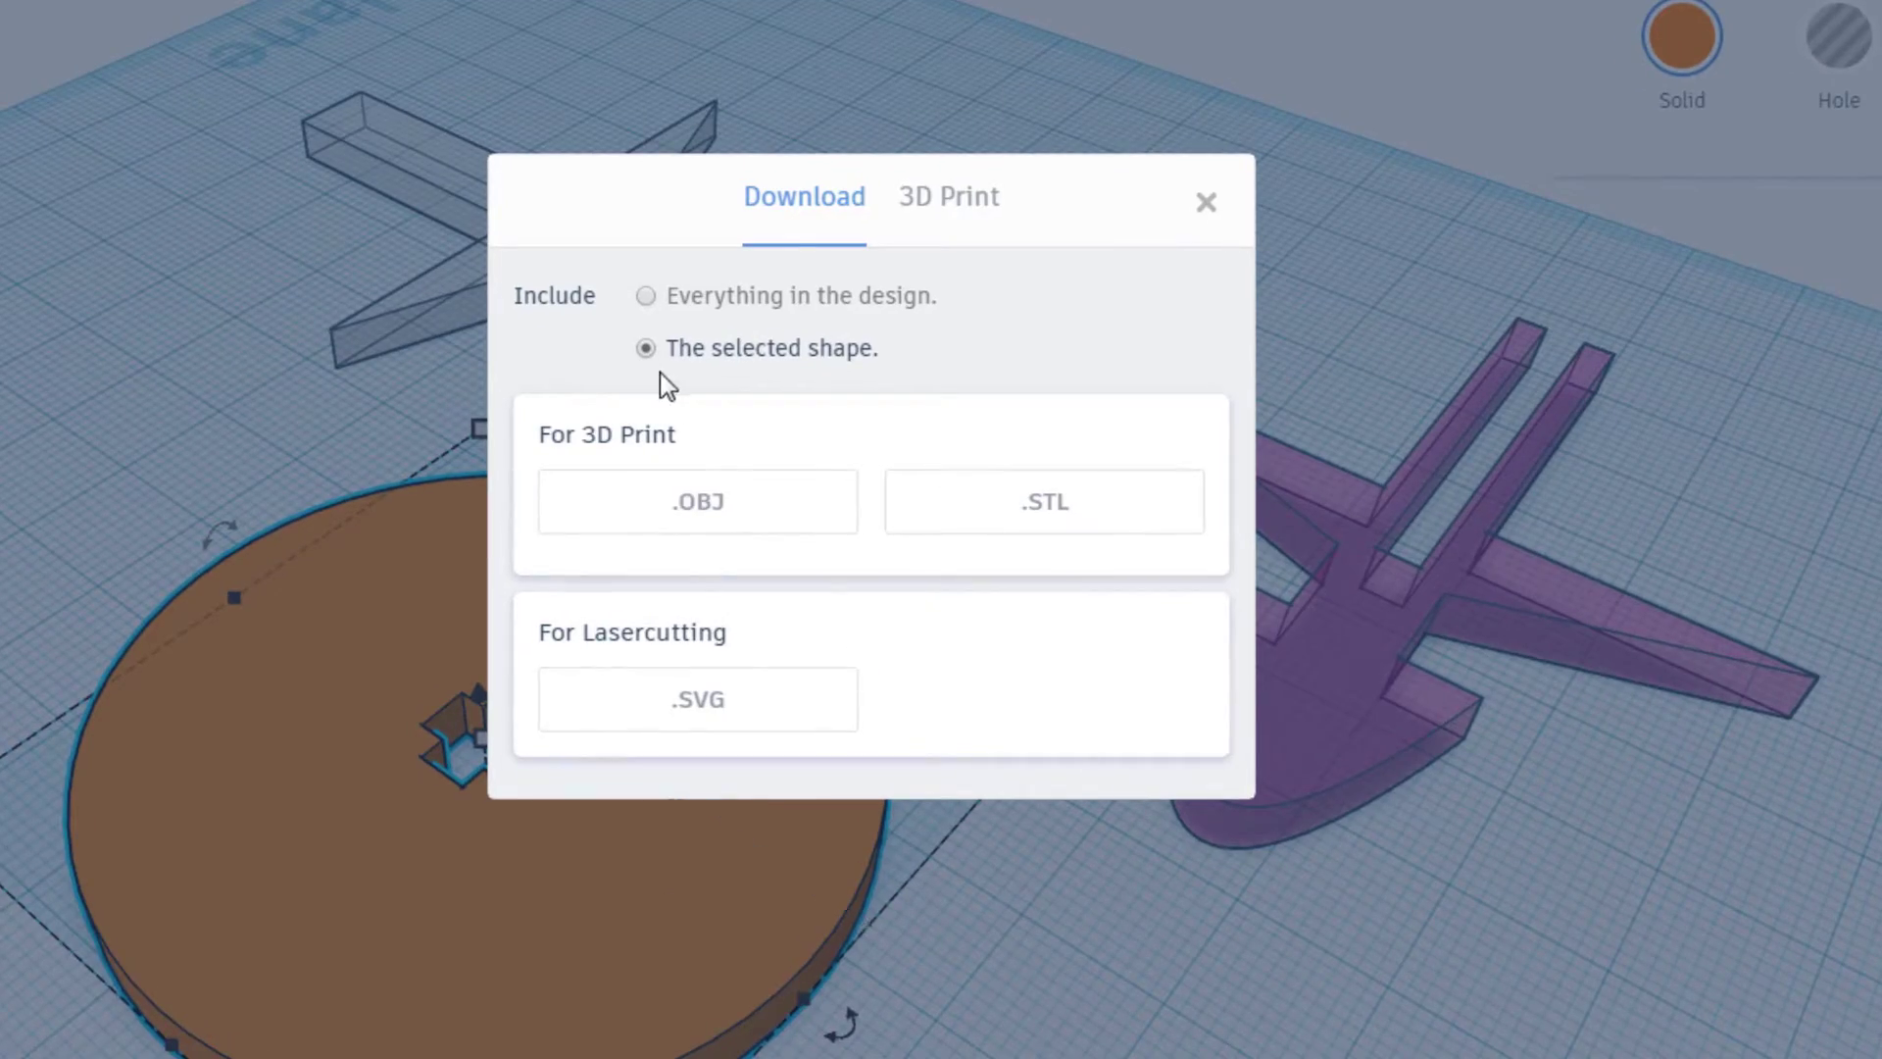
left_click(704, 704)
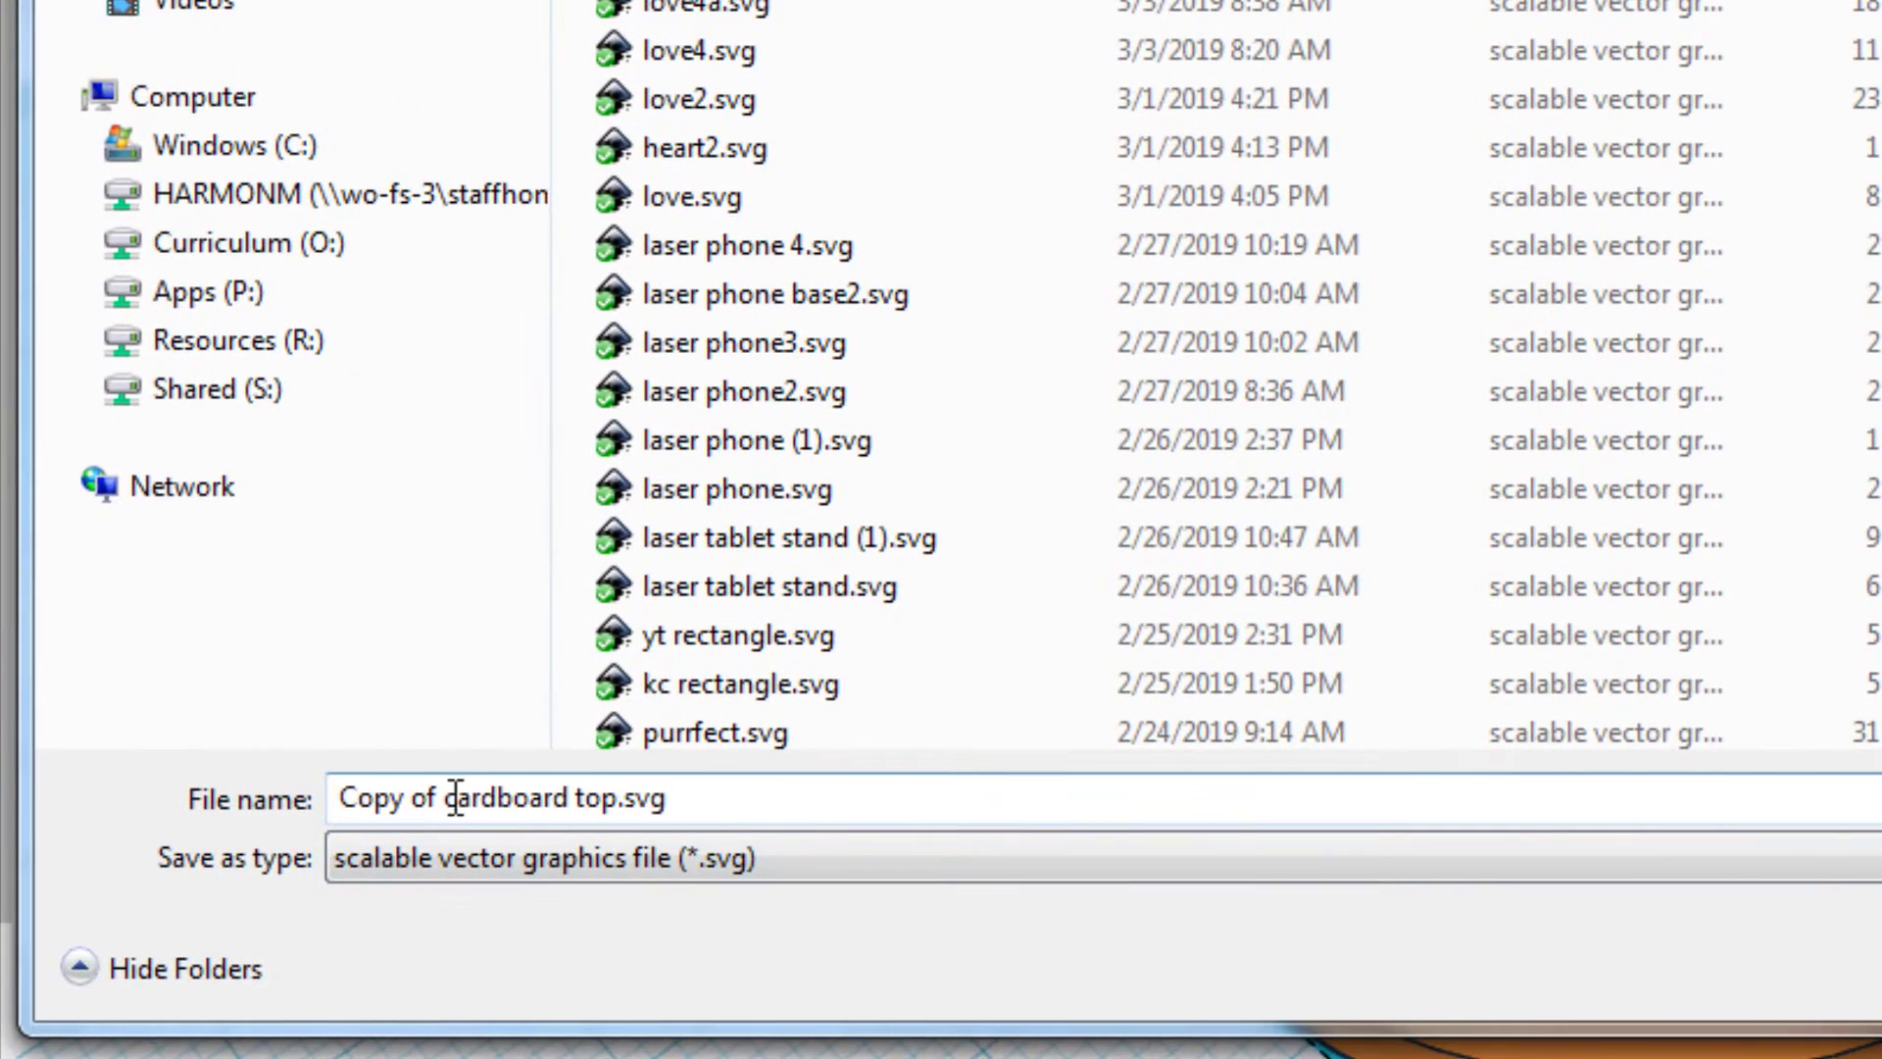
left_click(441, 797)
left_click_drag(440, 797, 14, 837)
type("disc")
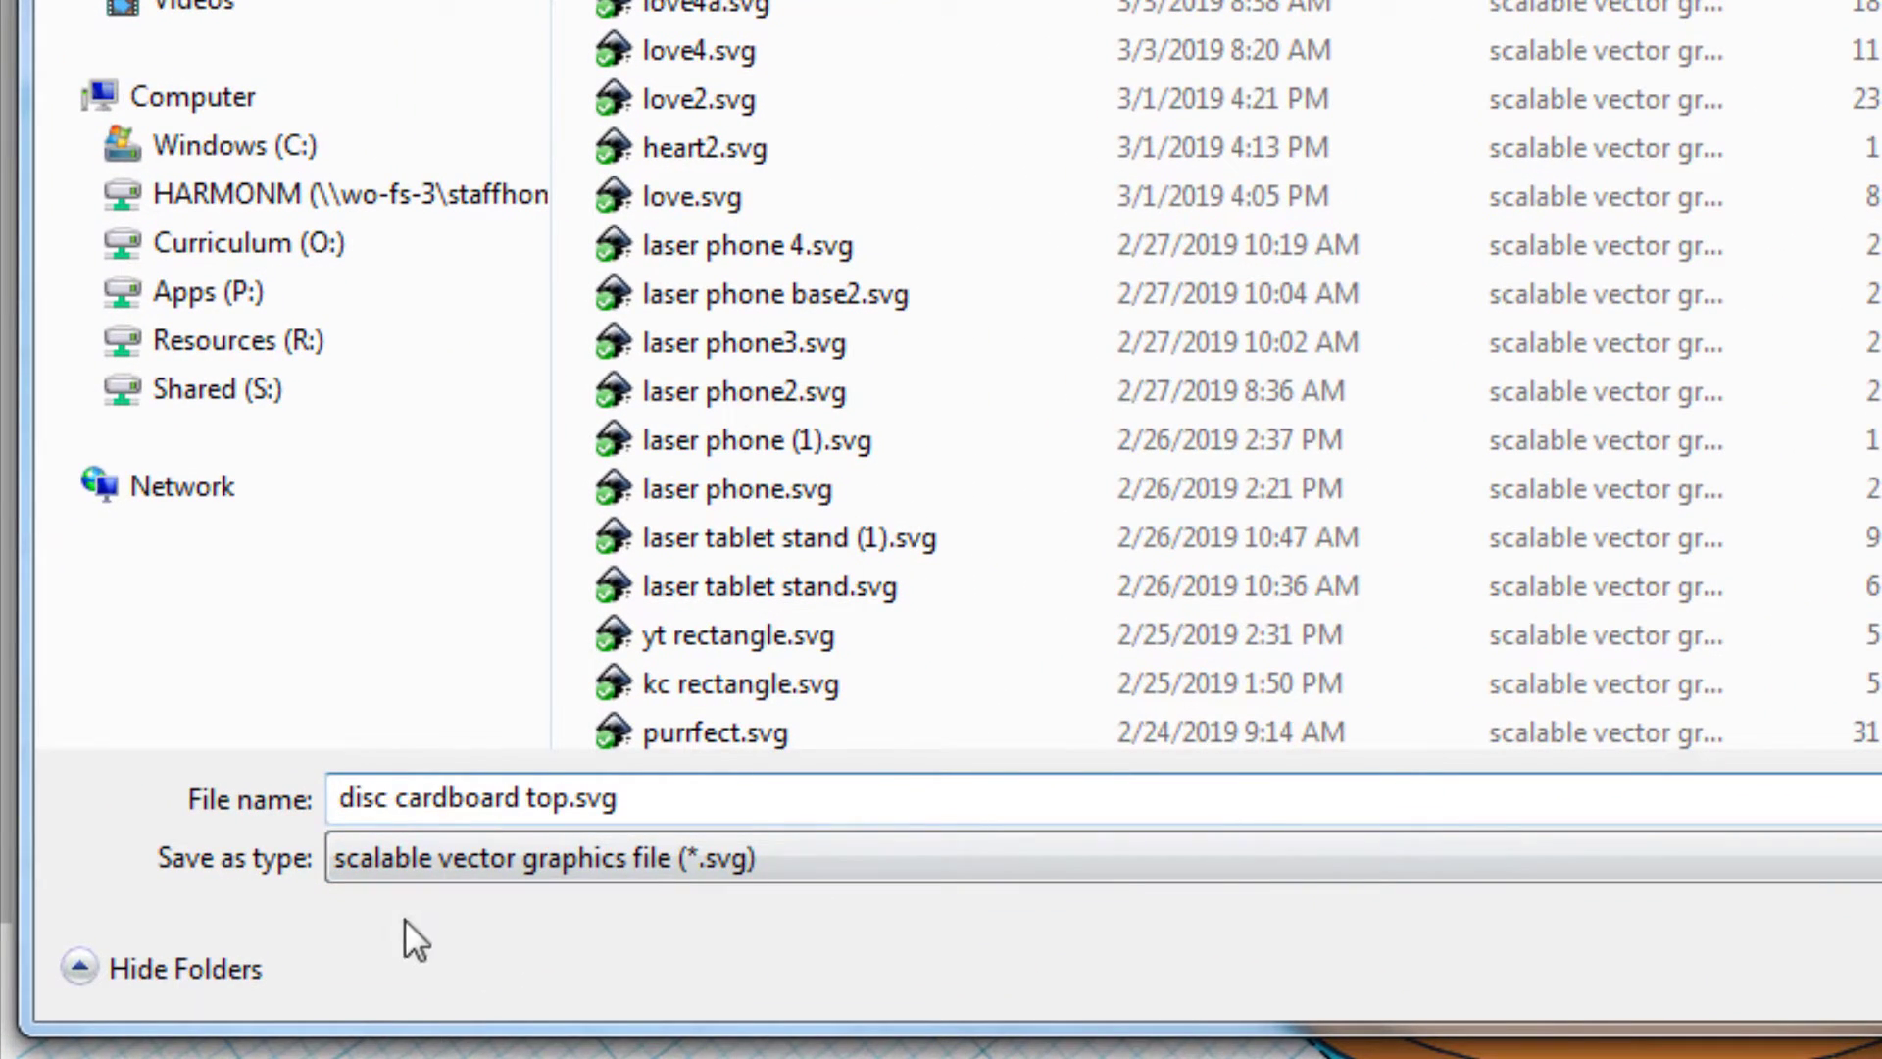
key("Return")
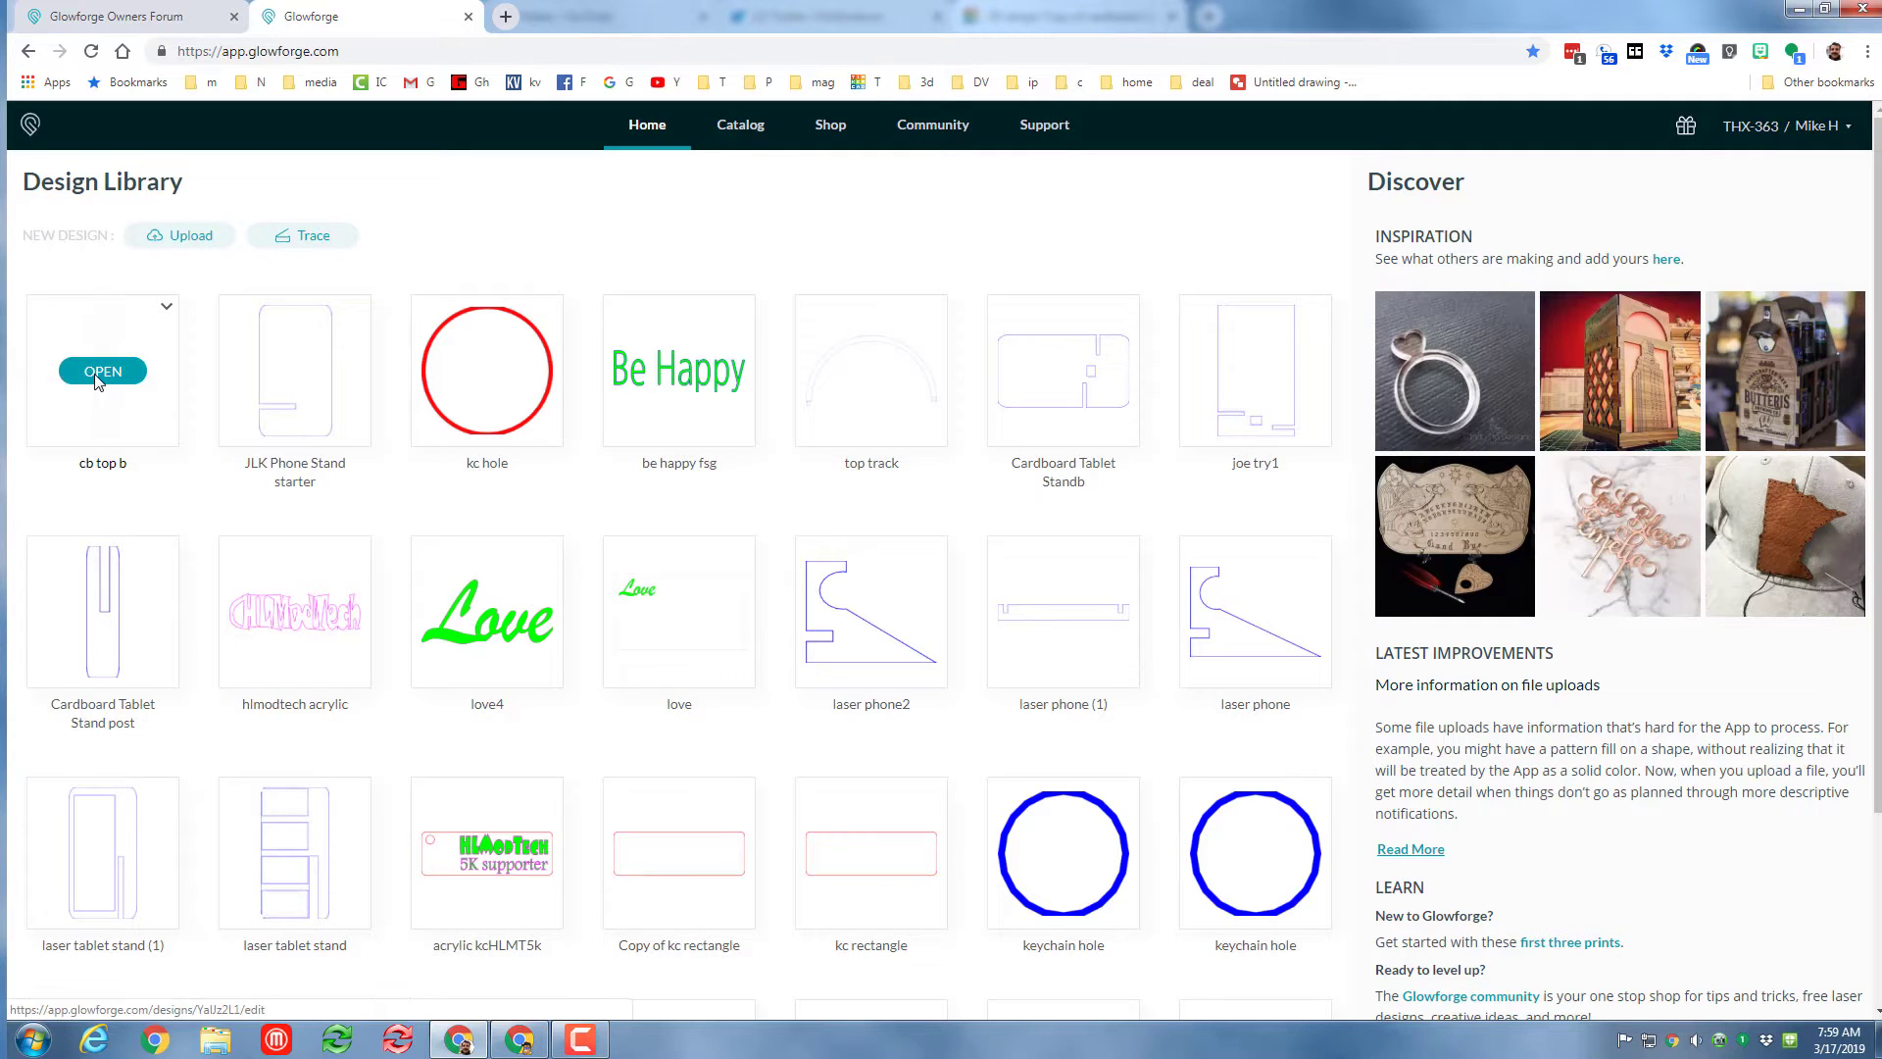
- In the Glowforge app, open the cb top b design and upload disc cardboard top.svg as additional artwork
left_click(98, 373)
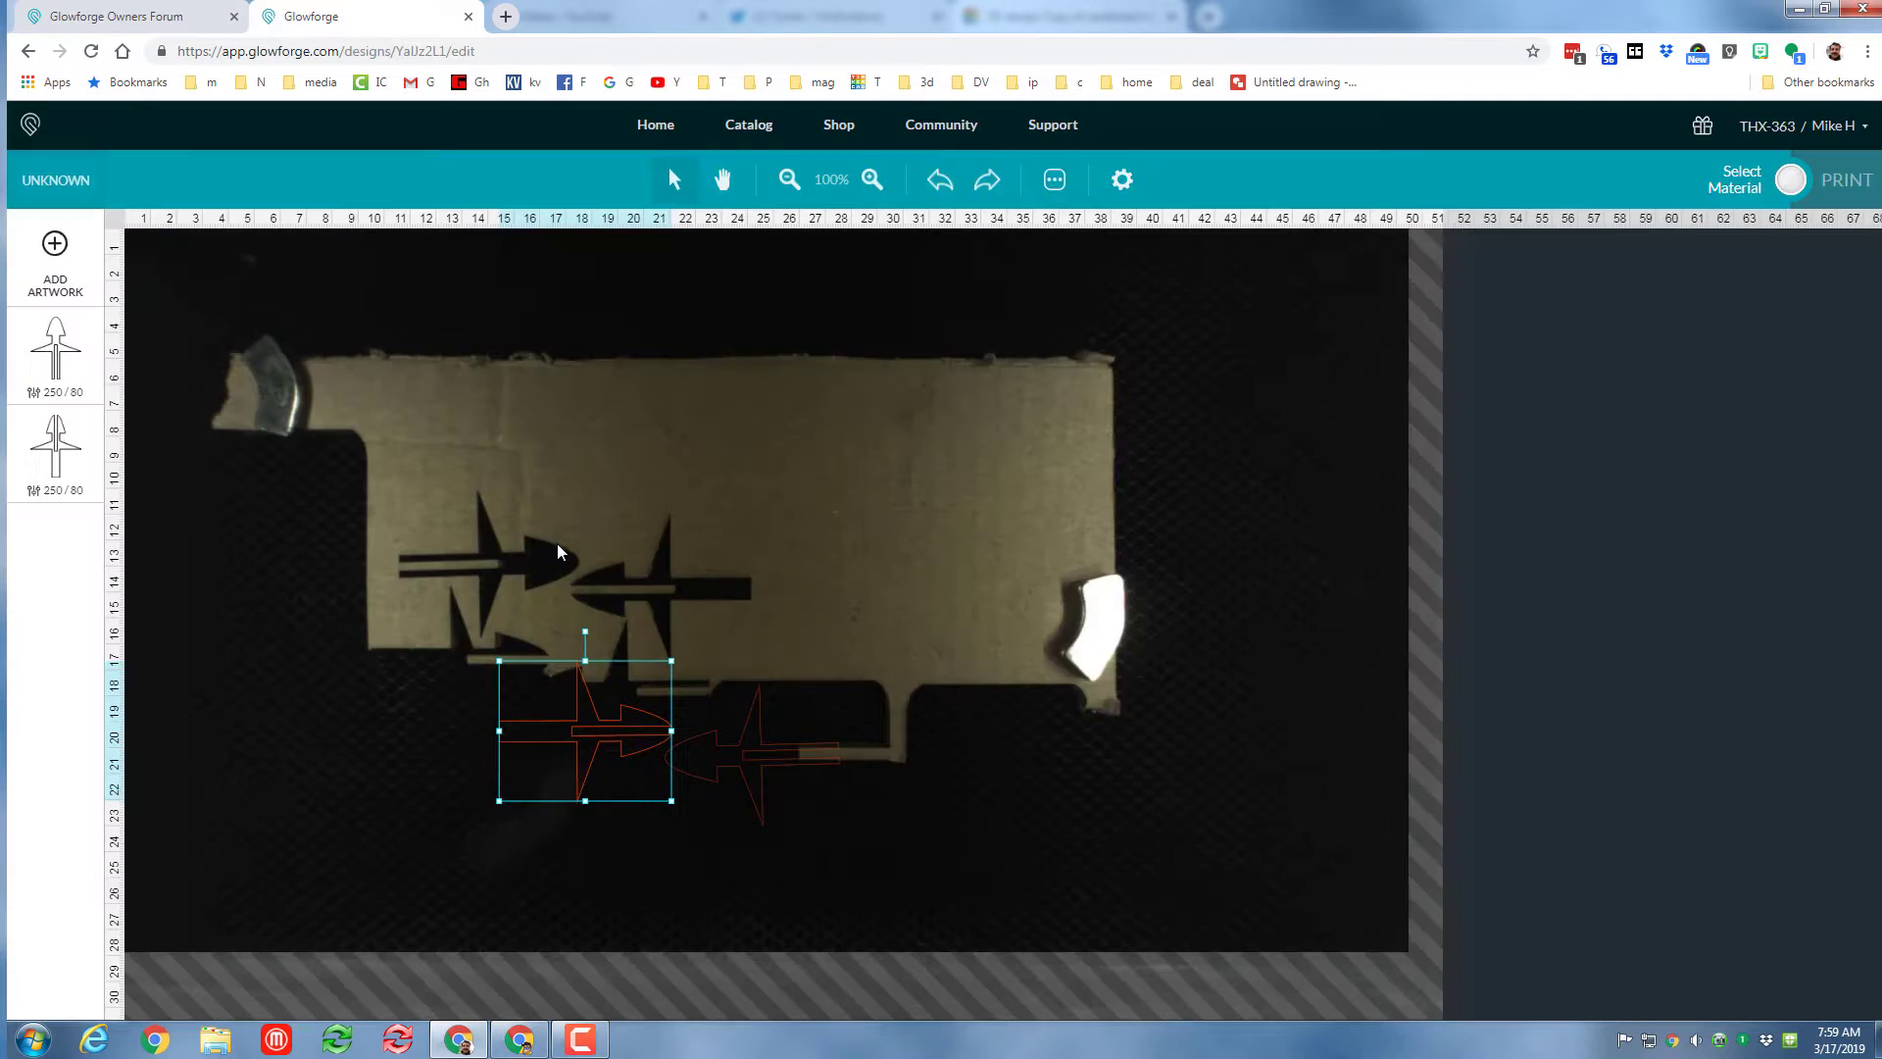
left_click(70, 282)
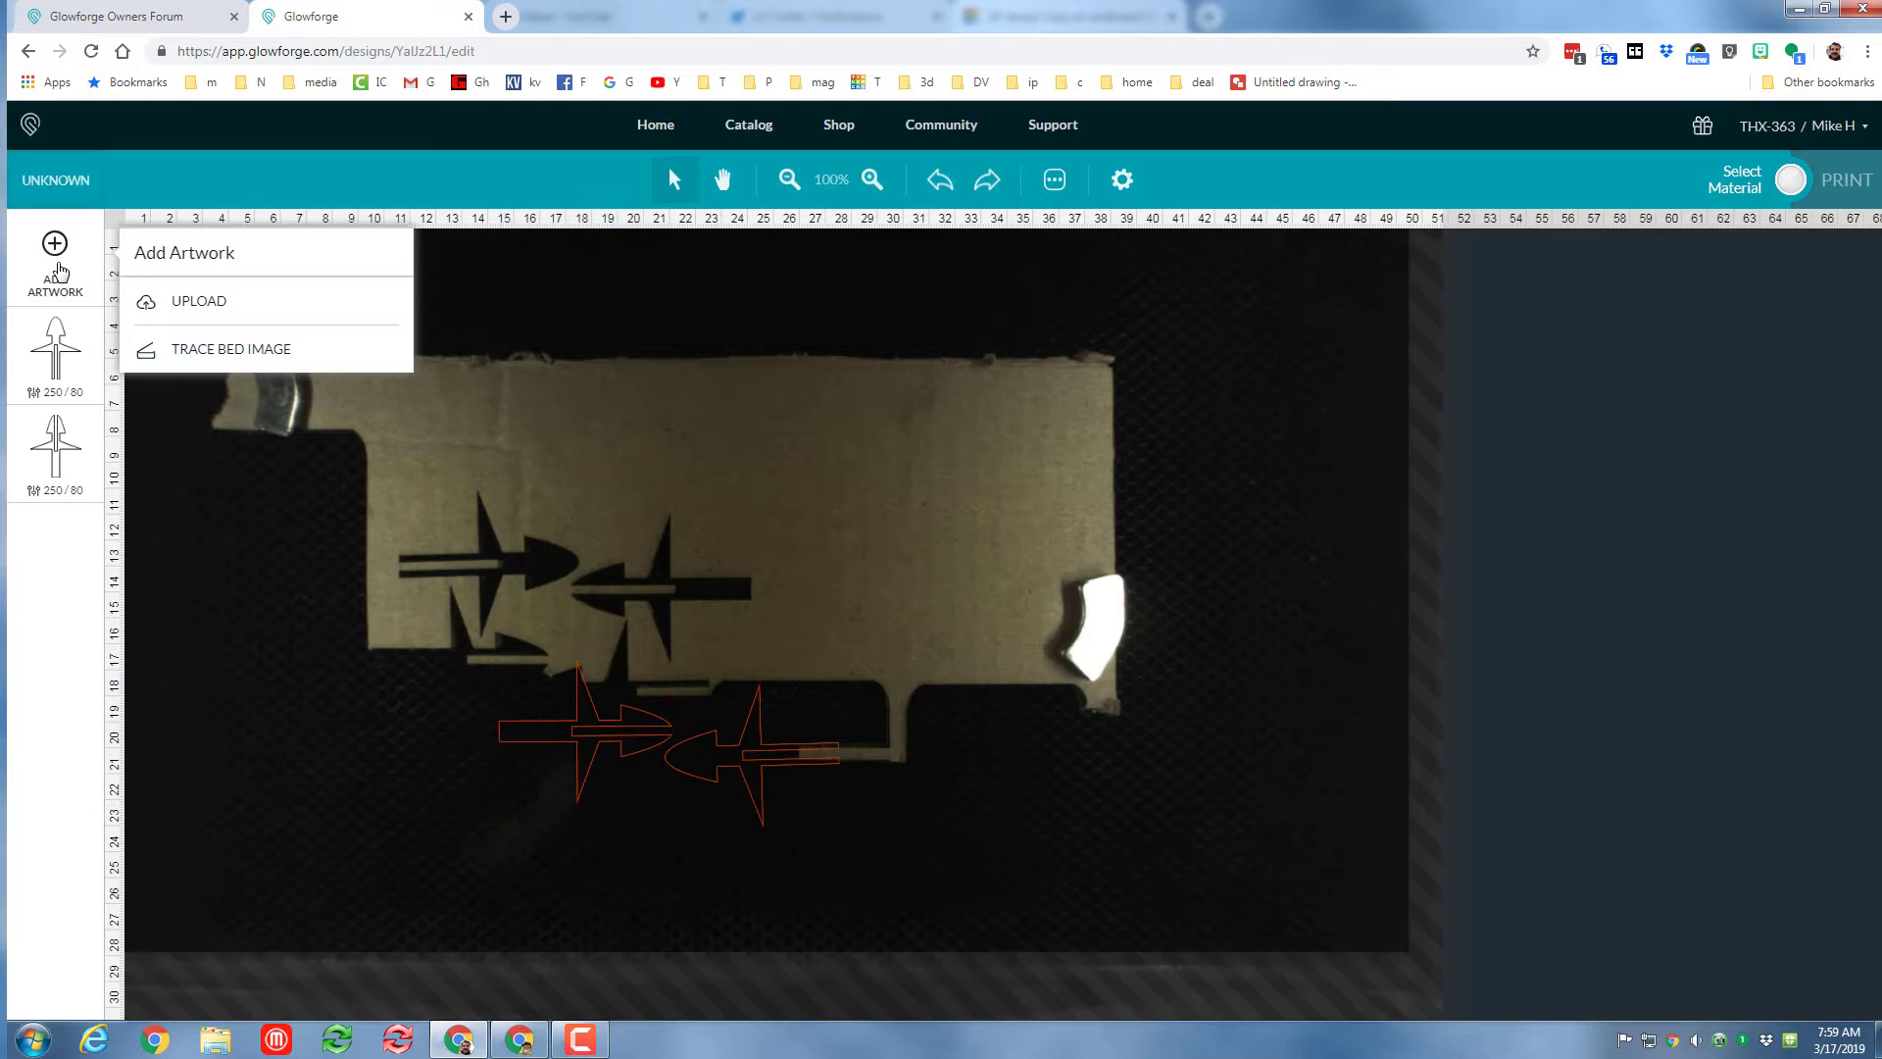
left_click(201, 303)
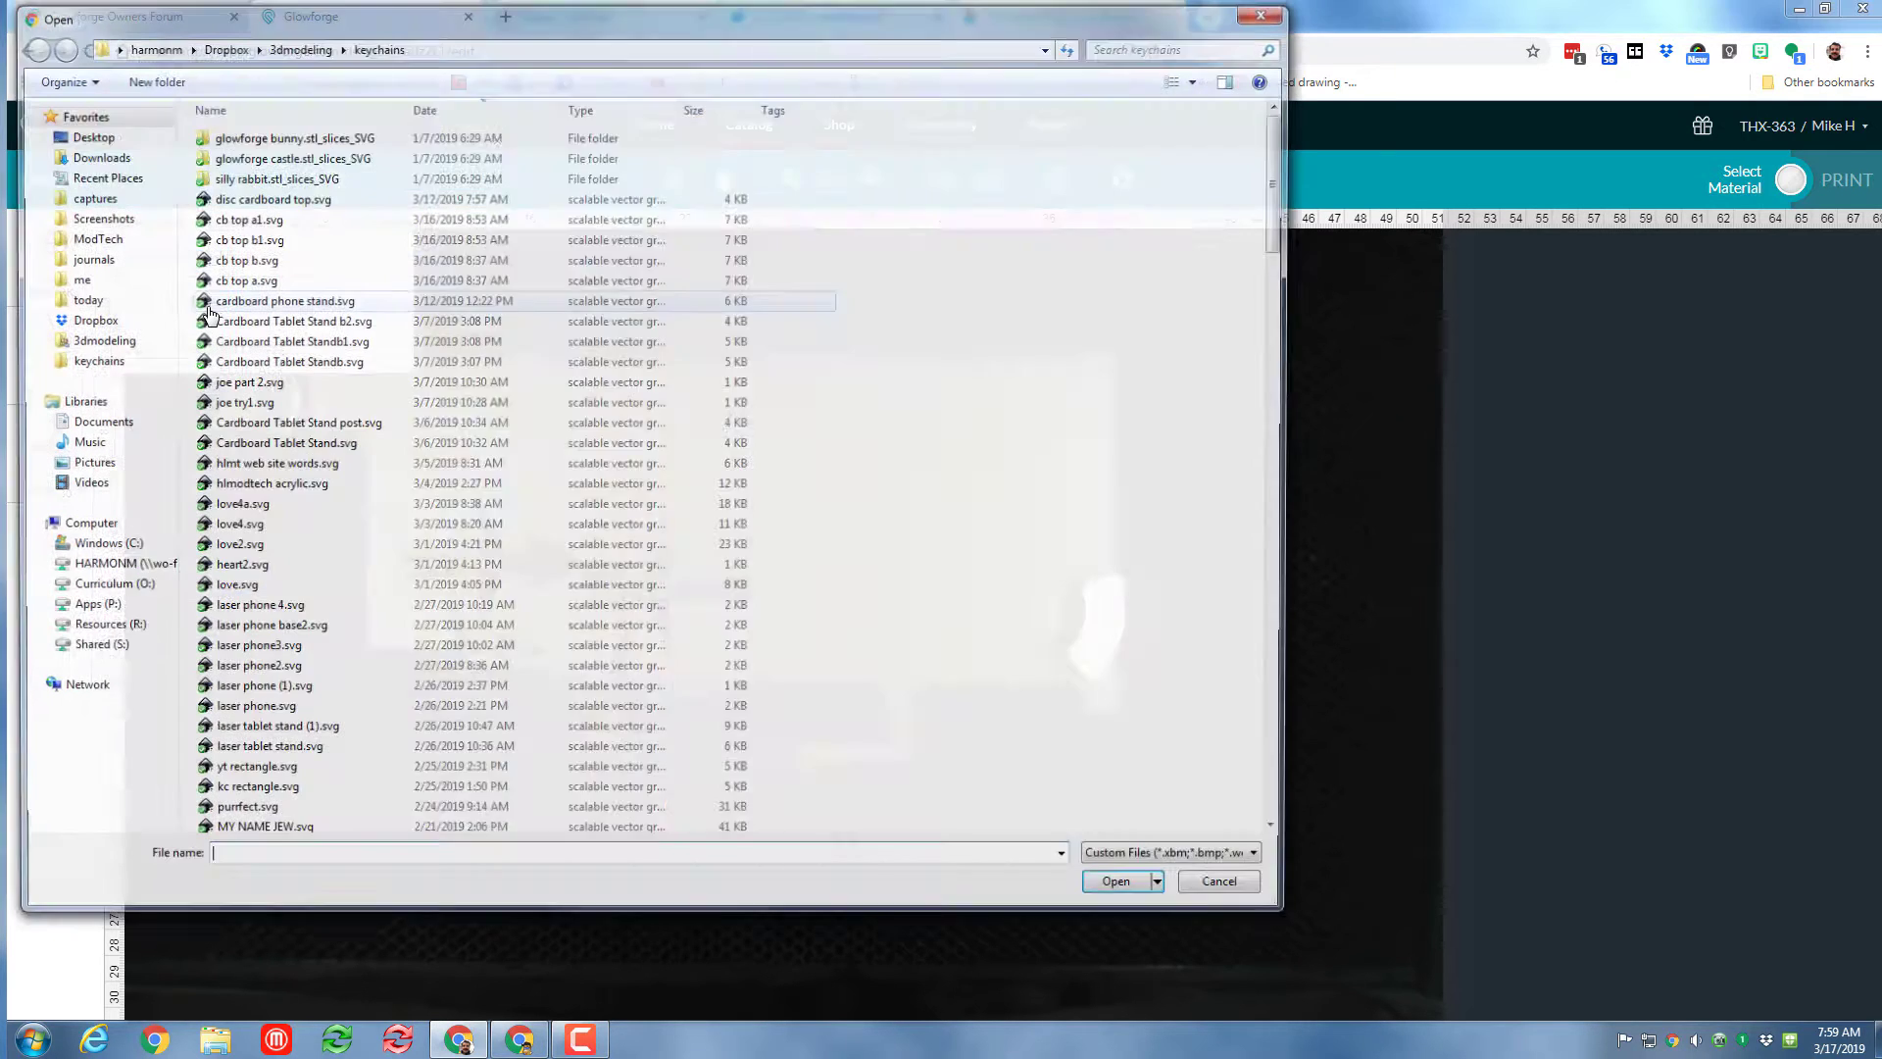
double_click(255, 197)
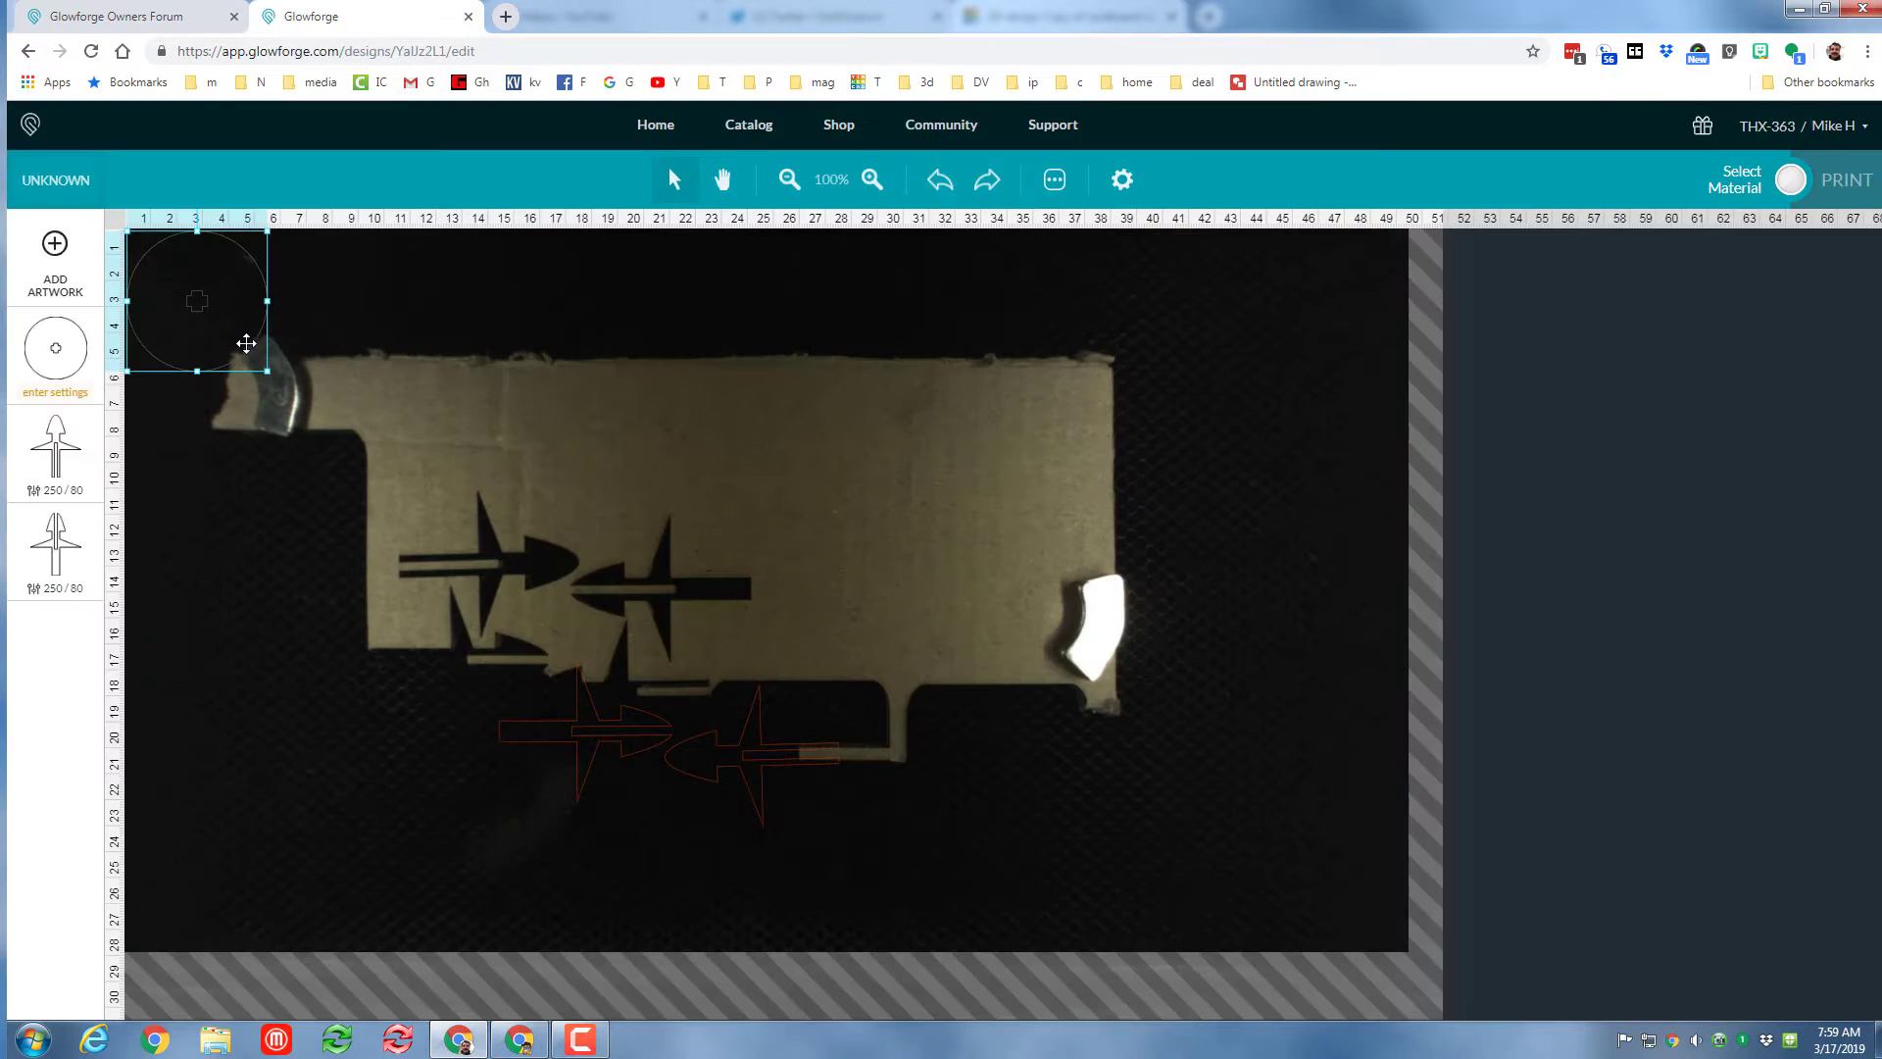
- Place the disc on the uncut cardboard above the rocket cut-outs and assign it the custom cut setting 03.250.90.4mm
left_click_drag(246, 342, 646, 488)
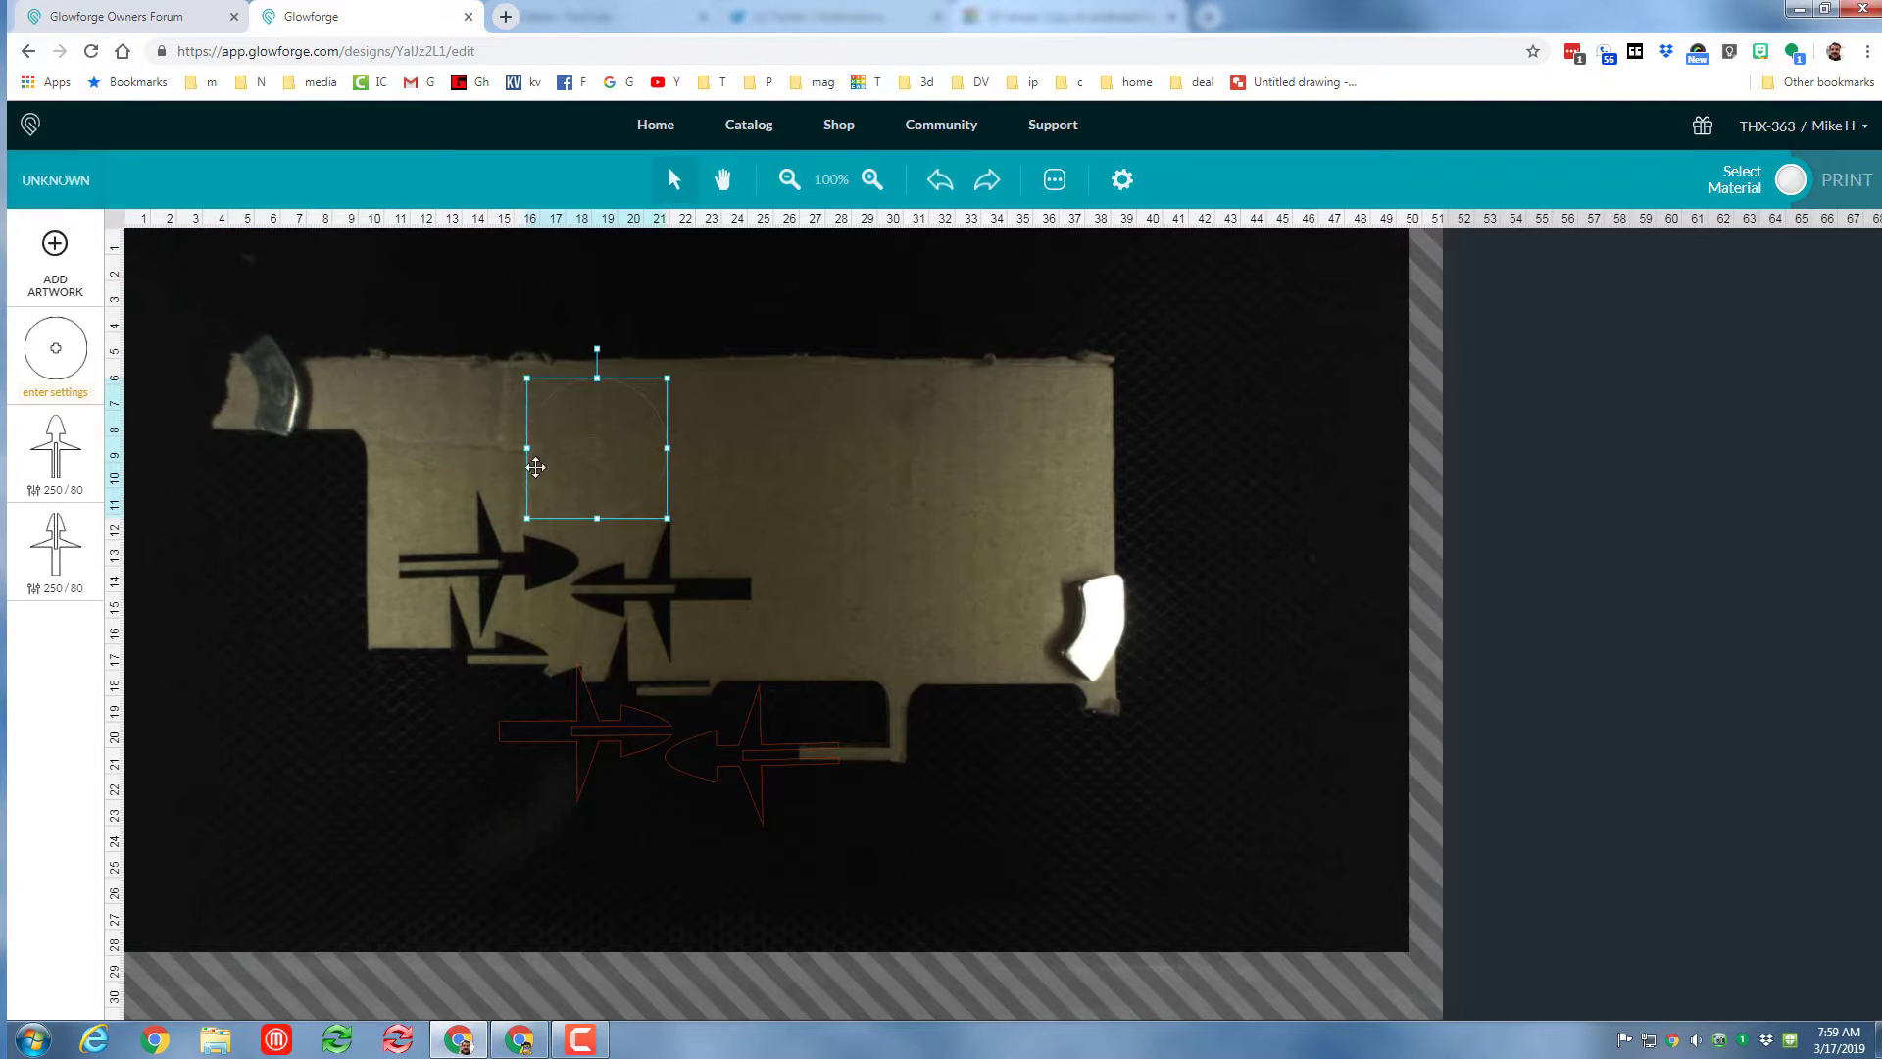
left_click(88, 394)
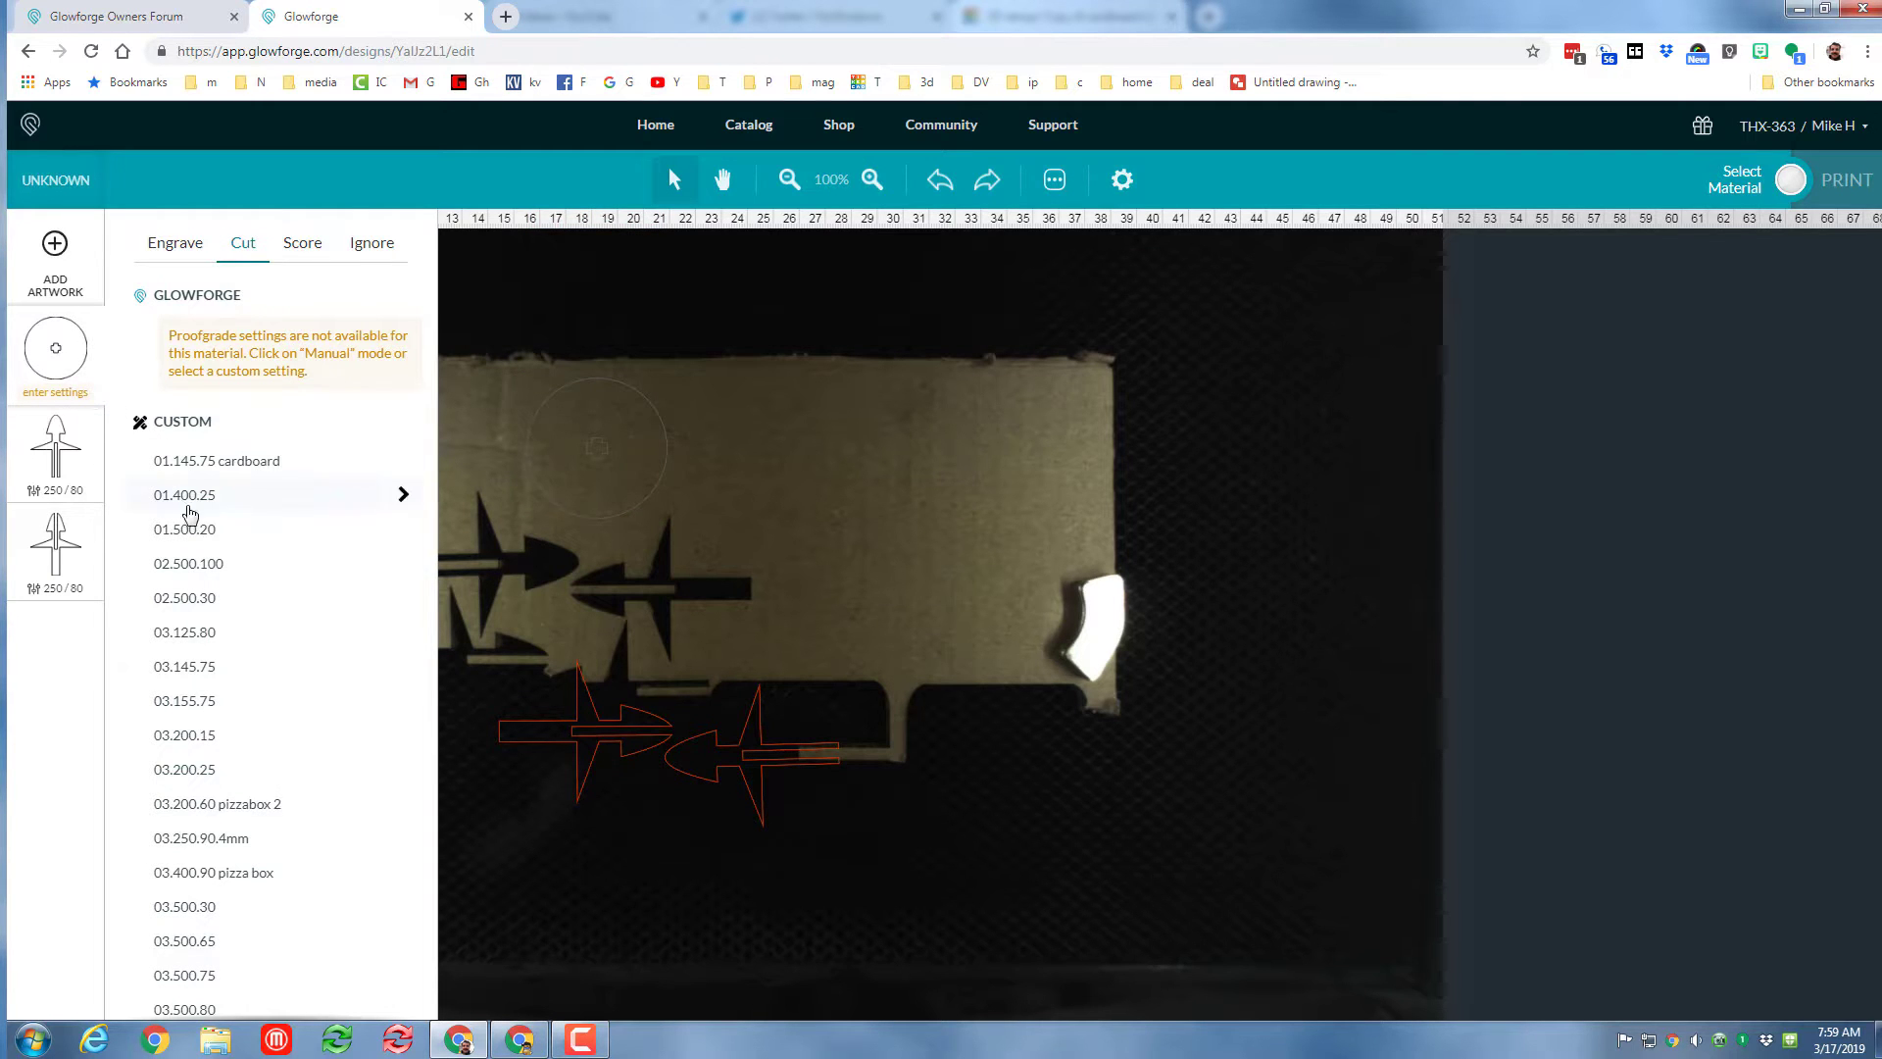
left_click(213, 840)
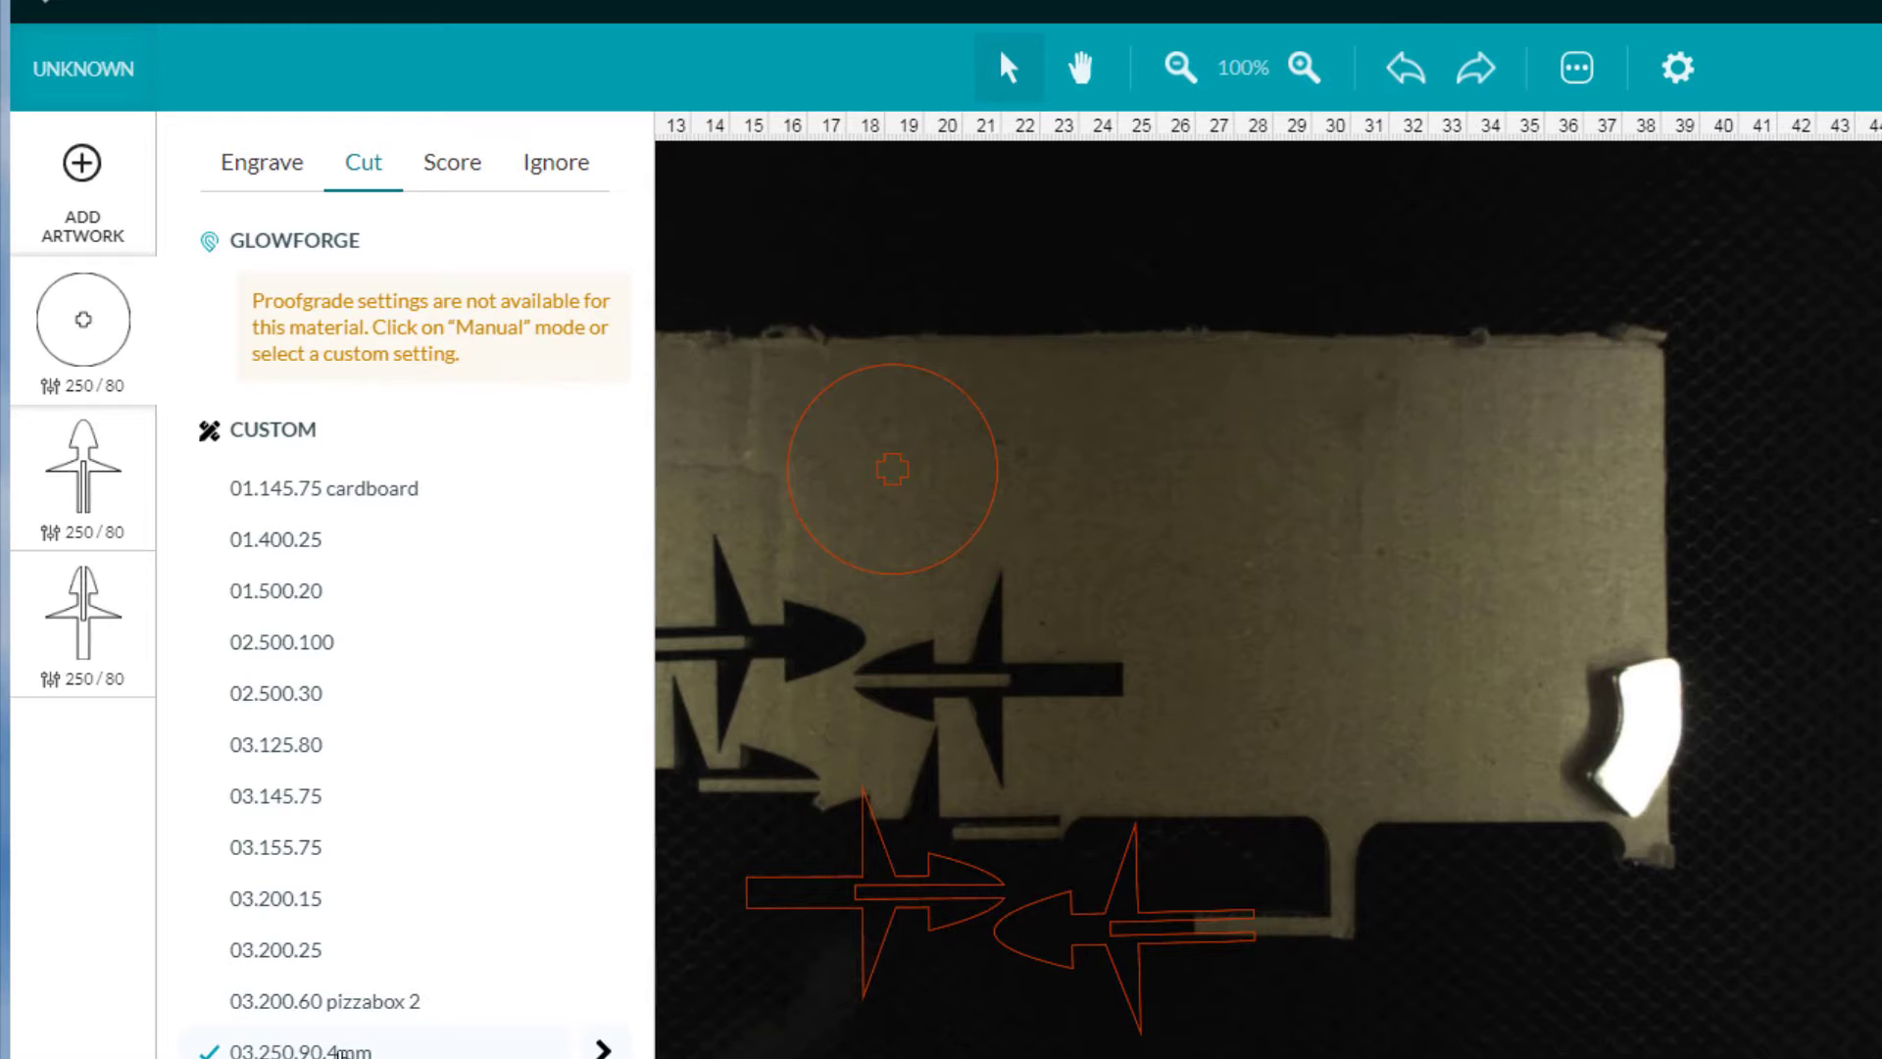
left_click(1118, 579)
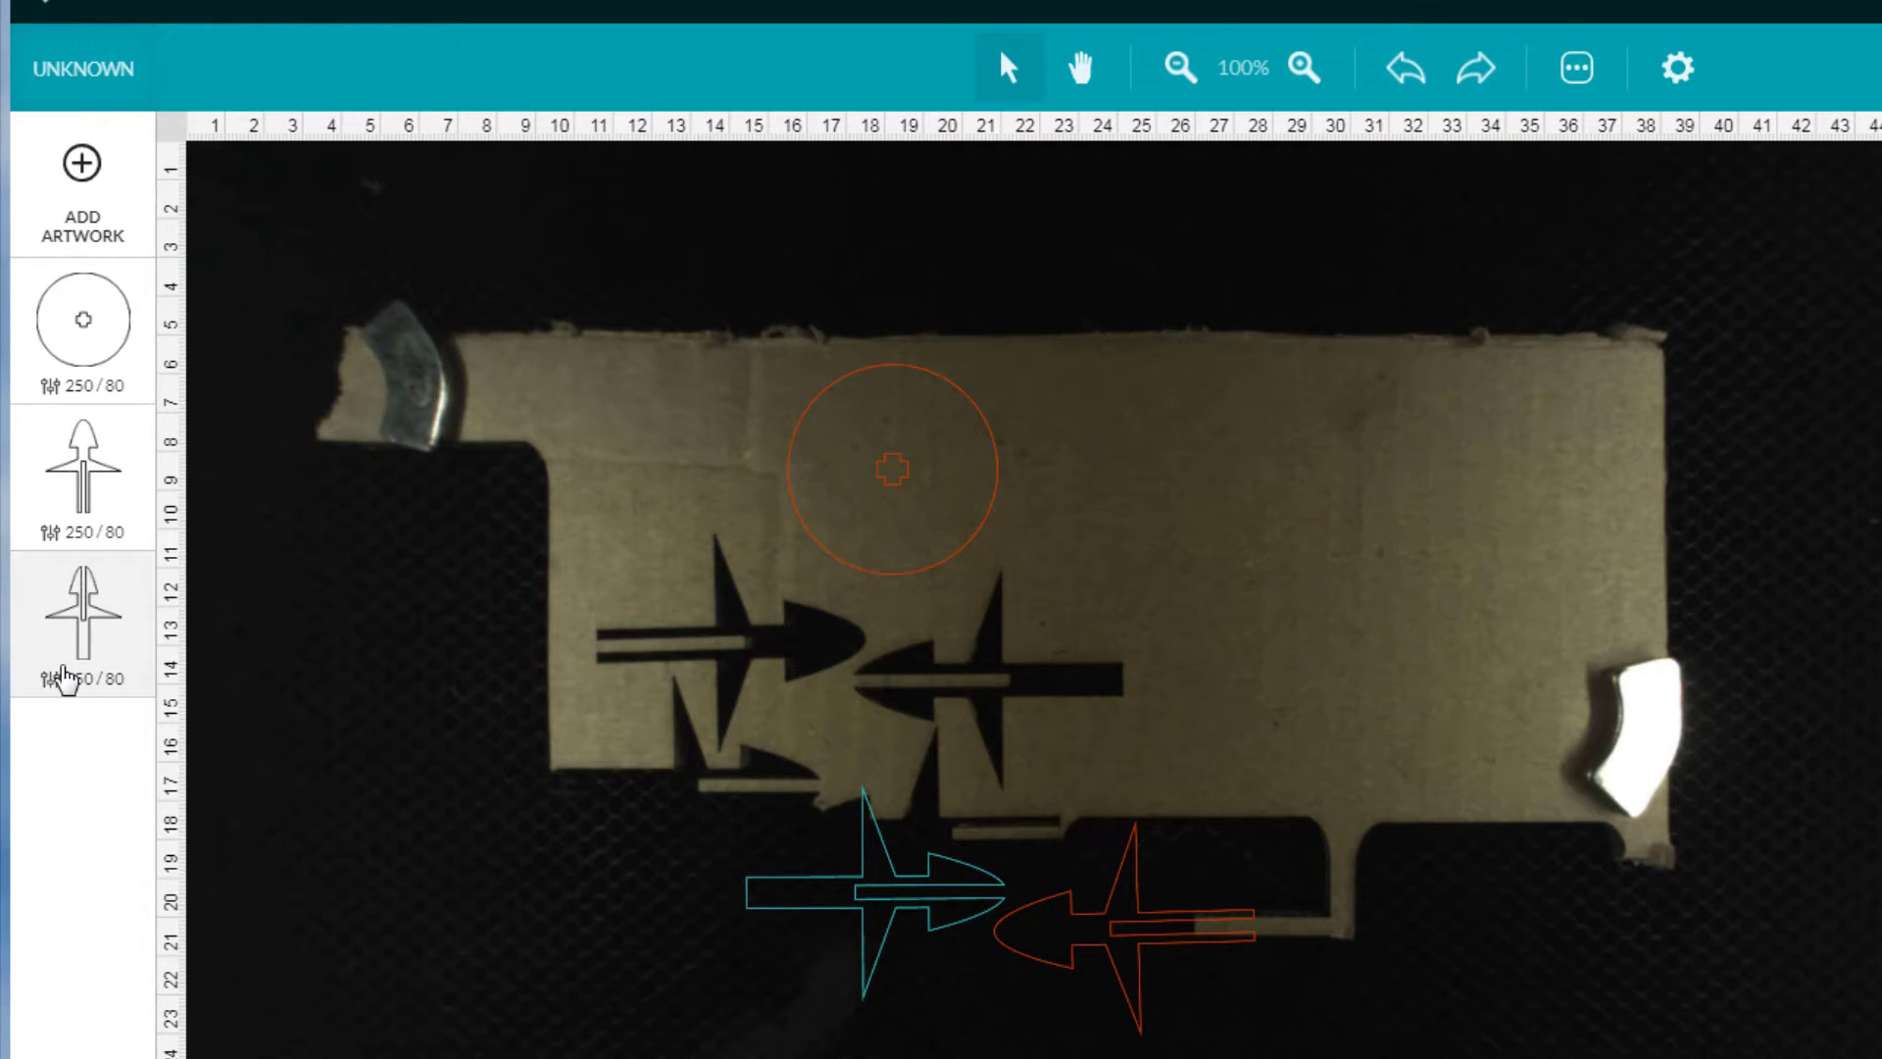
- Set both rocket pieces to Ignore so that only the disc is cut
left_click(64, 679)
left_click(537, 167)
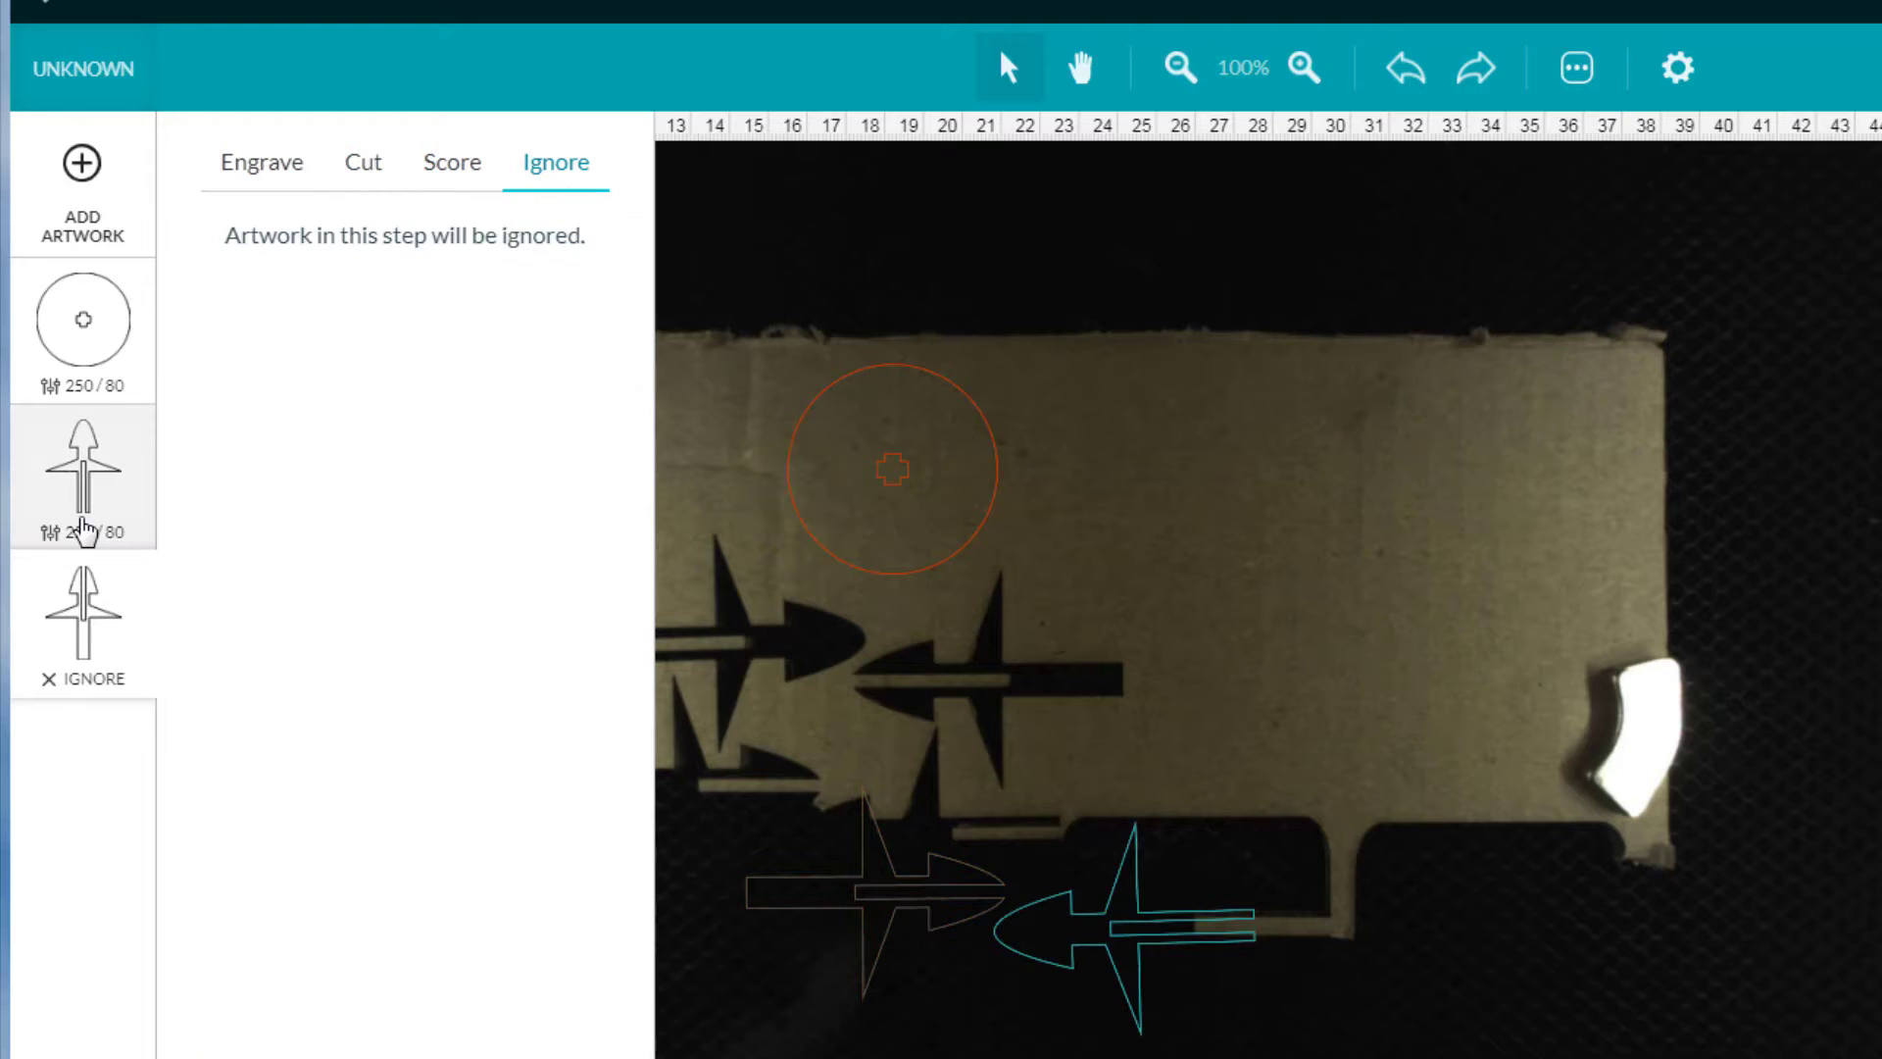
left_click(84, 529)
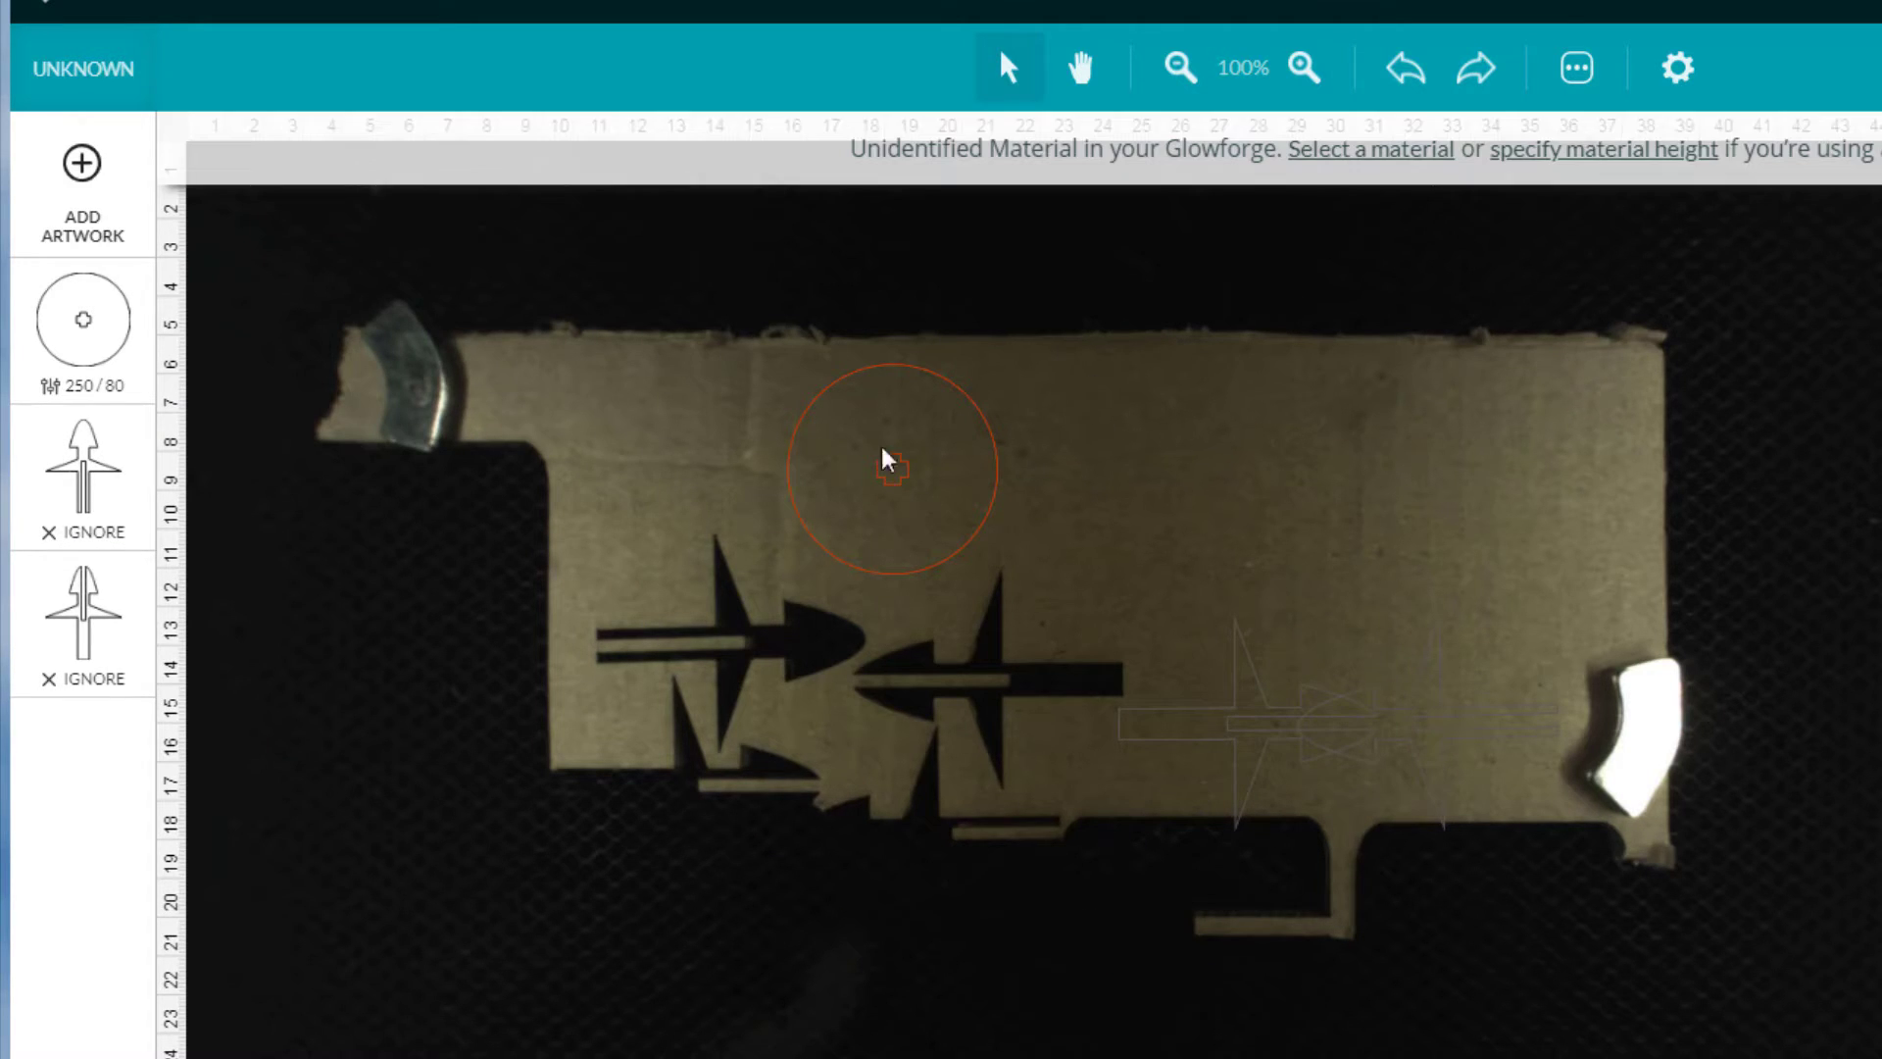
- Specify an uncertified material with a thickness of 4 mm and start the print
left_click(1371, 150)
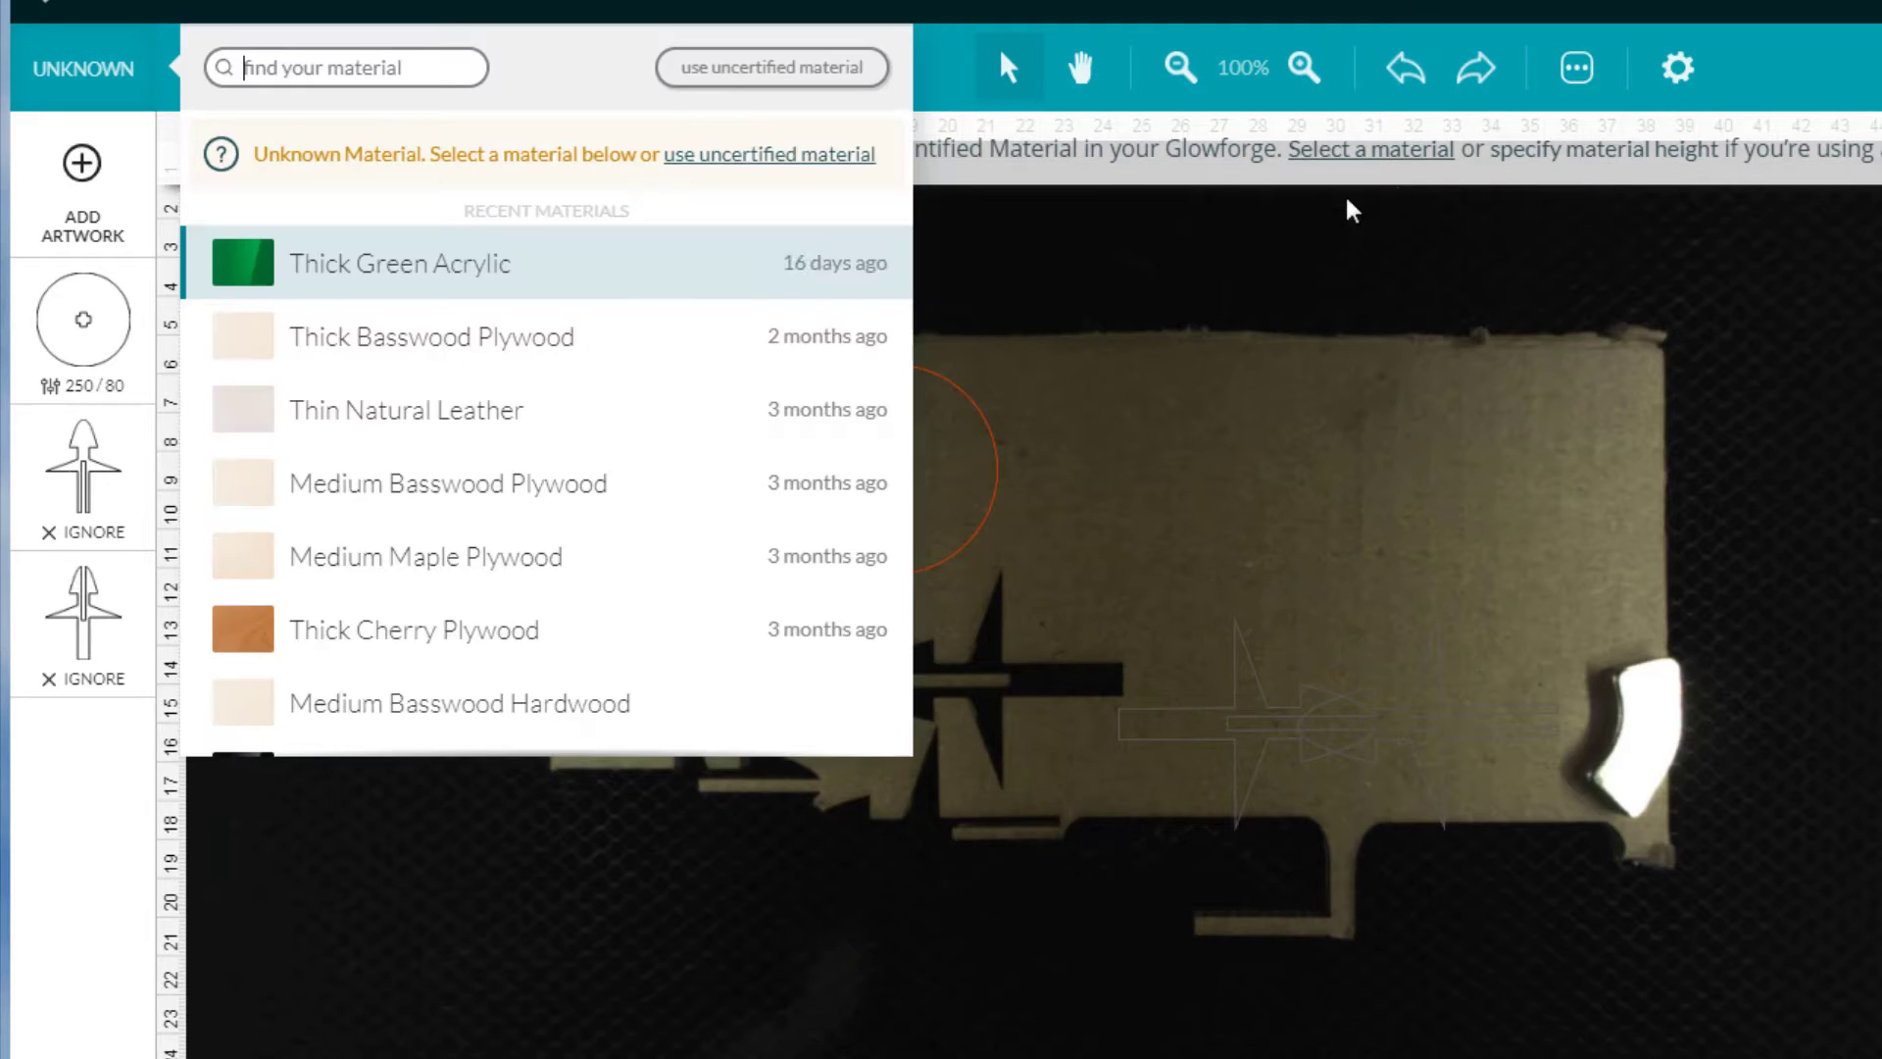
left_click(743, 71)
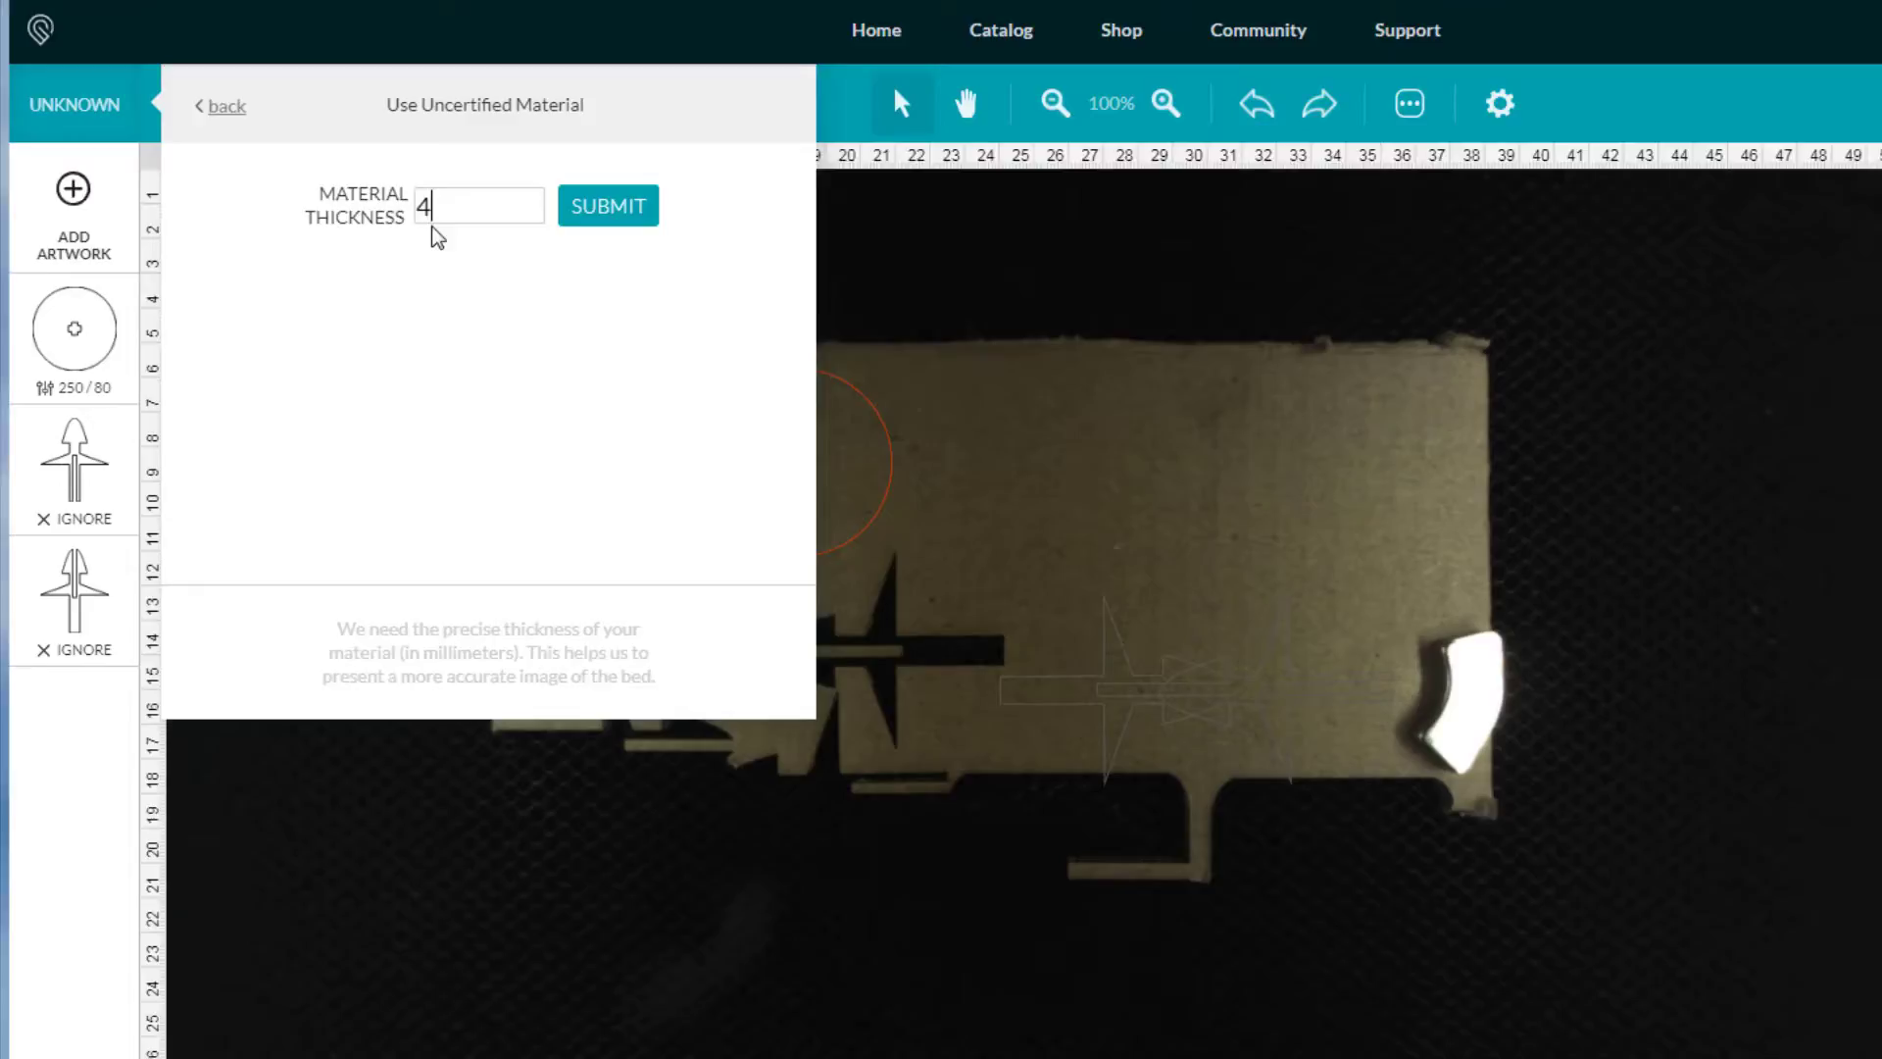
type("4")
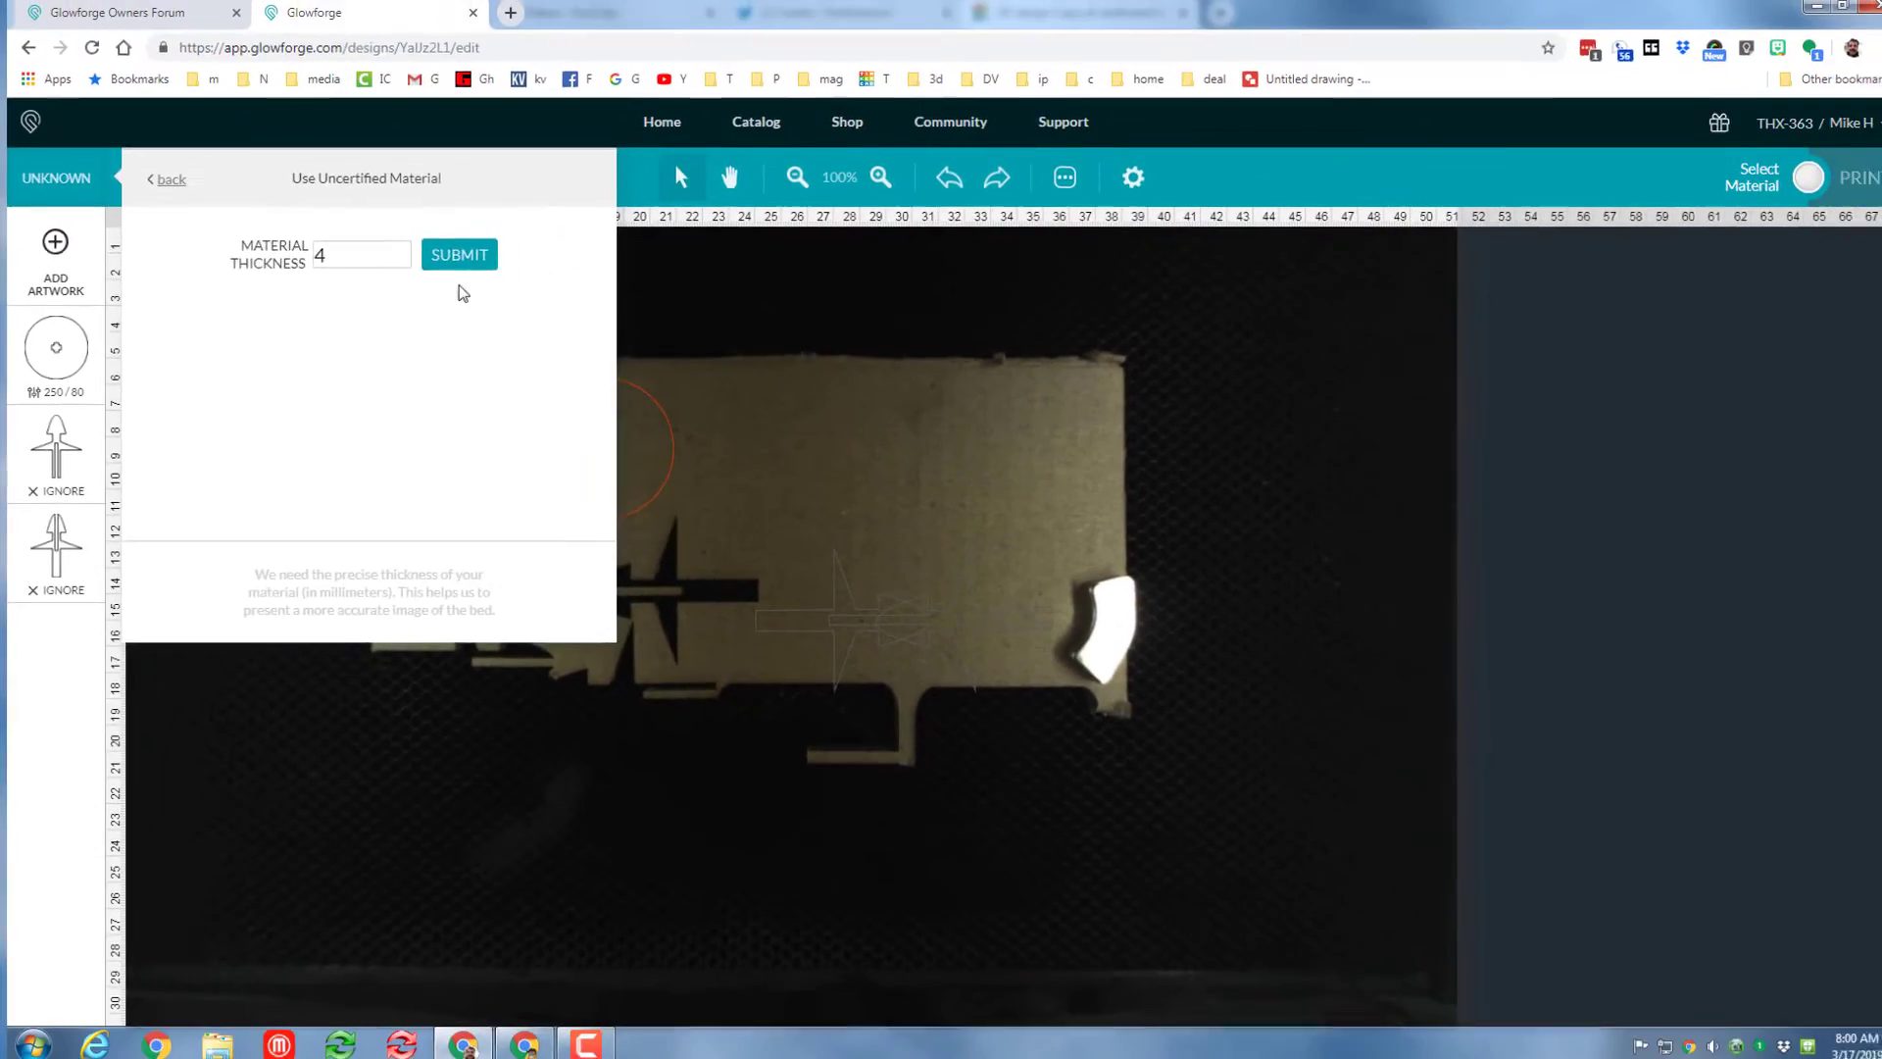
left_click(459, 267)
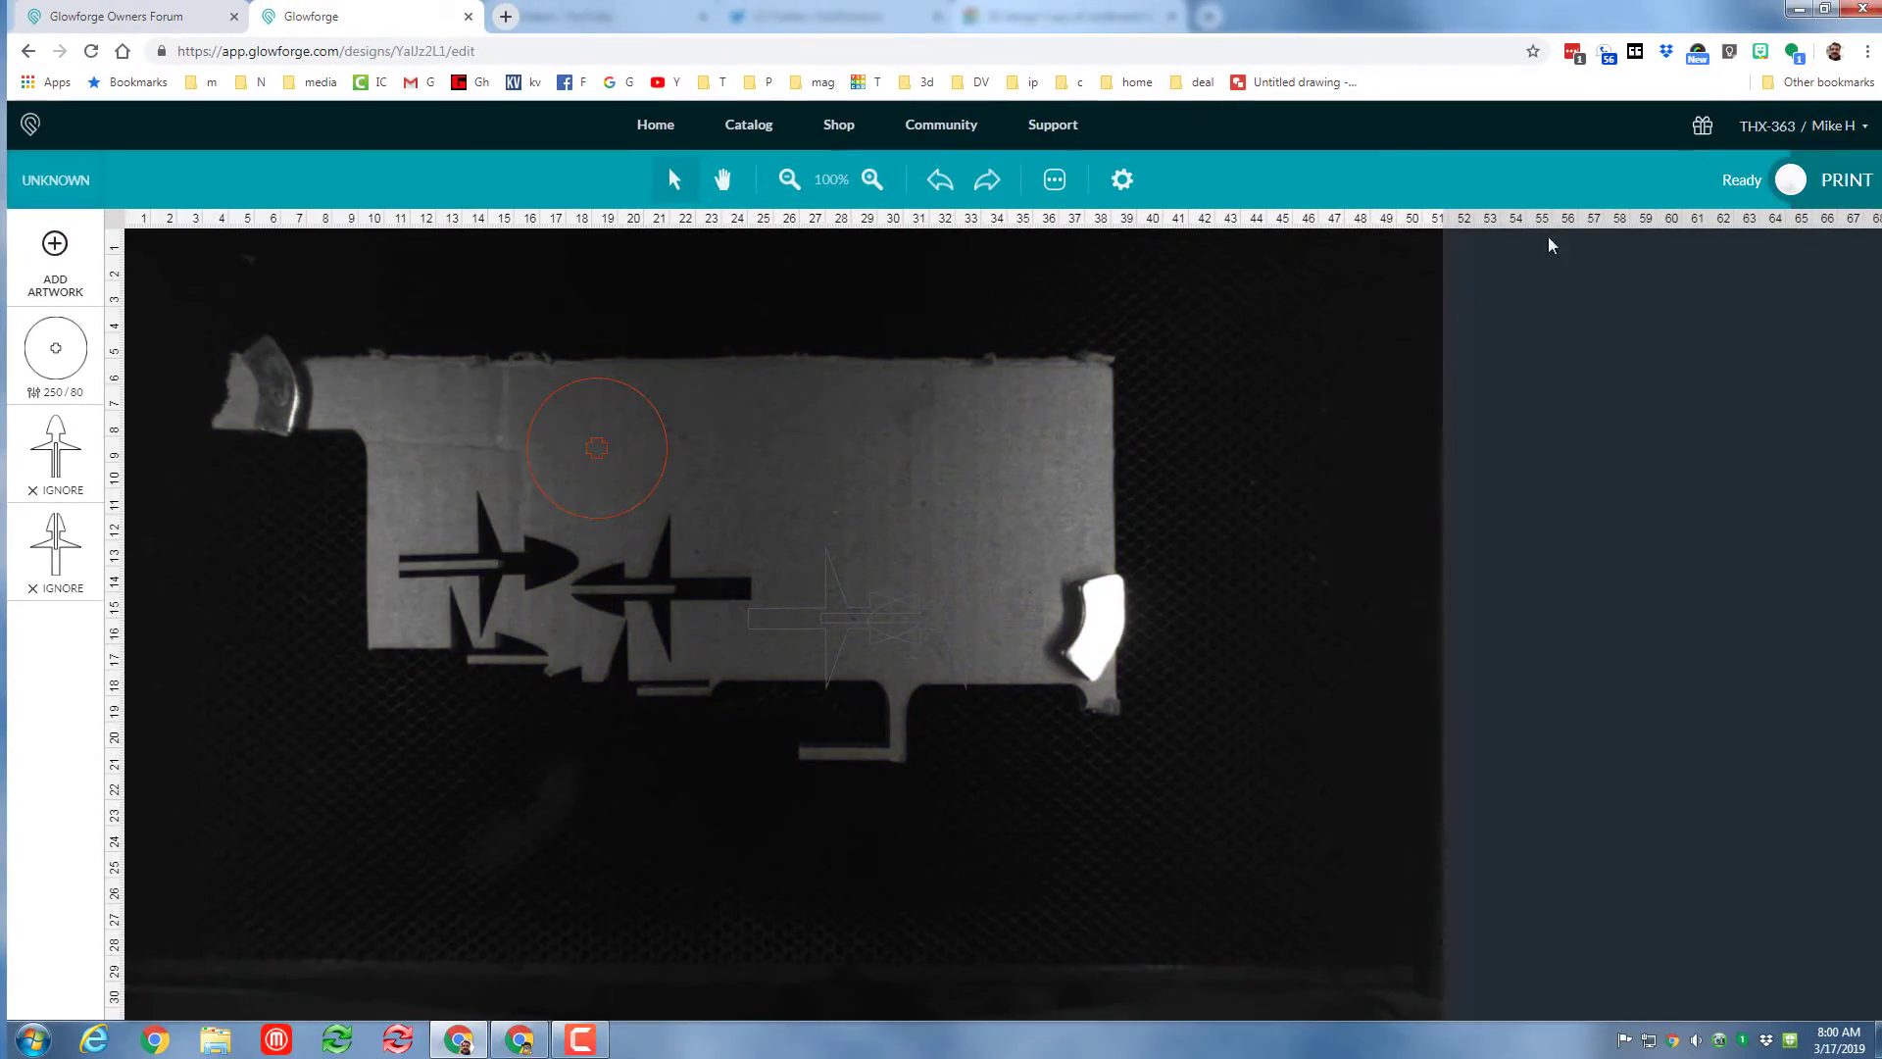
left_click(1815, 186)
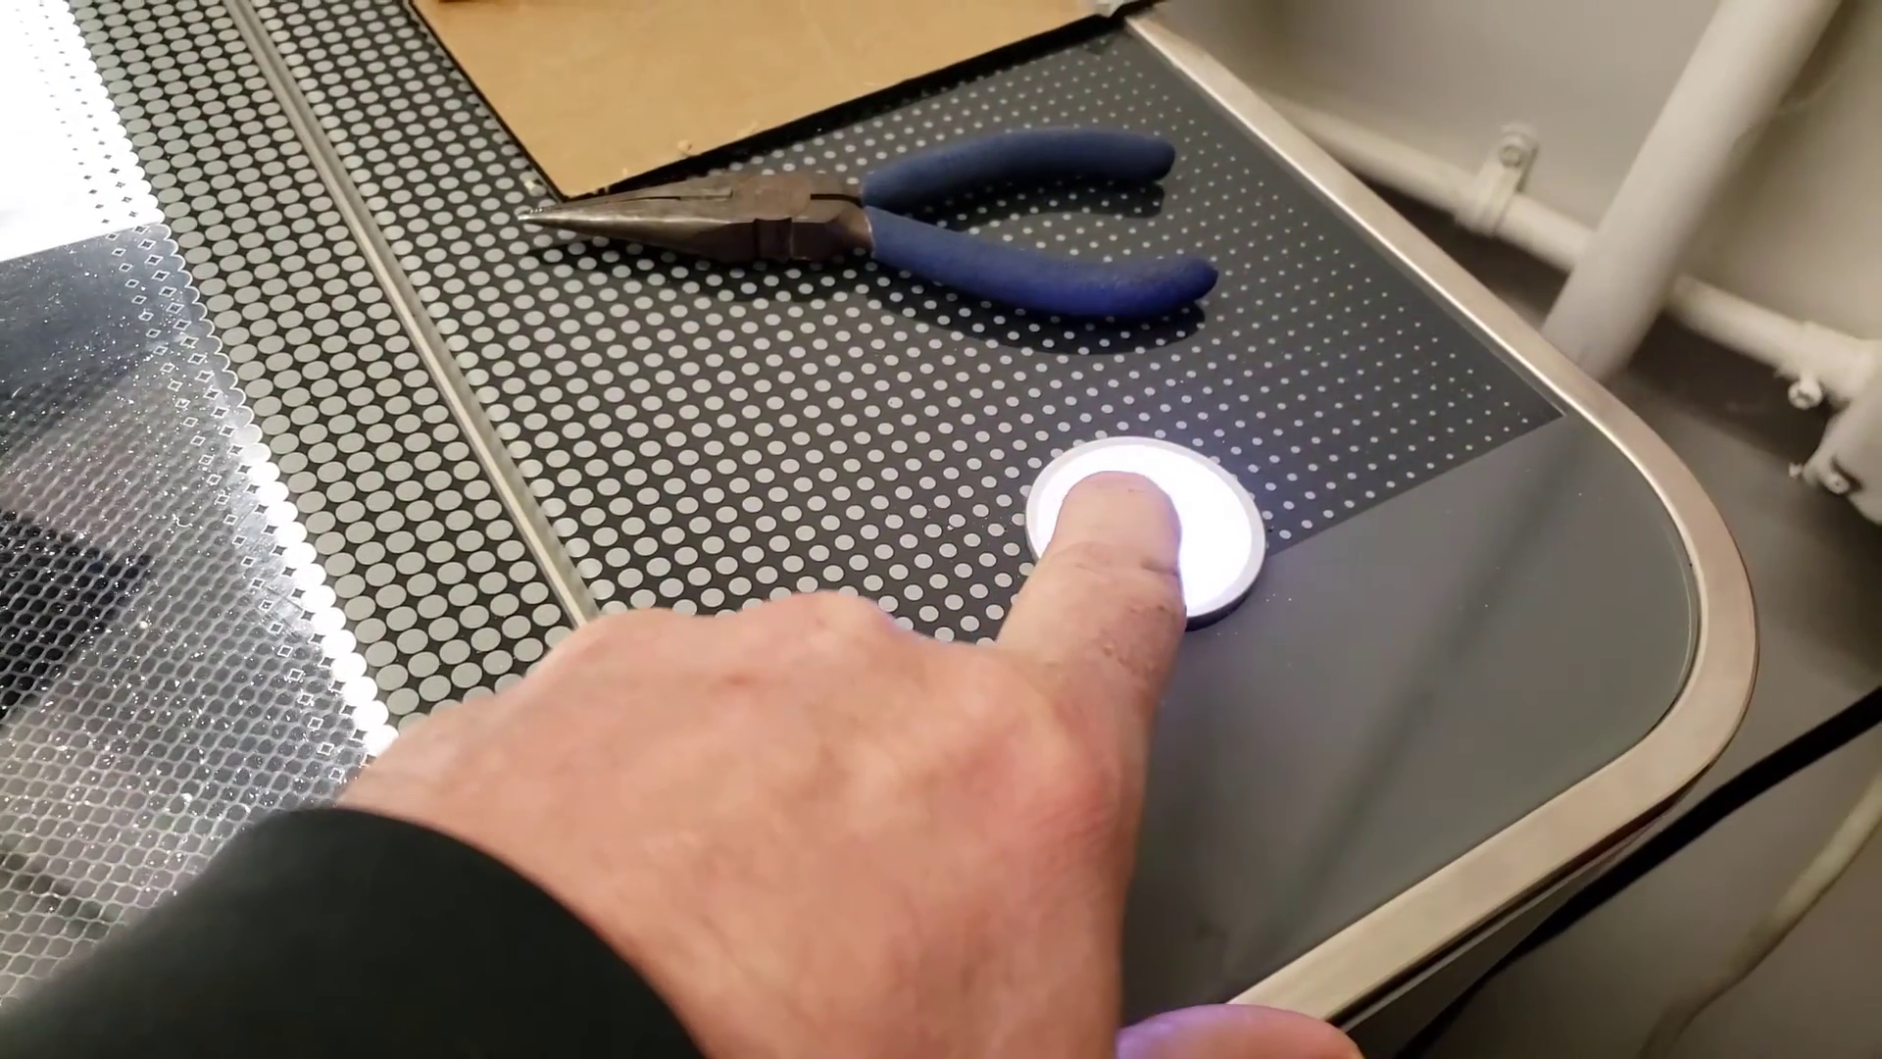